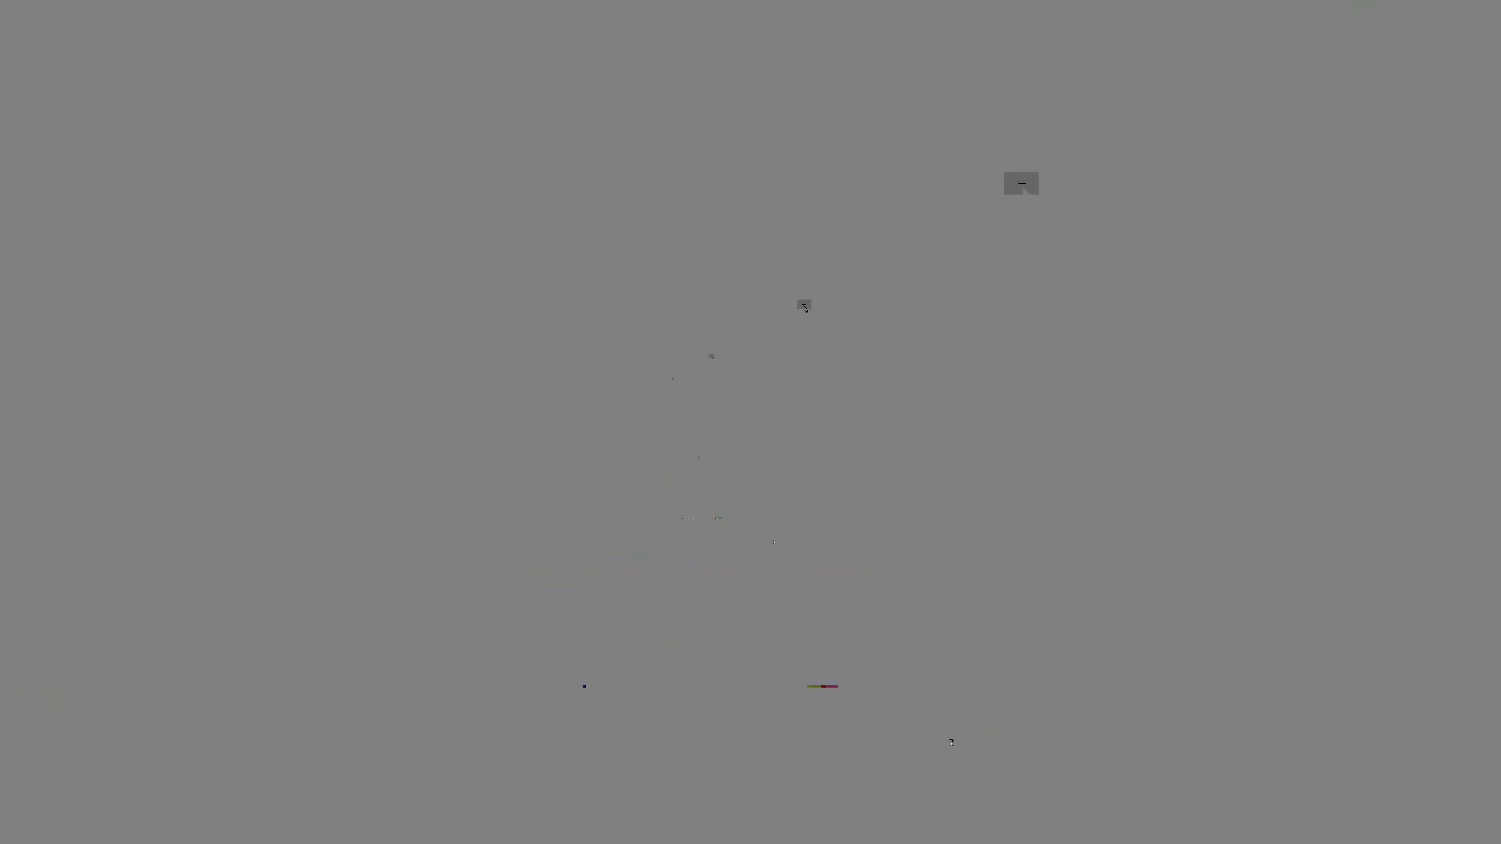
- Bring SketchBook forward, glance at the Help menu, then open the File menu
click(1021, 188)
click(148, 26)
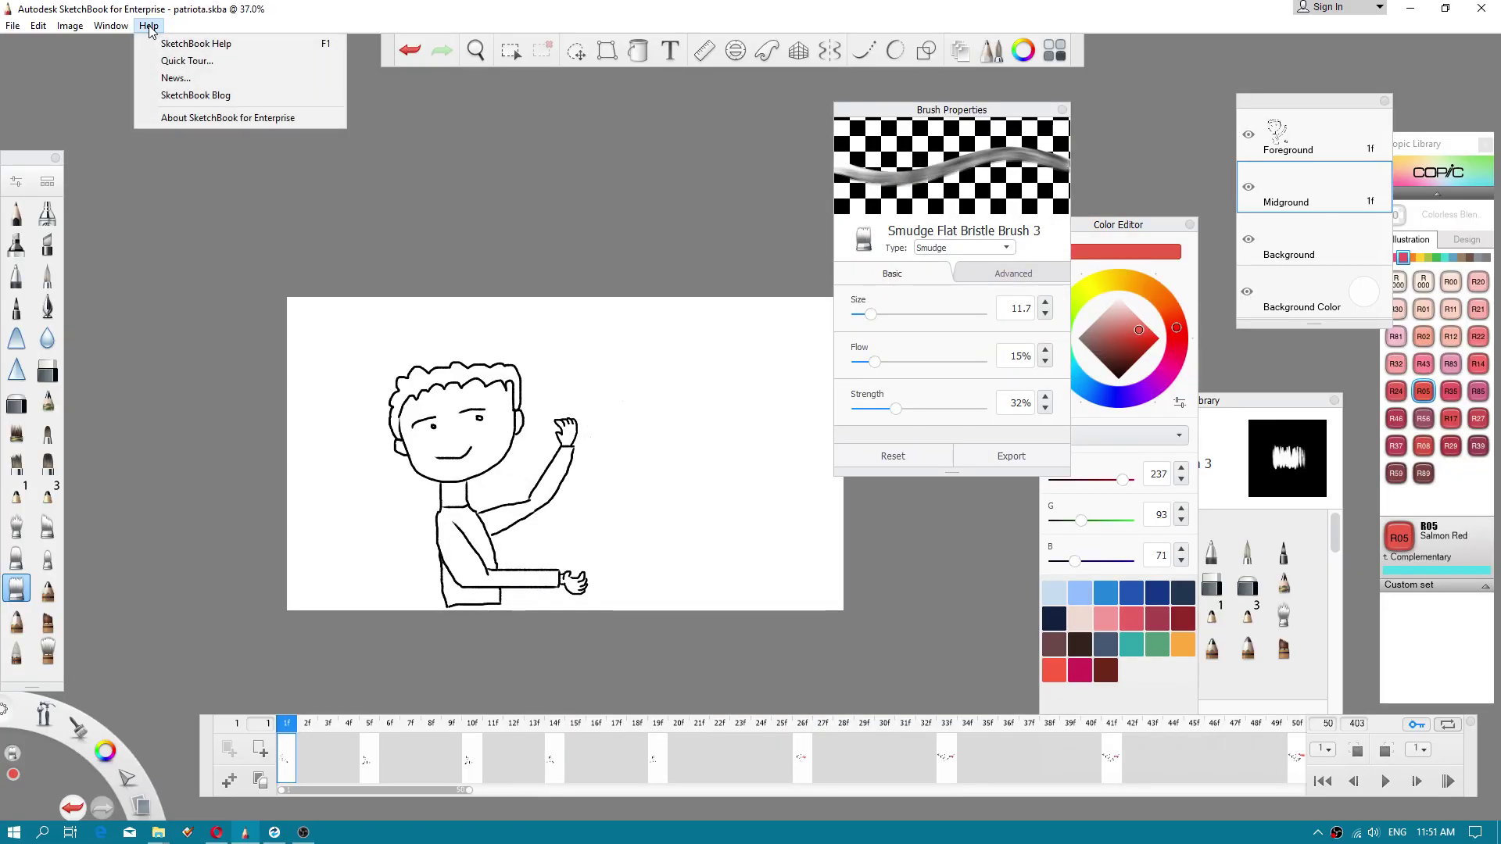
key(Escape)
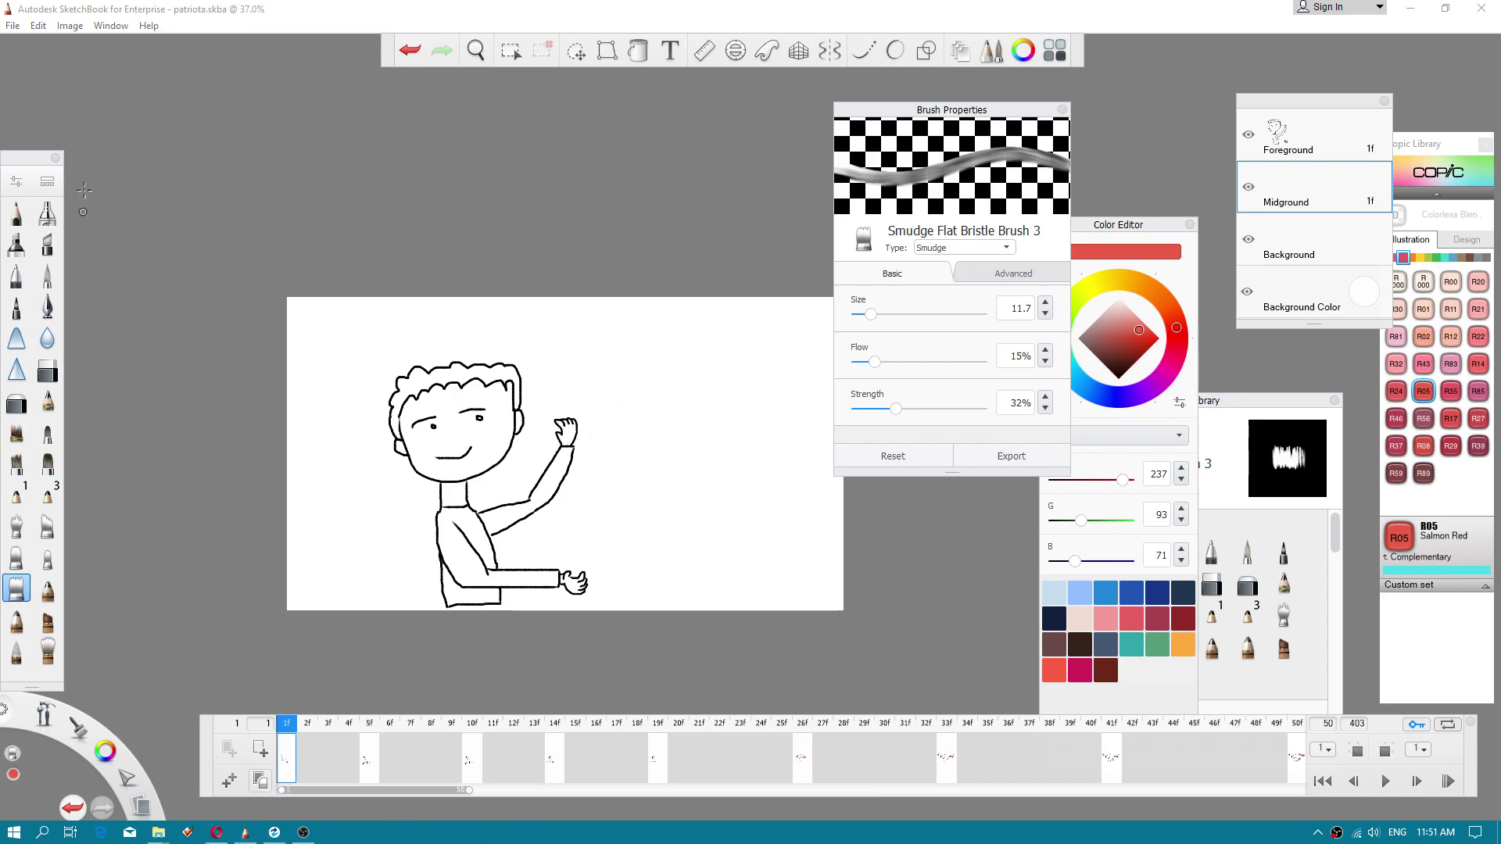
click(6, 24)
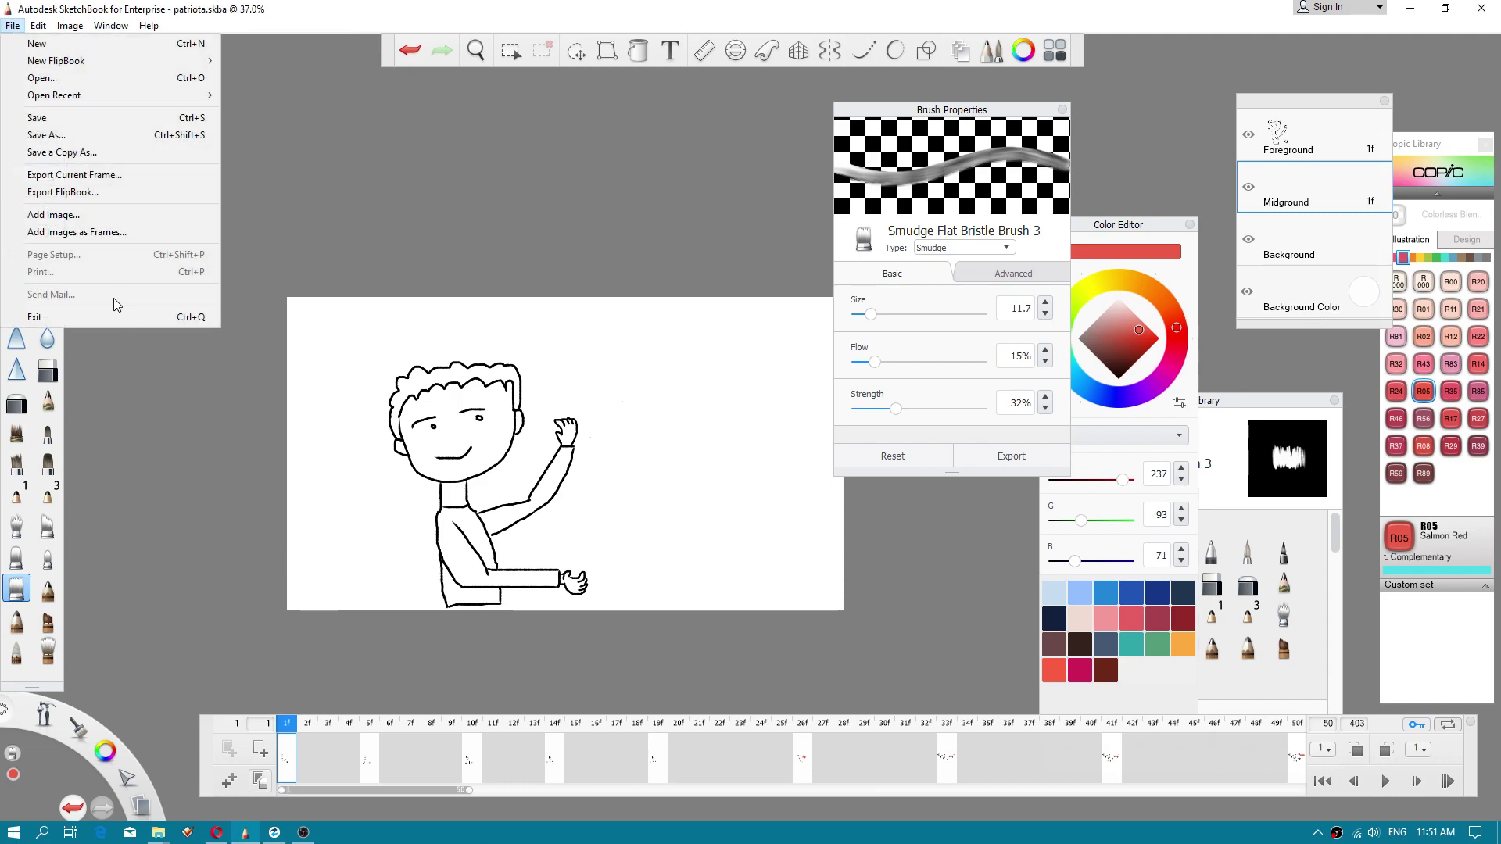
- Set the flipbook export to MP4 at 12 fps, then cancel without exporting
click(78, 192)
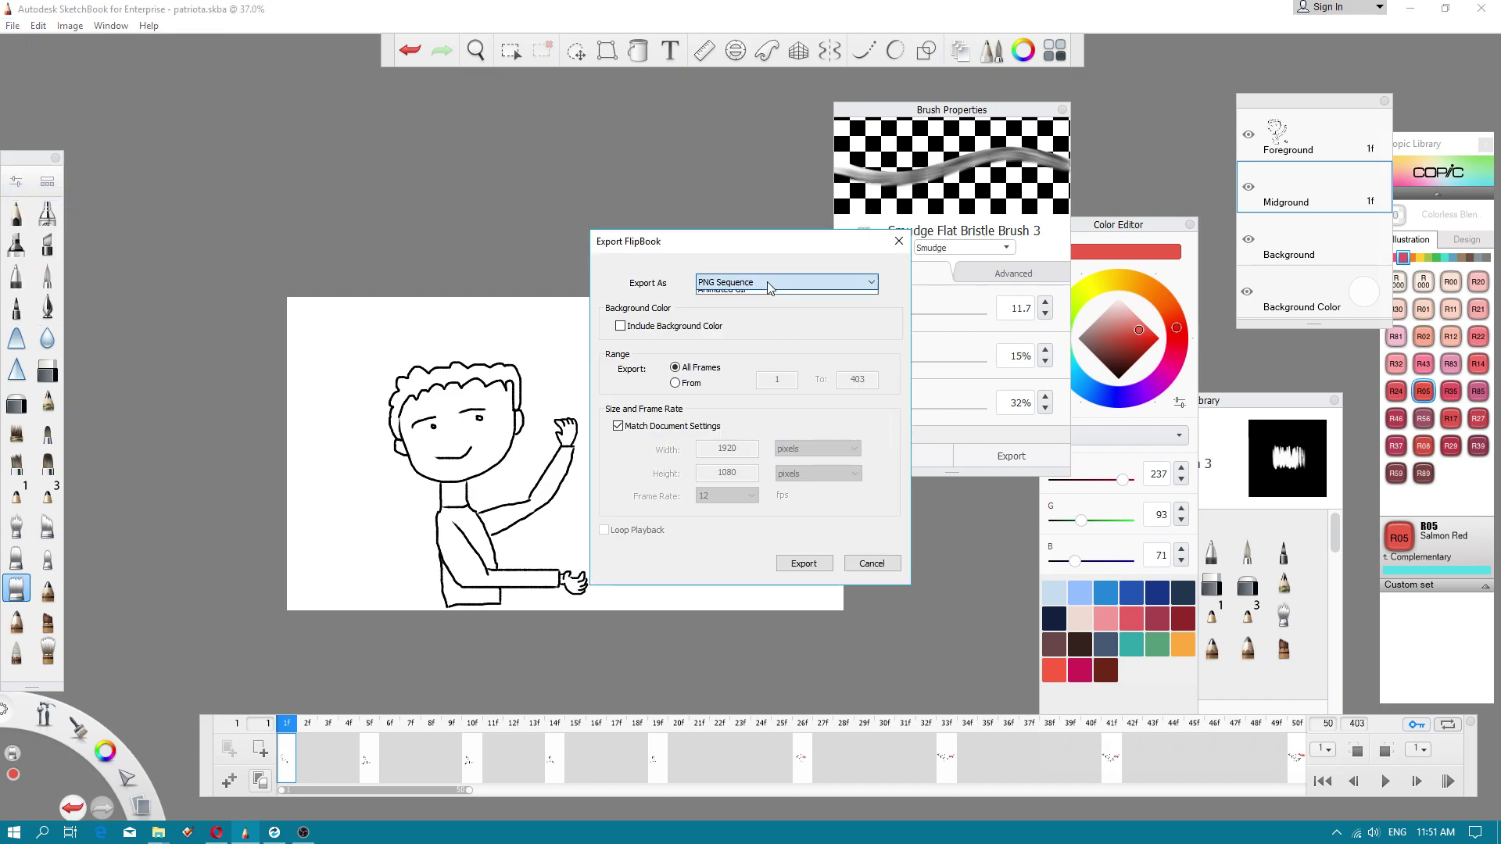
click(770, 285)
click(712, 327)
click(723, 495)
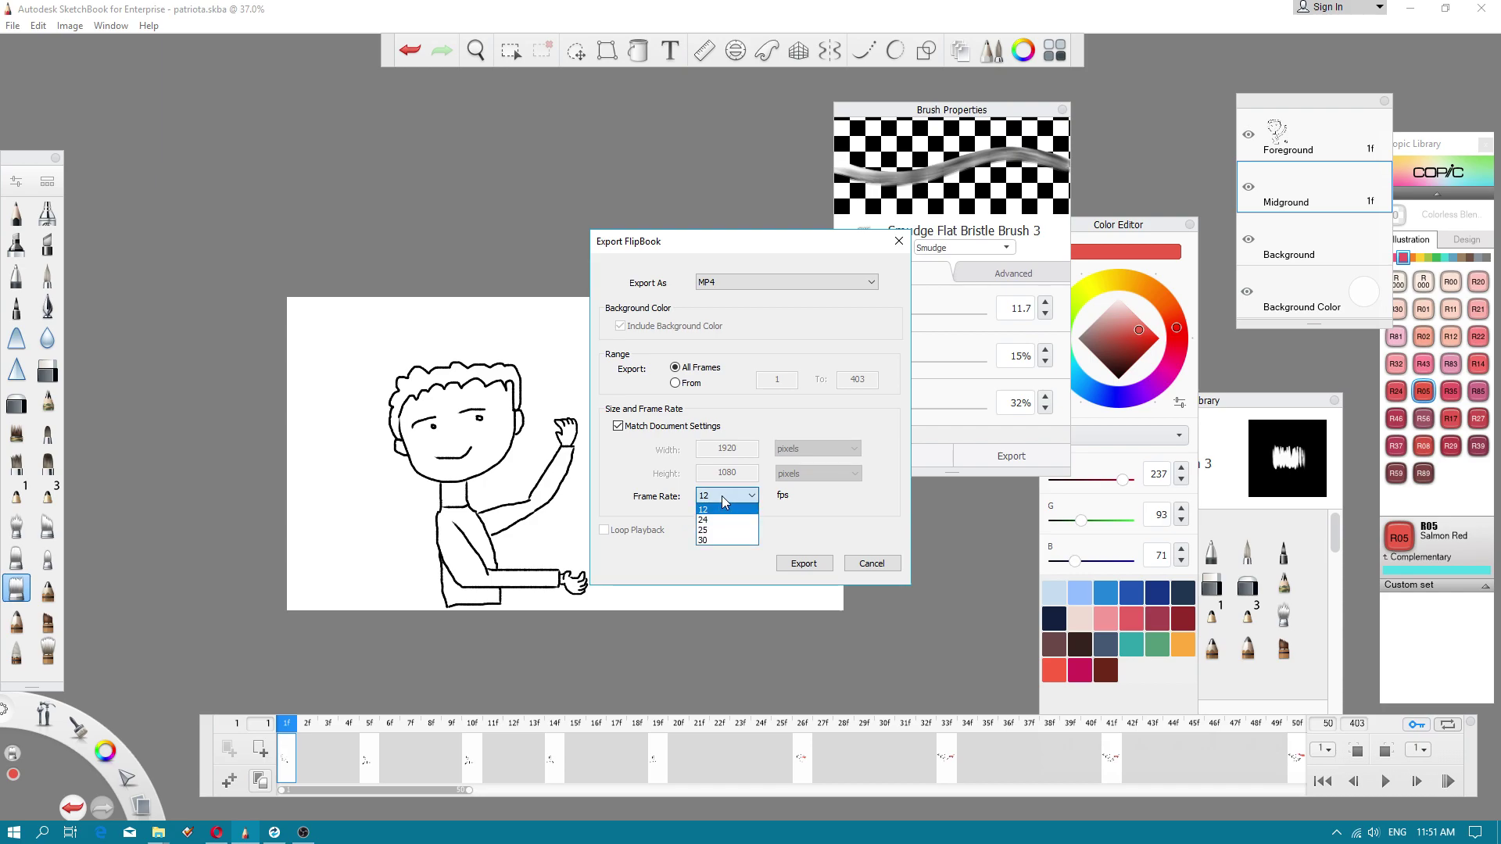
click(721, 495)
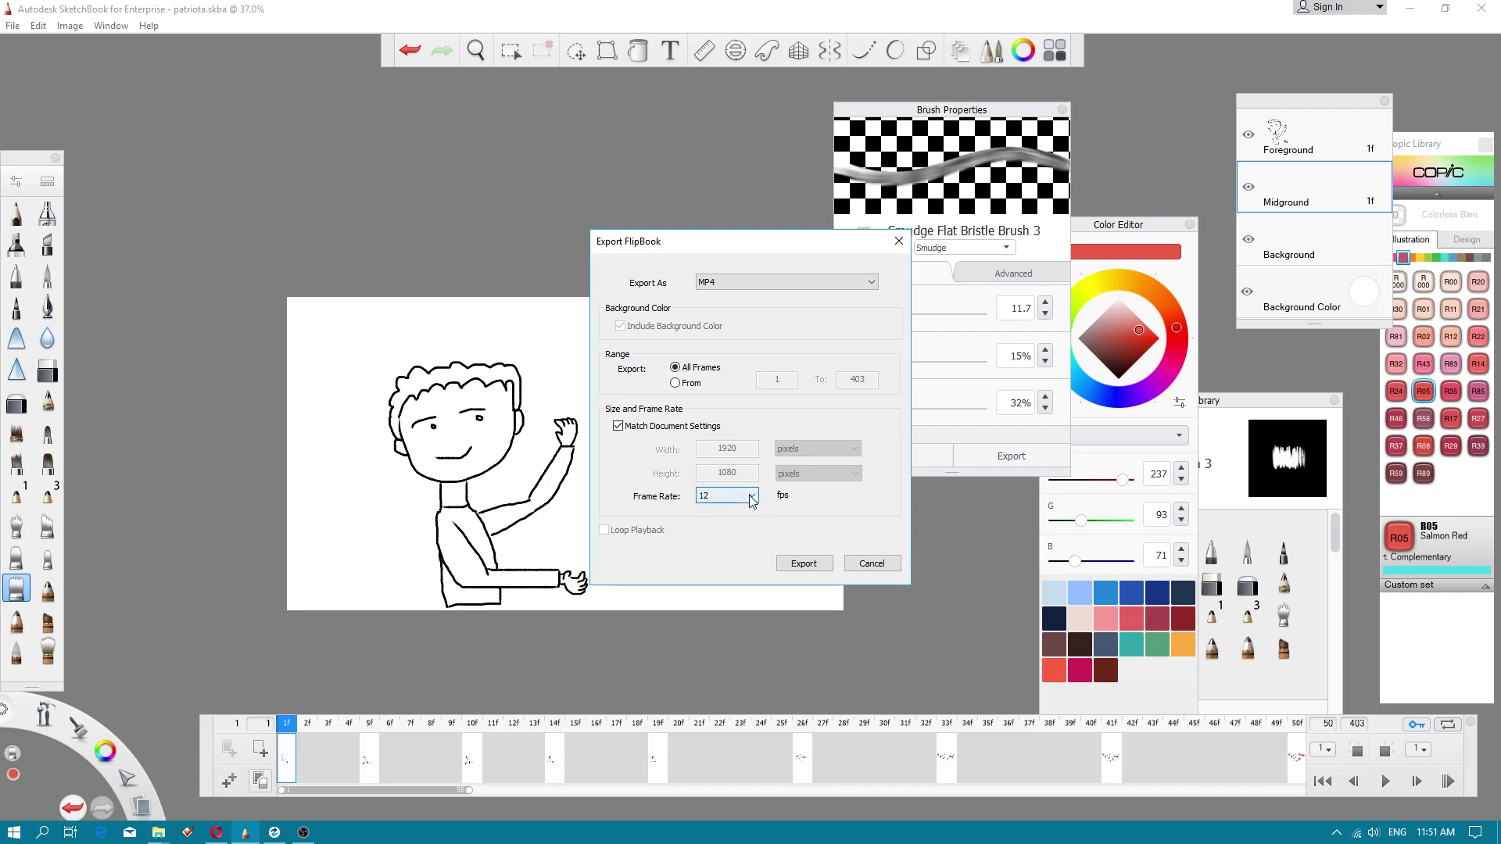
click(879, 562)
- Step through frames 5, 10, 14, 19, 26, 33 and 50, then play the animation
click(370, 765)
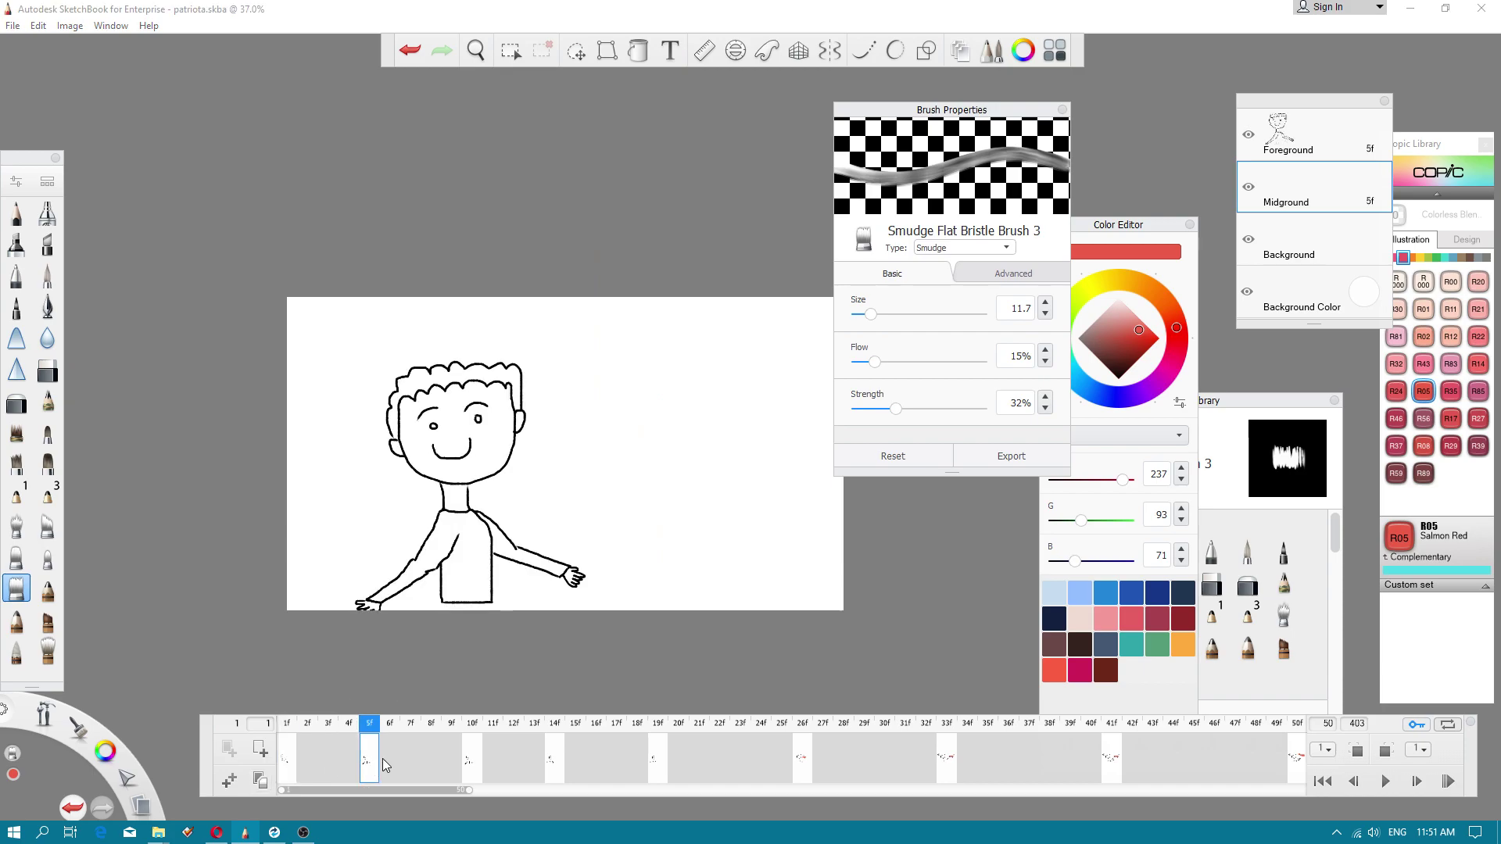
click(478, 774)
click(553, 770)
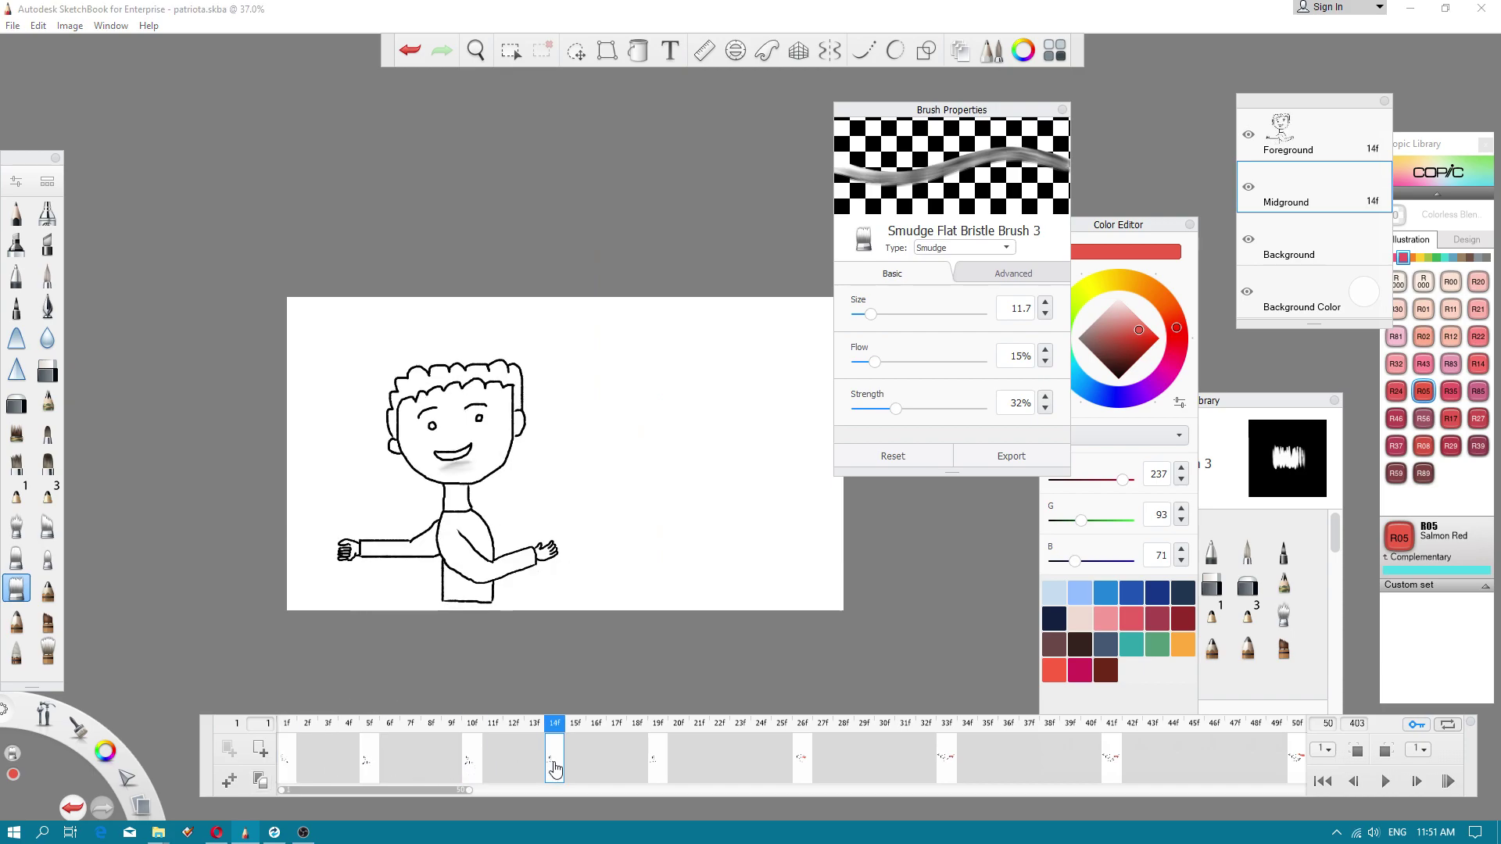
click(657, 770)
click(863, 765)
click(957, 764)
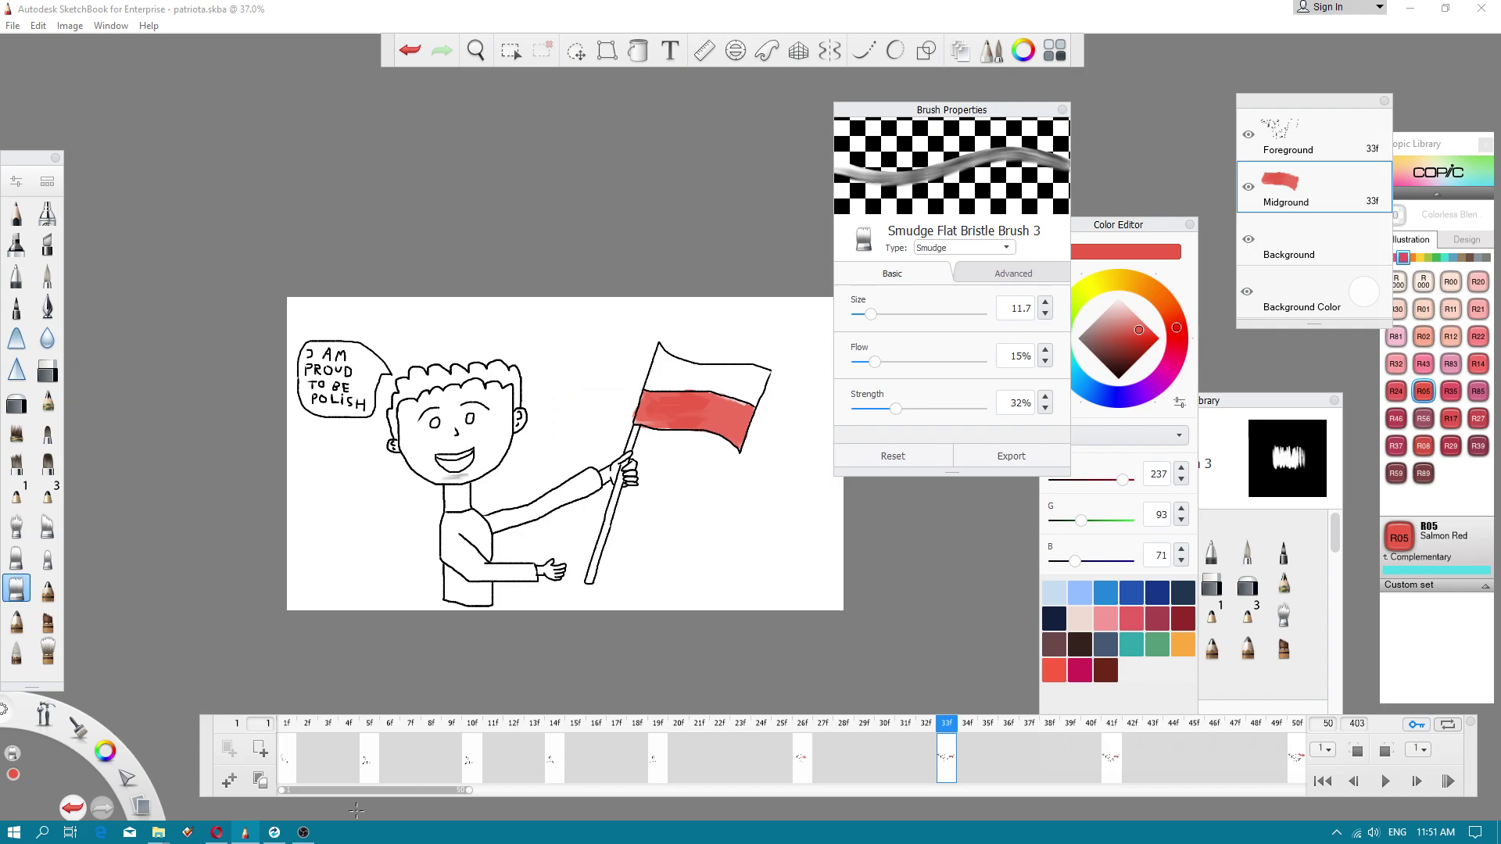
click(292, 771)
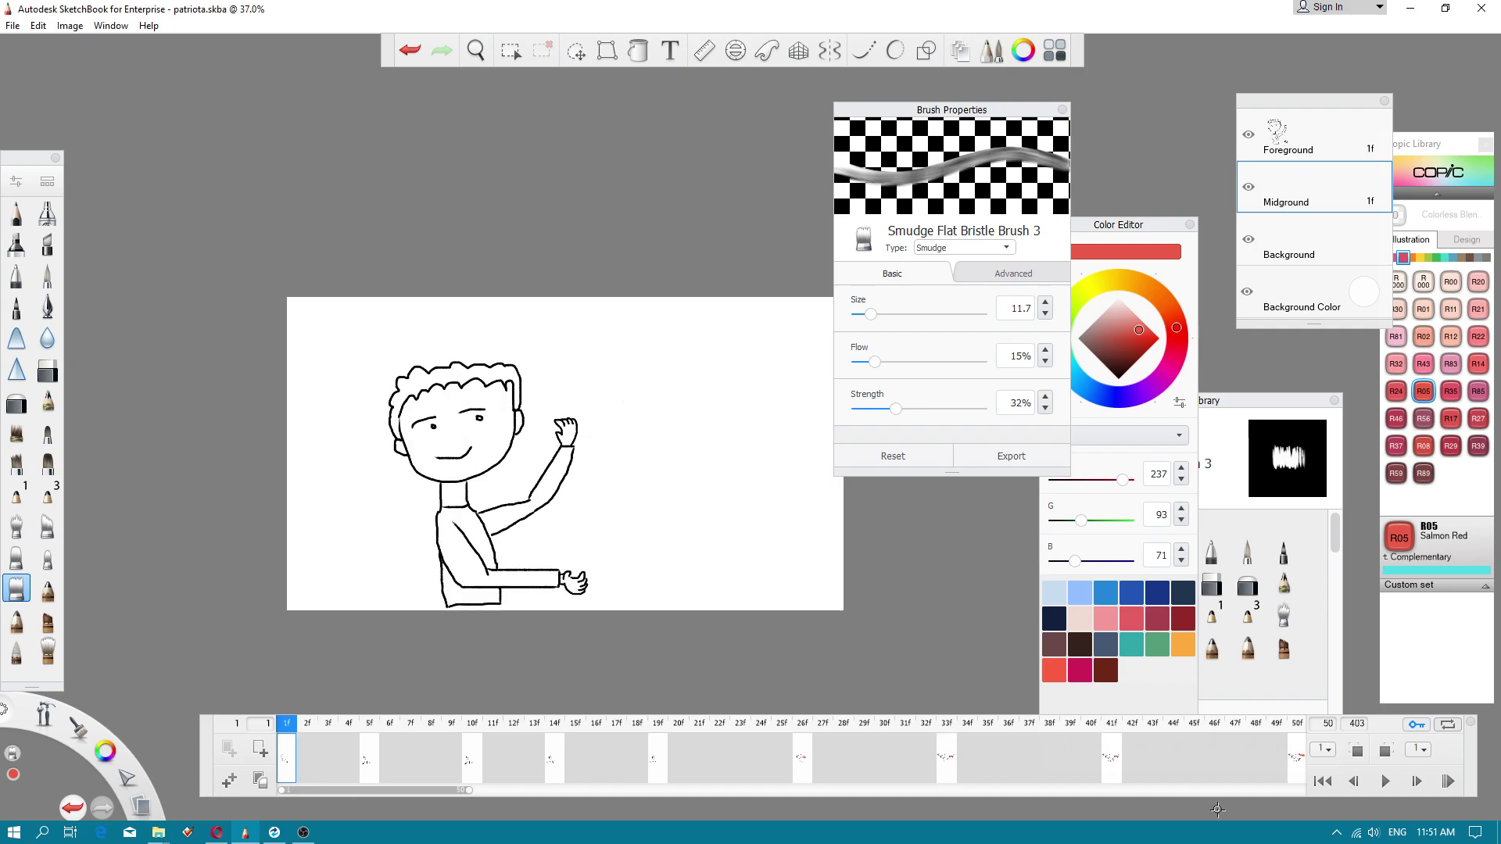
click(1296, 757)
click(294, 760)
click(1386, 782)
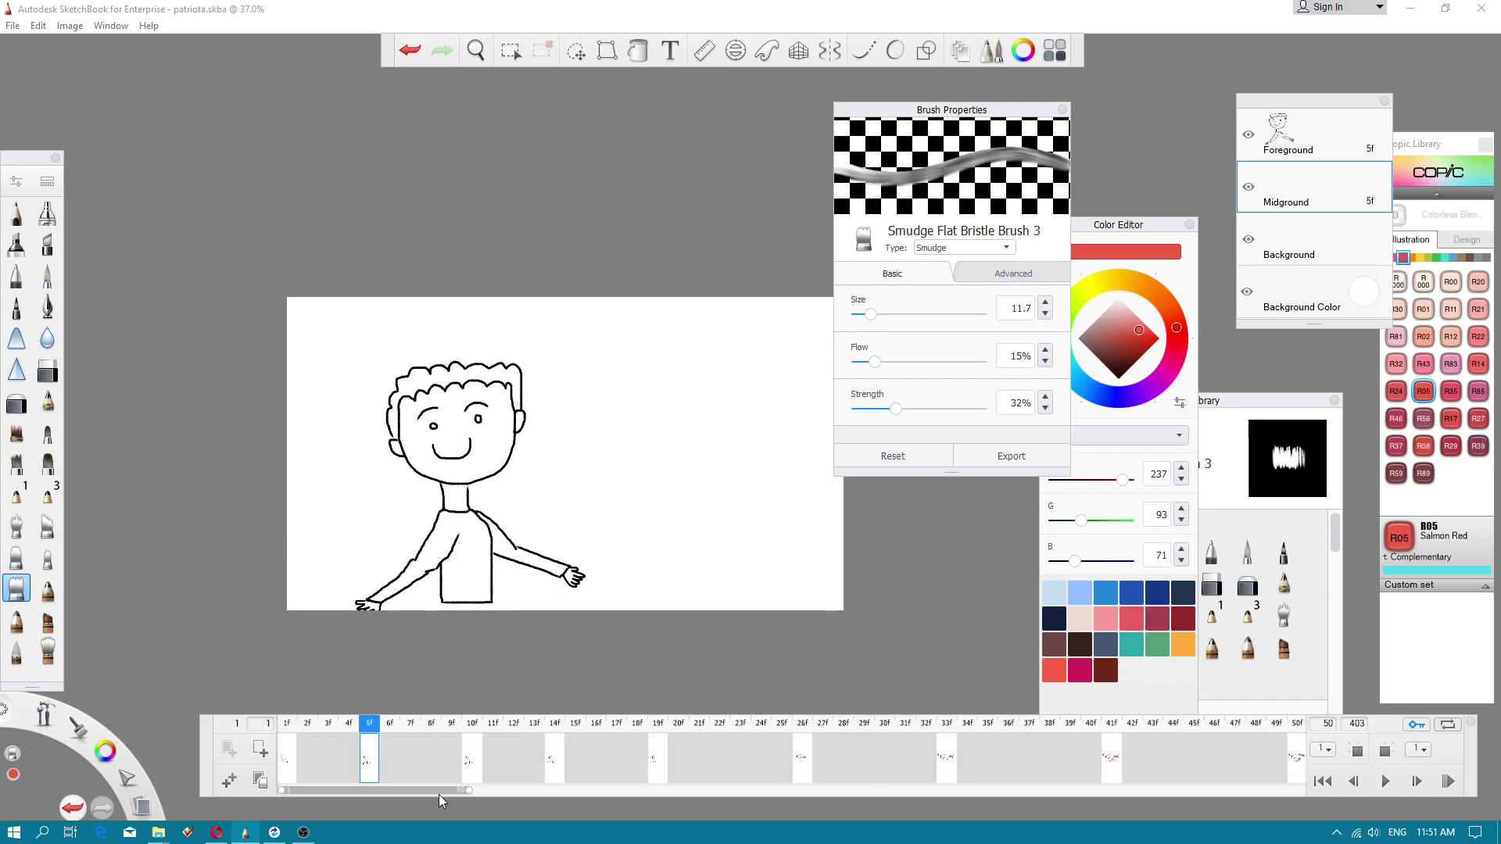
- Duplicate frame 50's flag-waving drawing and move the copy to frame 60
click(488, 809)
drag(444, 795, 547, 789)
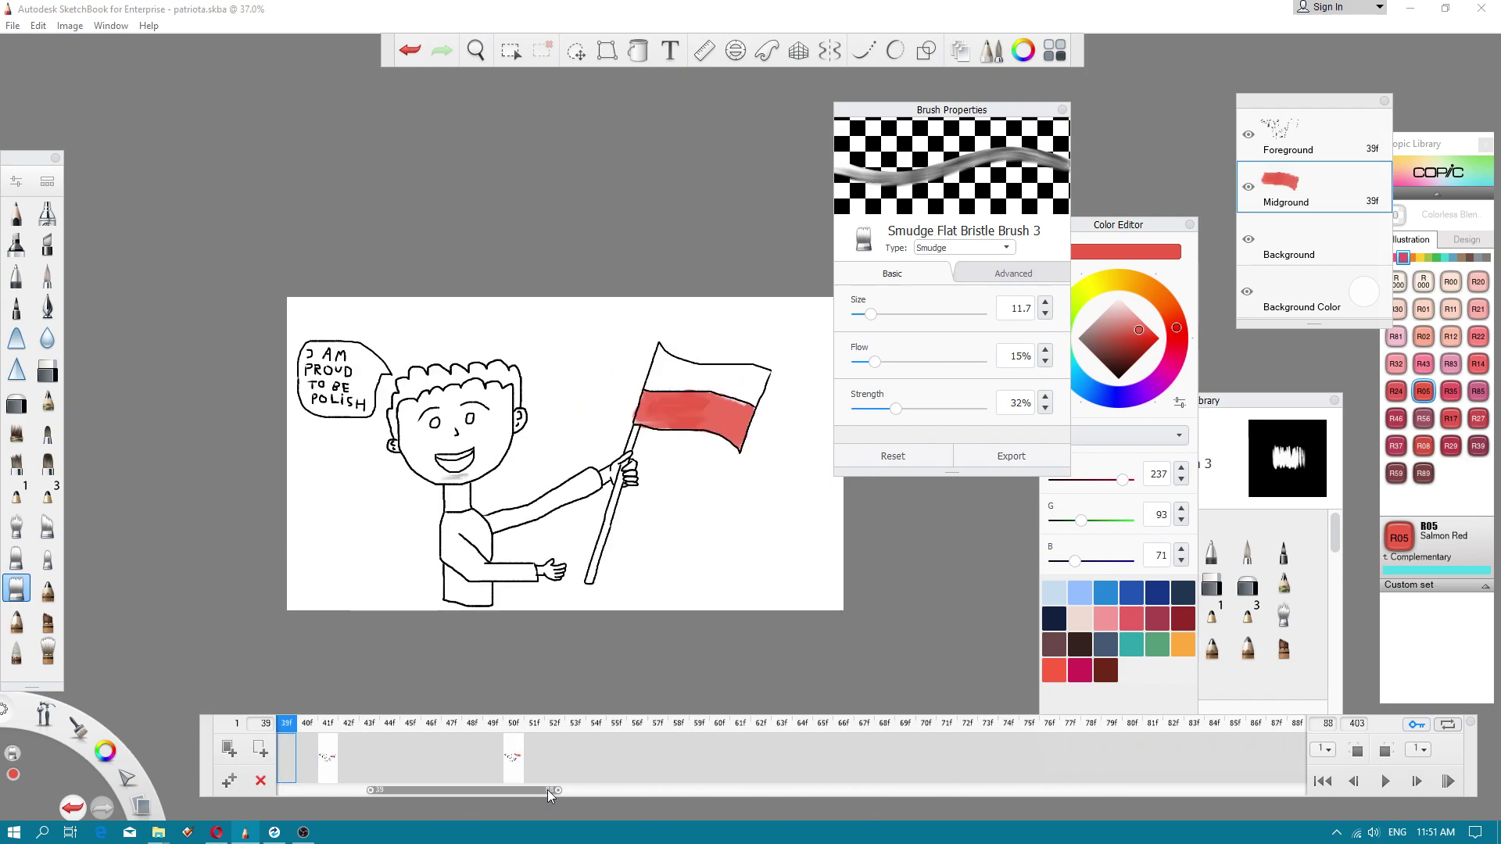
click(410, 758)
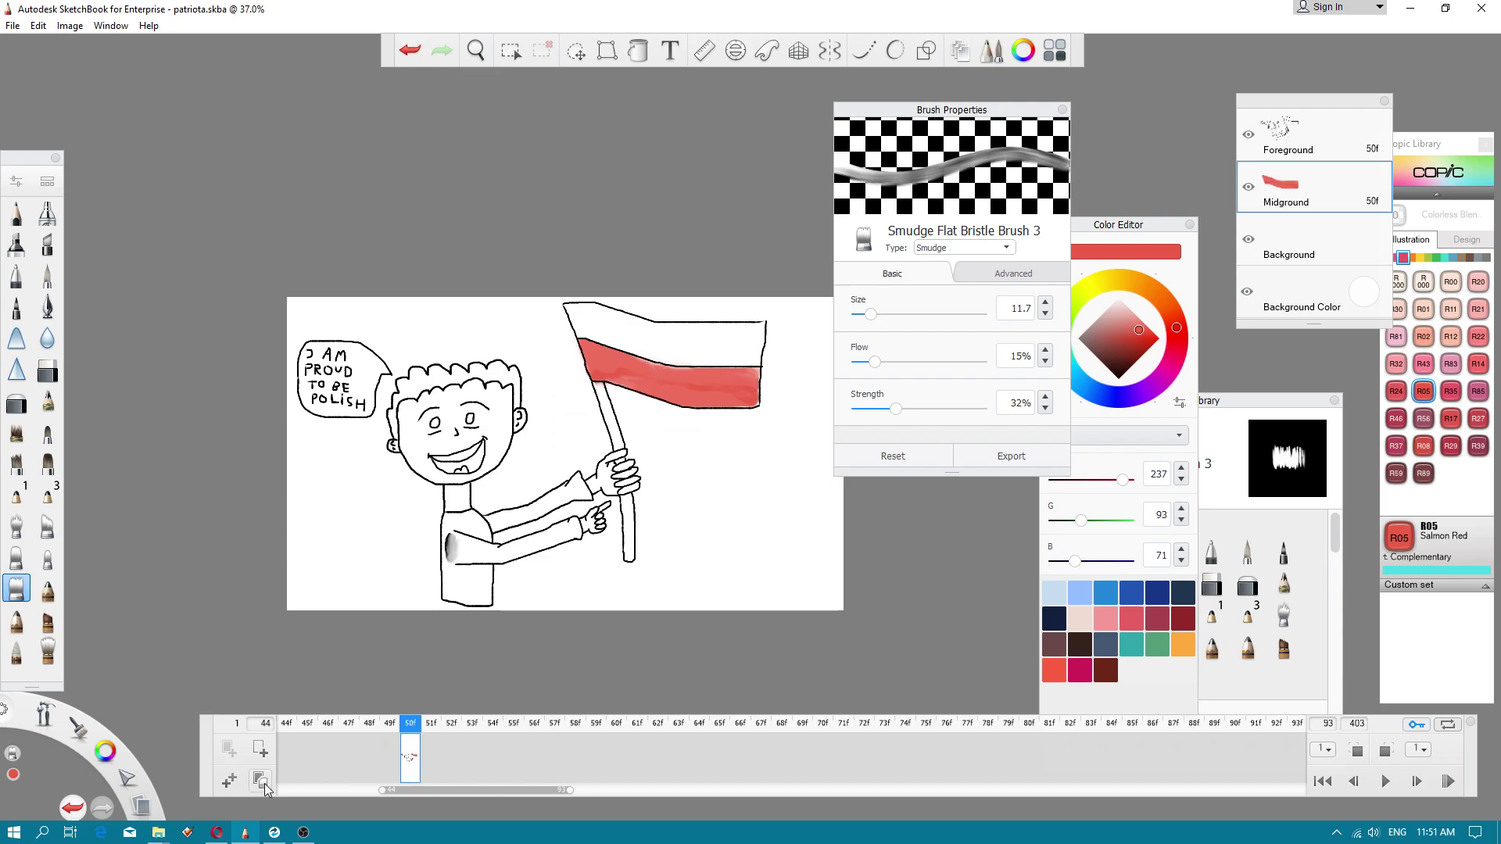
click(228, 782)
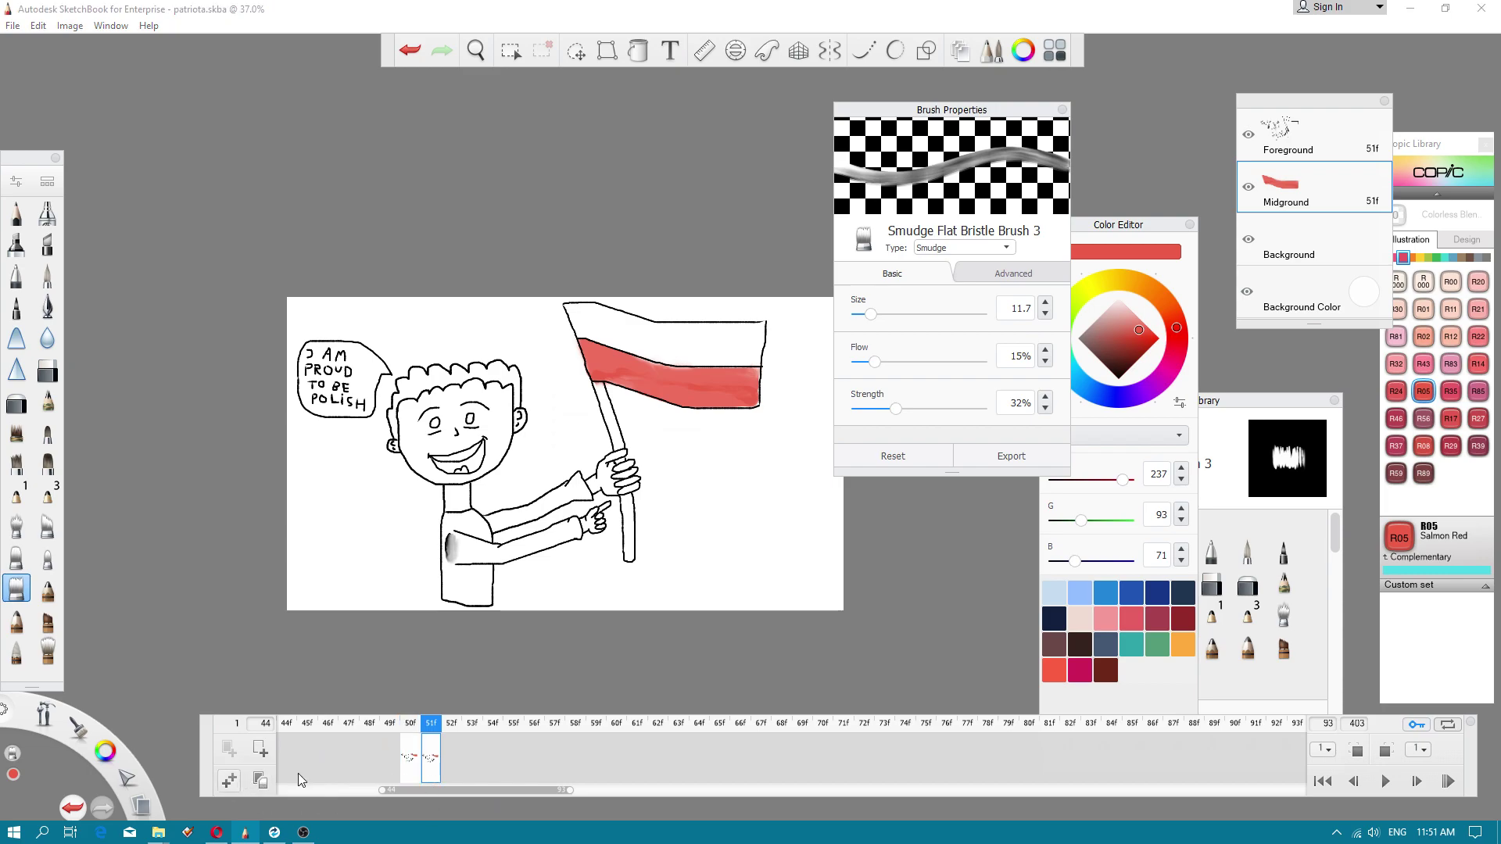
drag(440, 761, 618, 760)
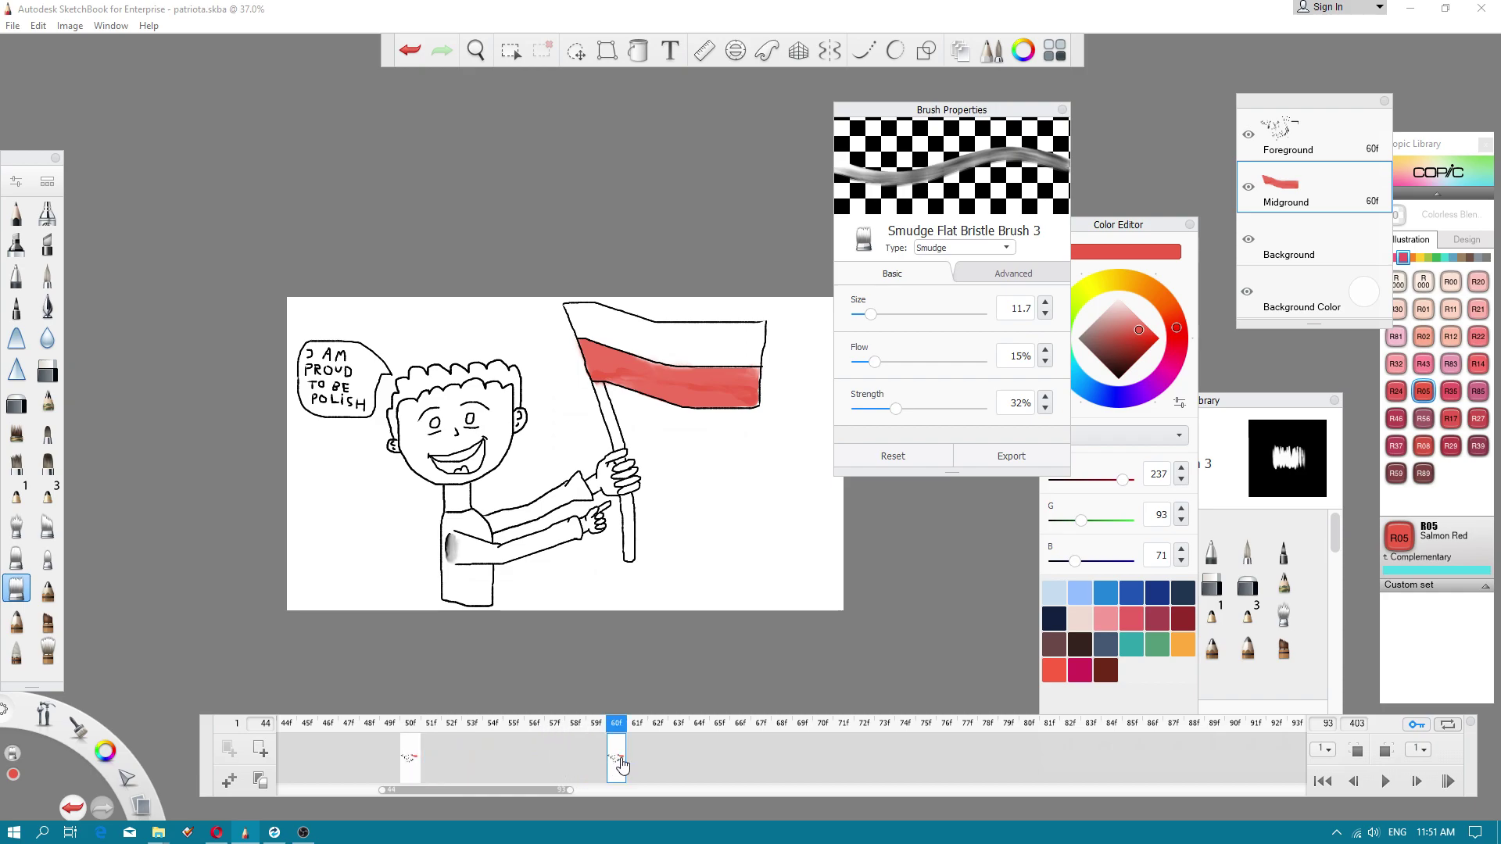
- Turn on onion skin so the previous frame ghosts behind frame 60, zooming the canvas in
scroll(551, 477, up, 2)
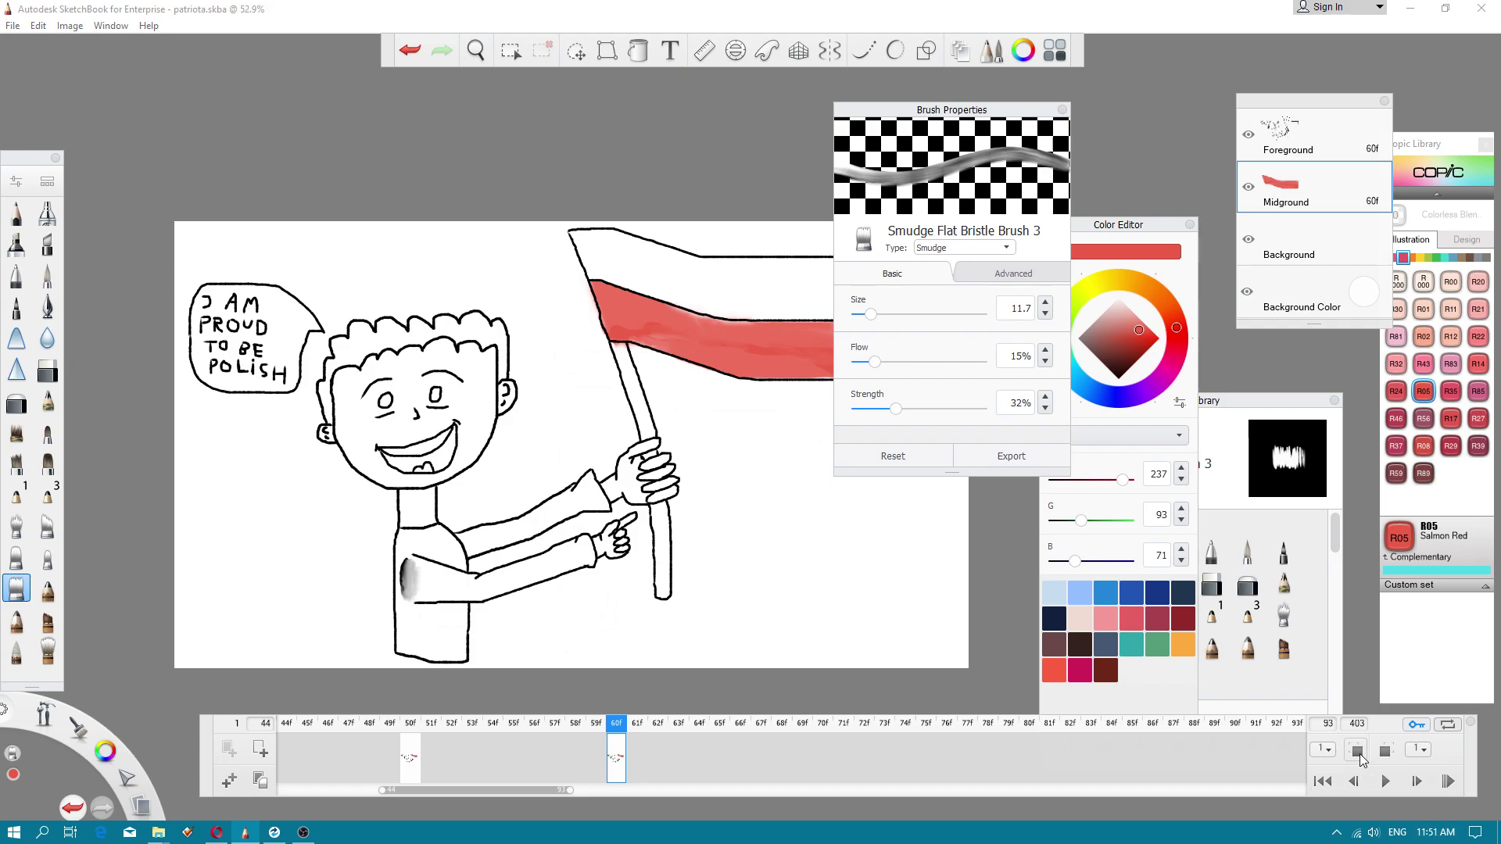
click(1358, 754)
scroll(690, 484, up, 2)
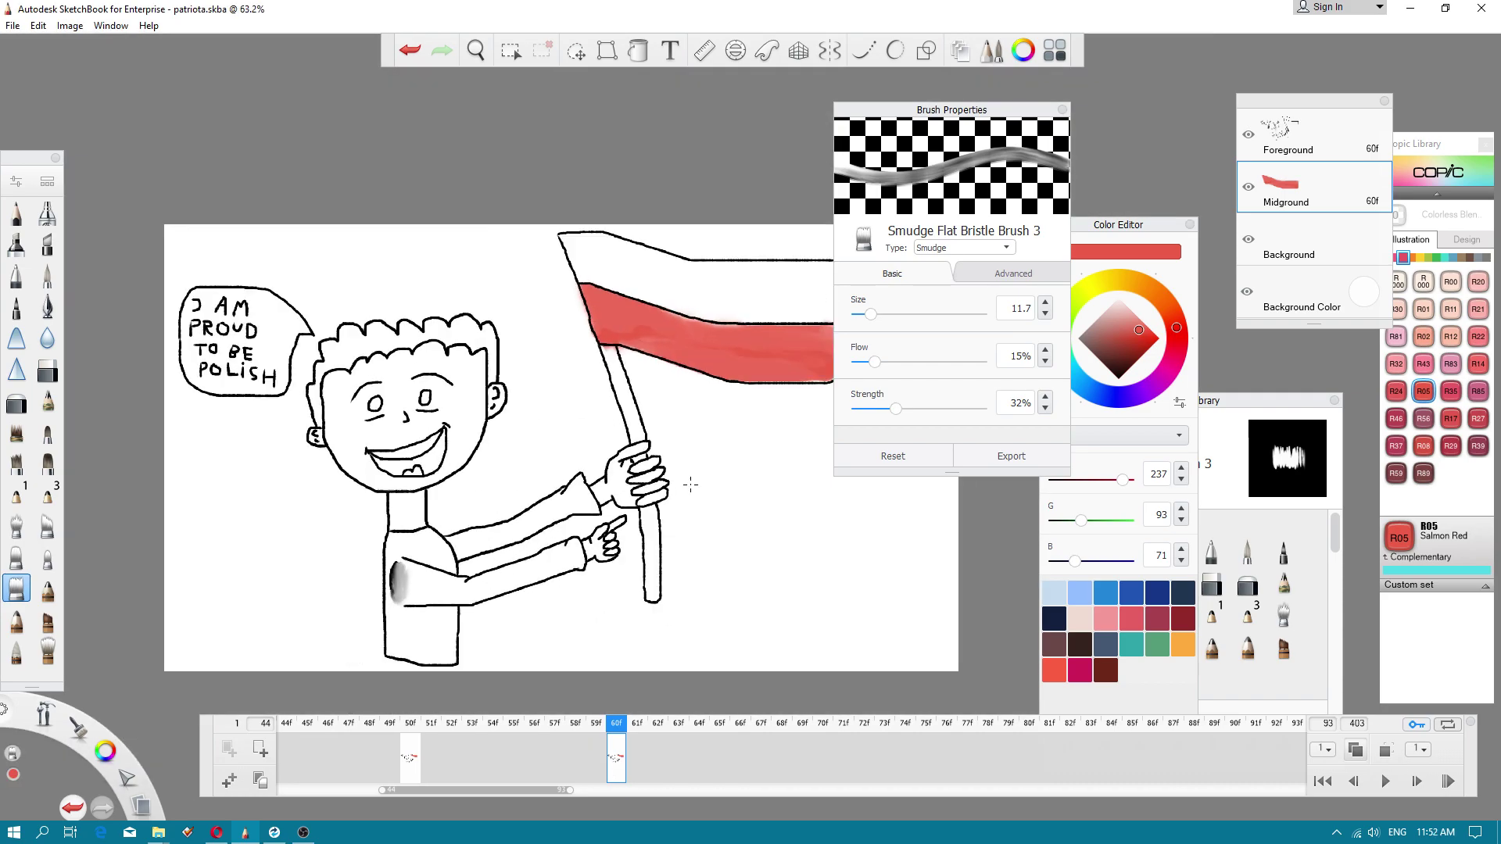
scroll(690, 484, up, 1)
scroll(674, 445, down, 1)
scroll(622, 588, down, 2)
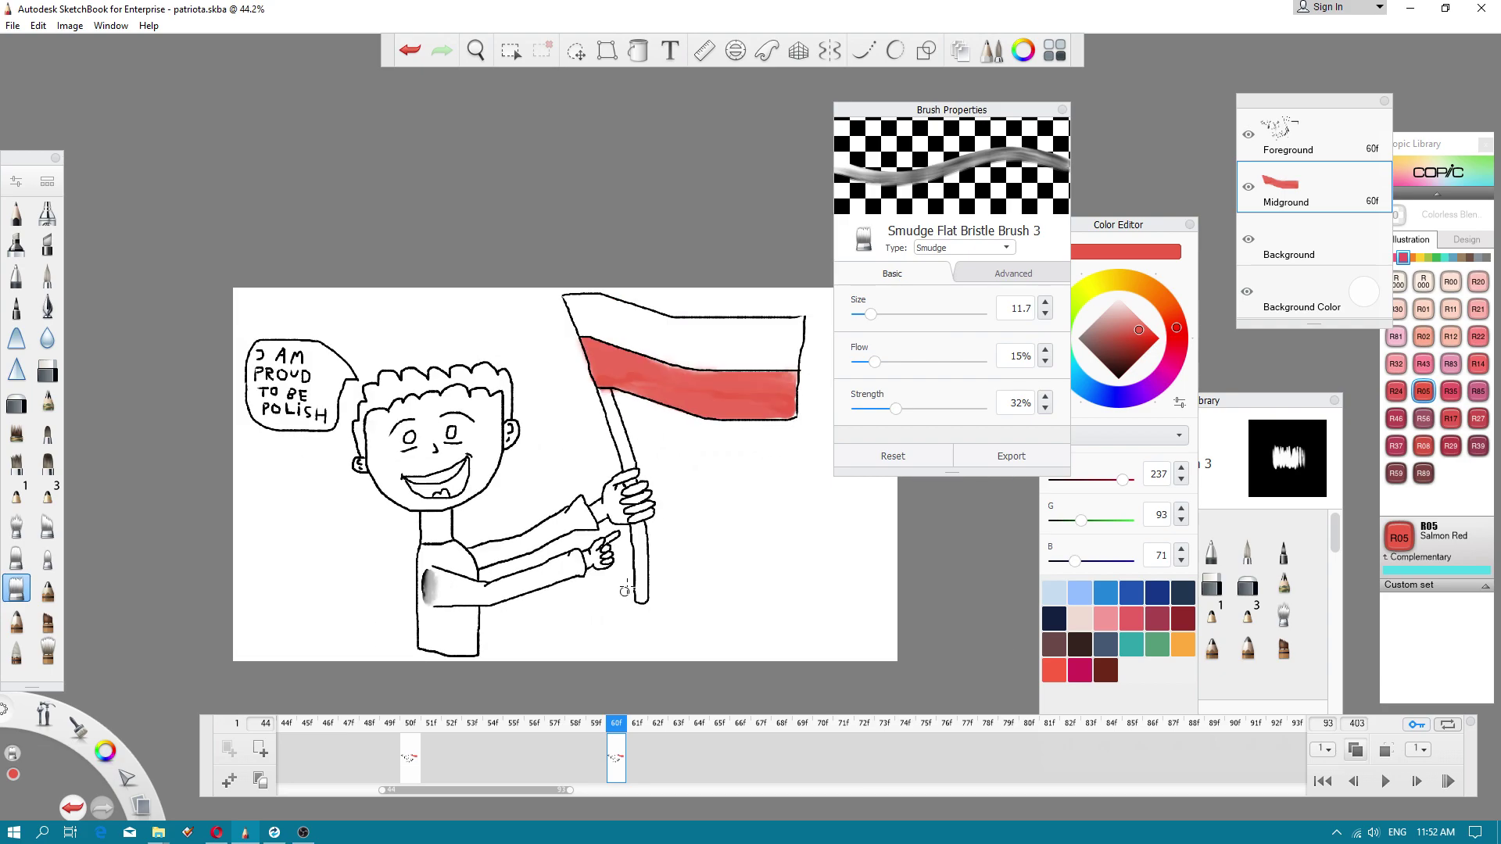
scroll(687, 547, up, 1)
scroll(358, 501, up, 2)
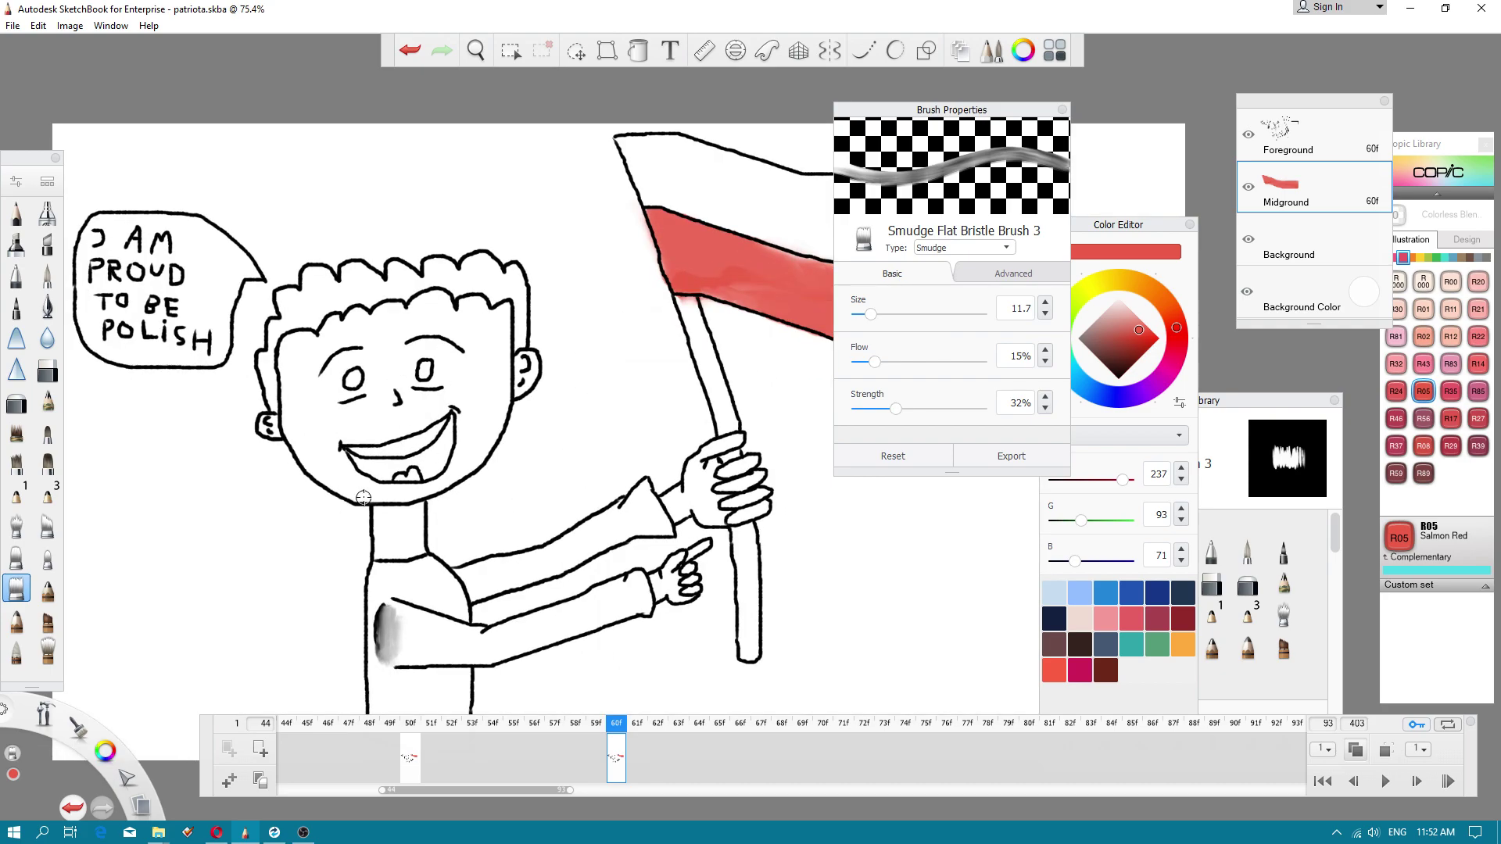
- Switch to the Hard Eraser, shift Brush Properties aside, and select the Foreground layer
click(48, 374)
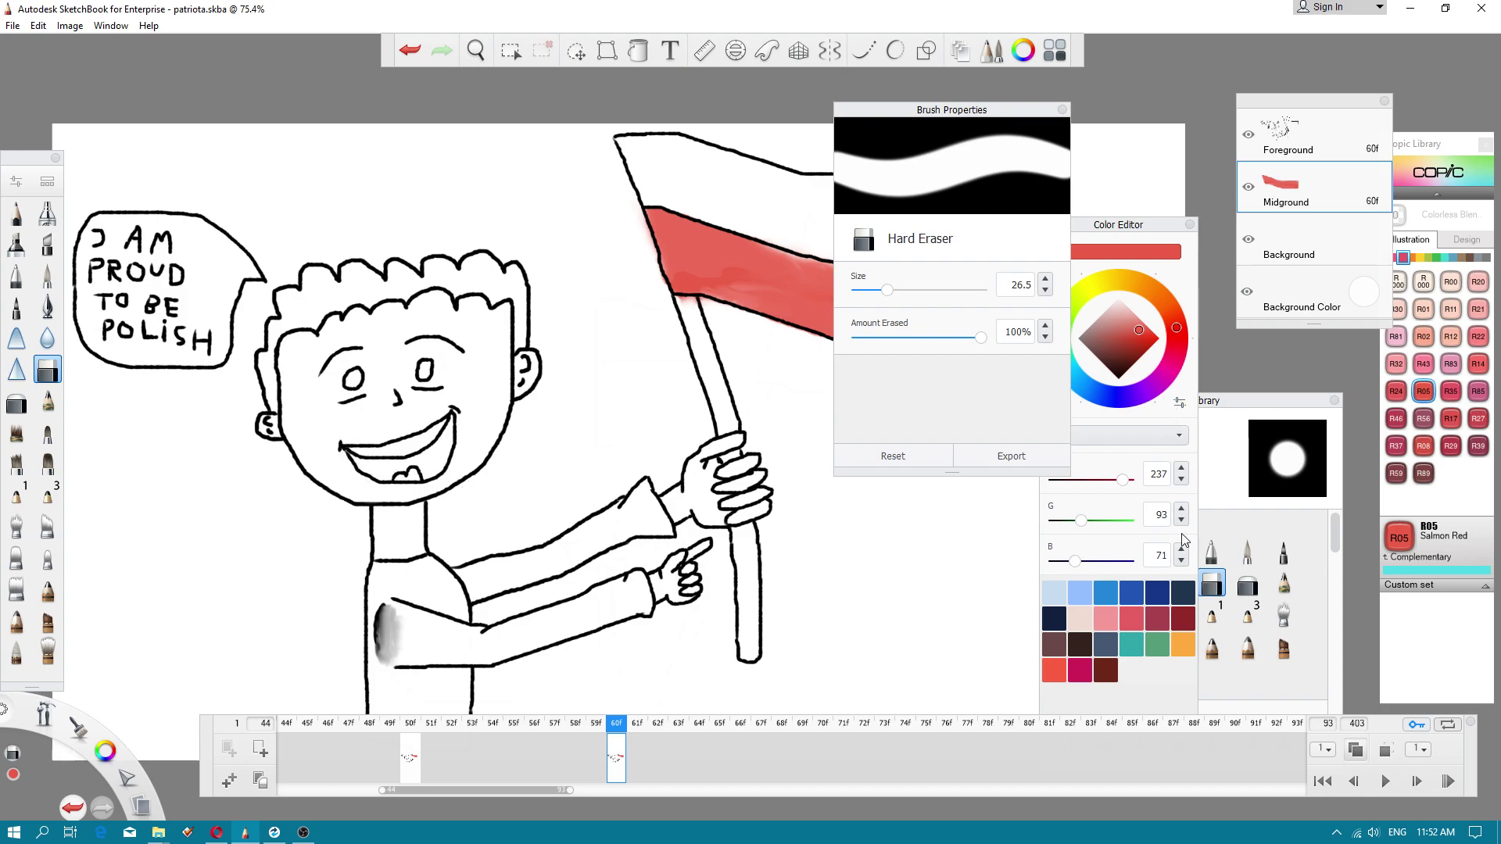
drag(957, 111, 854, 117)
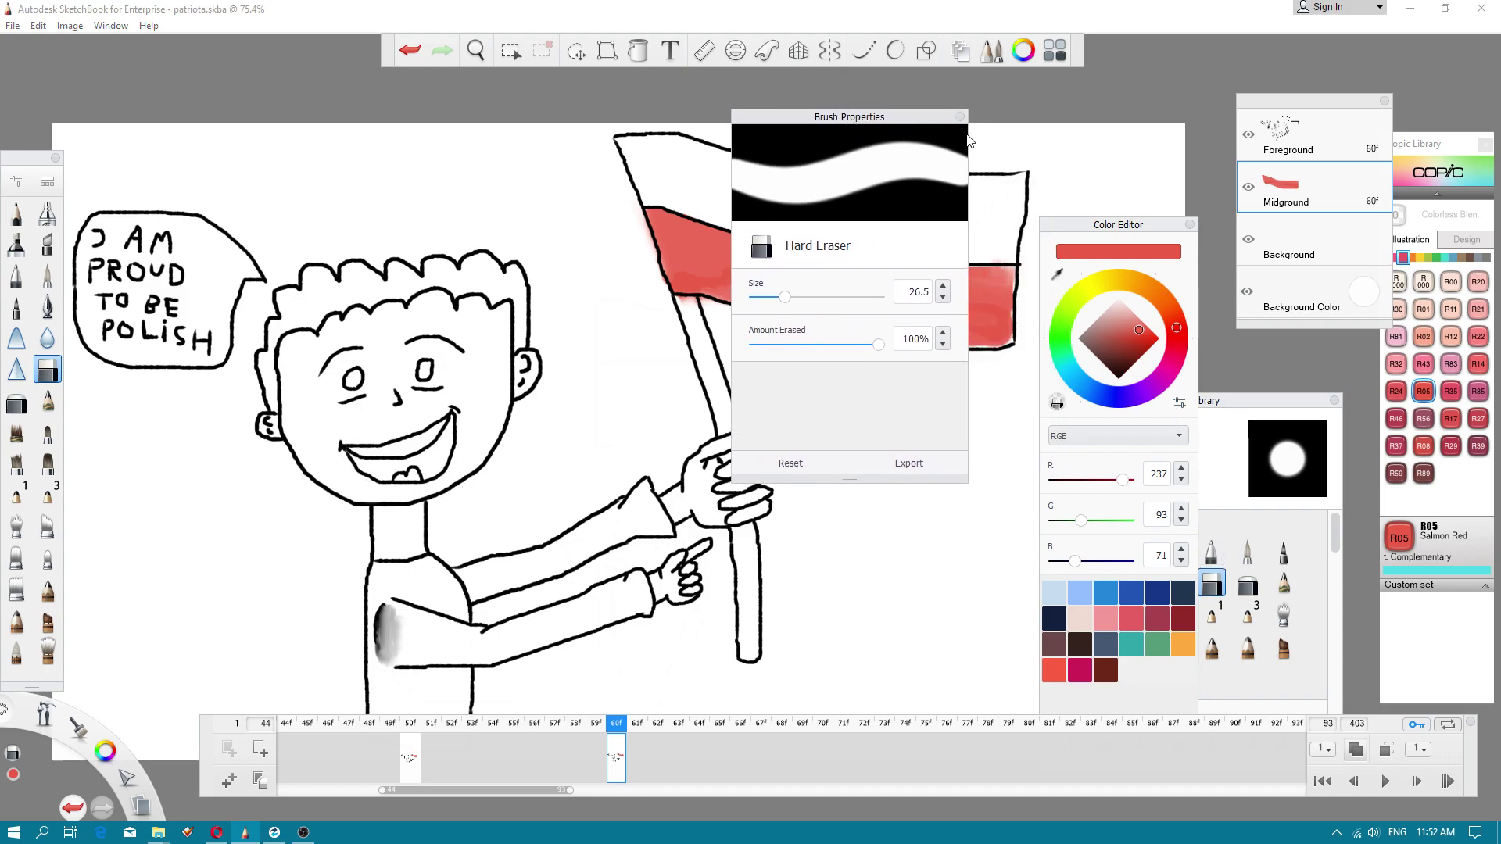
click(1302, 147)
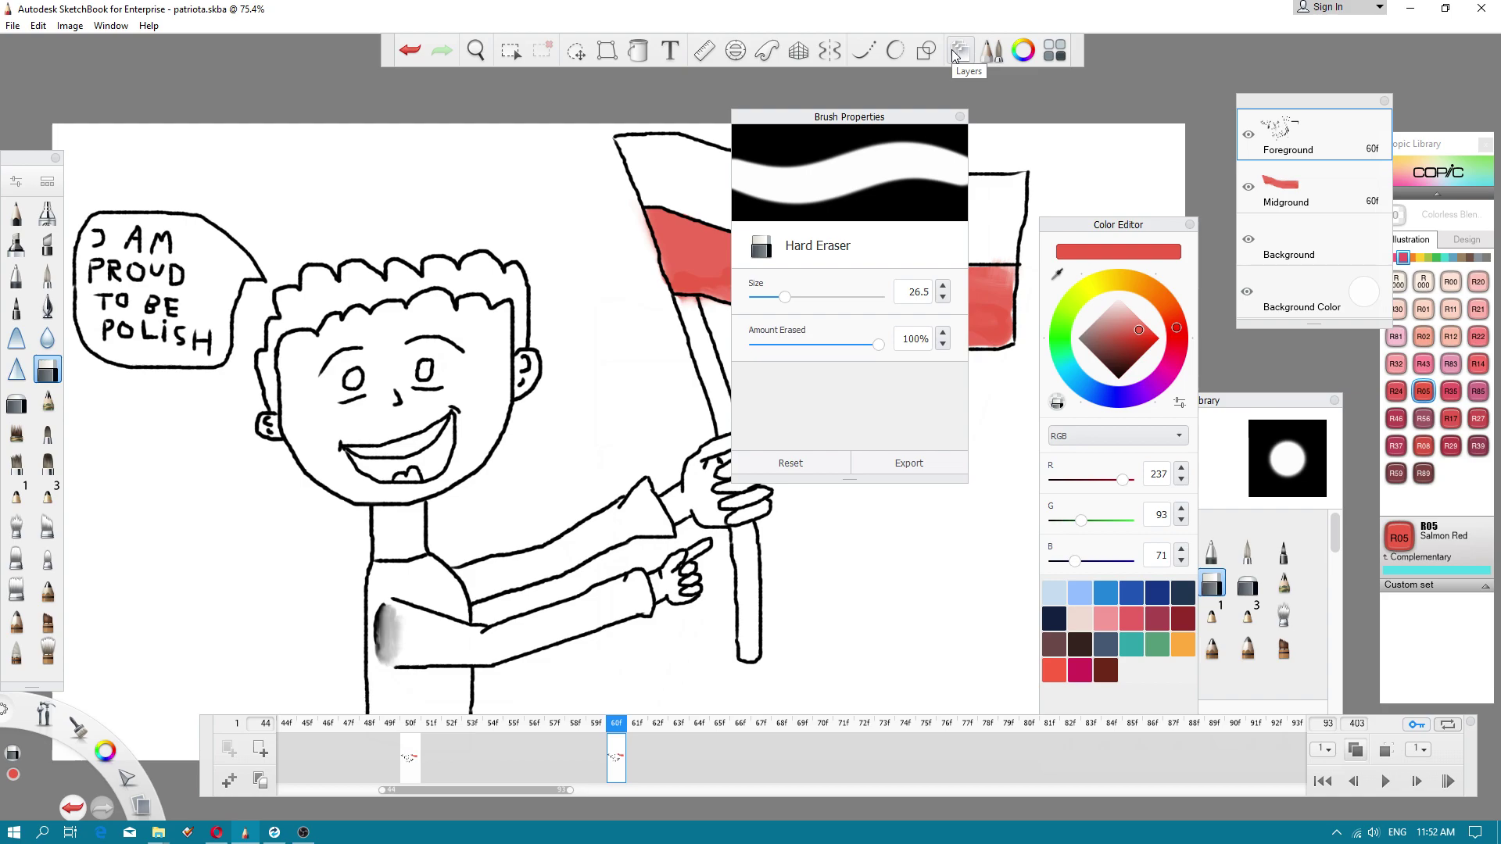
- Nudge the Layers panel aside, toggle Background Color visibility, and return to the Foreground layer
drag(1316, 105, 1282, 87)
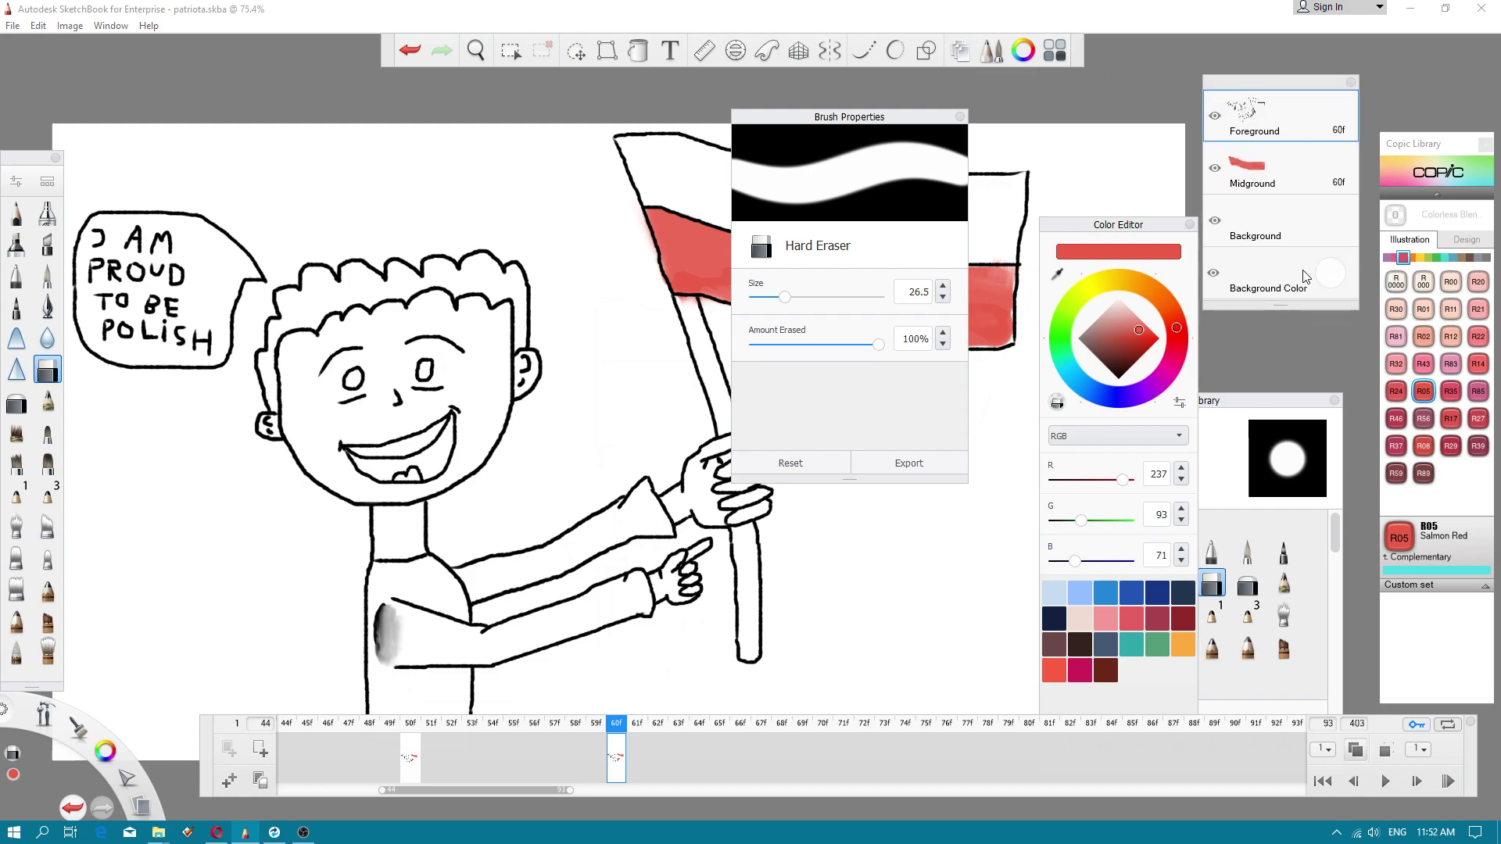
click(1217, 273)
click(1217, 273)
click(1283, 235)
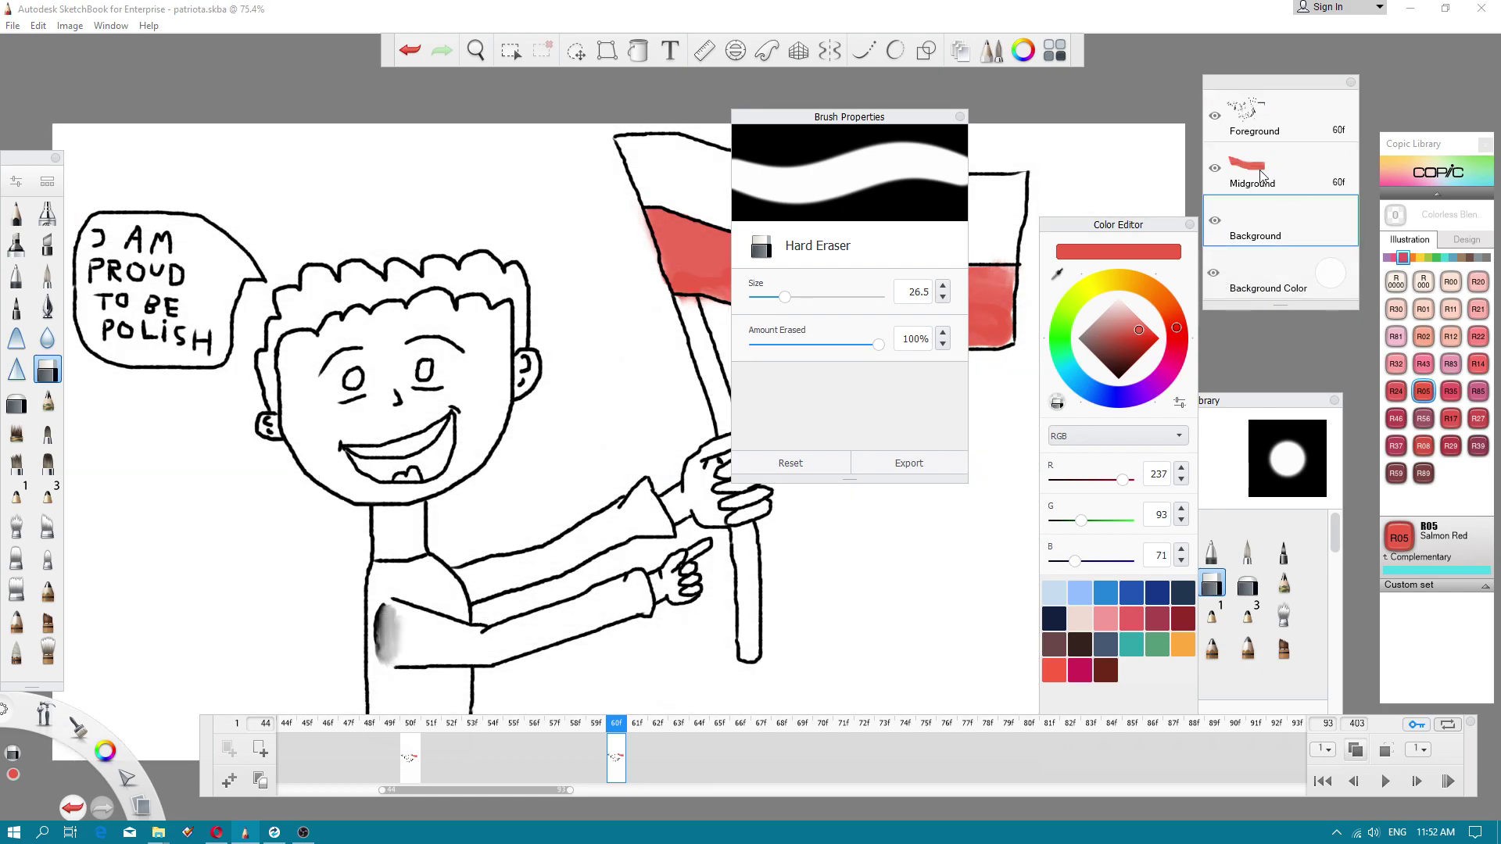
click(1312, 111)
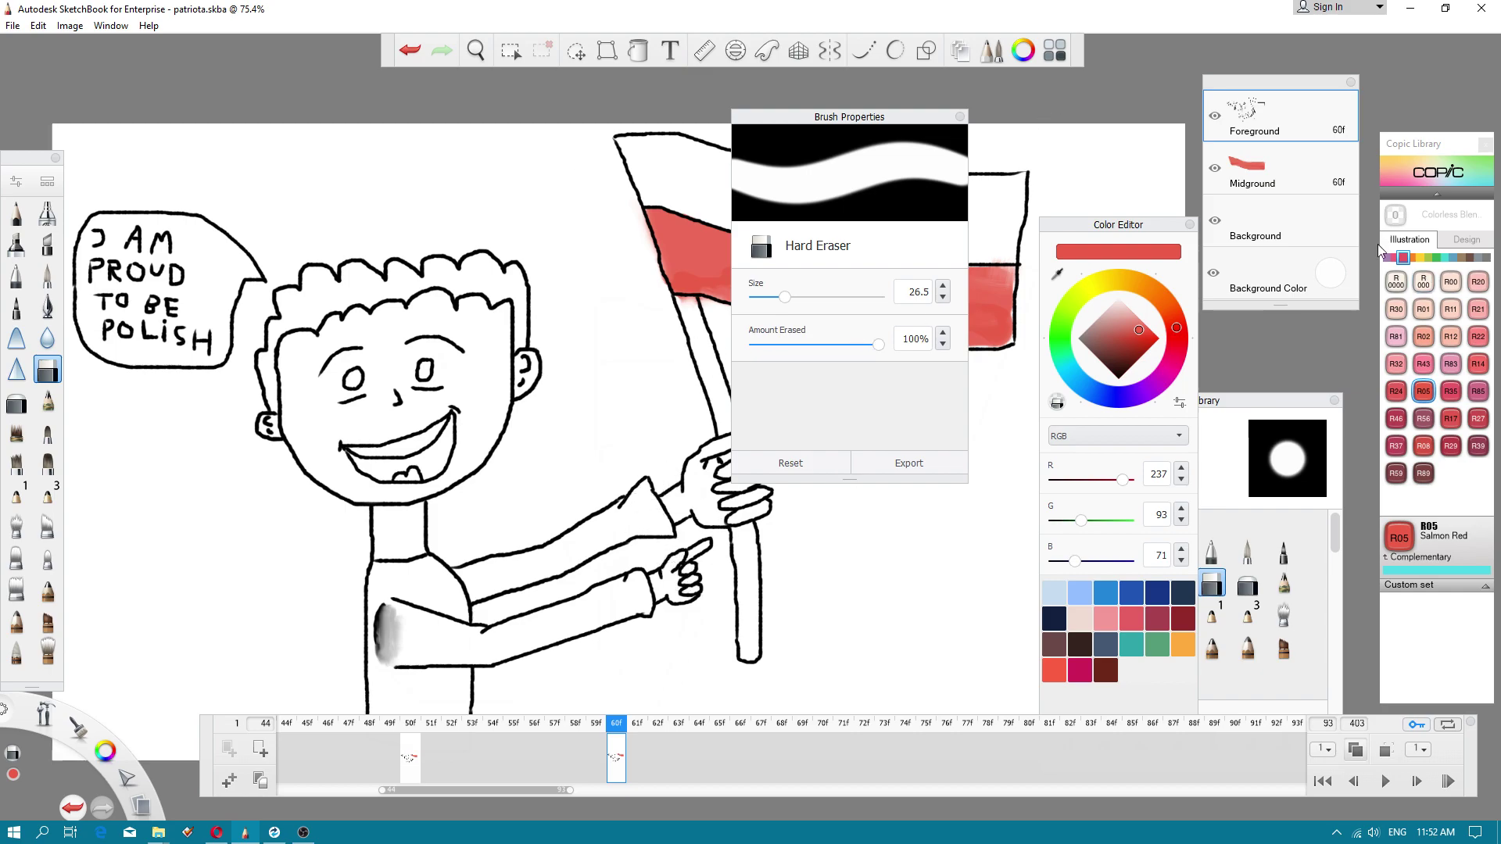
- Erase the old mouth outline and switch to the Art Pencil in black
scroll(555, 559, up, 3)
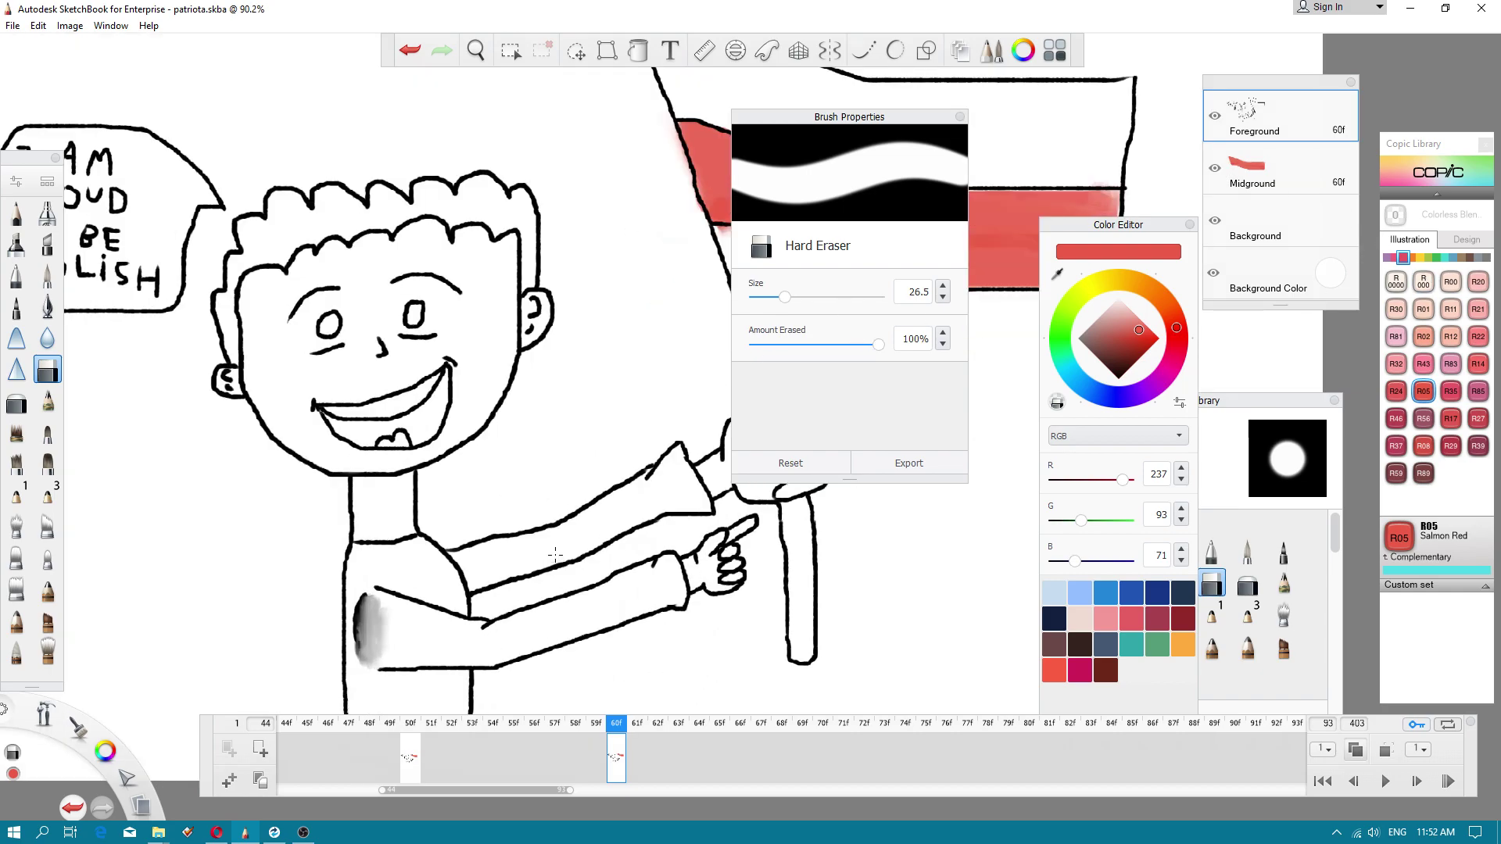
mouse_move(383, 418)
mouse_down()
mouse_move(317, 414)
mouse_move(422, 440)
mouse_move(452, 361)
mouse_move(375, 403)
mouse_up()
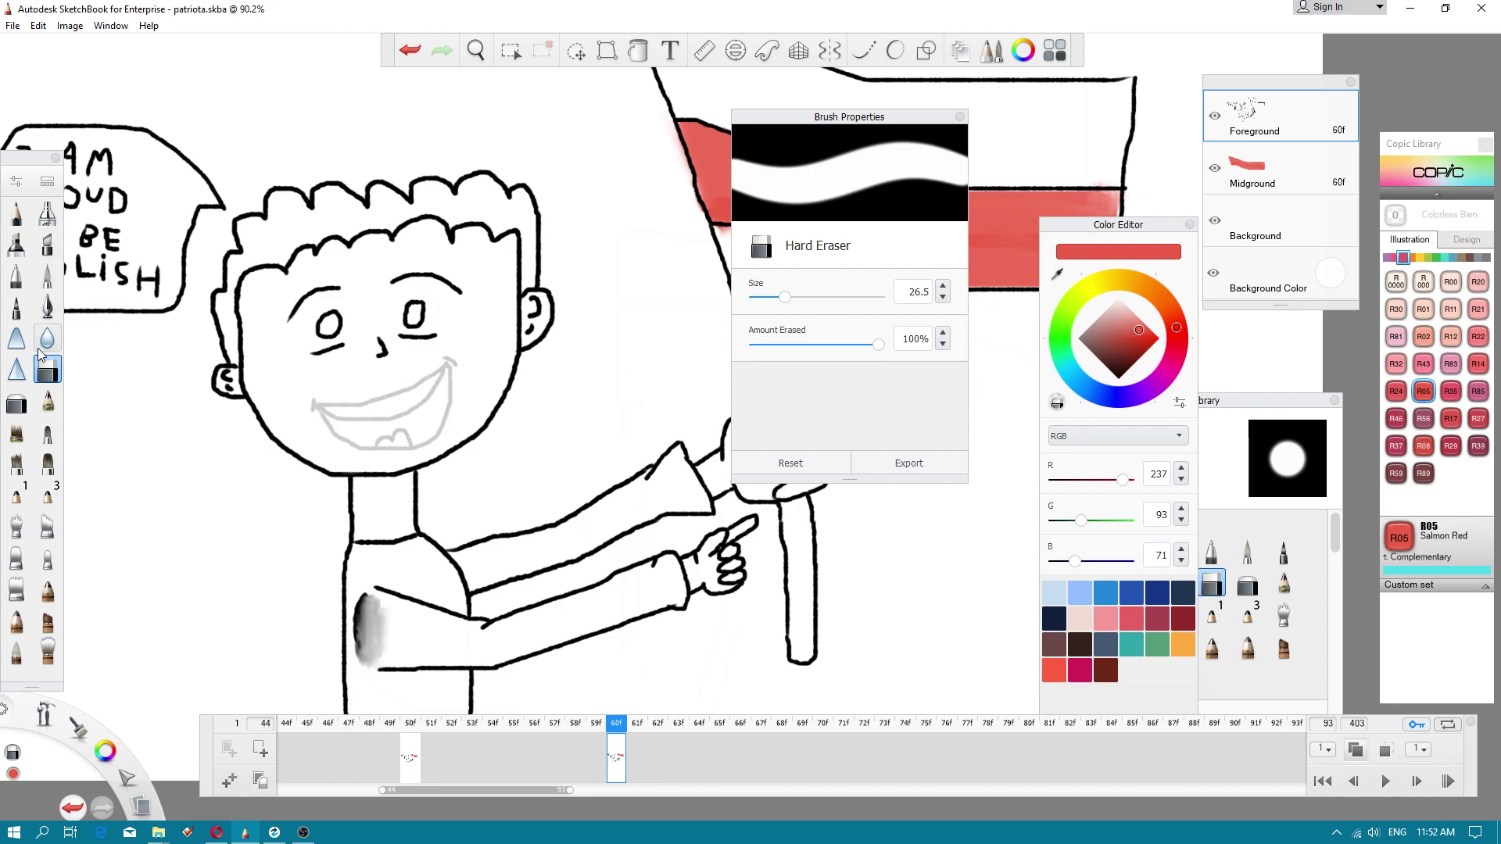
click(47, 588)
scroll(300, 383, up, 3)
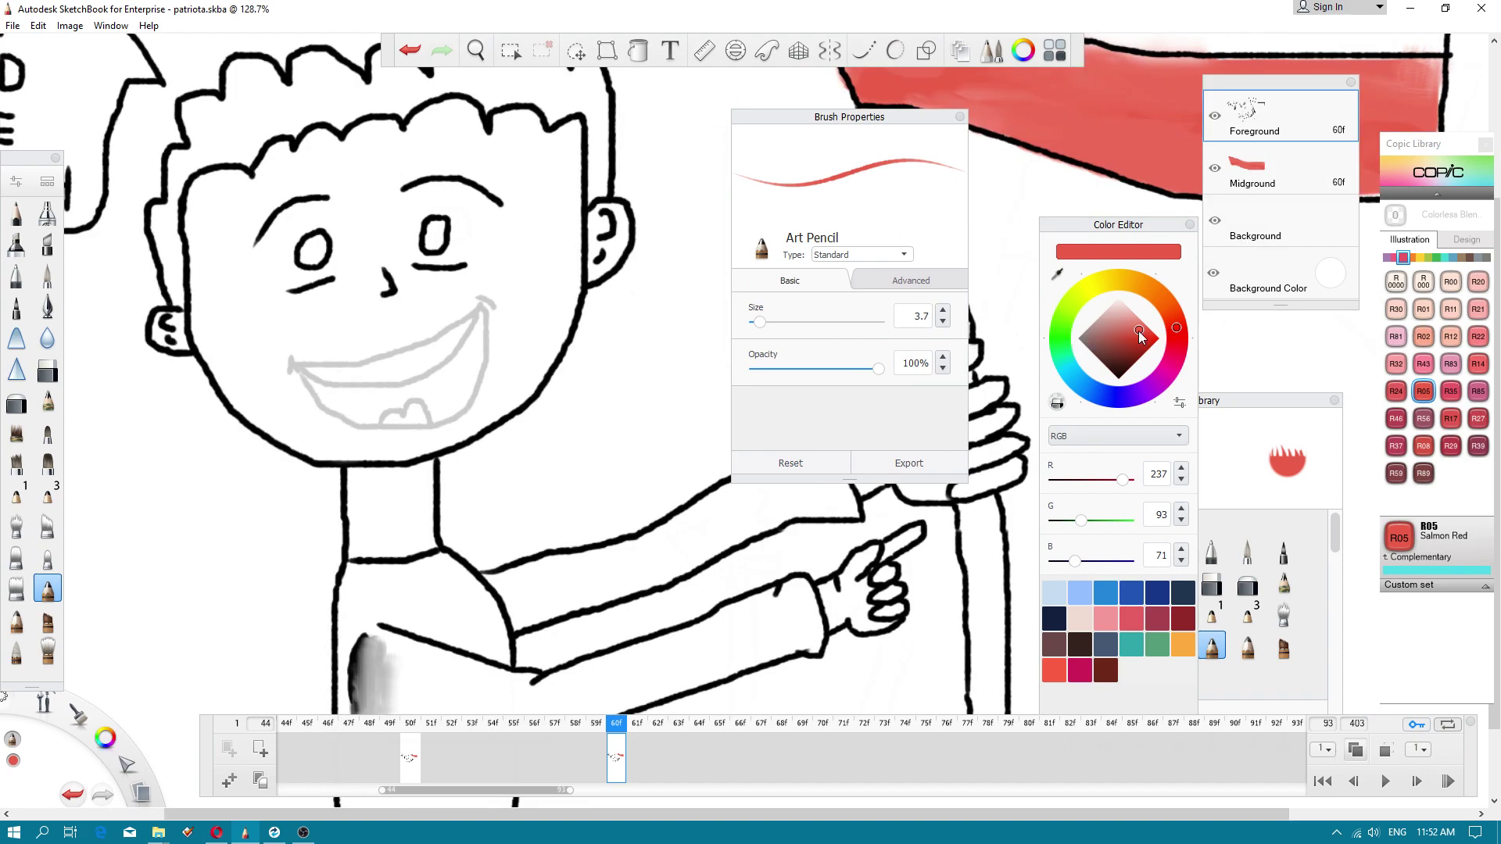
drag(1139, 336, 1122, 404)
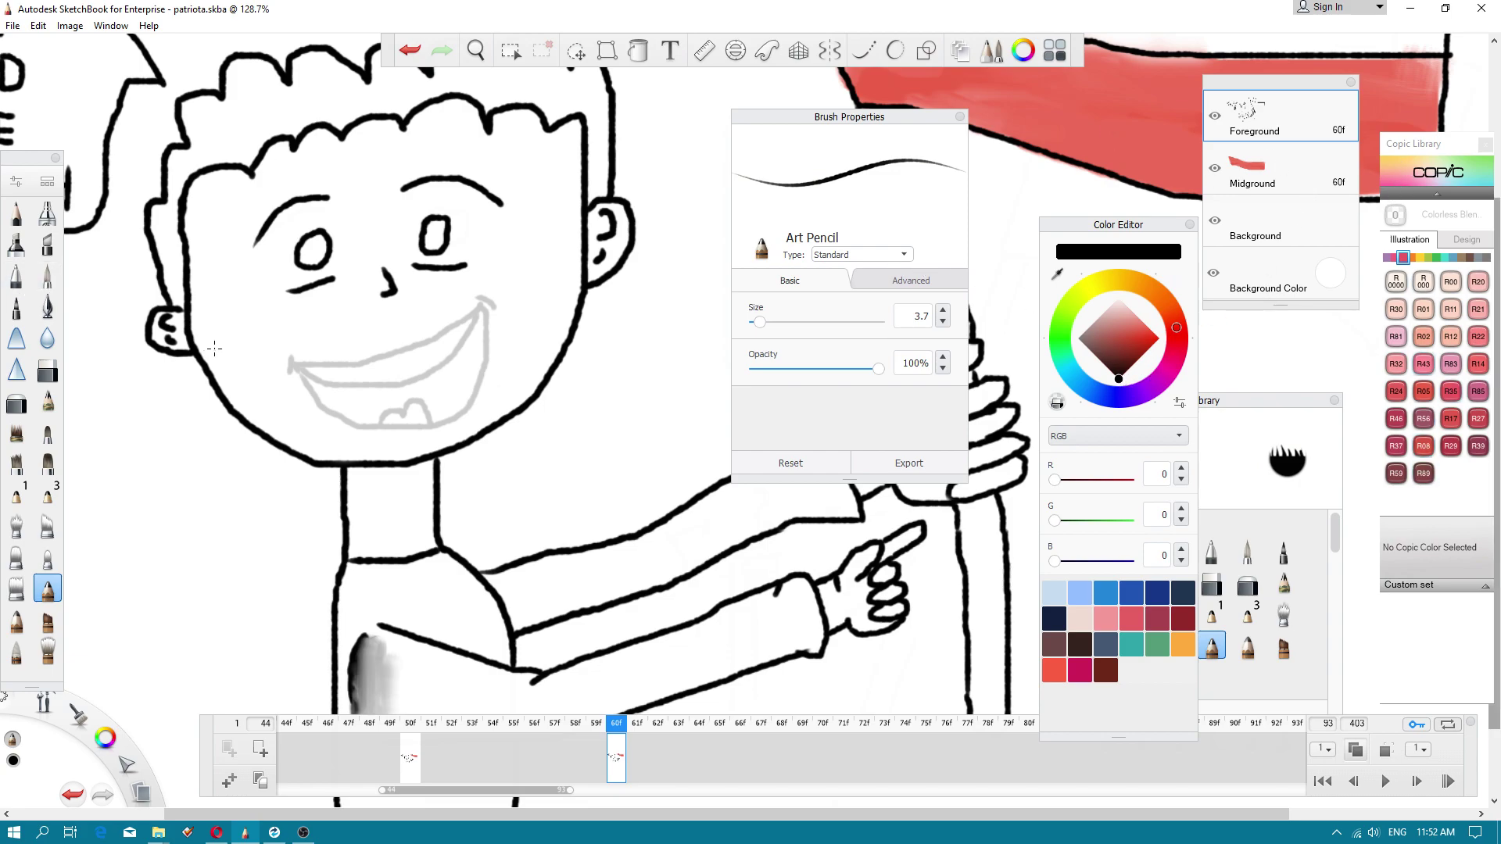
- Ink the wide smile and upper teeth line in black, undoing stray strokes
mouse_move(240, 349)
mouse_down()
mouse_move(284, 366)
mouse_move(440, 352)
mouse_move(493, 298)
mouse_move(504, 362)
mouse_move(477, 400)
mouse_move(350, 432)
mouse_up()
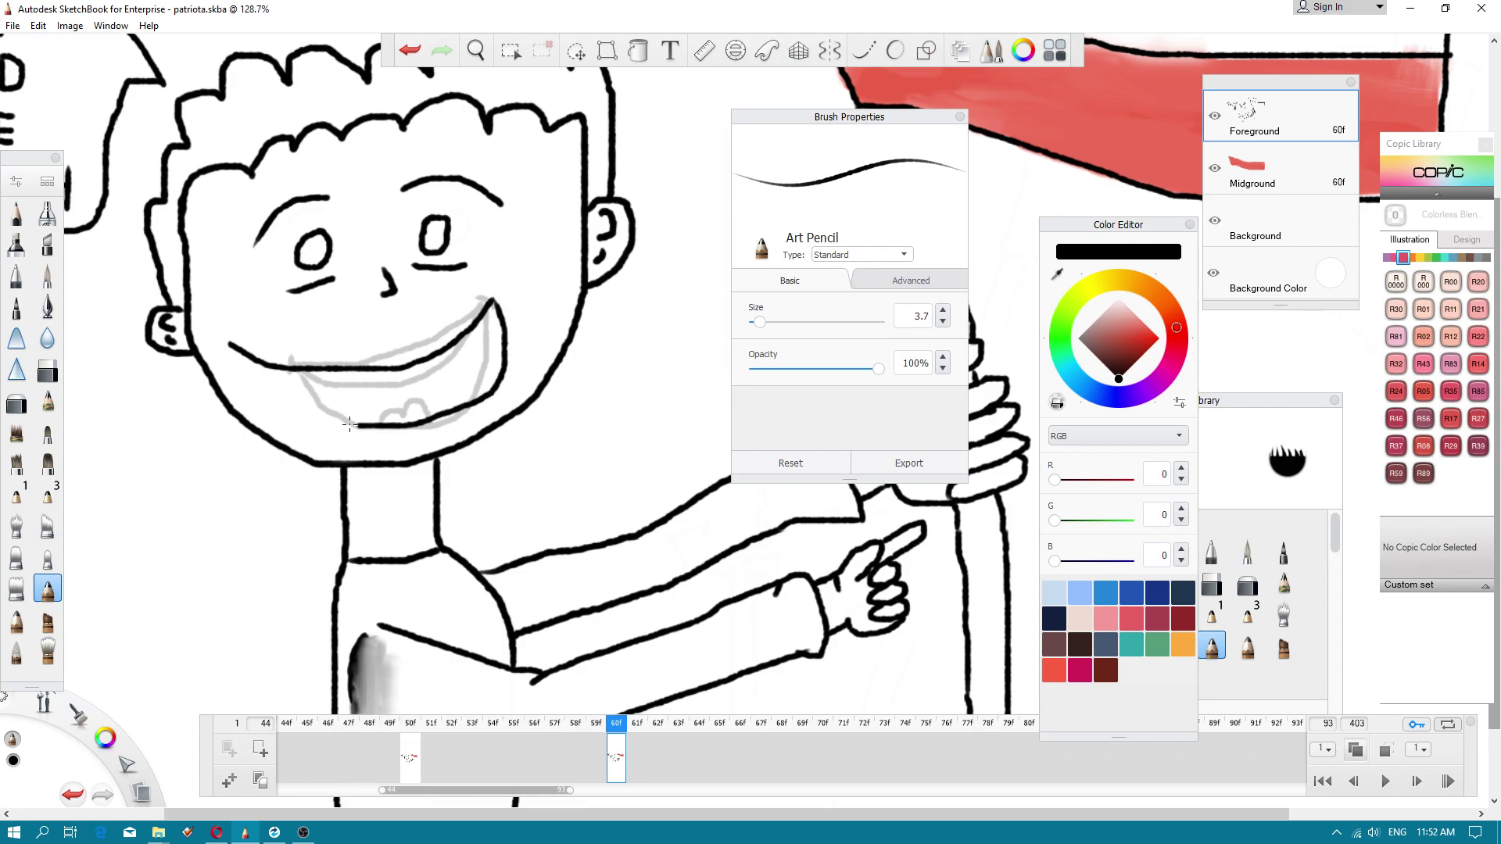
key(ctrl+z)
scroll(342, 341, up, 3)
key(ctrl+z)
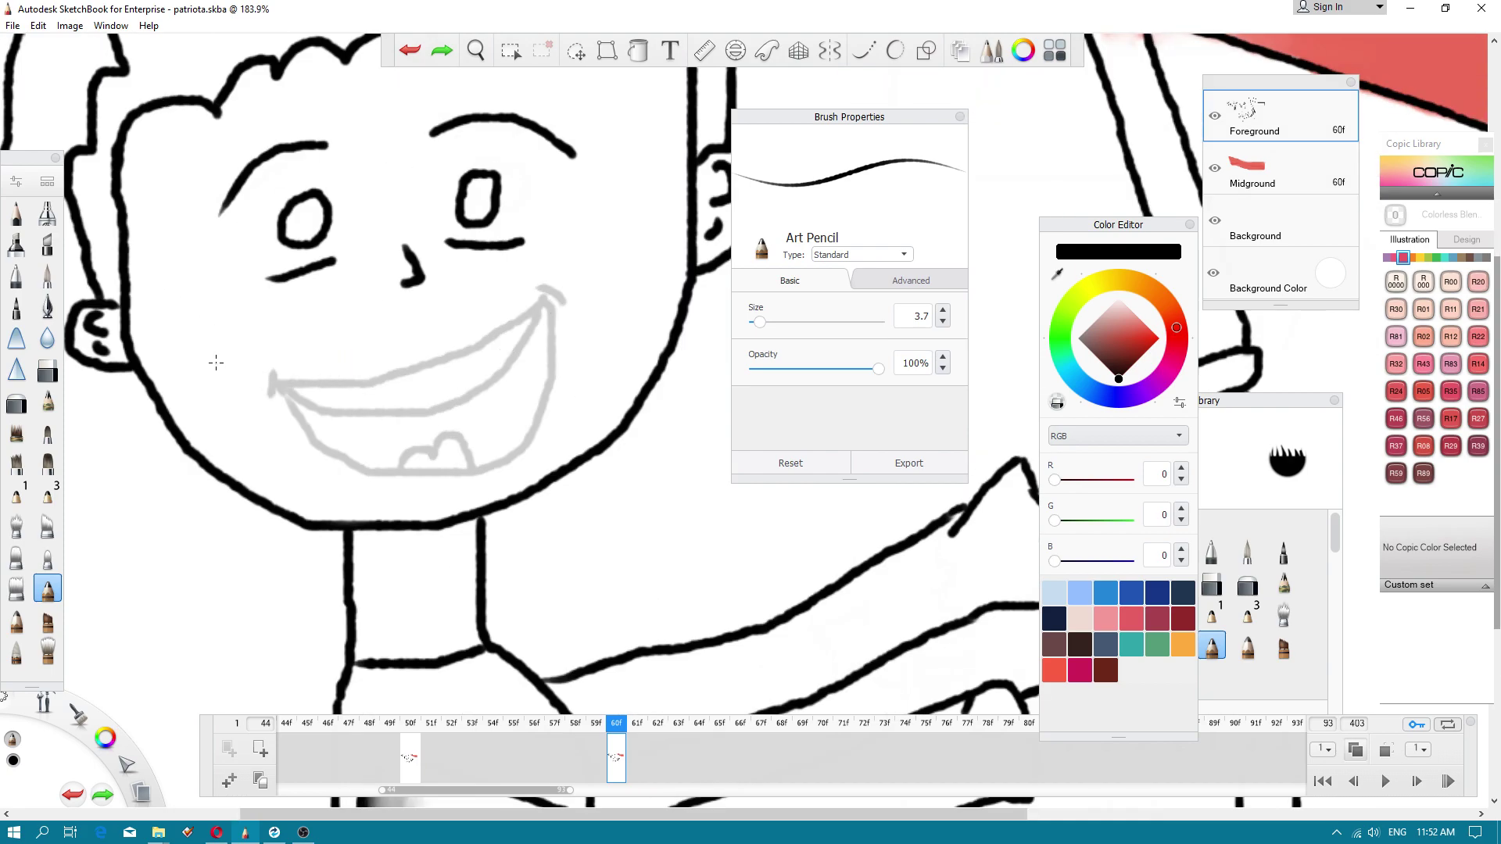
mouse_move(235, 367)
mouse_down()
mouse_move(353, 361)
mouse_move(552, 270)
mouse_move(547, 341)
mouse_move(488, 434)
mouse_move(408, 476)
mouse_move(290, 462)
mouse_move(230, 417)
mouse_move(215, 366)
mouse_up()
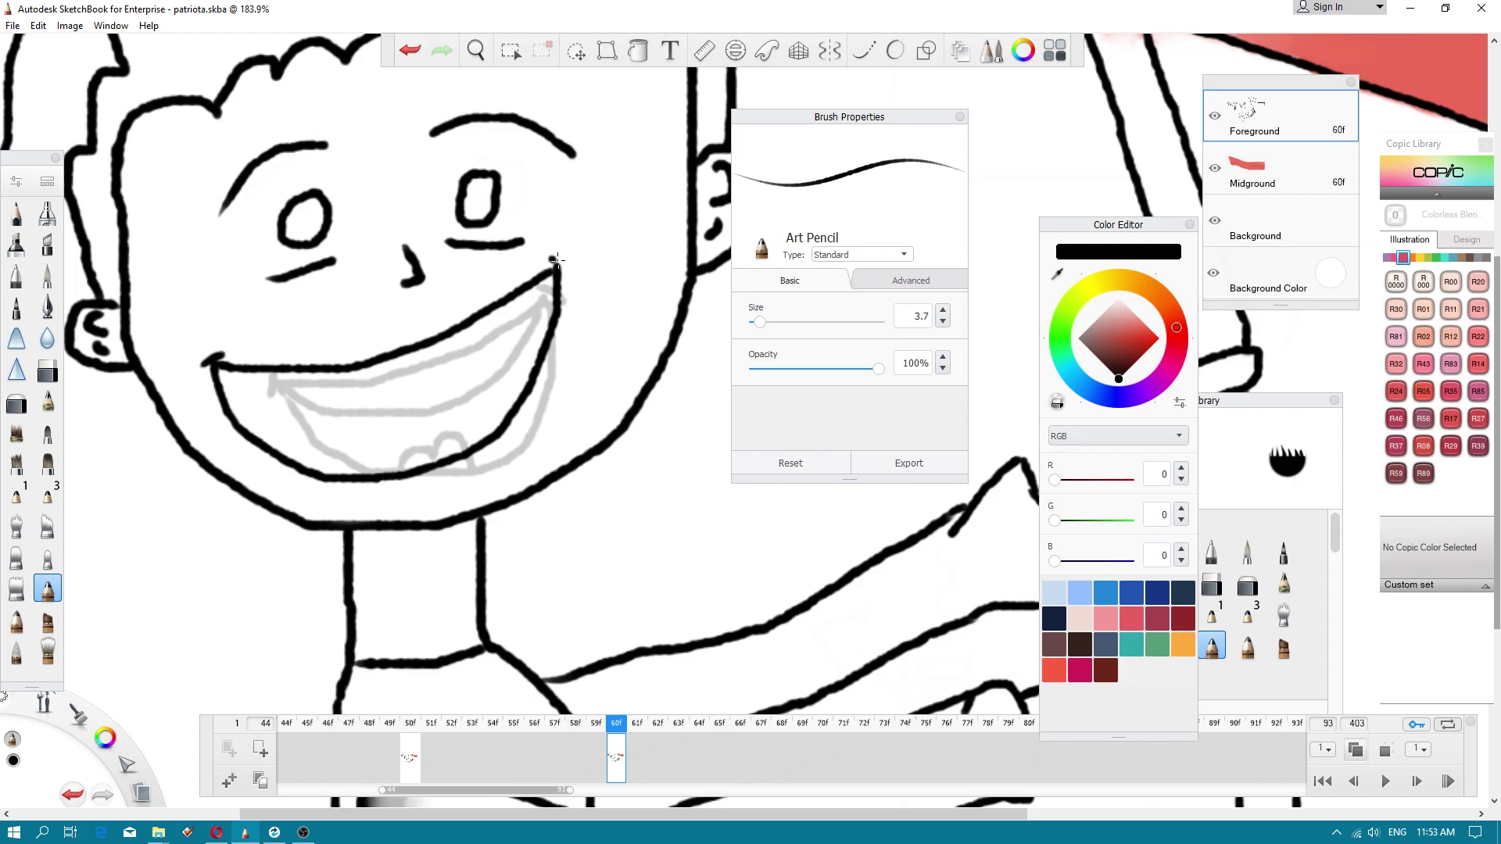
mouse_move(218, 367)
mouse_down()
mouse_move(250, 397)
mouse_move(359, 402)
mouse_move(472, 359)
mouse_move(550, 283)
mouse_up()
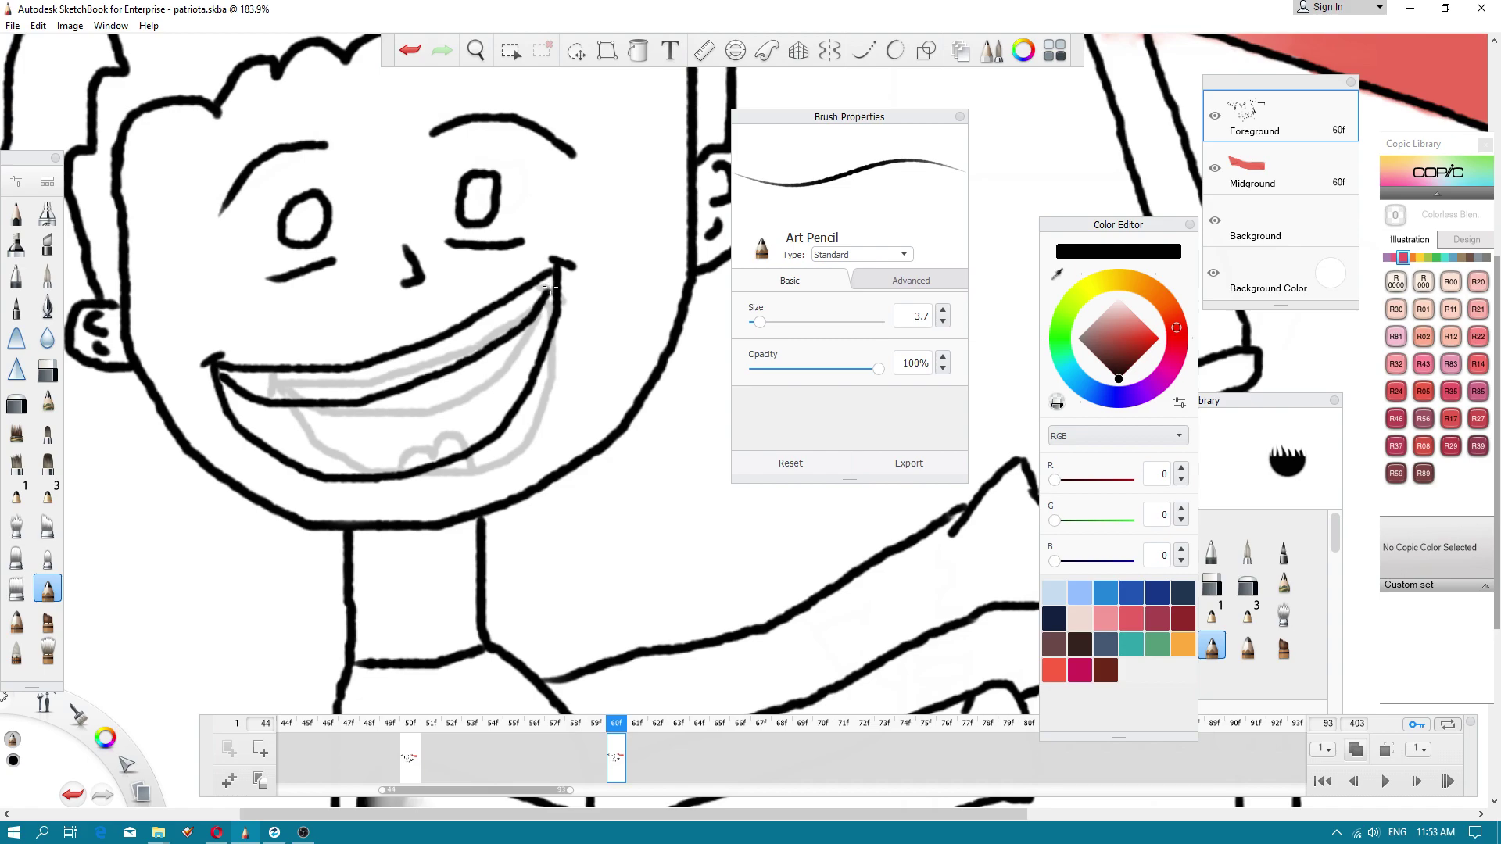
scroll(501, 341, down, 3)
scroll(526, 376, up, 2)
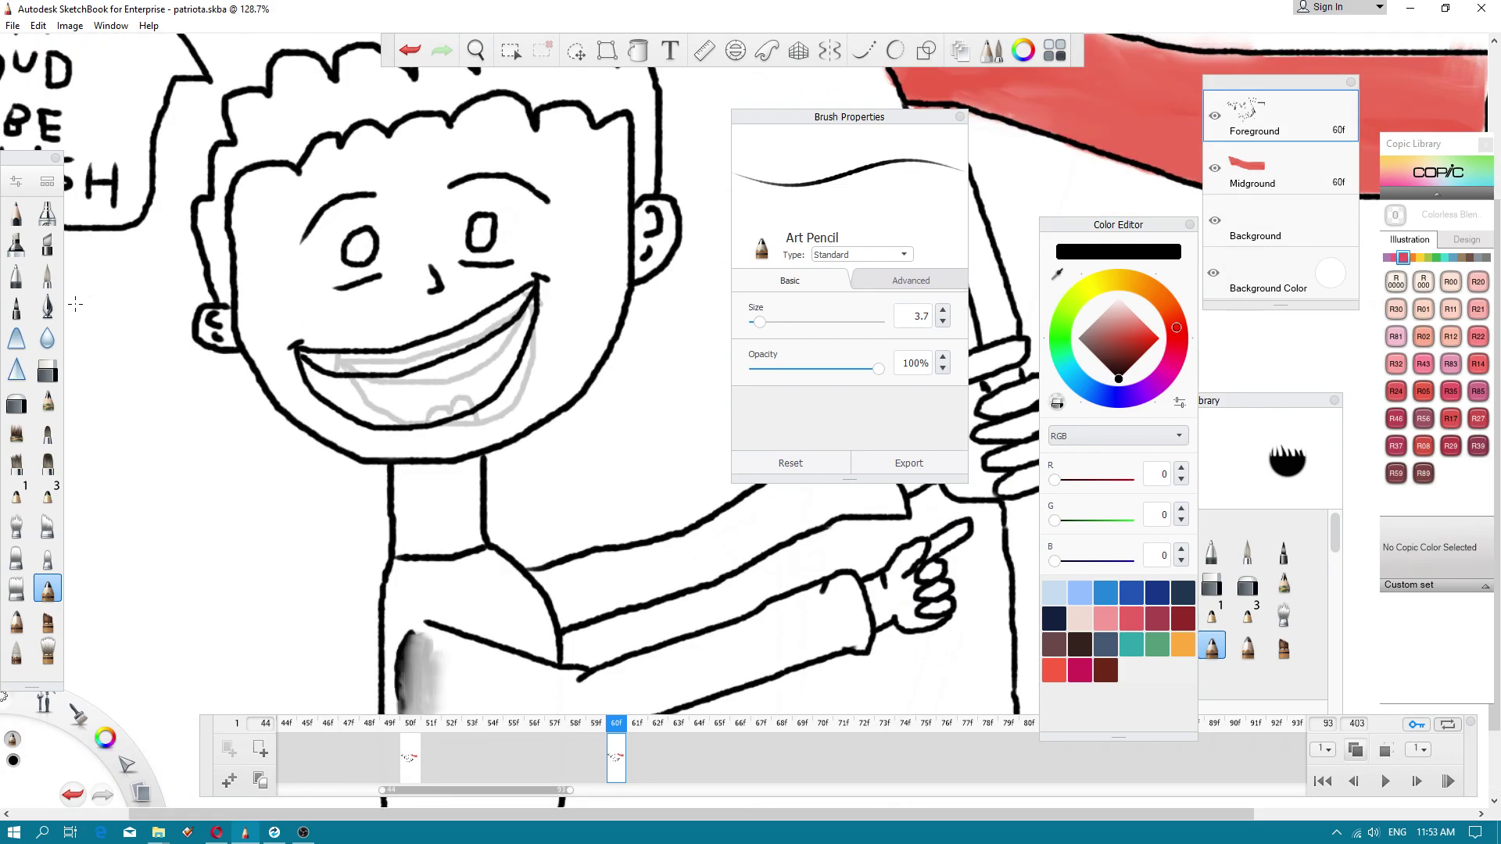
- Erase the black lines under both eyes, return to Art Pencil, and turn off onion skin
click(47, 370)
drag(372, 288, 341, 299)
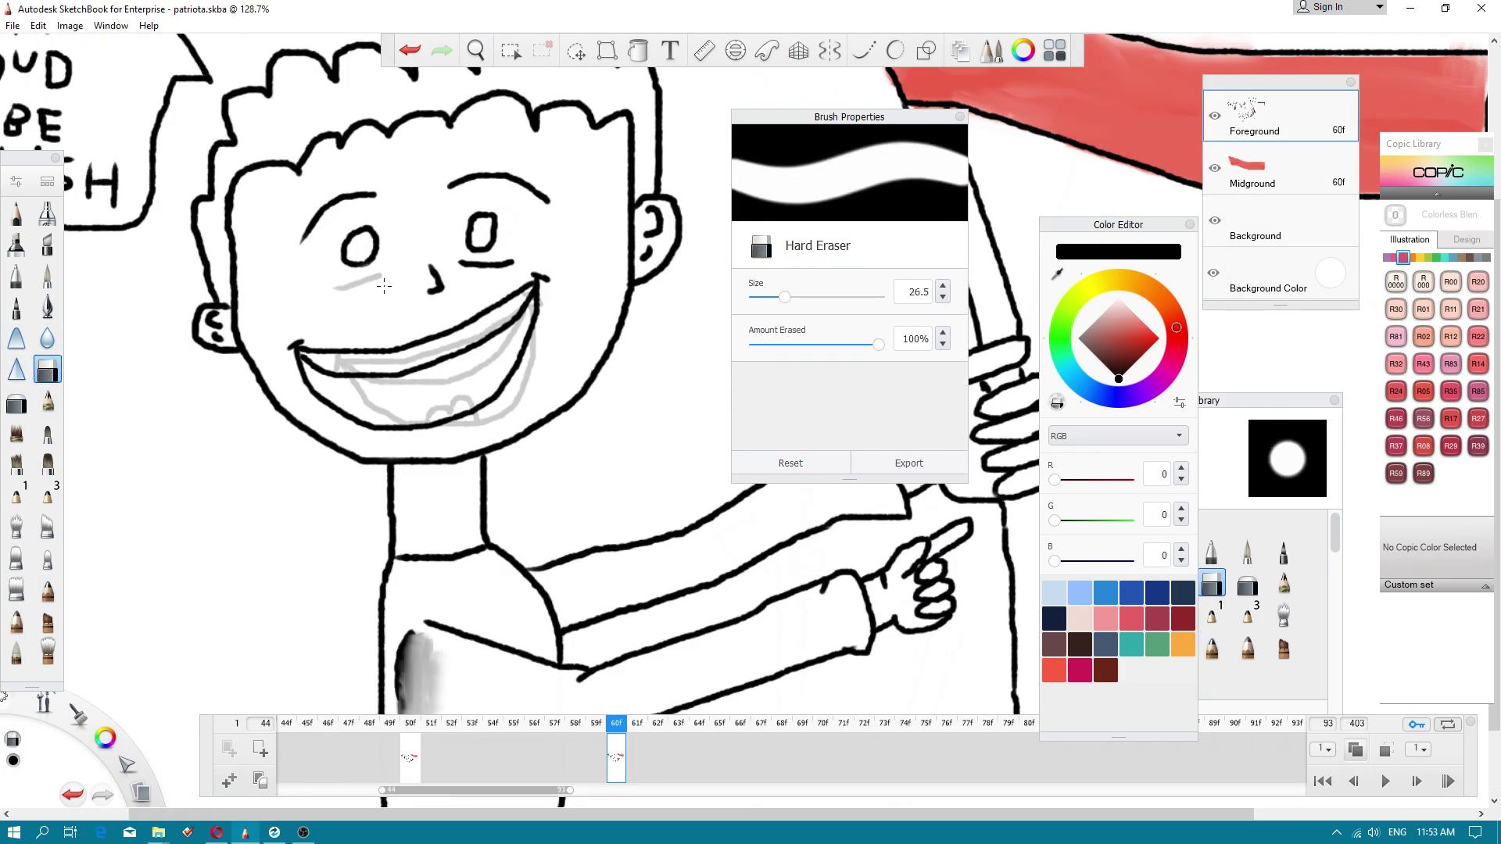
mouse_move(460, 263)
mouse_down()
mouse_move(488, 261)
mouse_move(512, 283)
mouse_move(495, 263)
mouse_up()
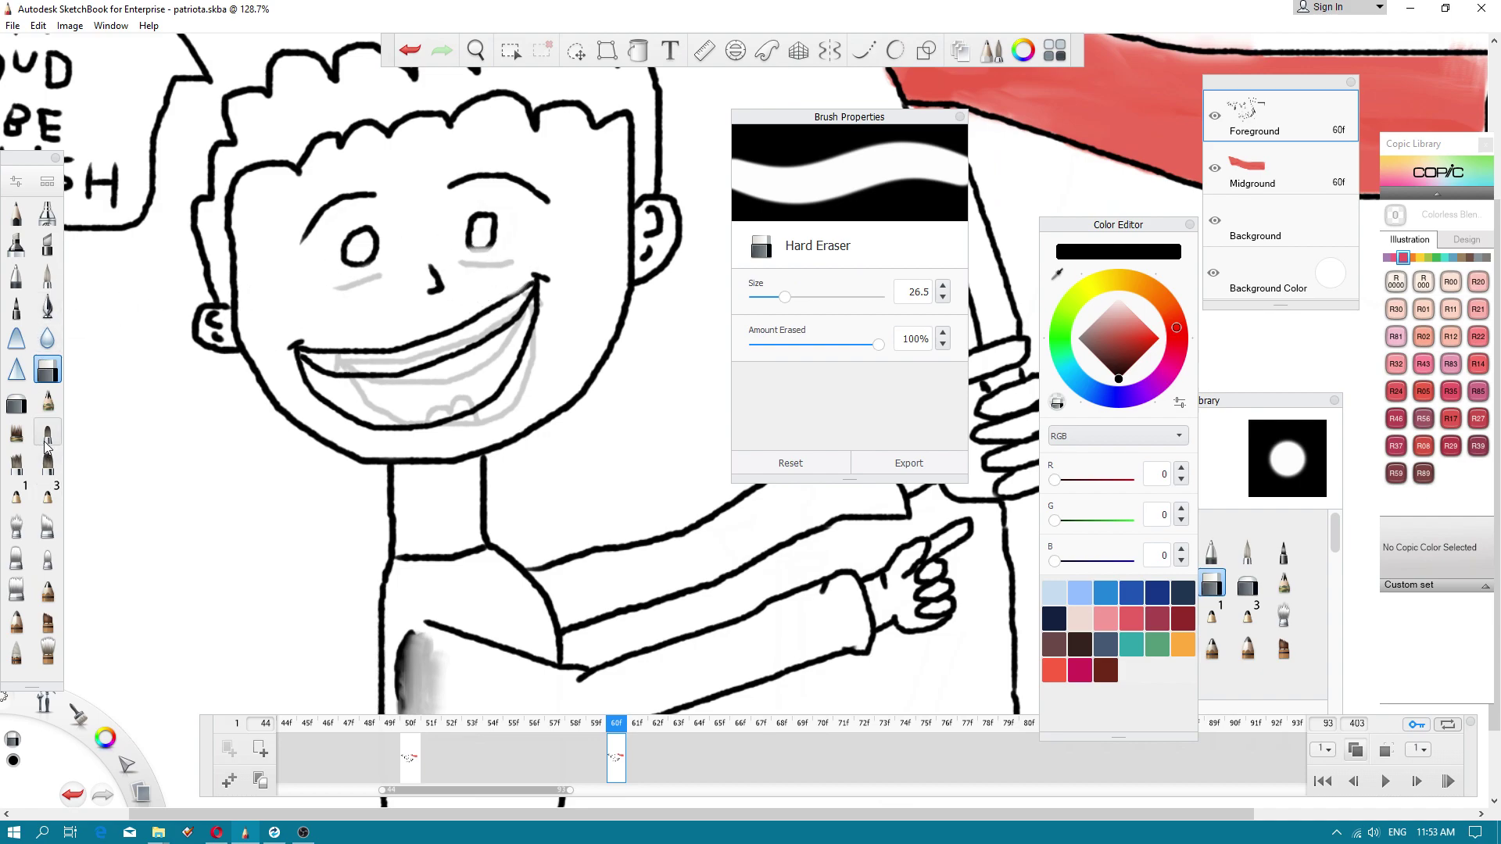
click(47, 588)
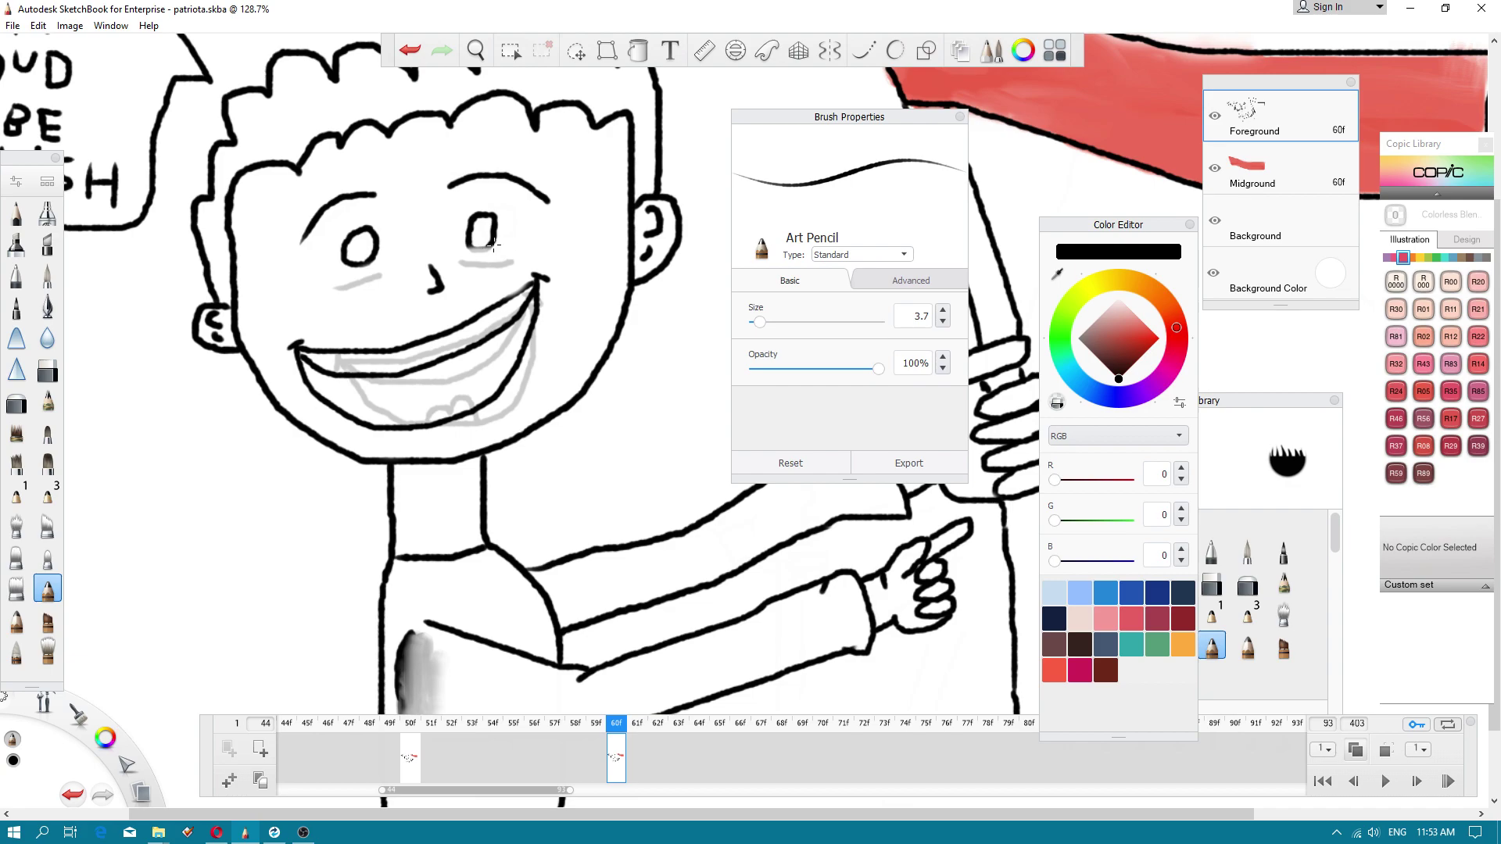
scroll(434, 326, down, 5)
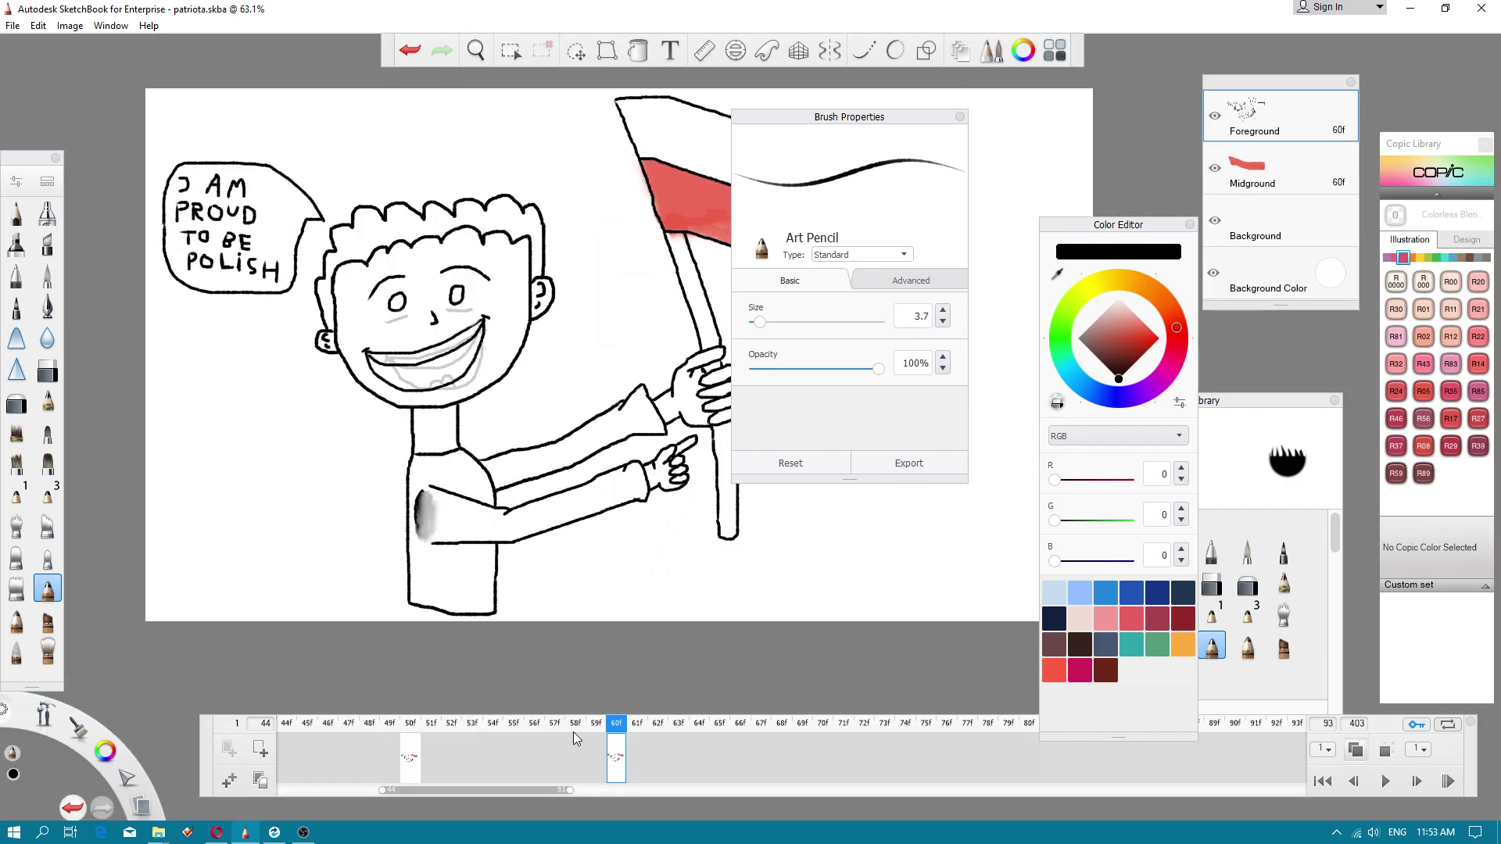
click(1350, 752)
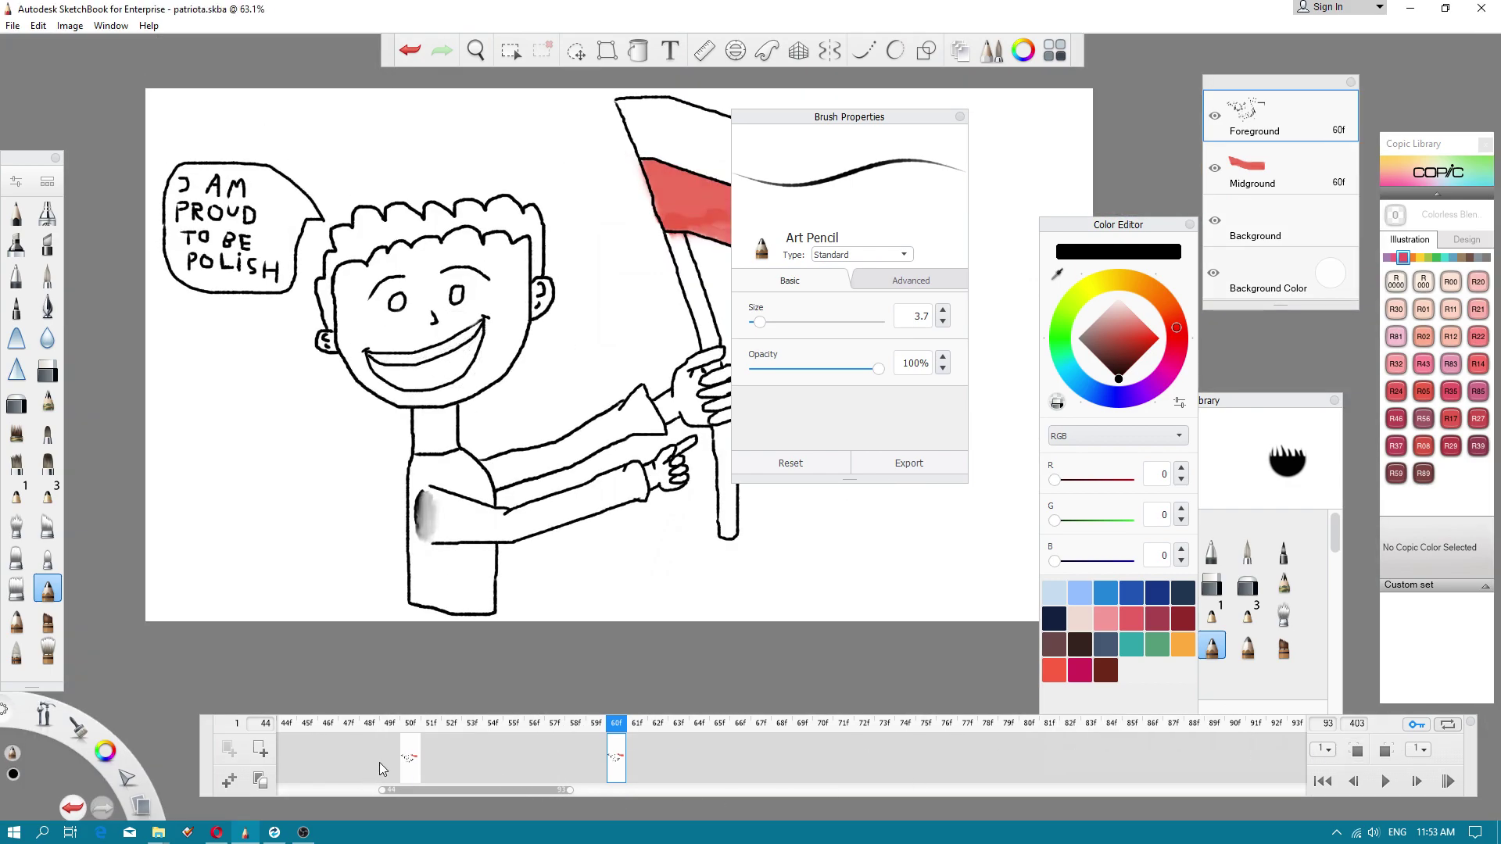
click(410, 757)
scroll(478, 630, down, 5)
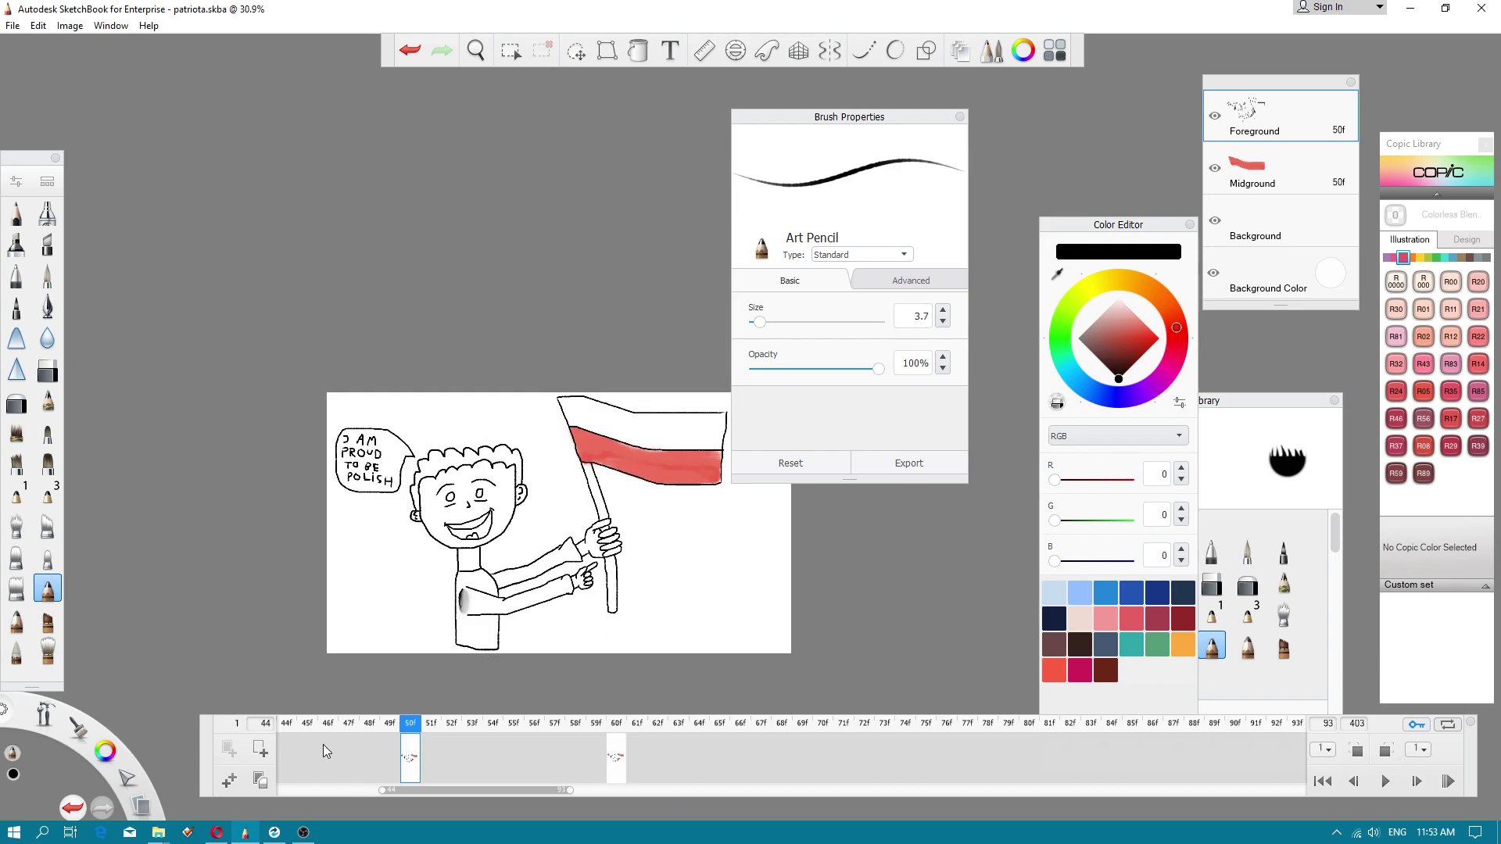
drag(416, 788, 247, 791)
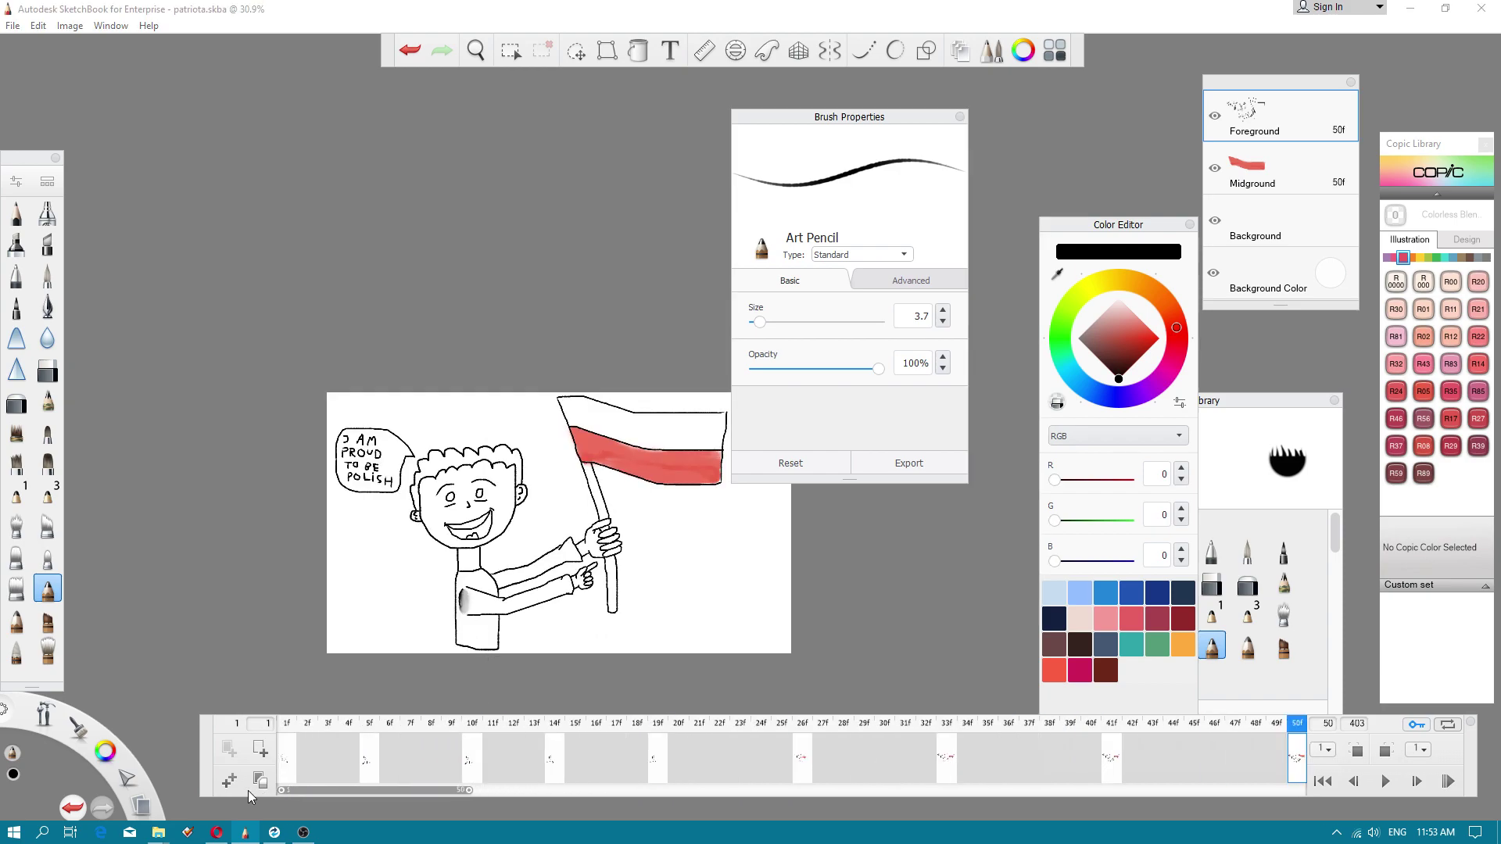
click(286, 757)
scroll(533, 565, up, 3)
click(1385, 781)
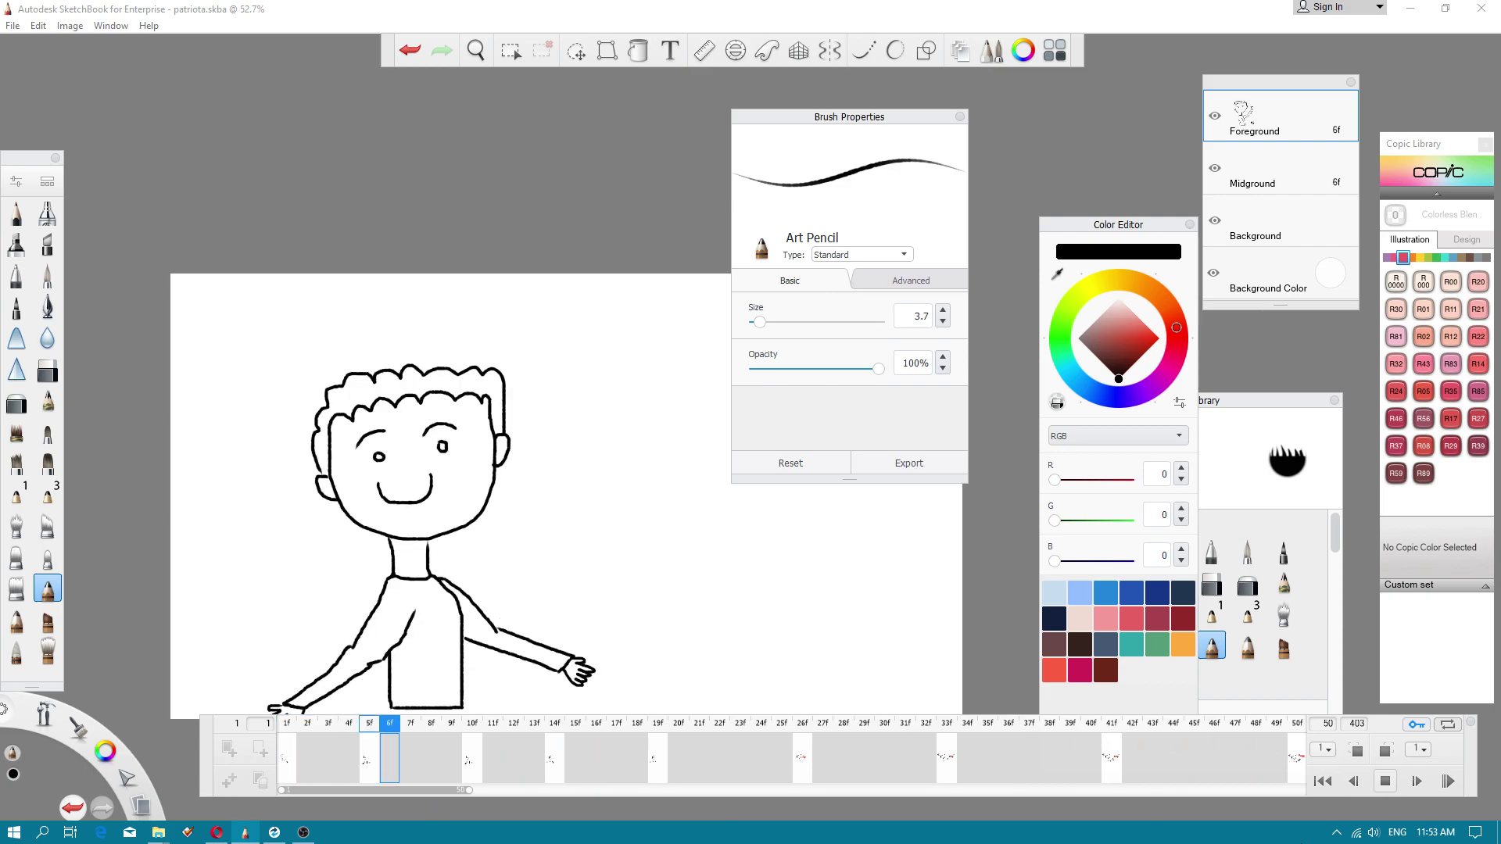
click(448, 790)
drag(448, 791, 481, 790)
click(452, 760)
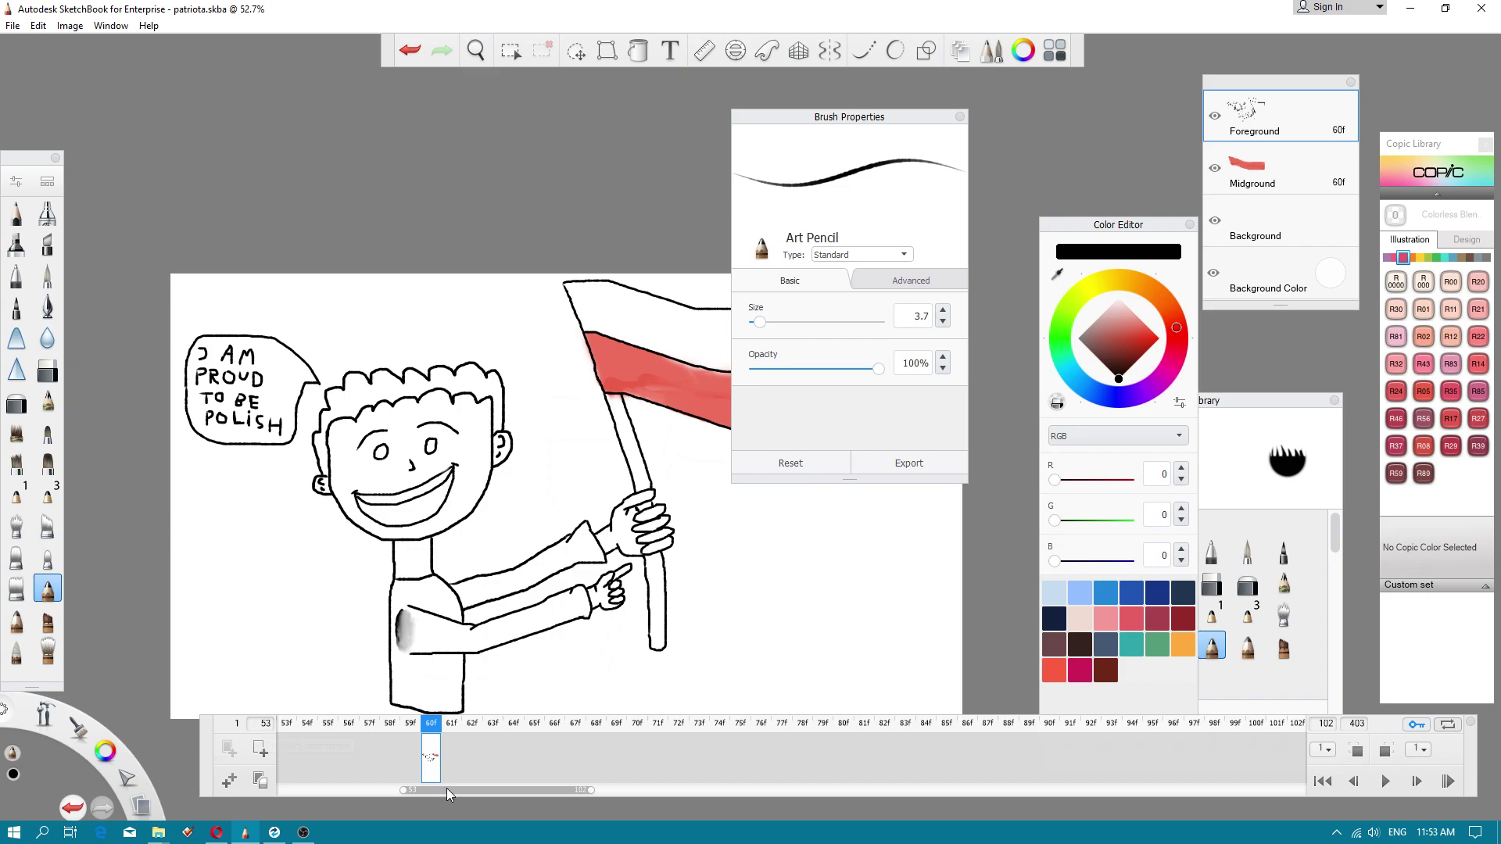
drag(447, 788, 313, 790)
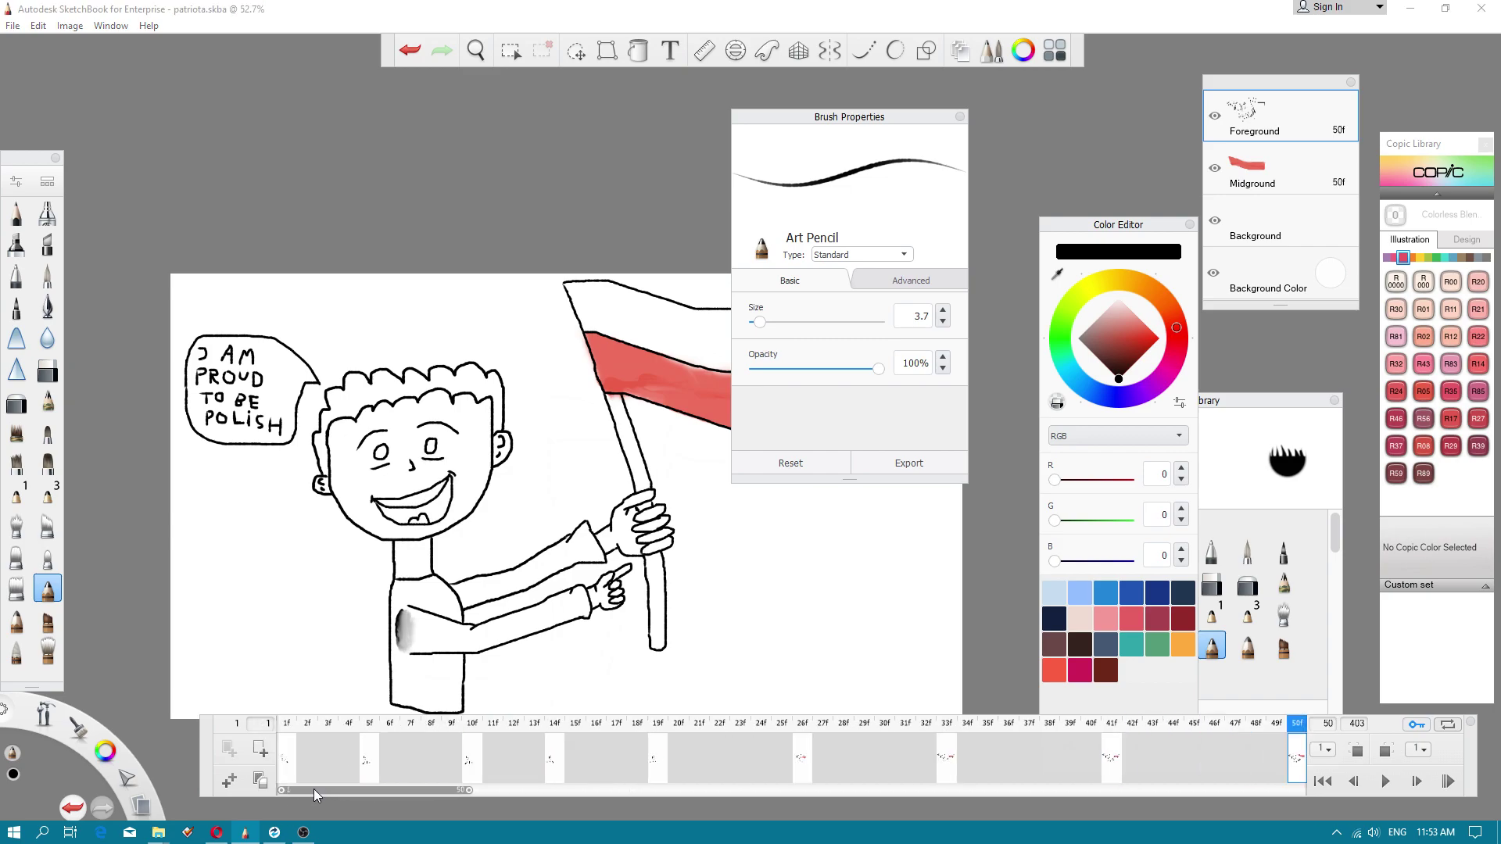
double_click(1328, 726)
text(70)
key(Return)
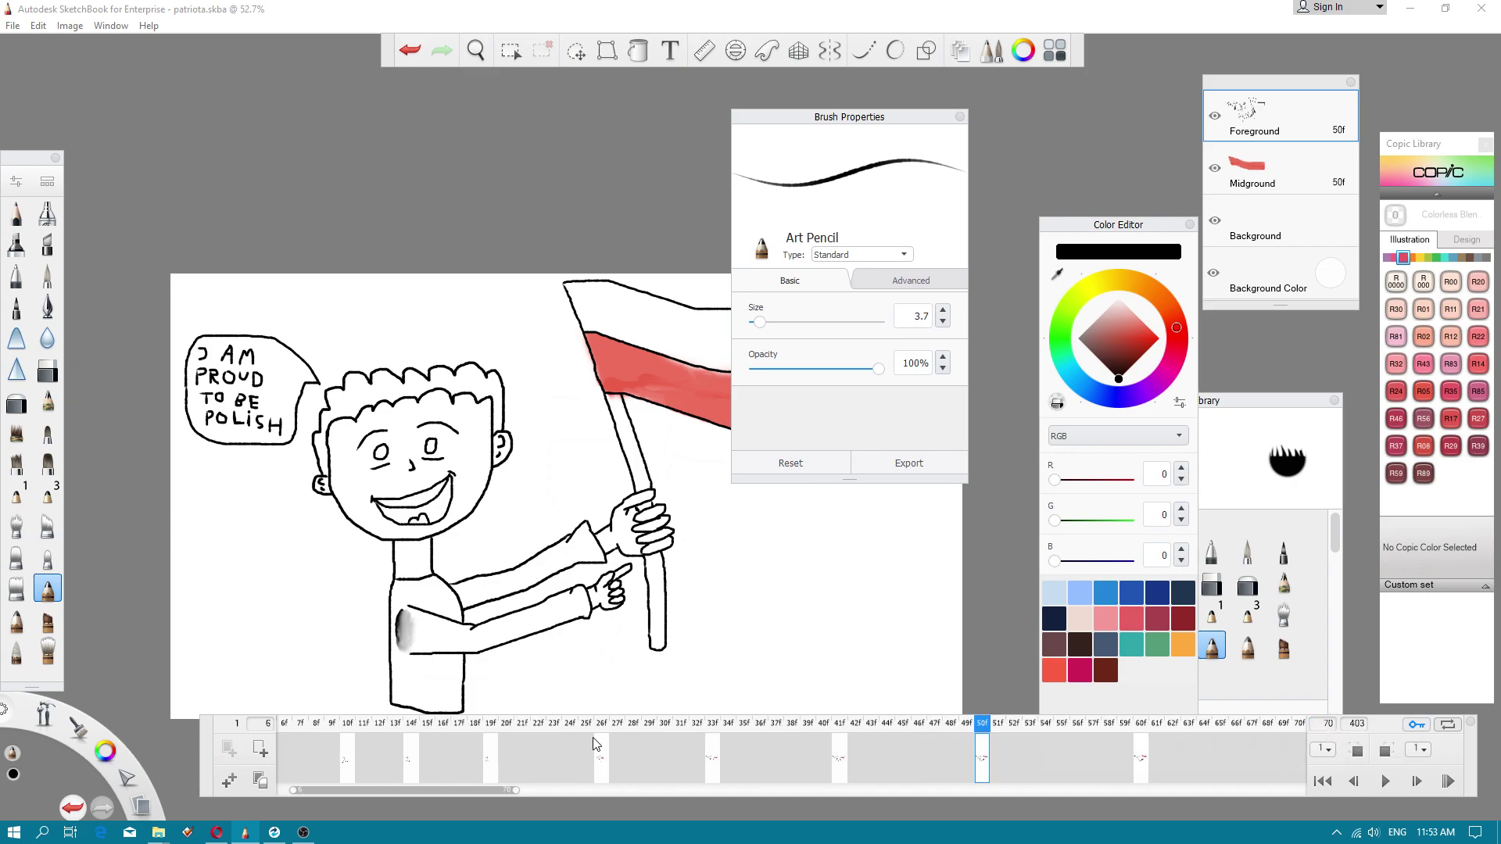
drag(323, 788, 283, 788)
click(285, 772)
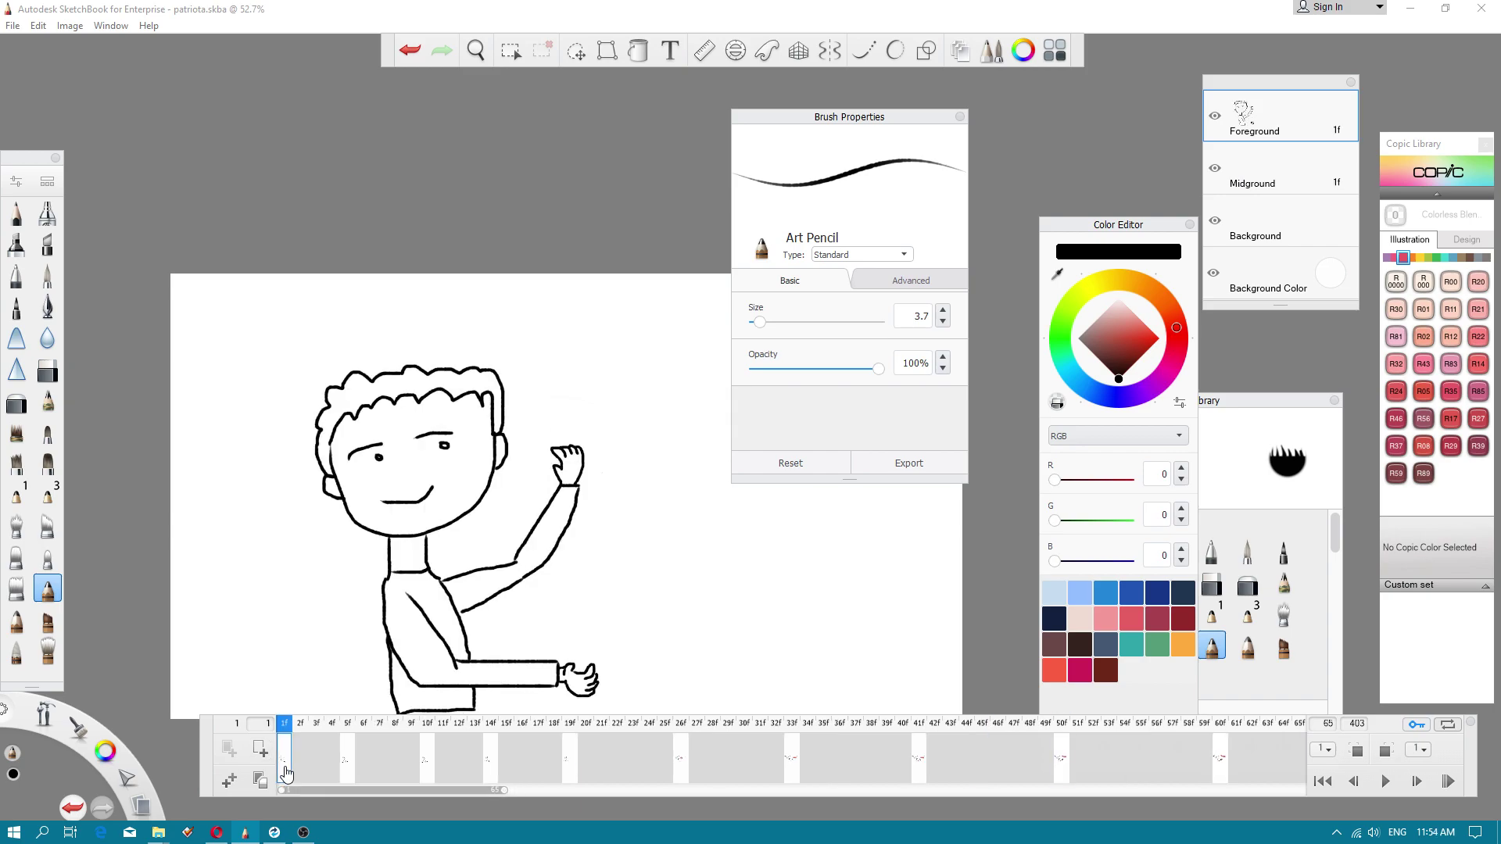
click(1385, 781)
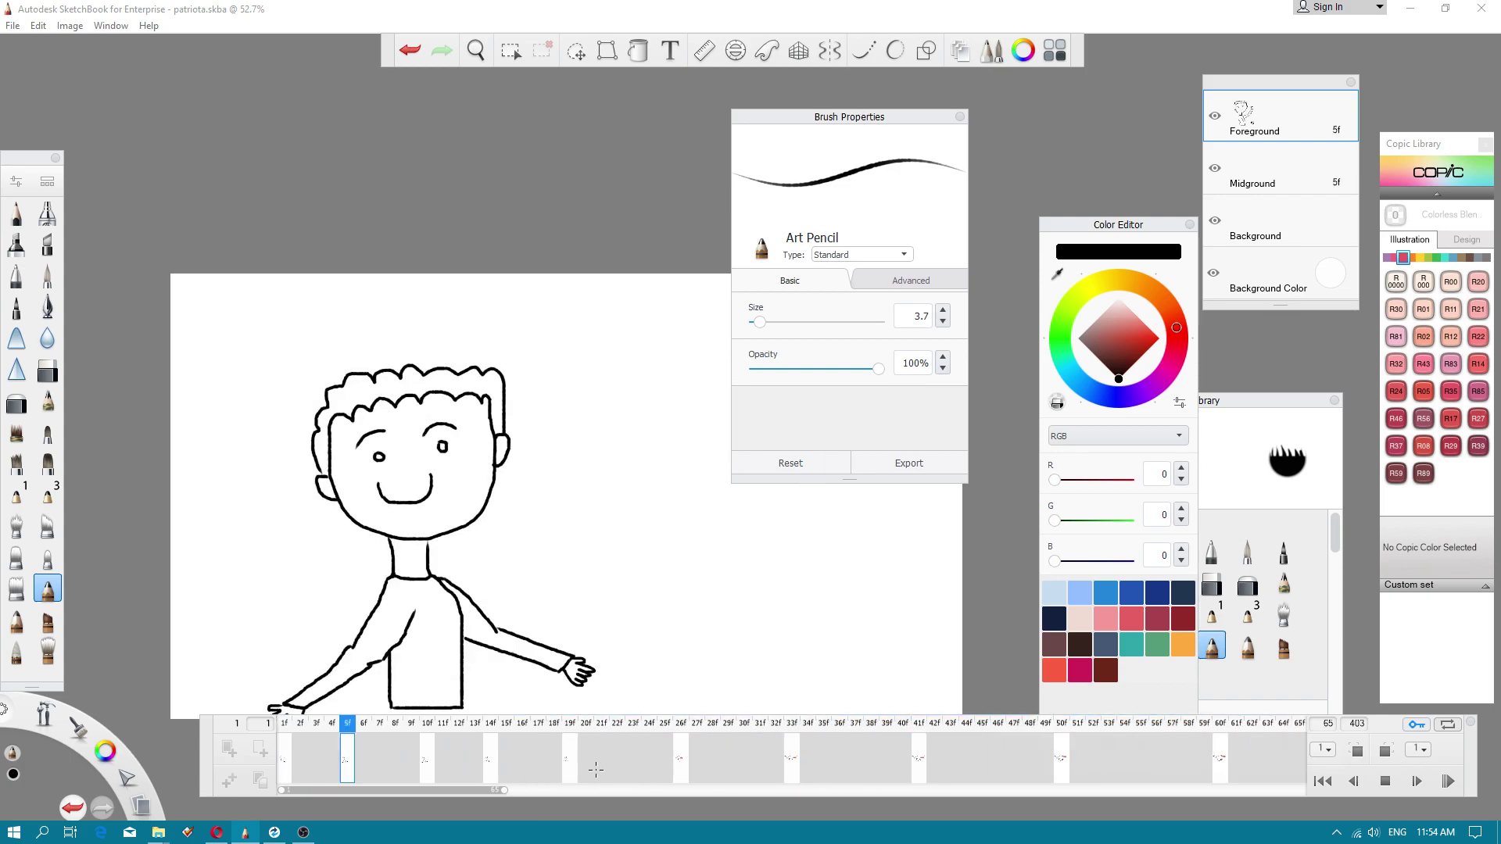
click(1386, 782)
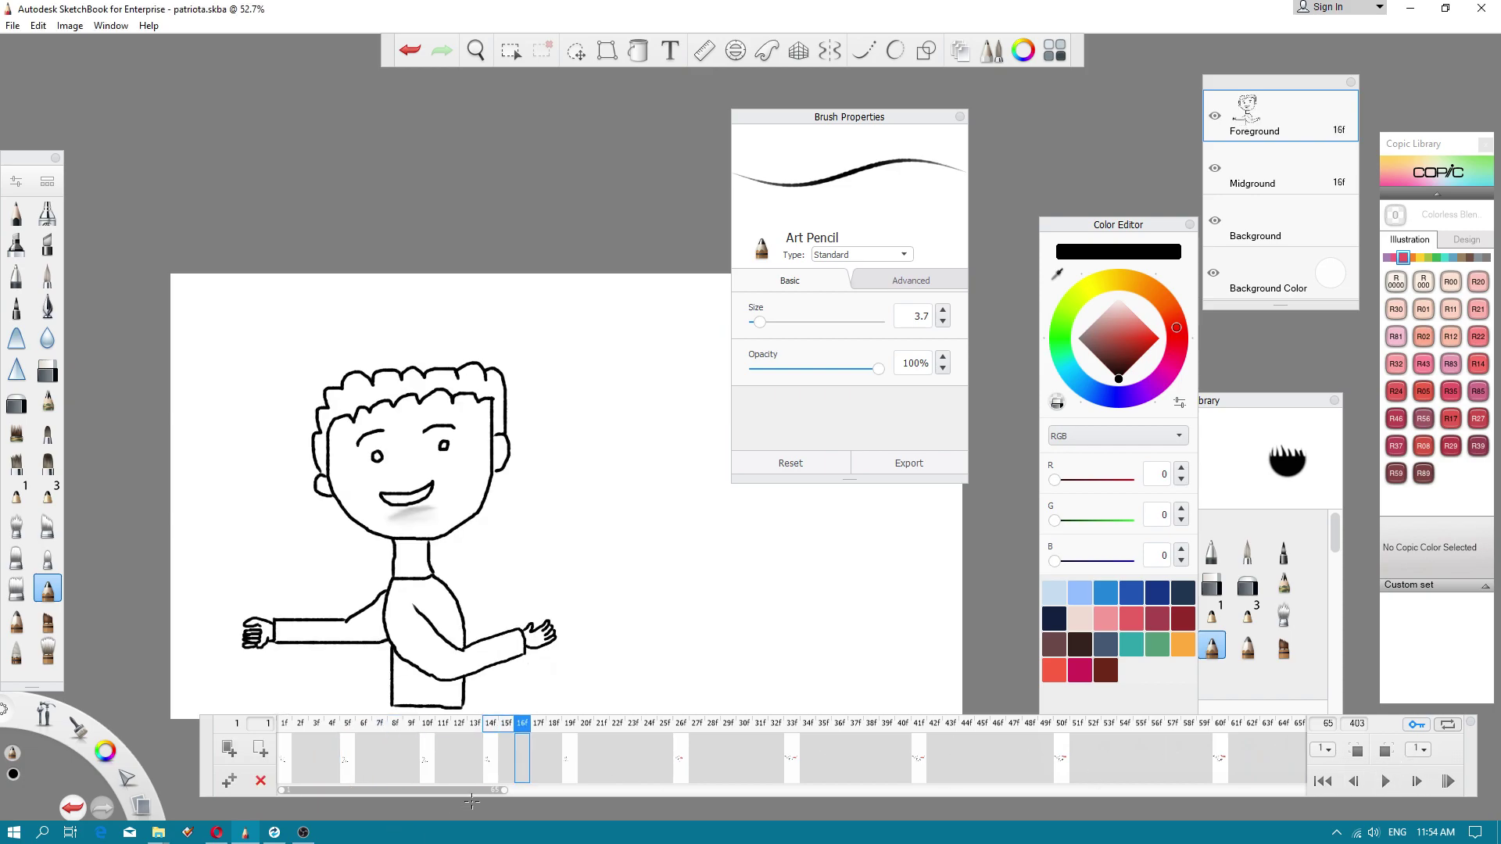
drag(467, 792, 533, 790)
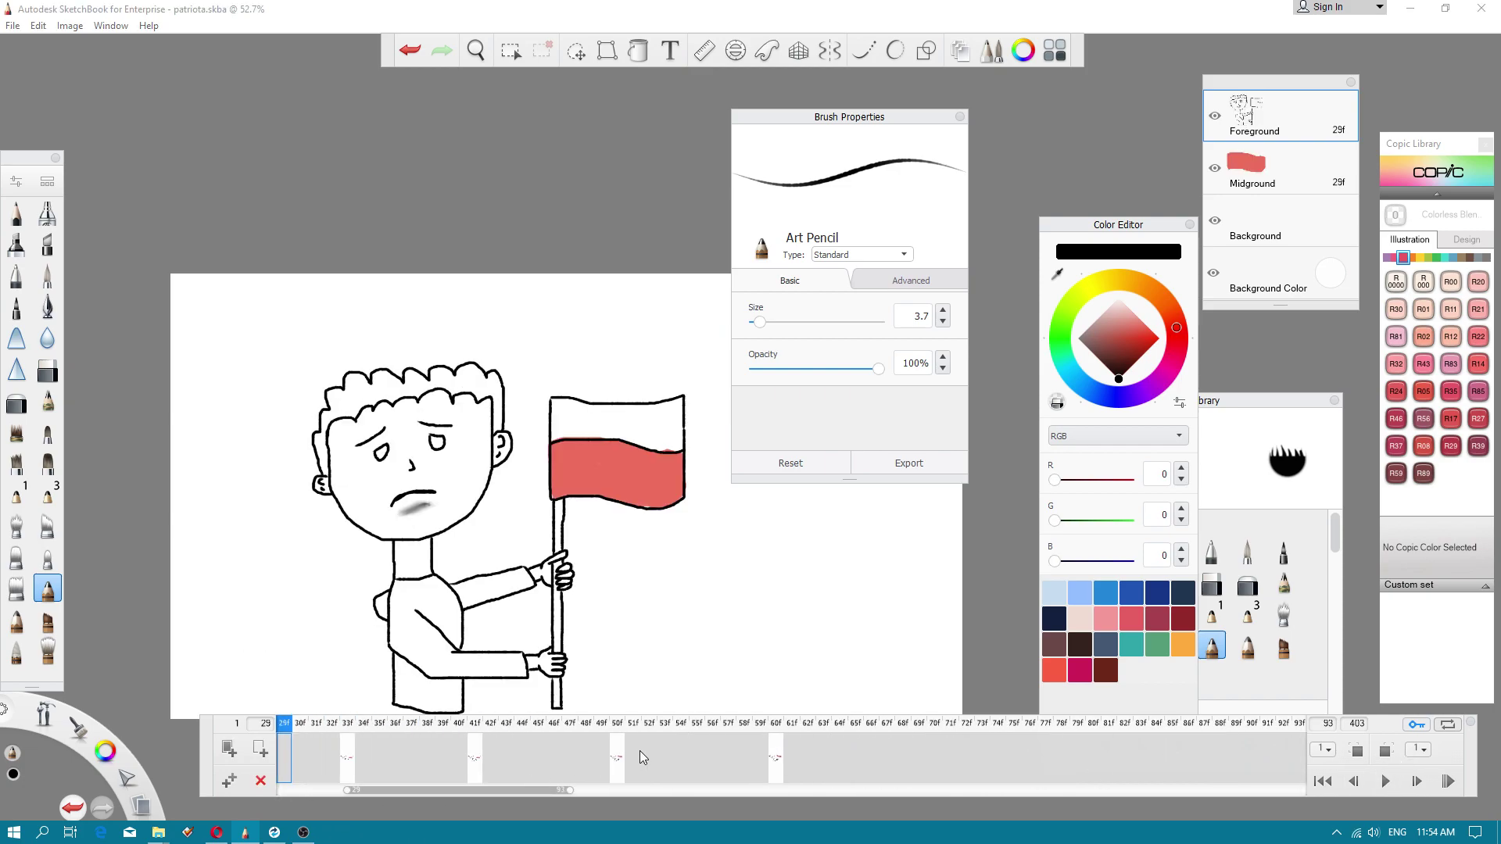
click(617, 757)
click(776, 759)
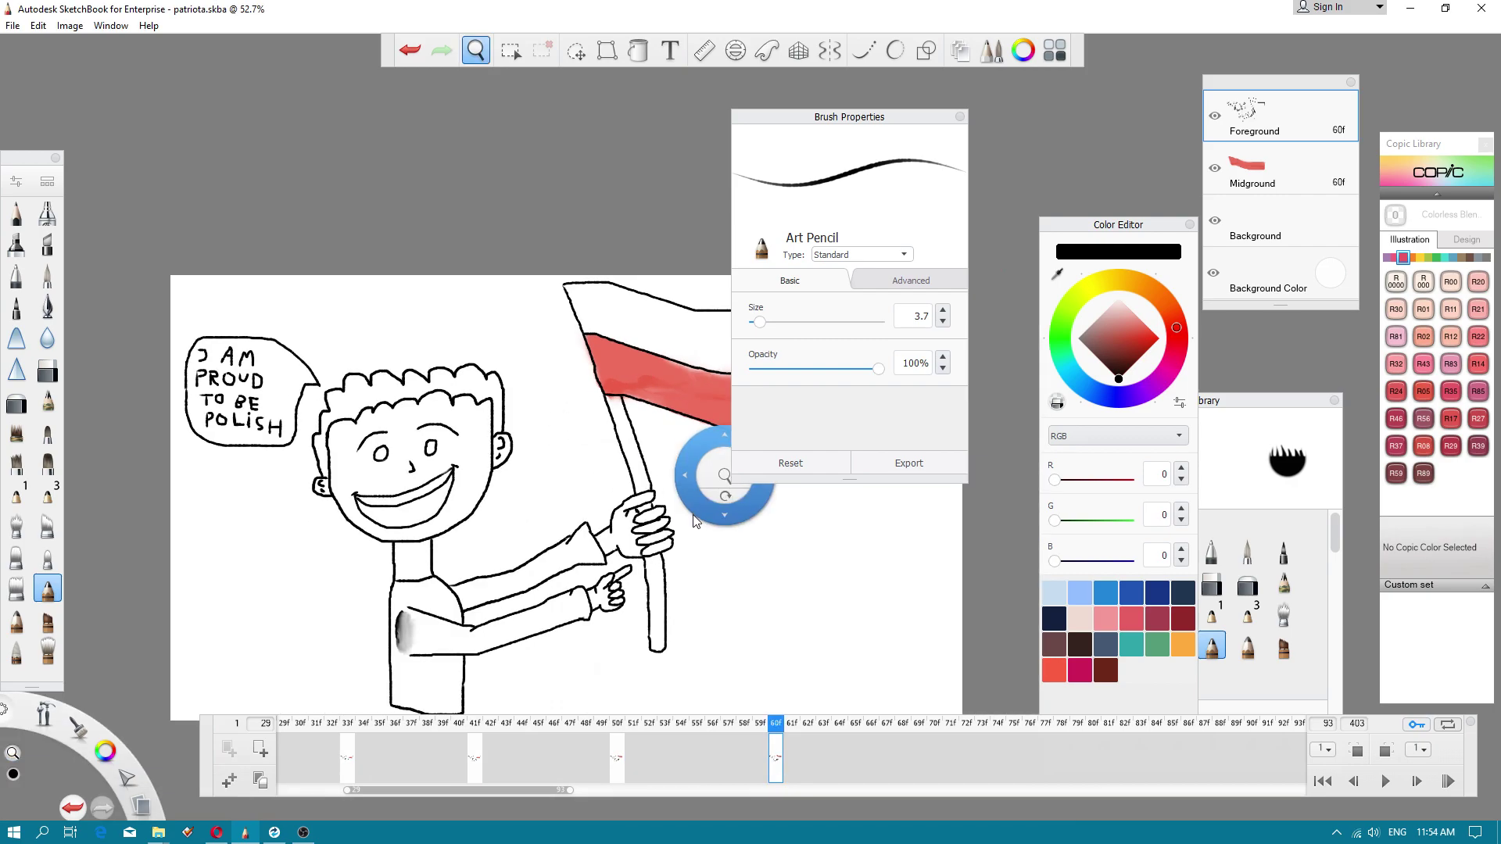
- Zoom toward the flag and switch between Midground and Foreground layers, ending on Foreground
drag(701, 509, 537, 492)
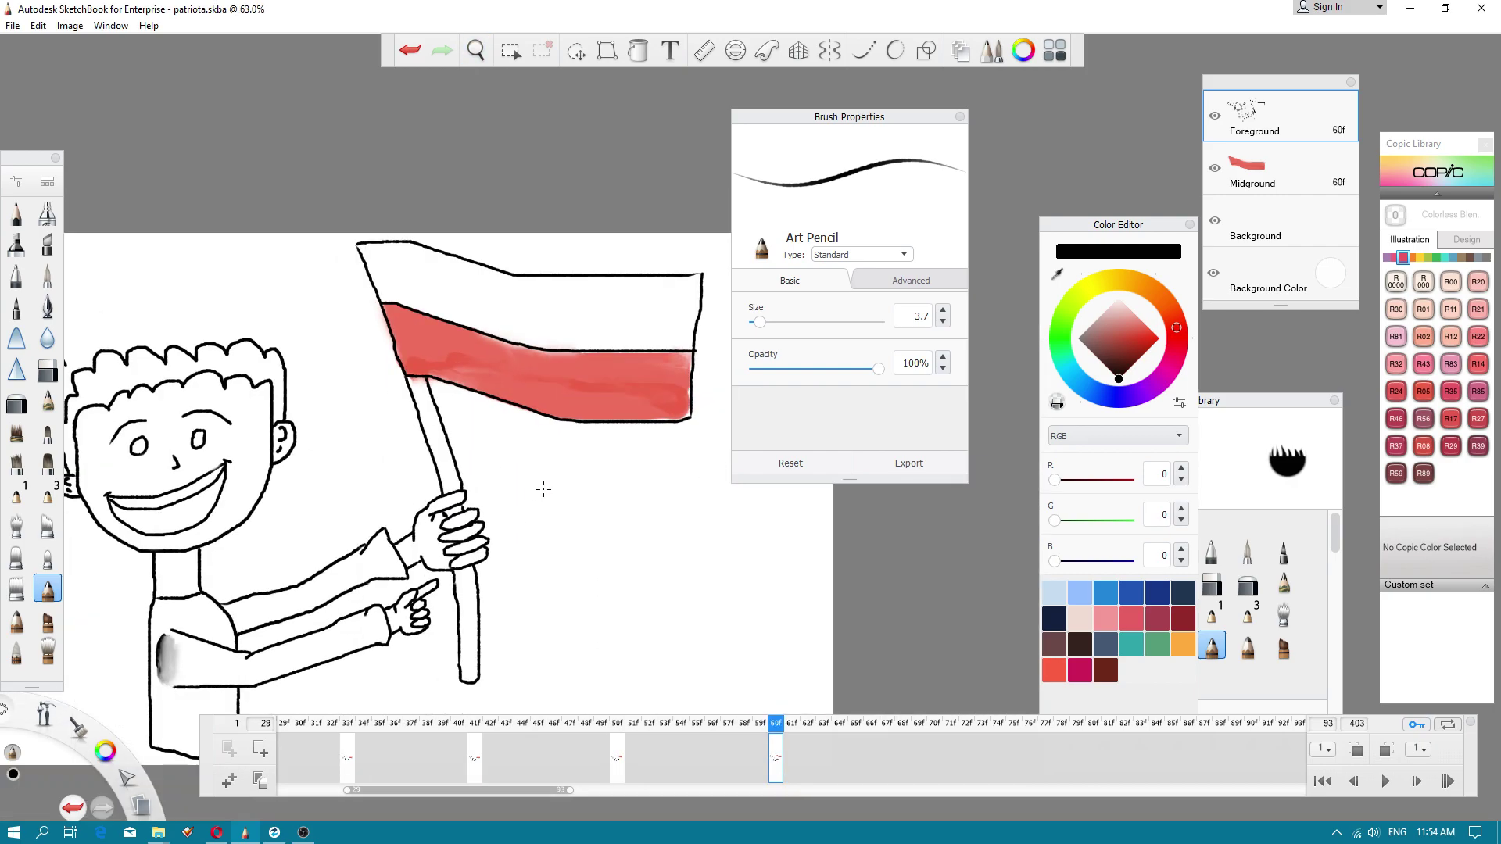
click(1290, 175)
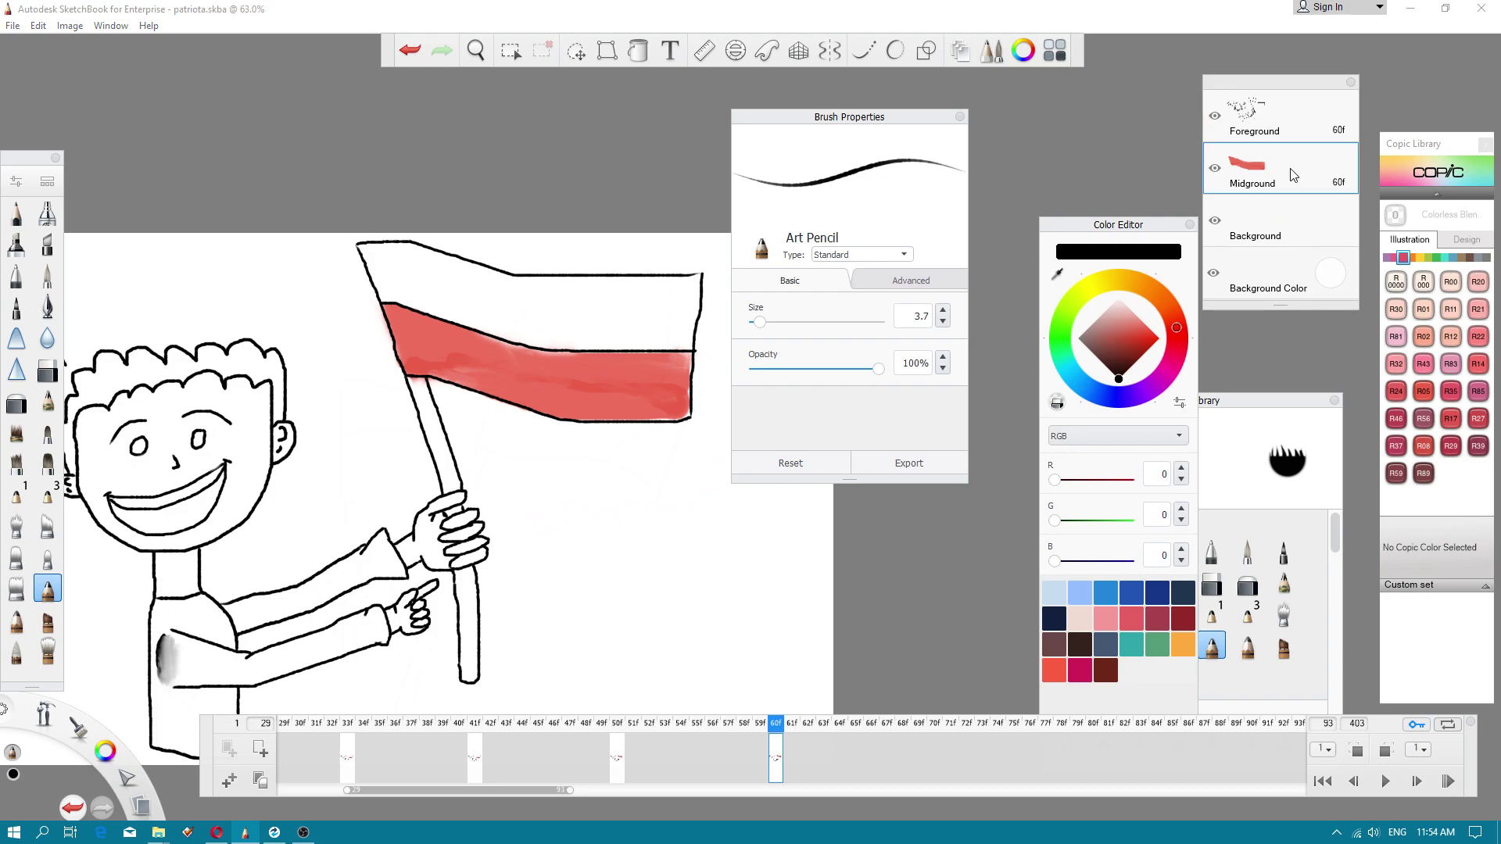
click(1304, 119)
click(1302, 161)
click(1313, 128)
click(1311, 161)
click(1305, 125)
click(1294, 166)
click(1303, 129)
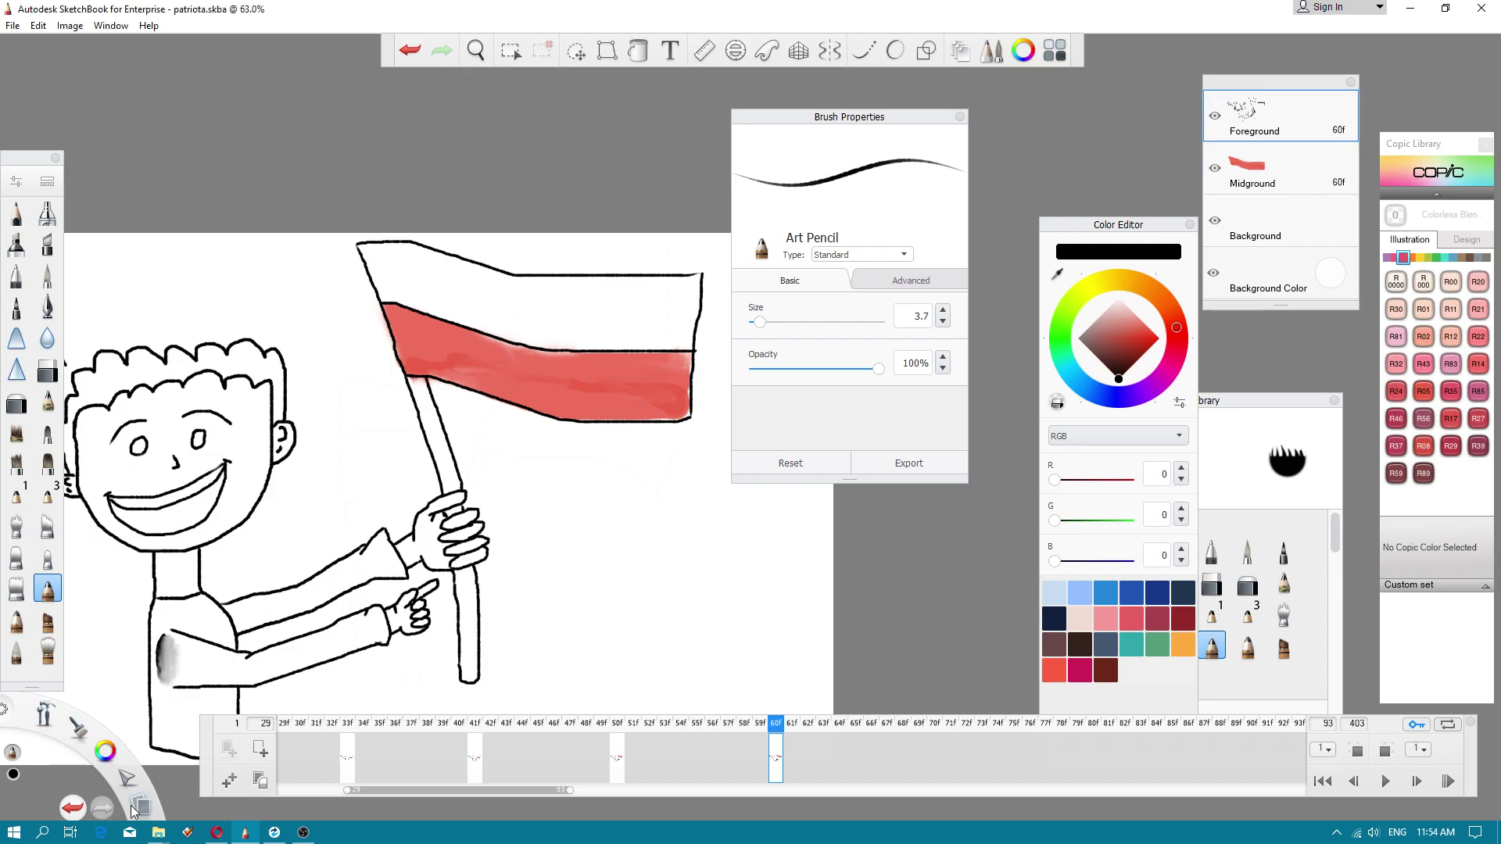
- Bring the Brush Library panel to the front of the colour editor
mouse_move(133, 804)
mouse_move(57, 727)
drag(1242, 406, 1275, 396)
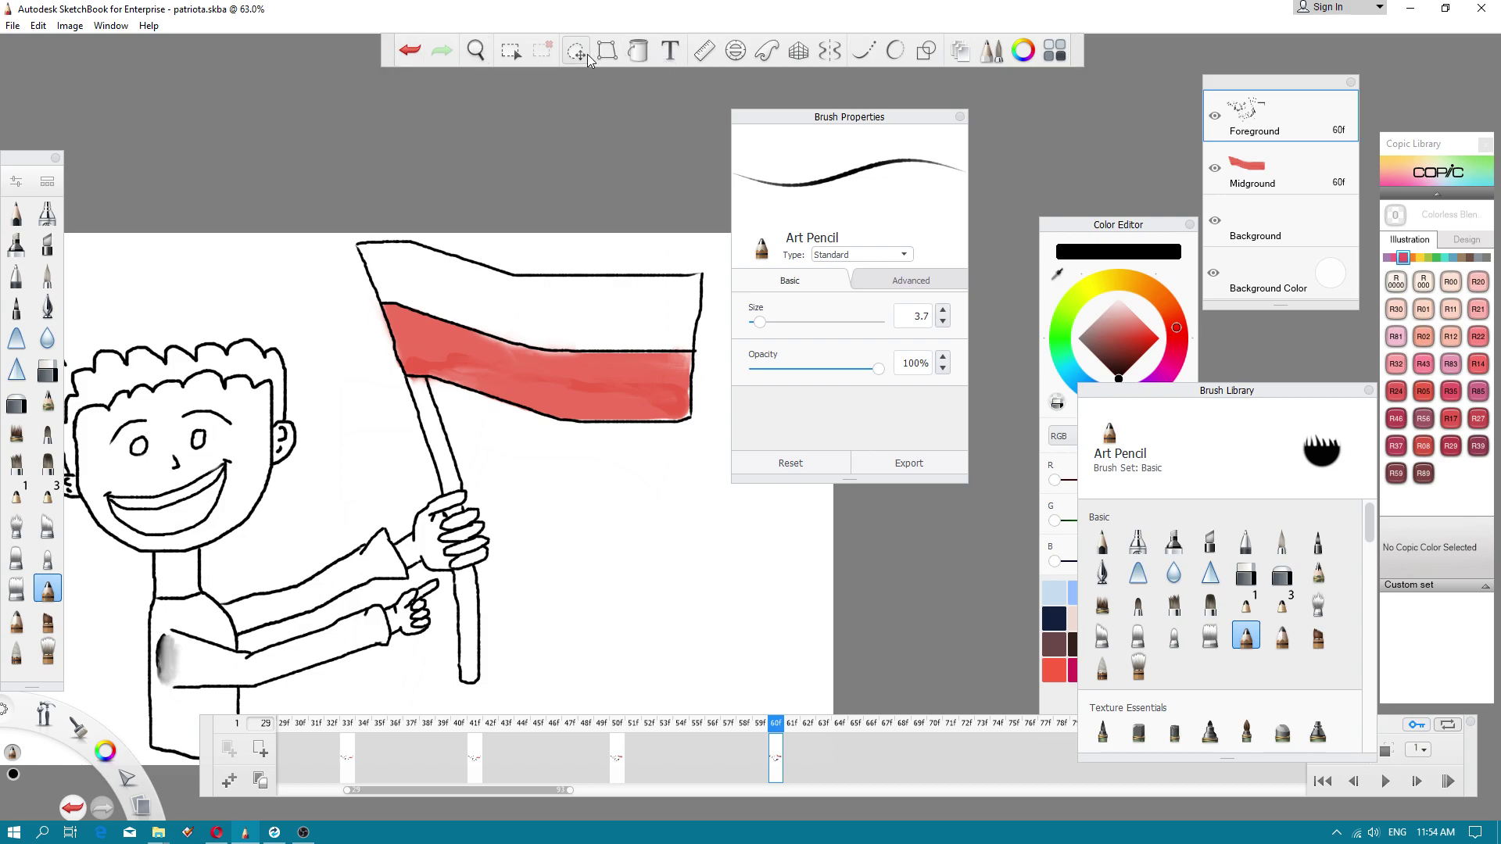
- Check the advanced Art Pencil settings, then move the Brush Properties panel lower right
scroll(493, 429, down, 3)
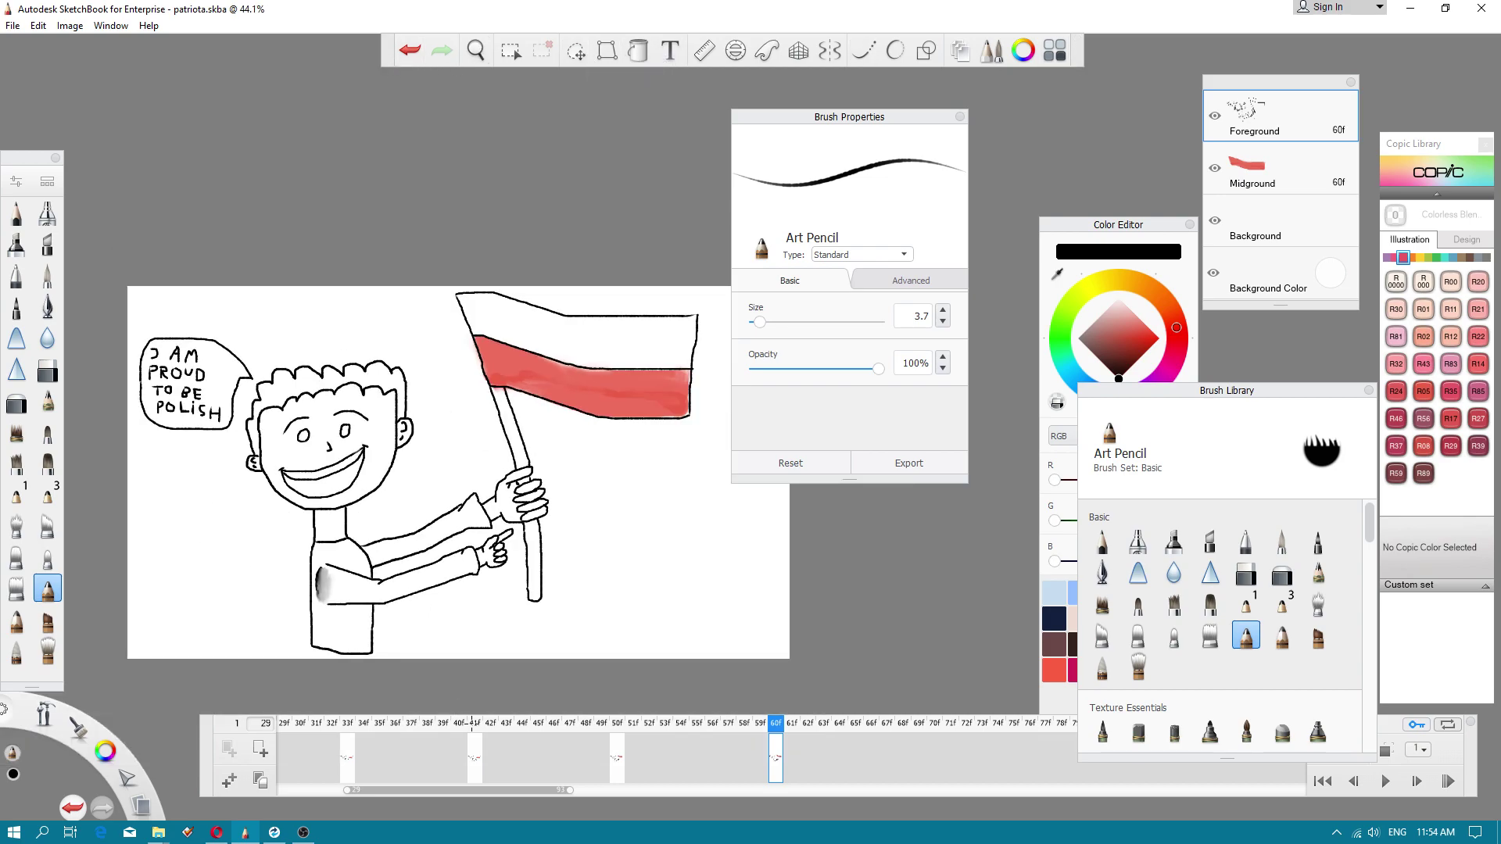
scroll(458, 527, up, 1)
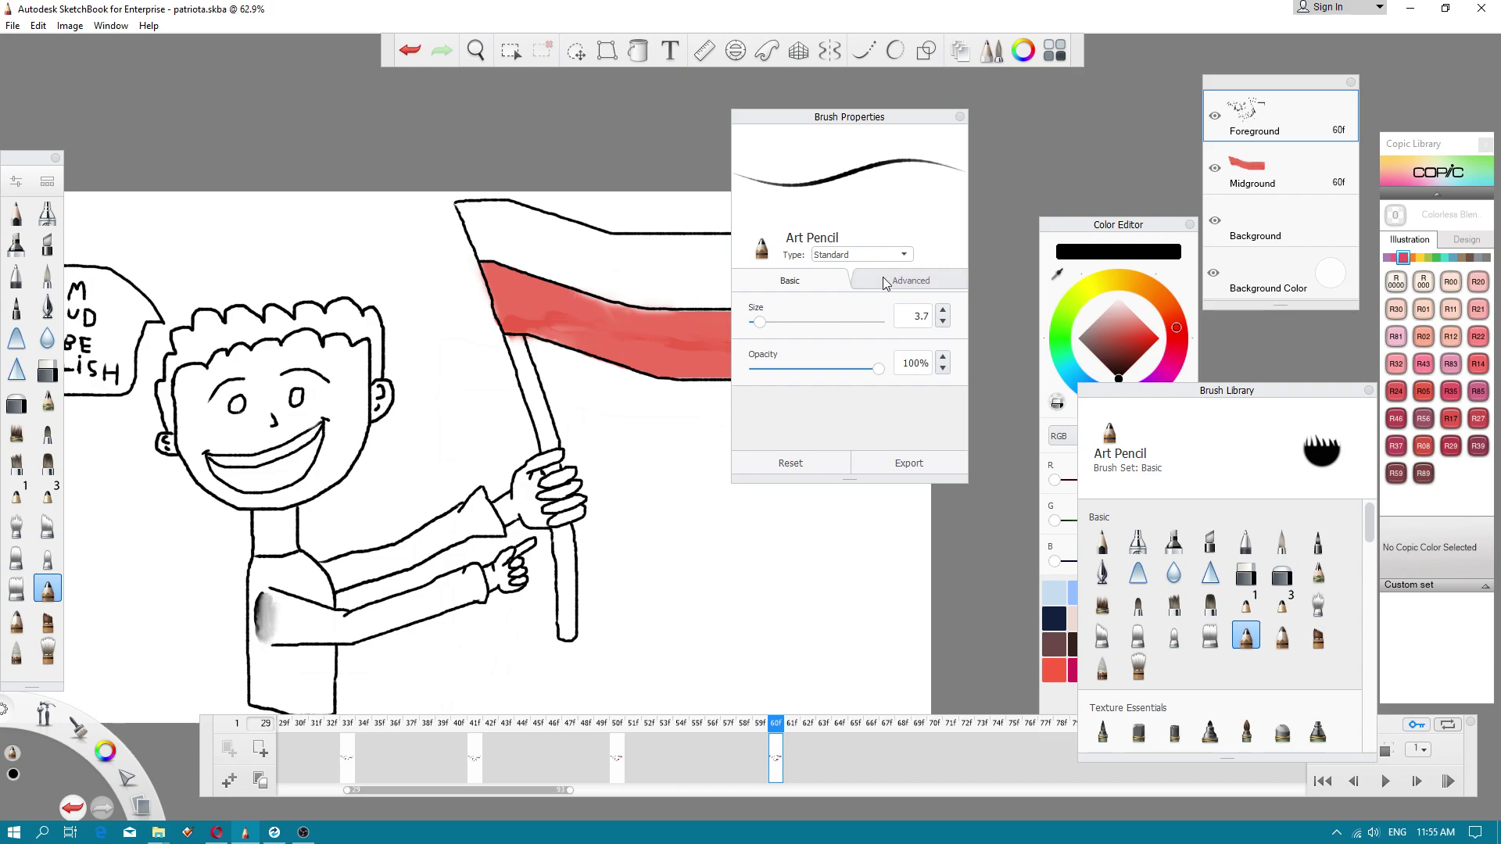
click(885, 283)
click(803, 283)
mouse_move(894, 135)
mouse_down()
mouse_move(1020, 139)
mouse_move(929, 430)
mouse_move(815, 229)
mouse_up()
- Close the colour editor and toggle the Foreground line-art layer's visibility off and on
click(1149, 226)
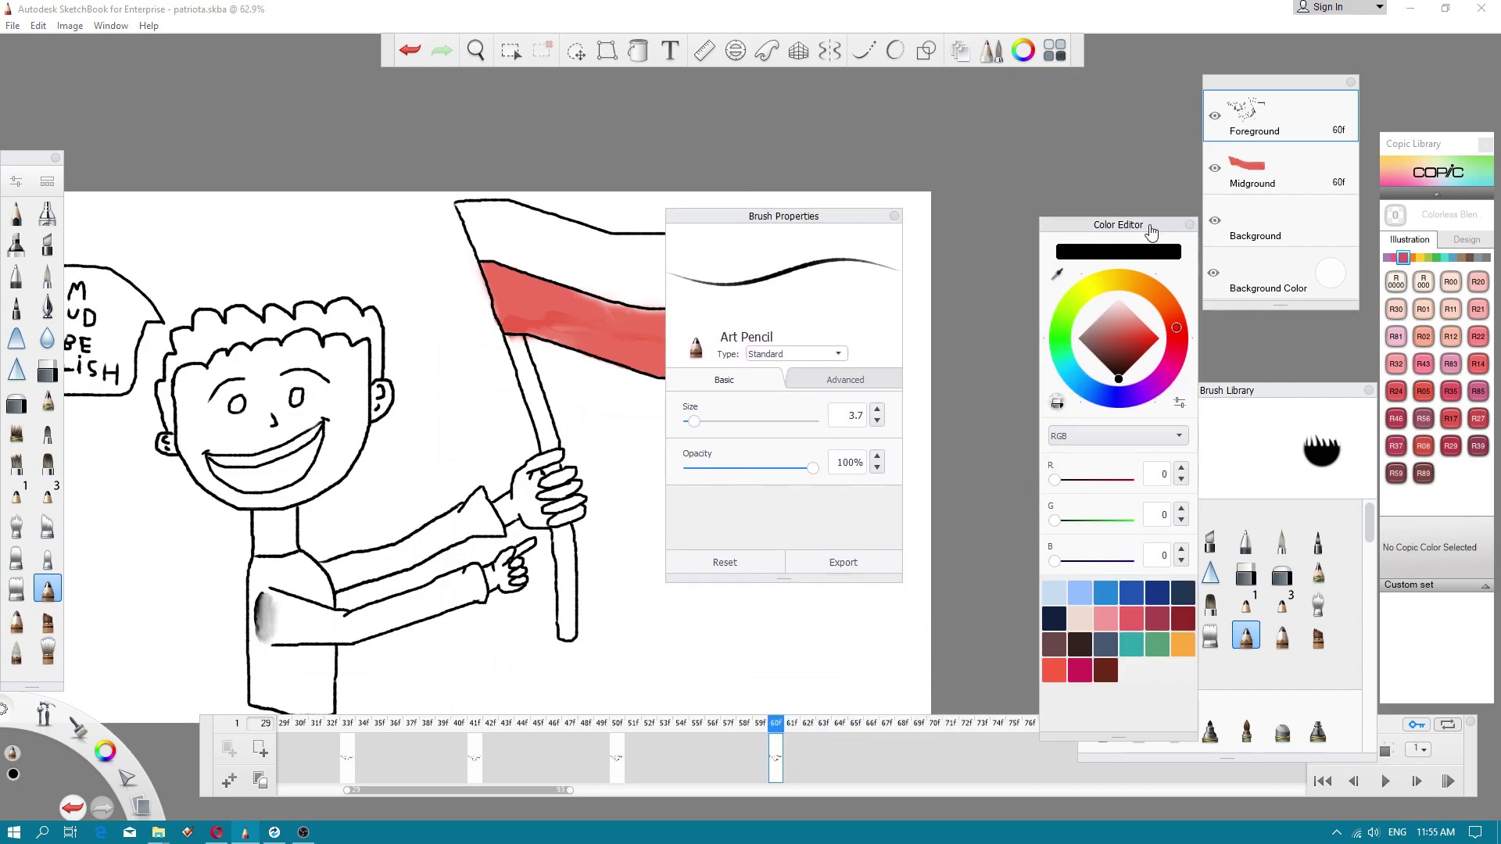
click(1190, 226)
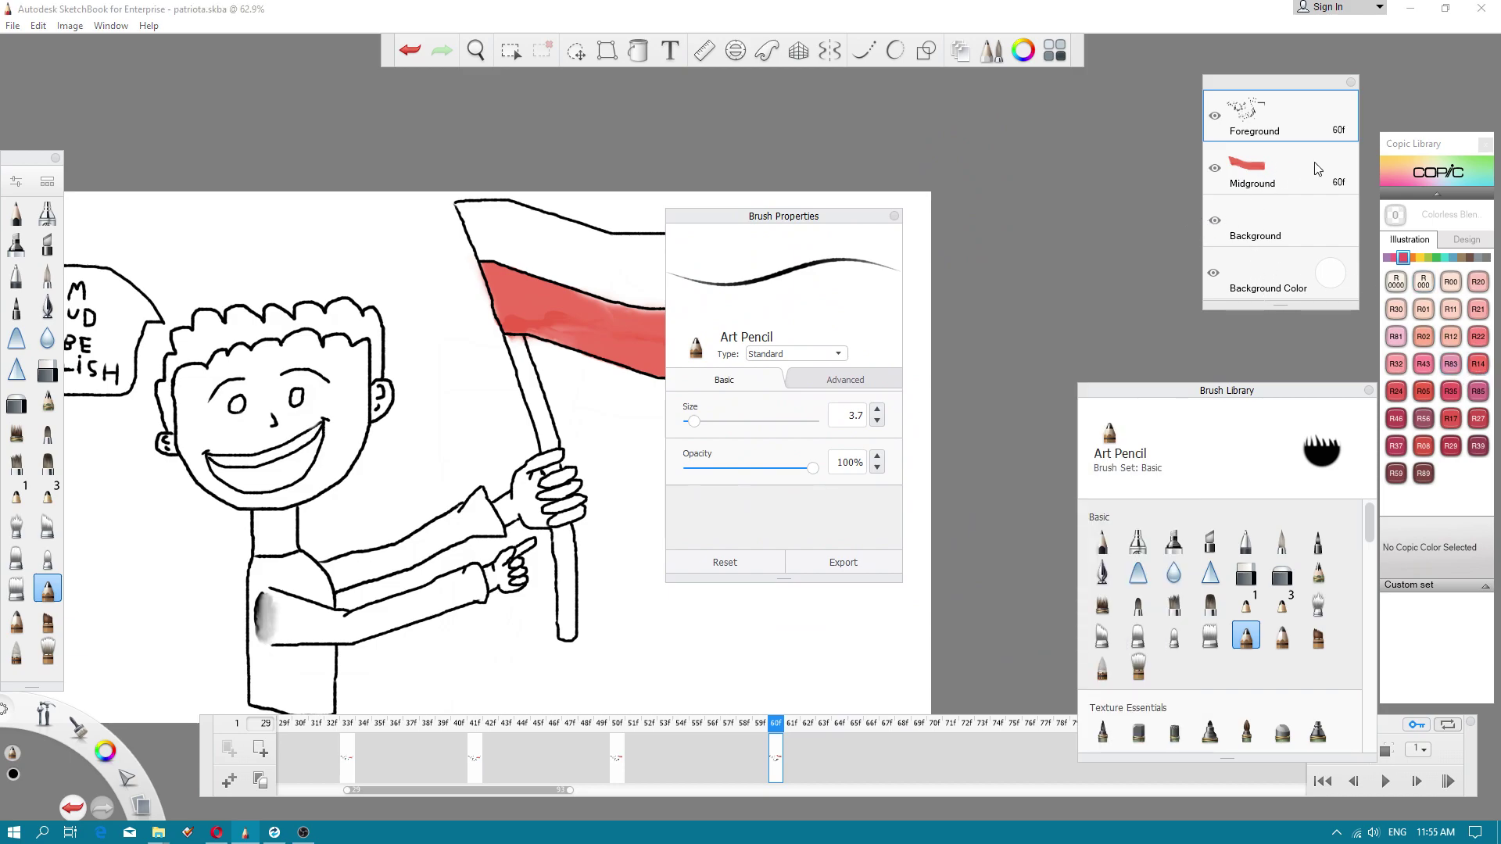
click(1216, 117)
click(1216, 117)
click(1216, 118)
click(1217, 117)
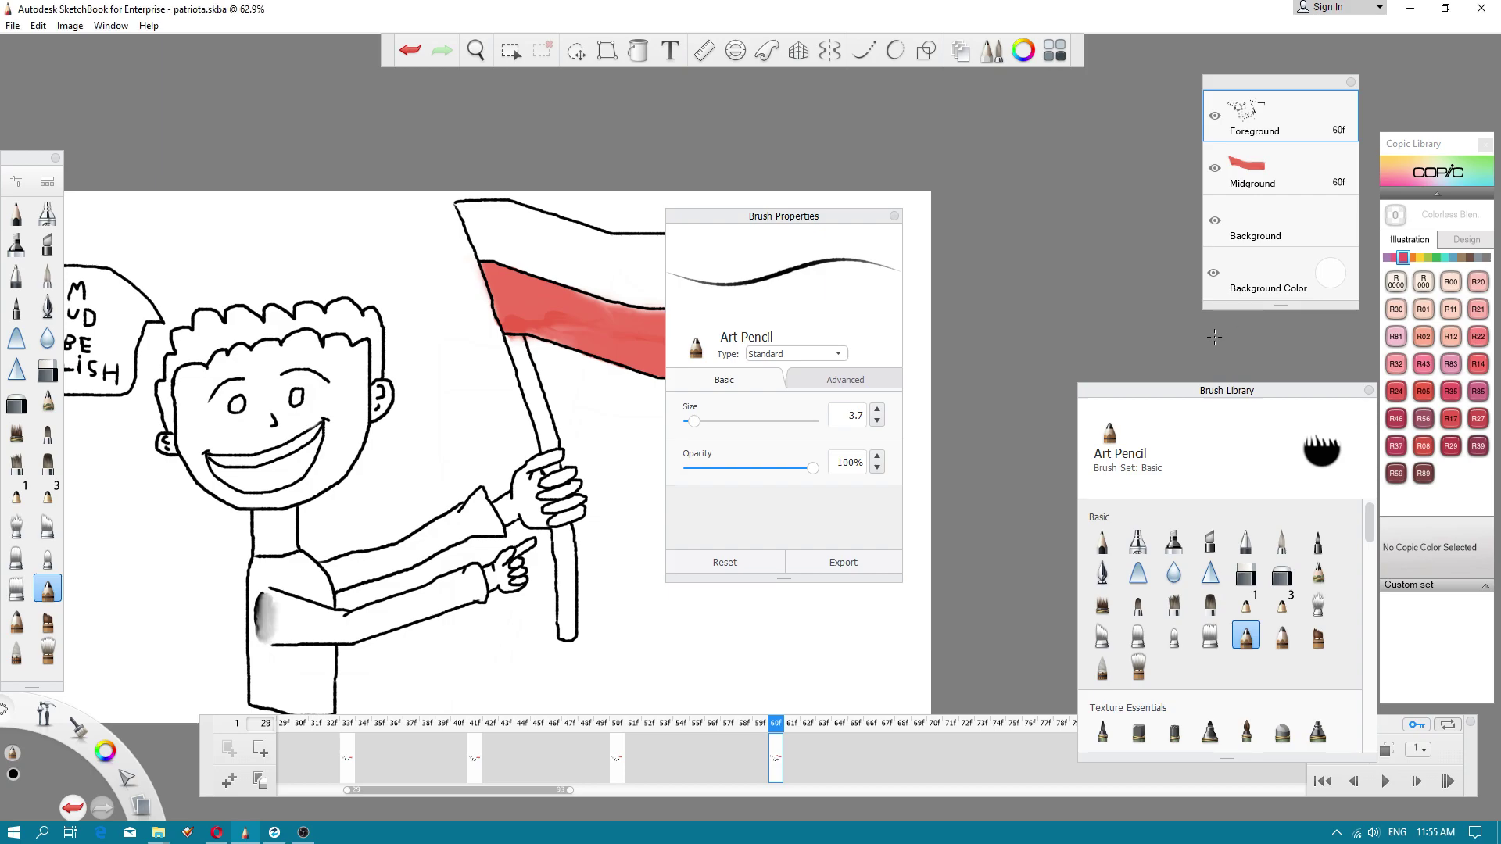
- Move the Brush Library up, browse Copic colour sets, and drag Brush Properties off the flag
drag(1226, 391, 1202, 339)
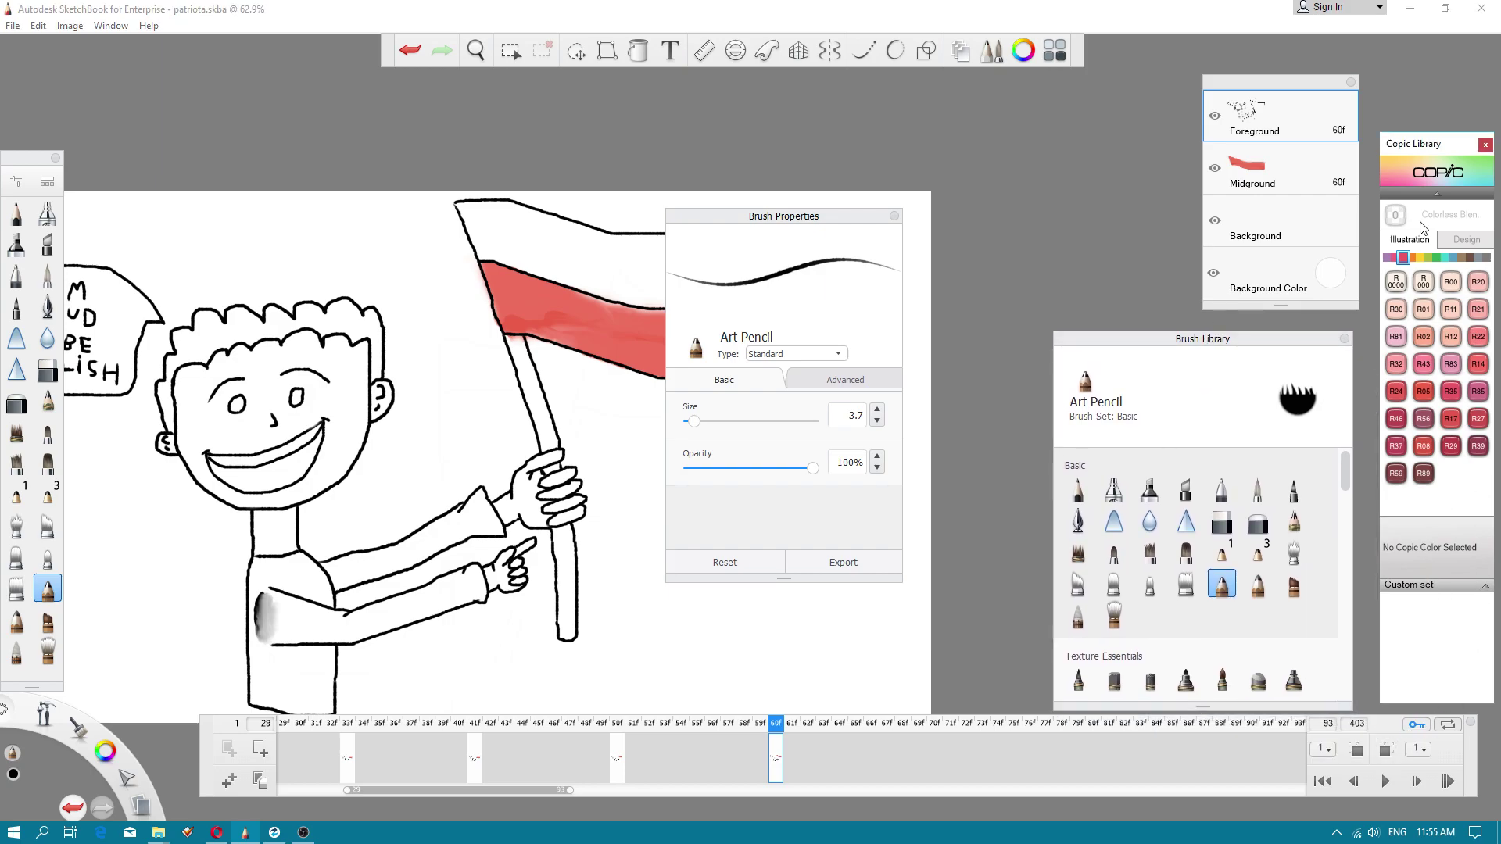
click(1466, 240)
click(1410, 240)
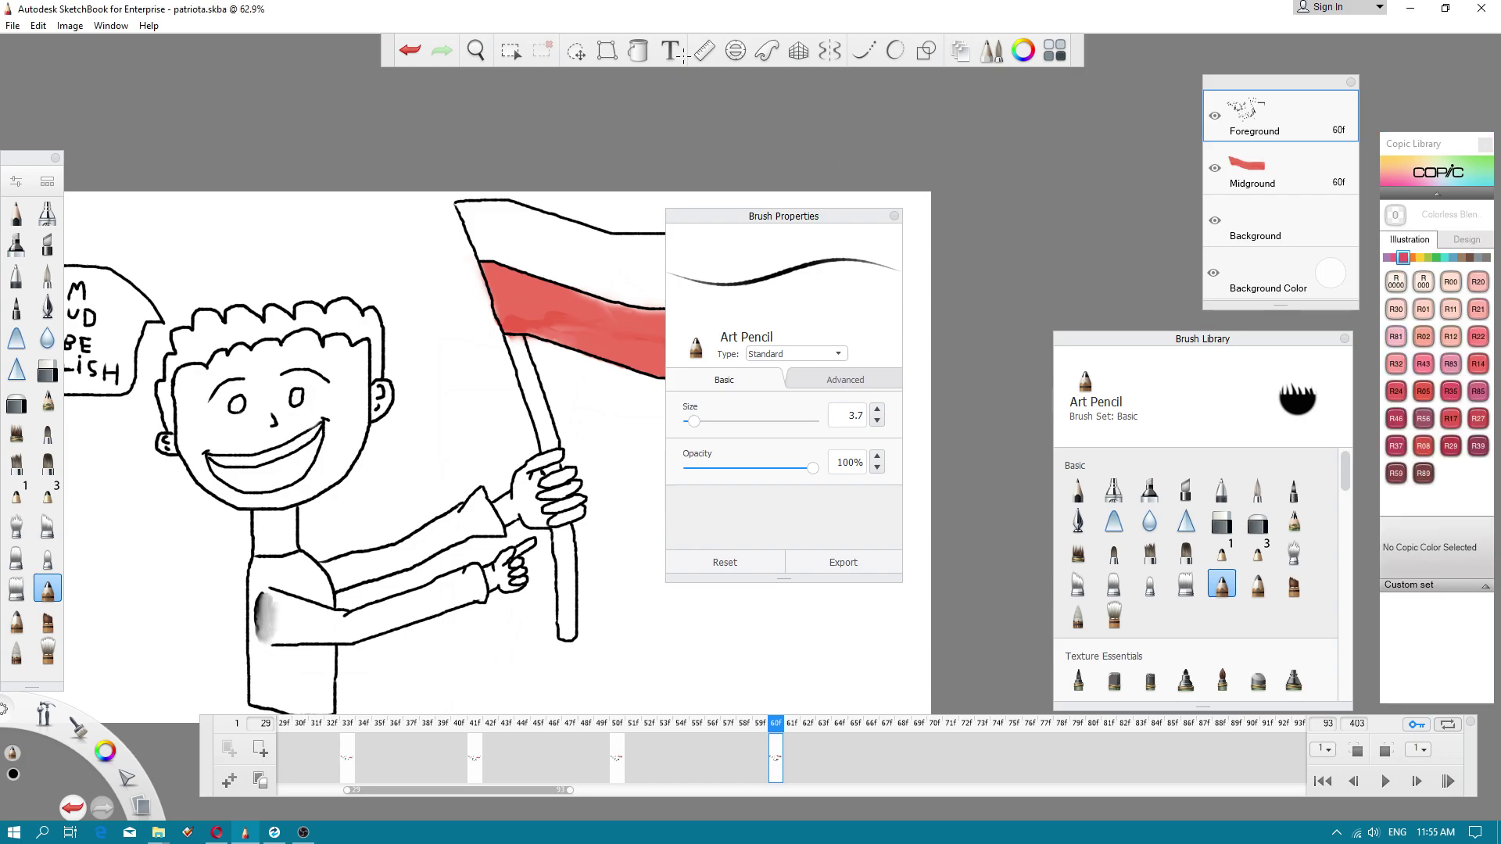
click(111, 26)
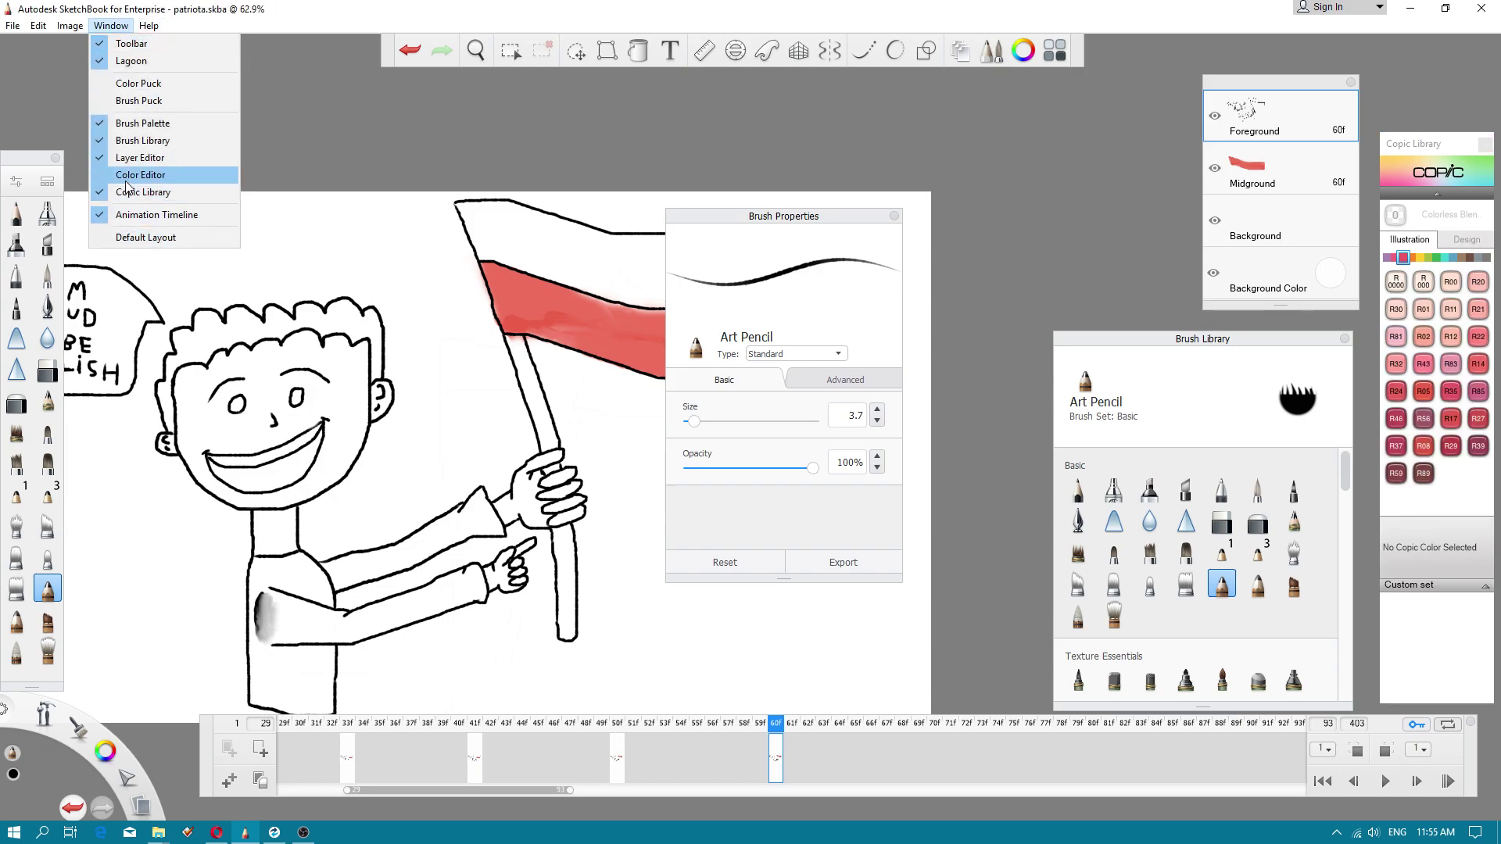
mouse_move(67, 26)
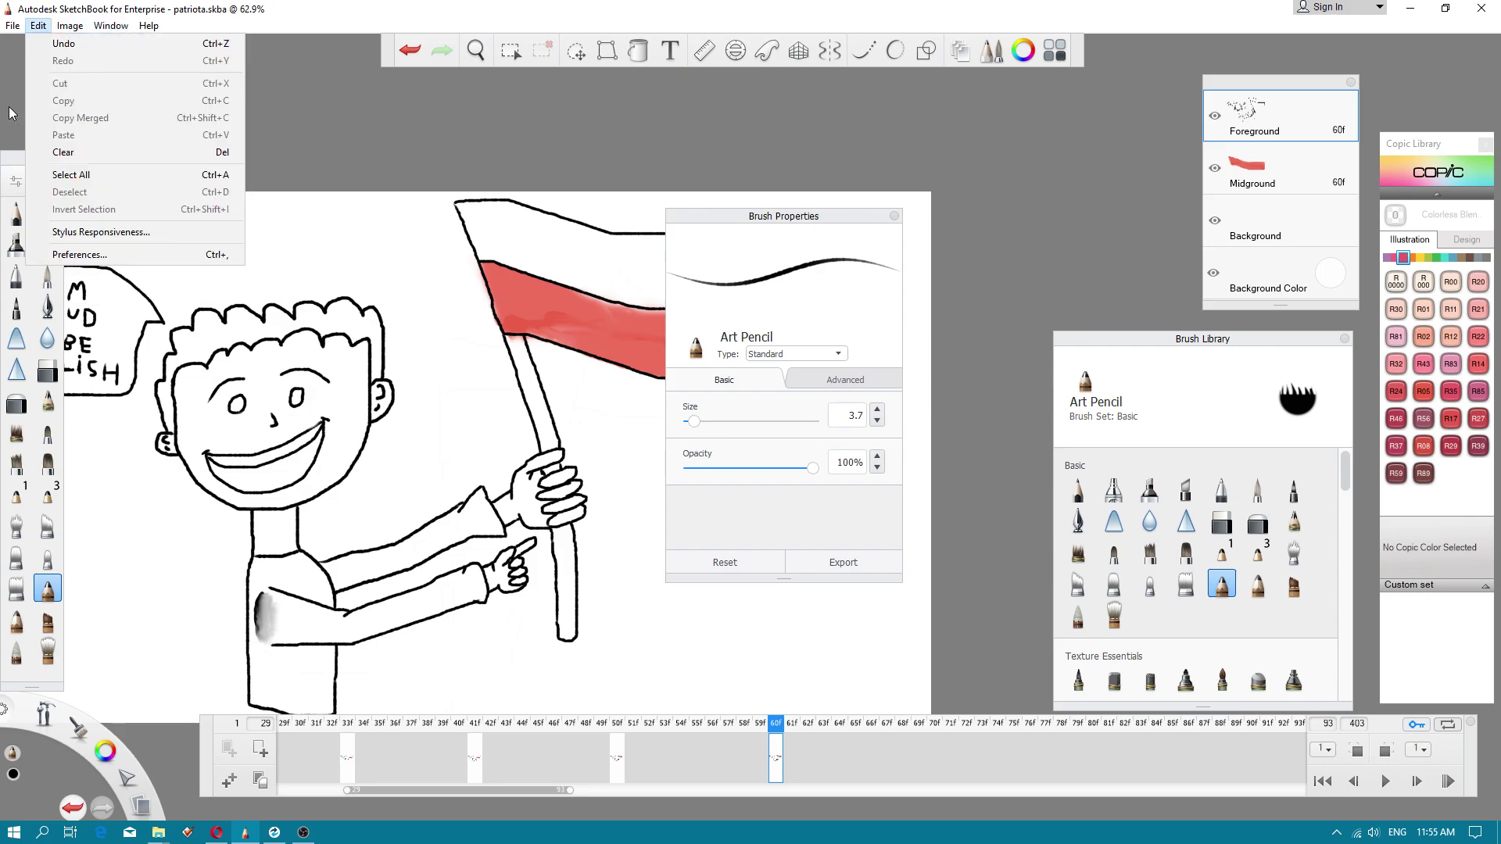
click(14, 159)
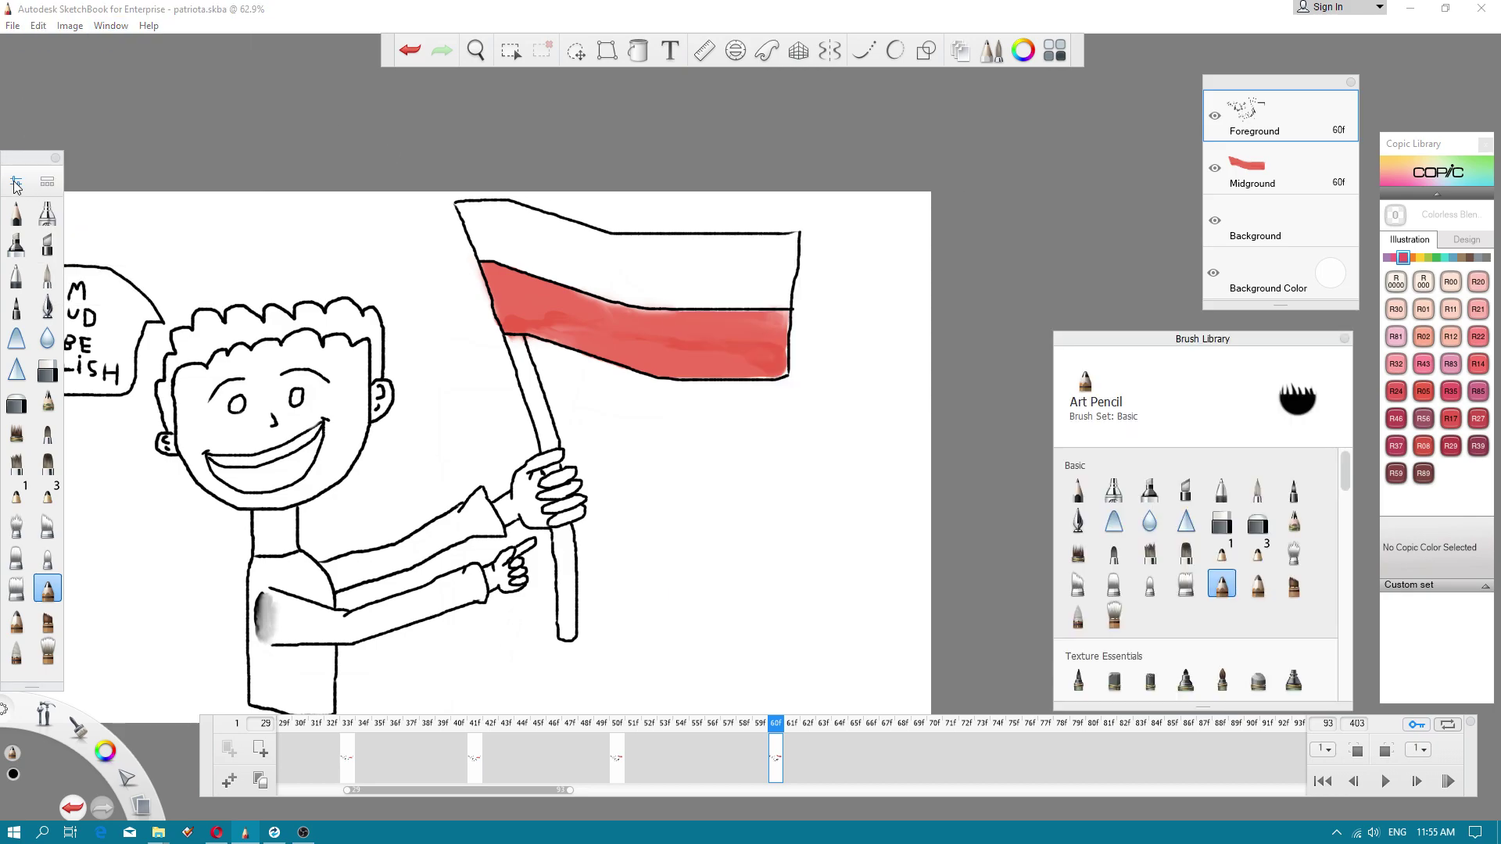
drag(813, 215, 1119, 133)
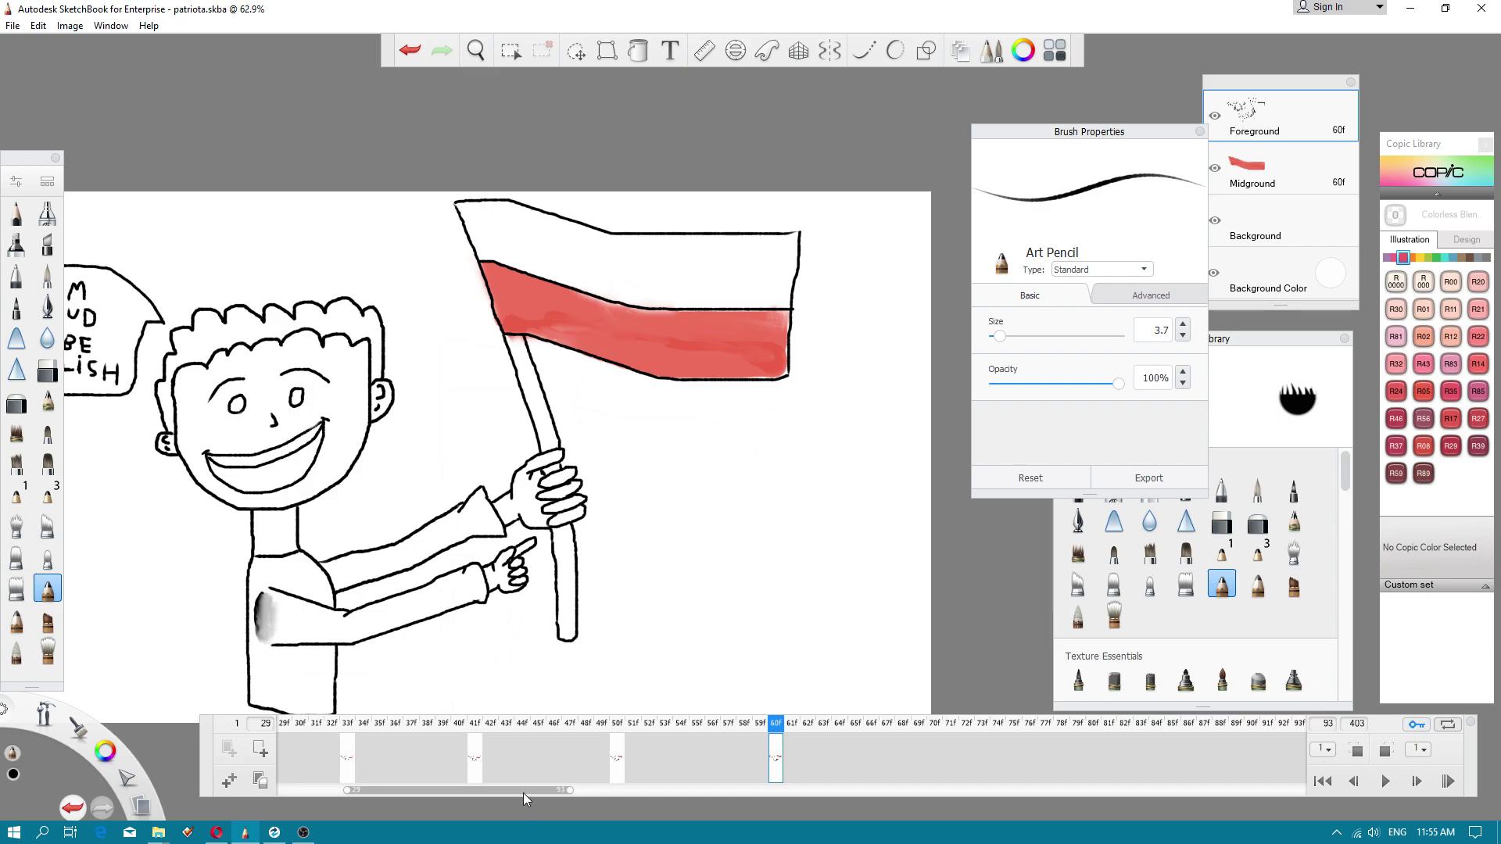
click(618, 762)
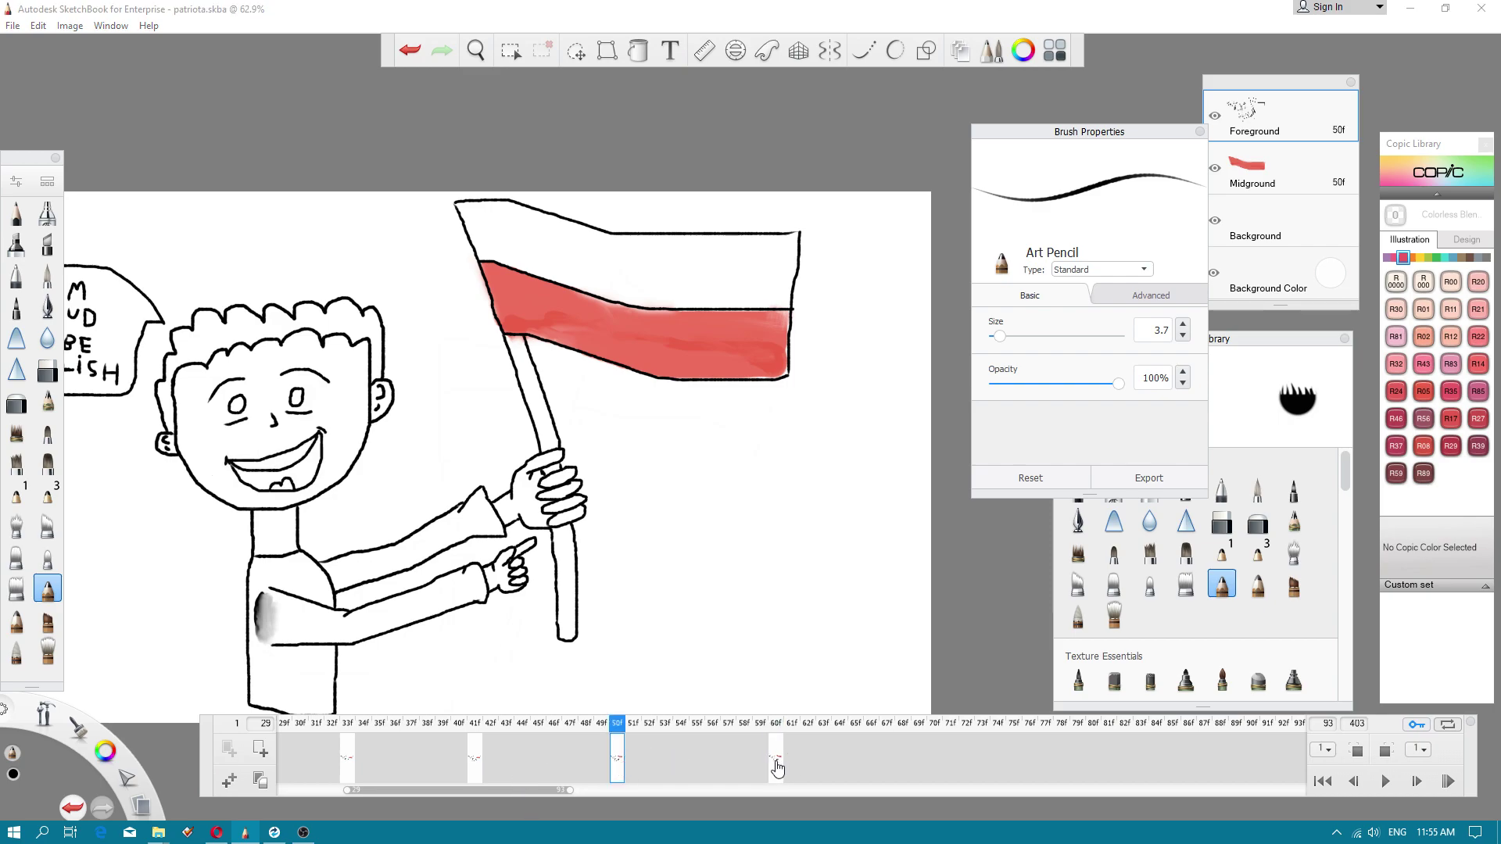
click(777, 765)
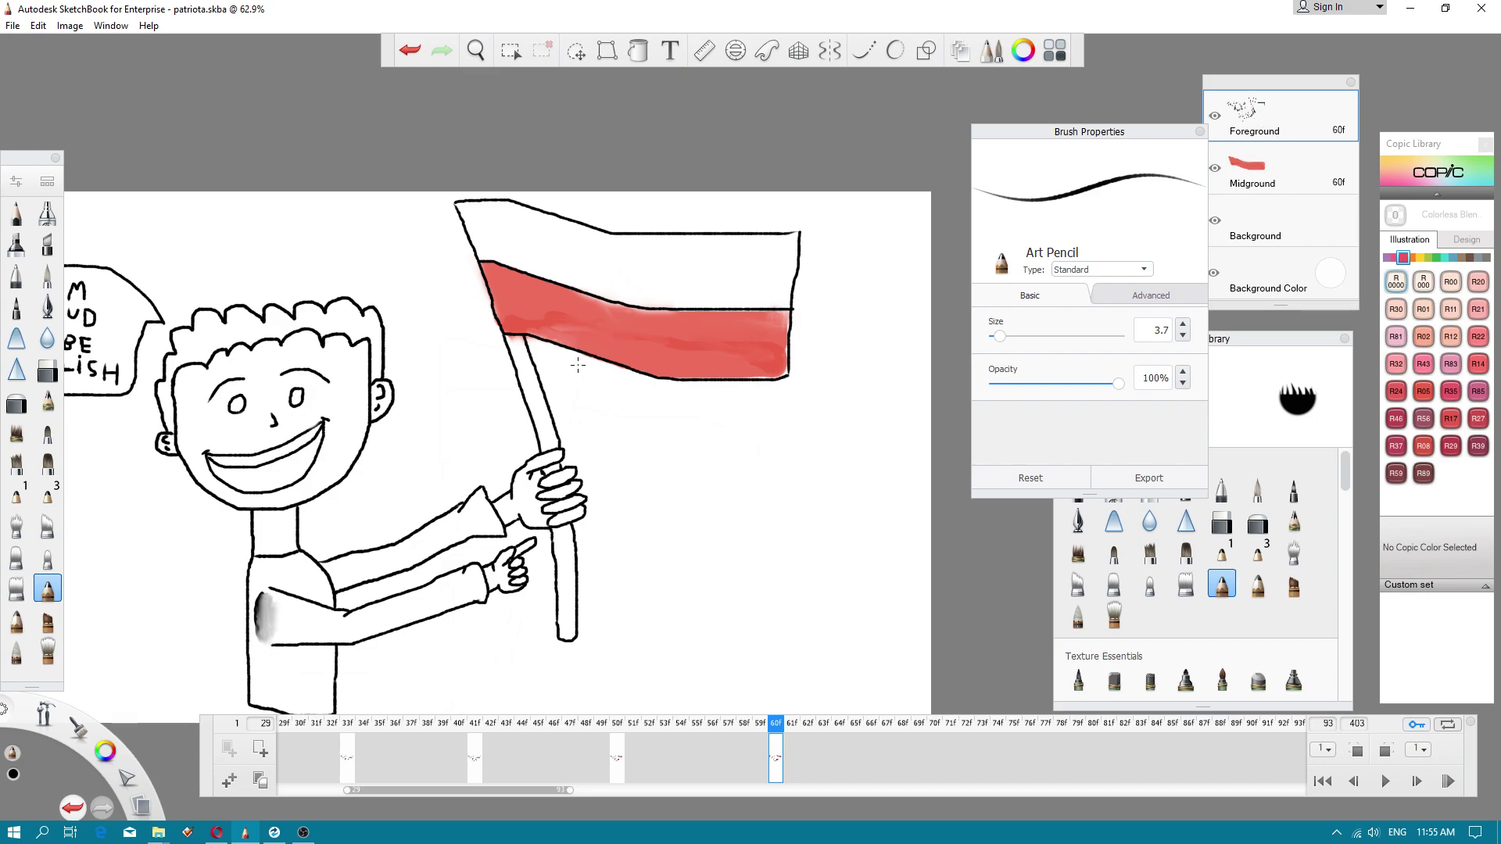
click(617, 764)
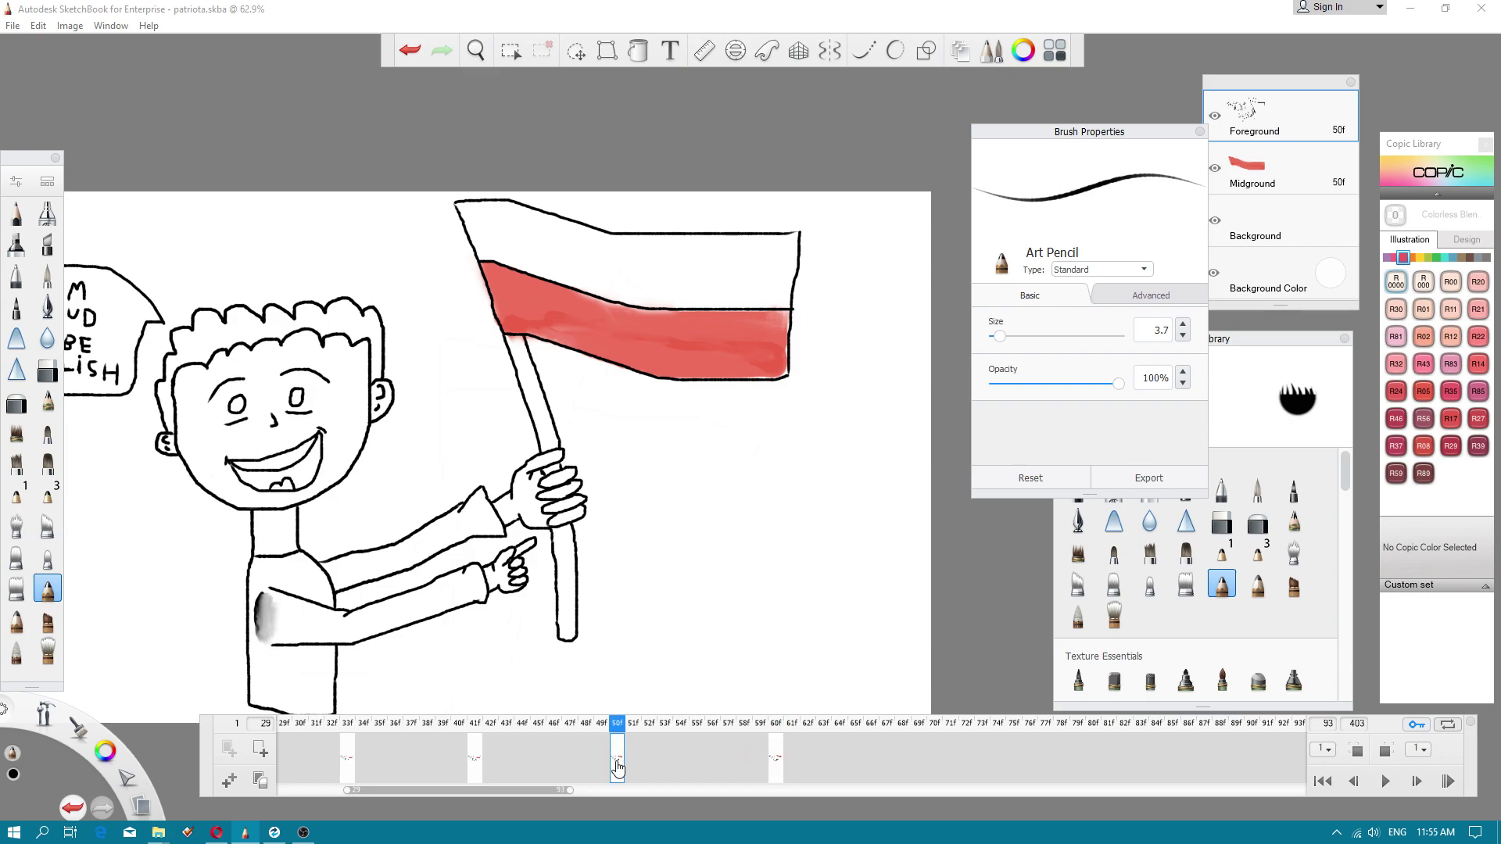
click(774, 760)
drag(457, 785, 495, 790)
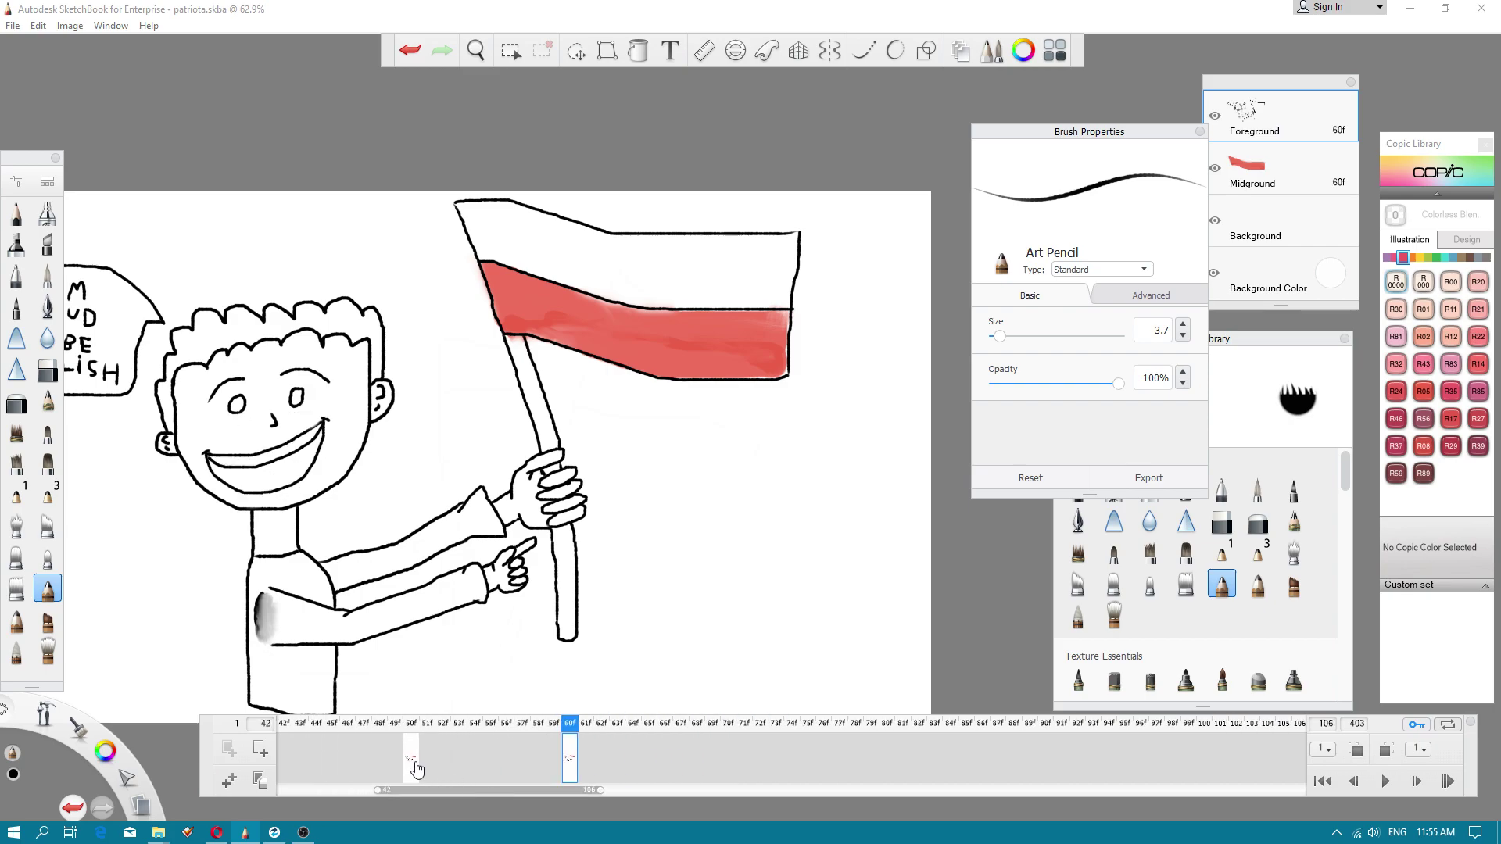
click(487, 762)
click(571, 769)
- Erase the boy's left eyebrow with the Hard Eraser and turn on onion skin
scroll(215, 456, up, 5)
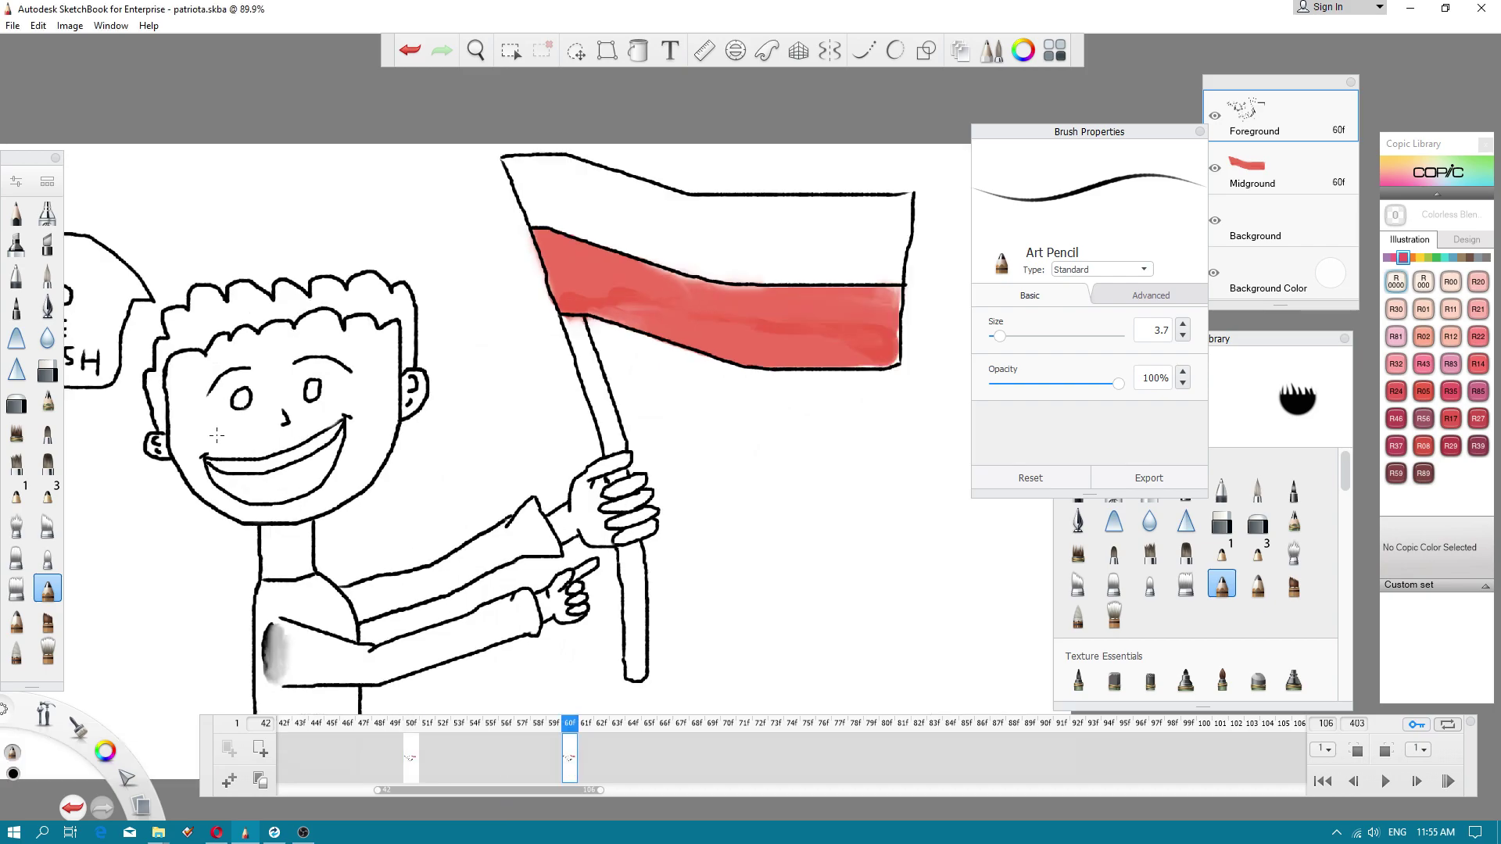
click(47, 370)
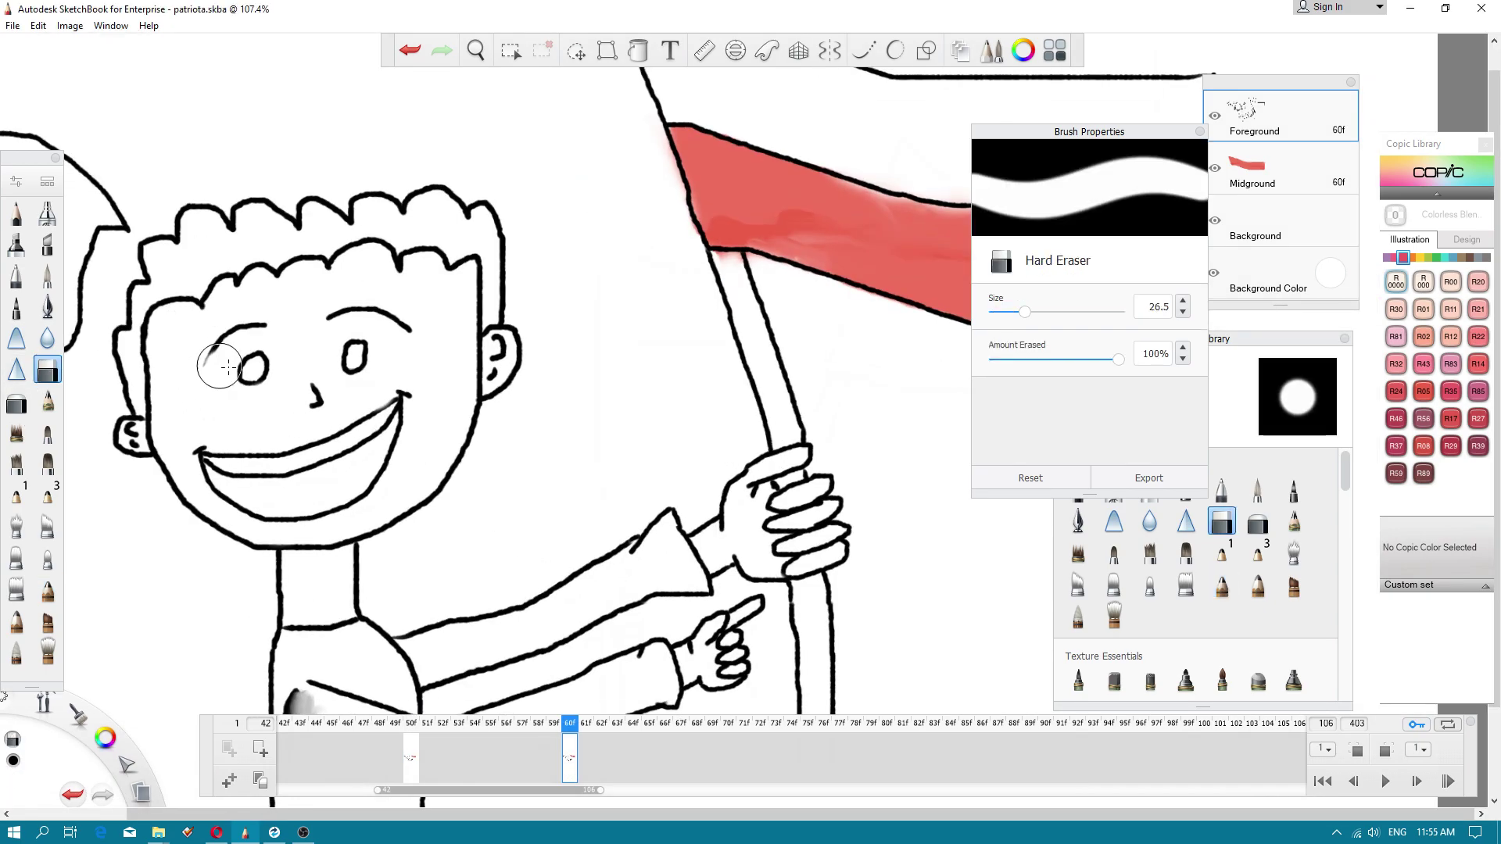
drag(212, 359, 258, 325)
click(1357, 750)
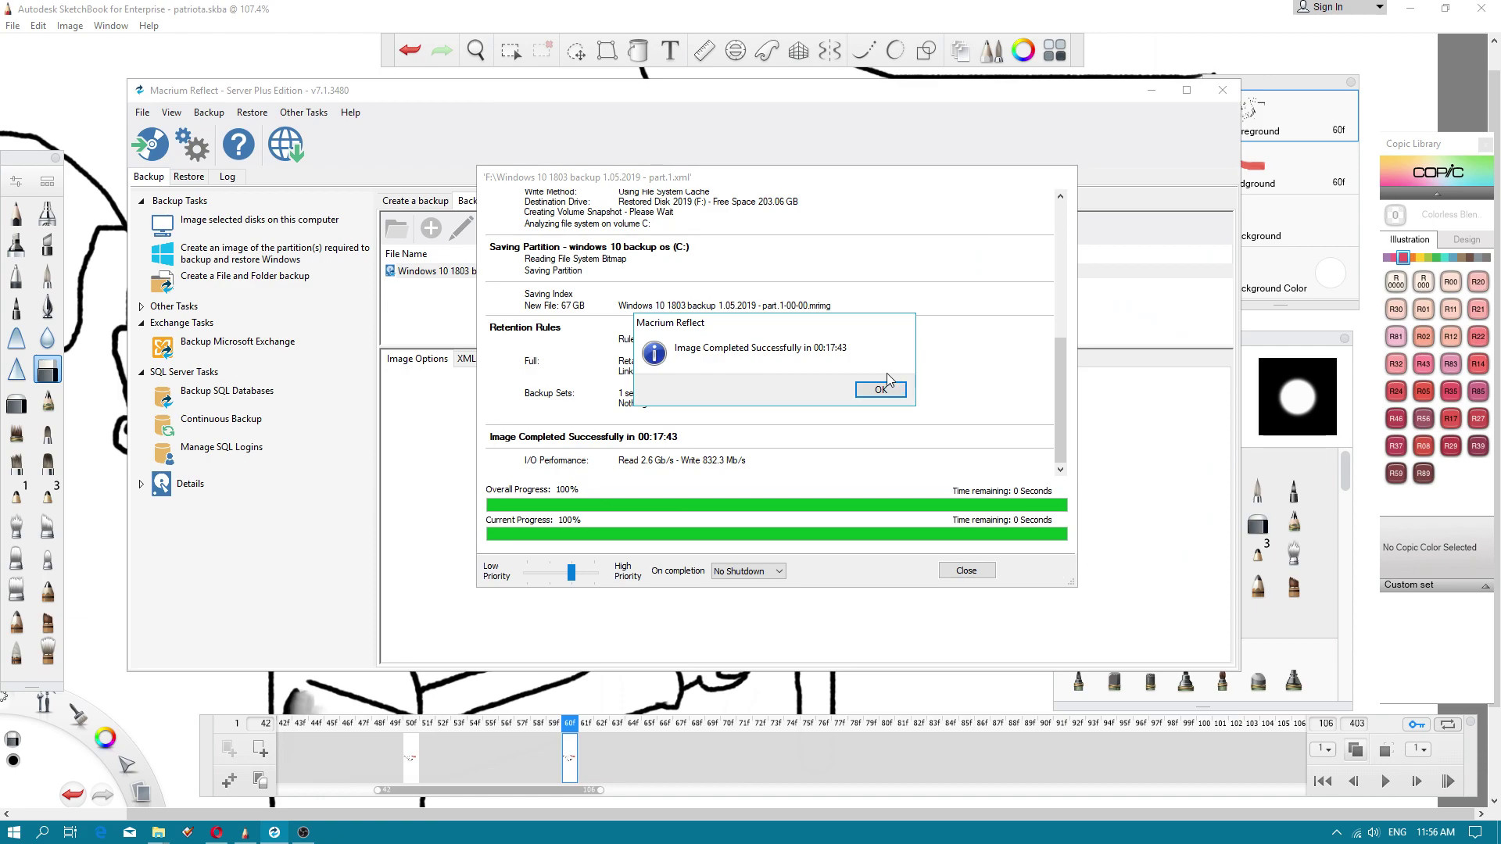
- Dismiss the Macrium Reflect backup message, progress dialog and program window
click(881, 389)
click(966, 571)
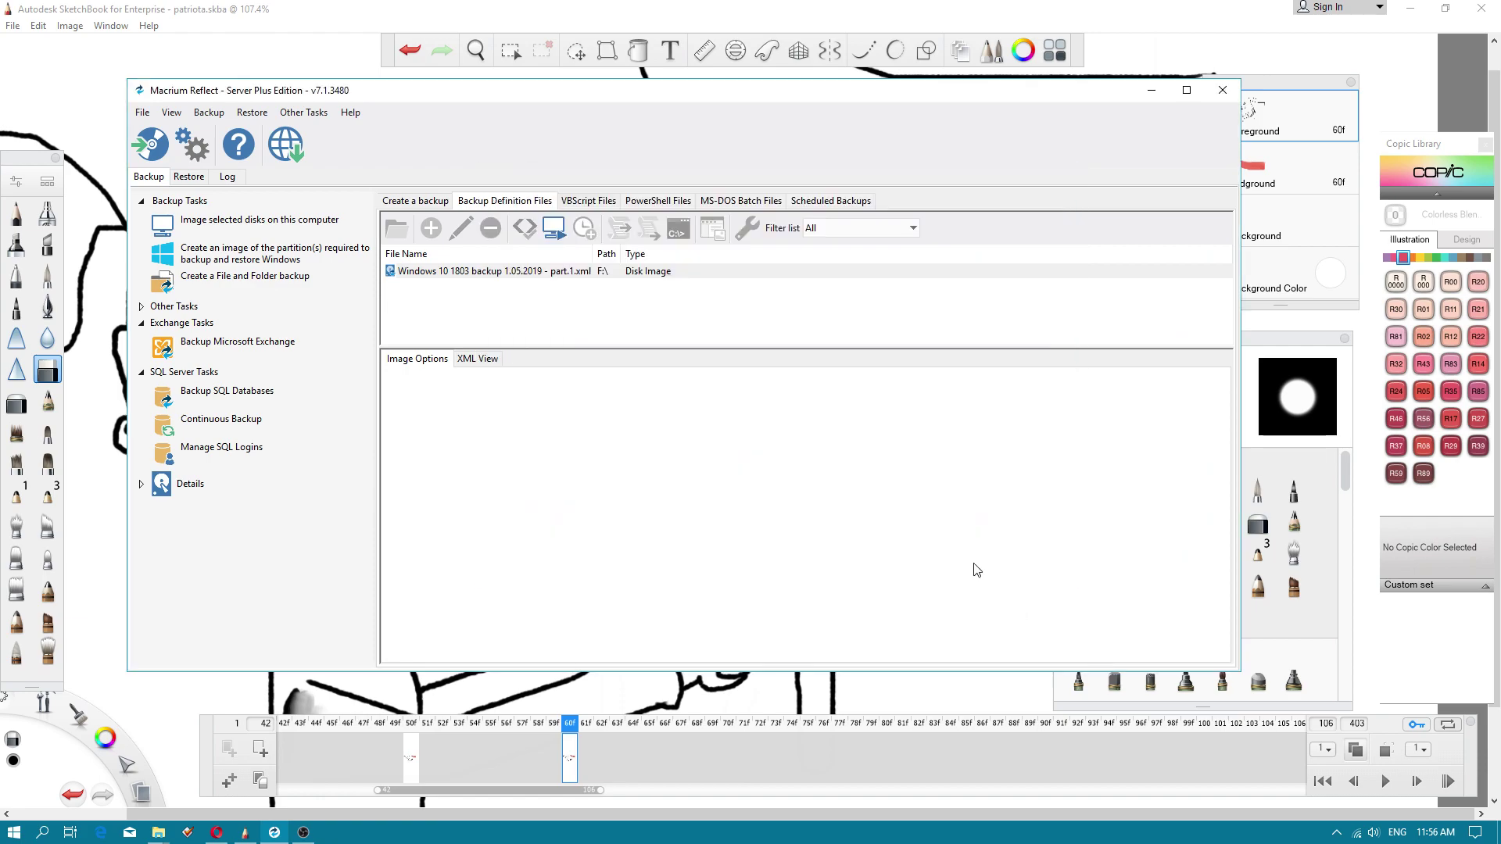
click(1224, 92)
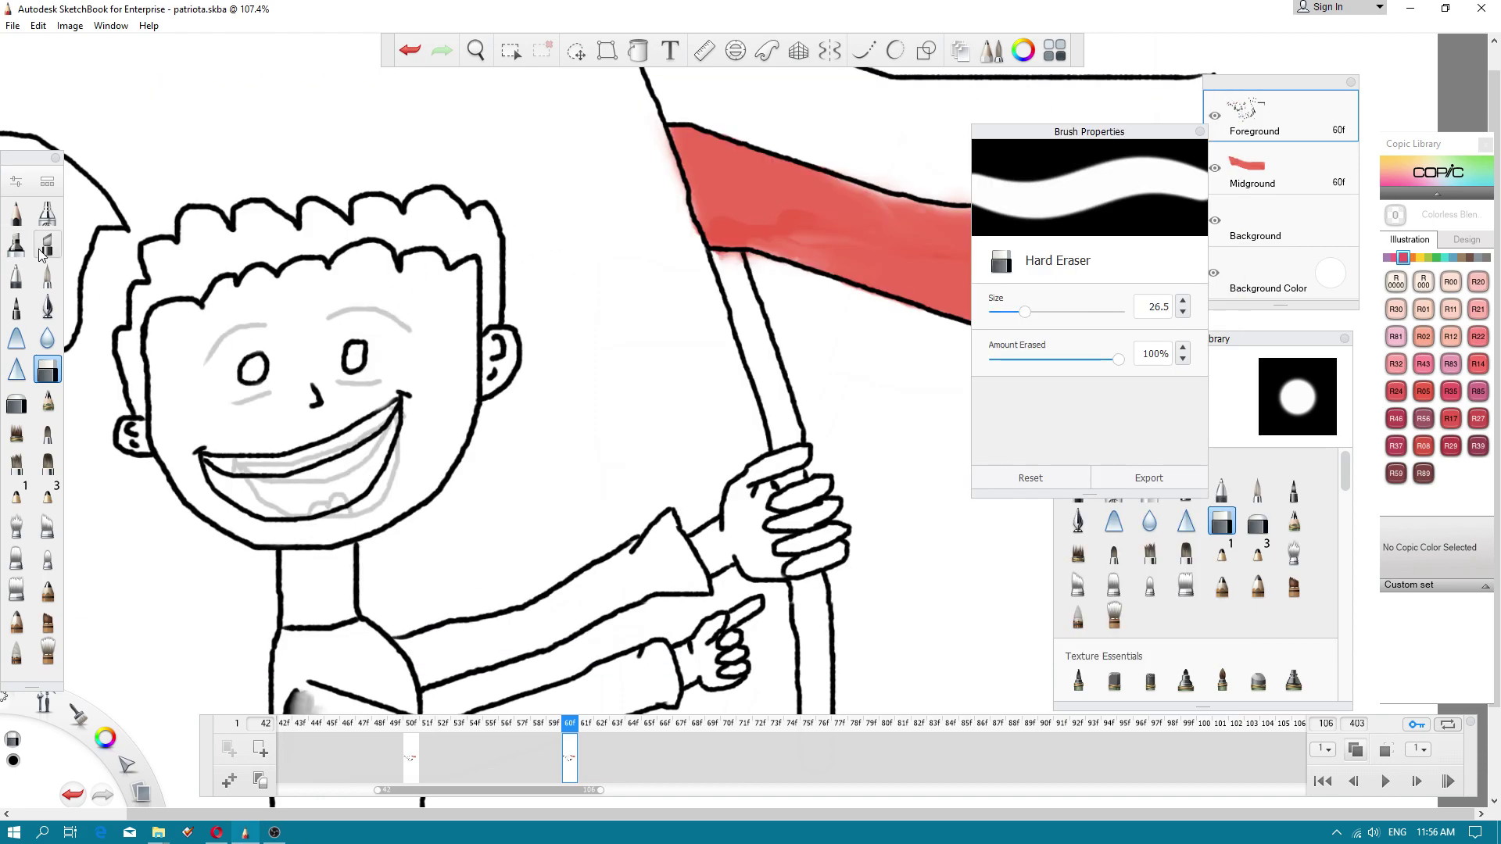
- With the Art Pencil, draw both eyebrows and a short line under each eye on frame 60
click(47, 588)
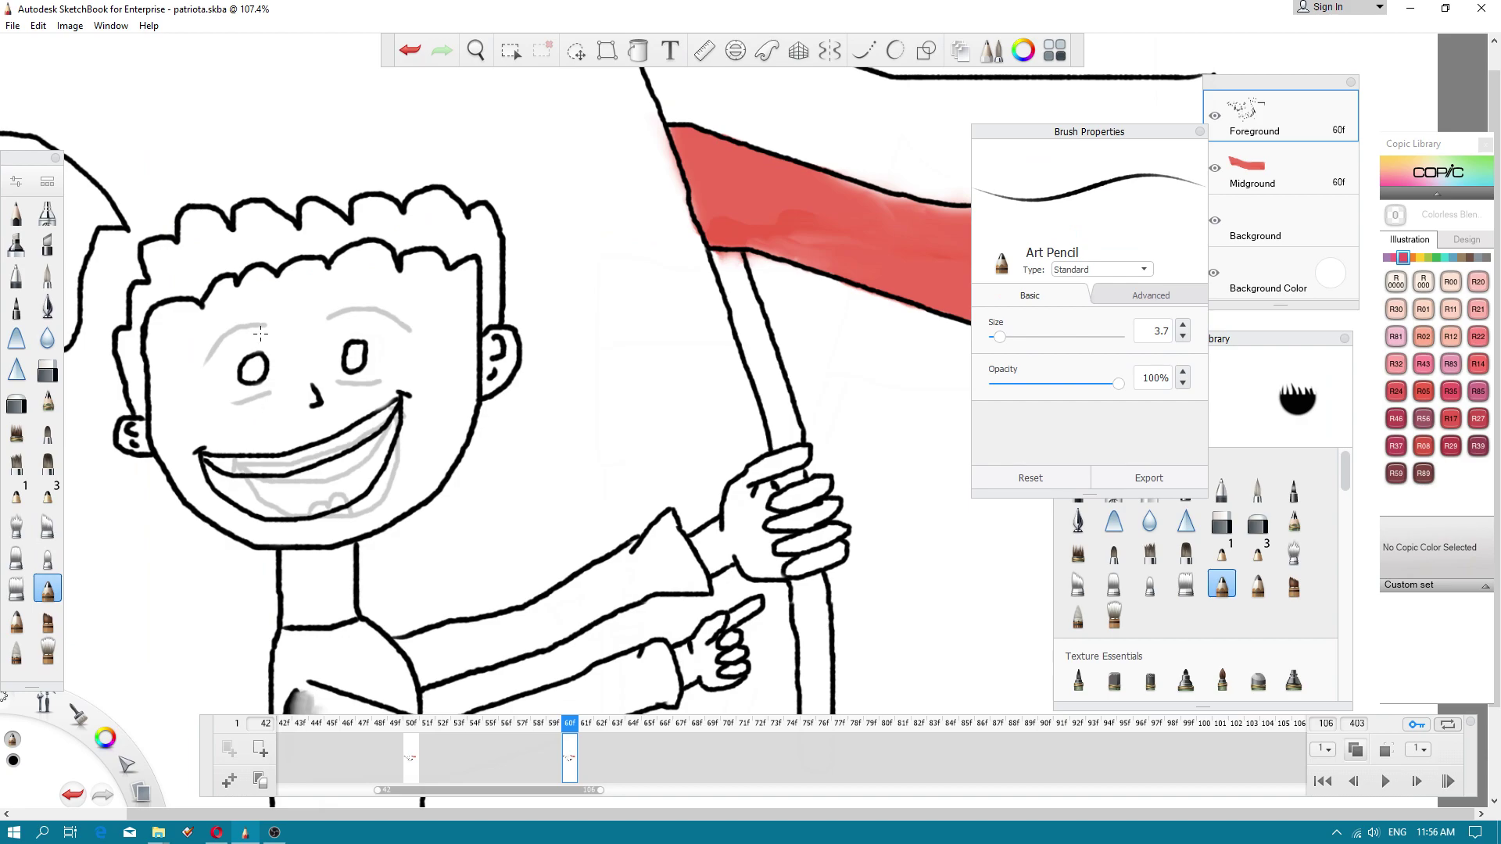
scroll(223, 349, up, 3)
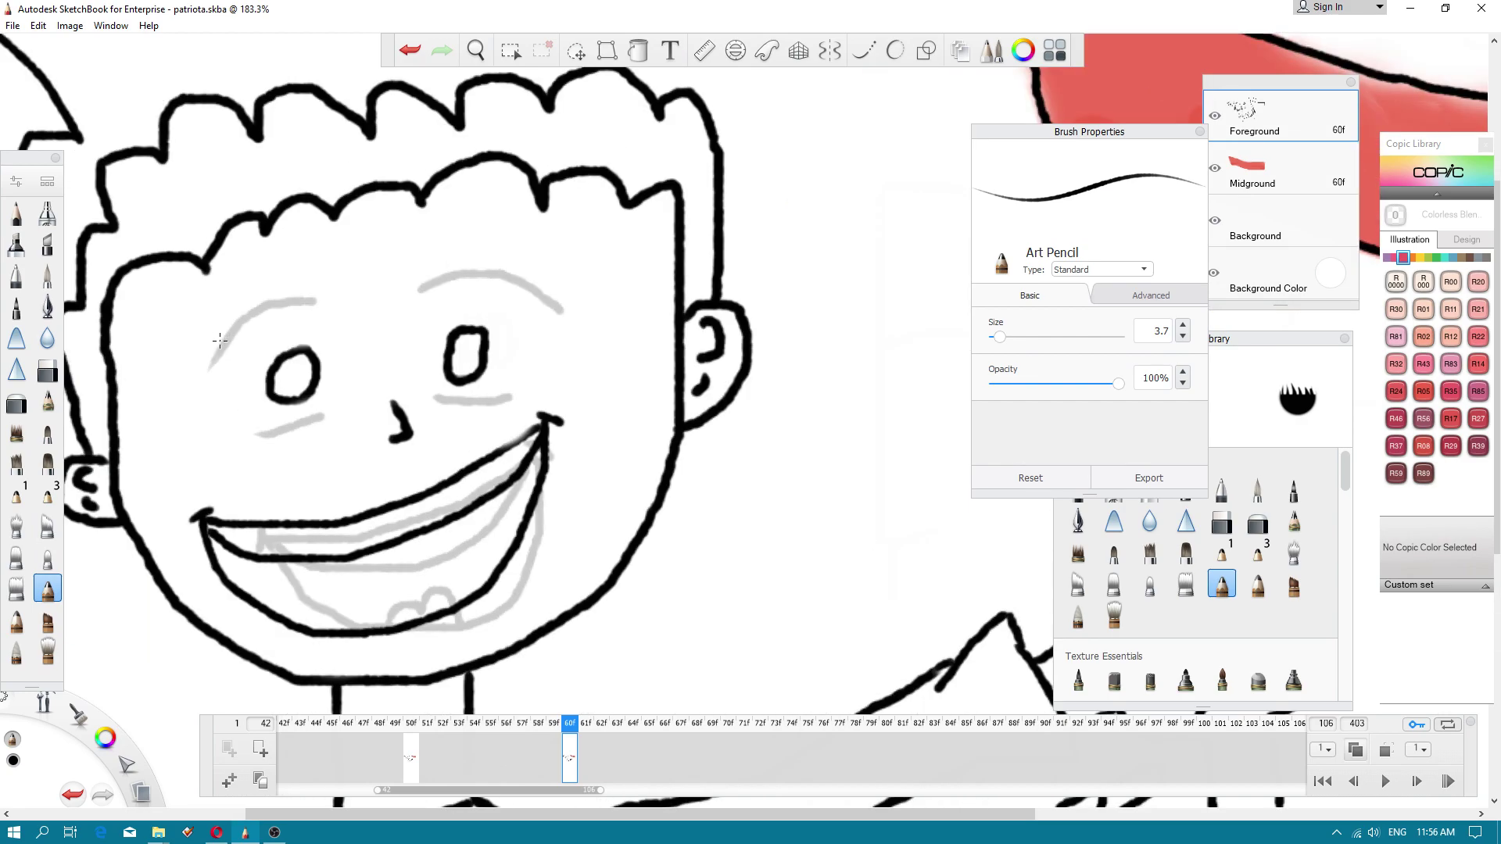
drag(220, 339, 304, 329)
drag(426, 310, 538, 266)
drag(325, 416, 258, 430)
drag(438, 399, 542, 377)
scroll(542, 377, down, 5)
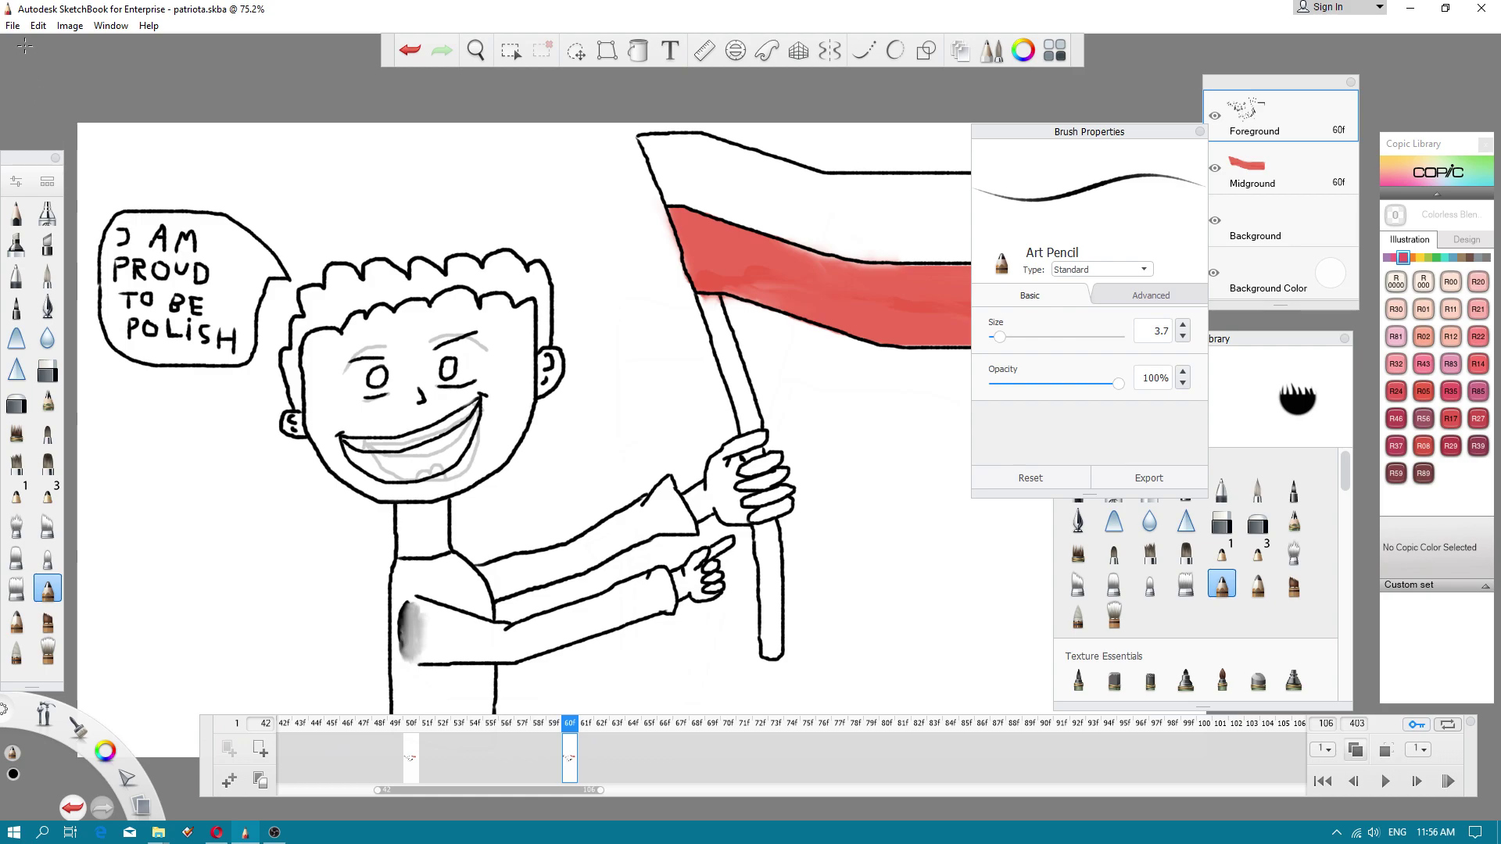
- Save the patriota.skba flipbook and look over the File menu's export items
click(12, 25)
click(65, 78)
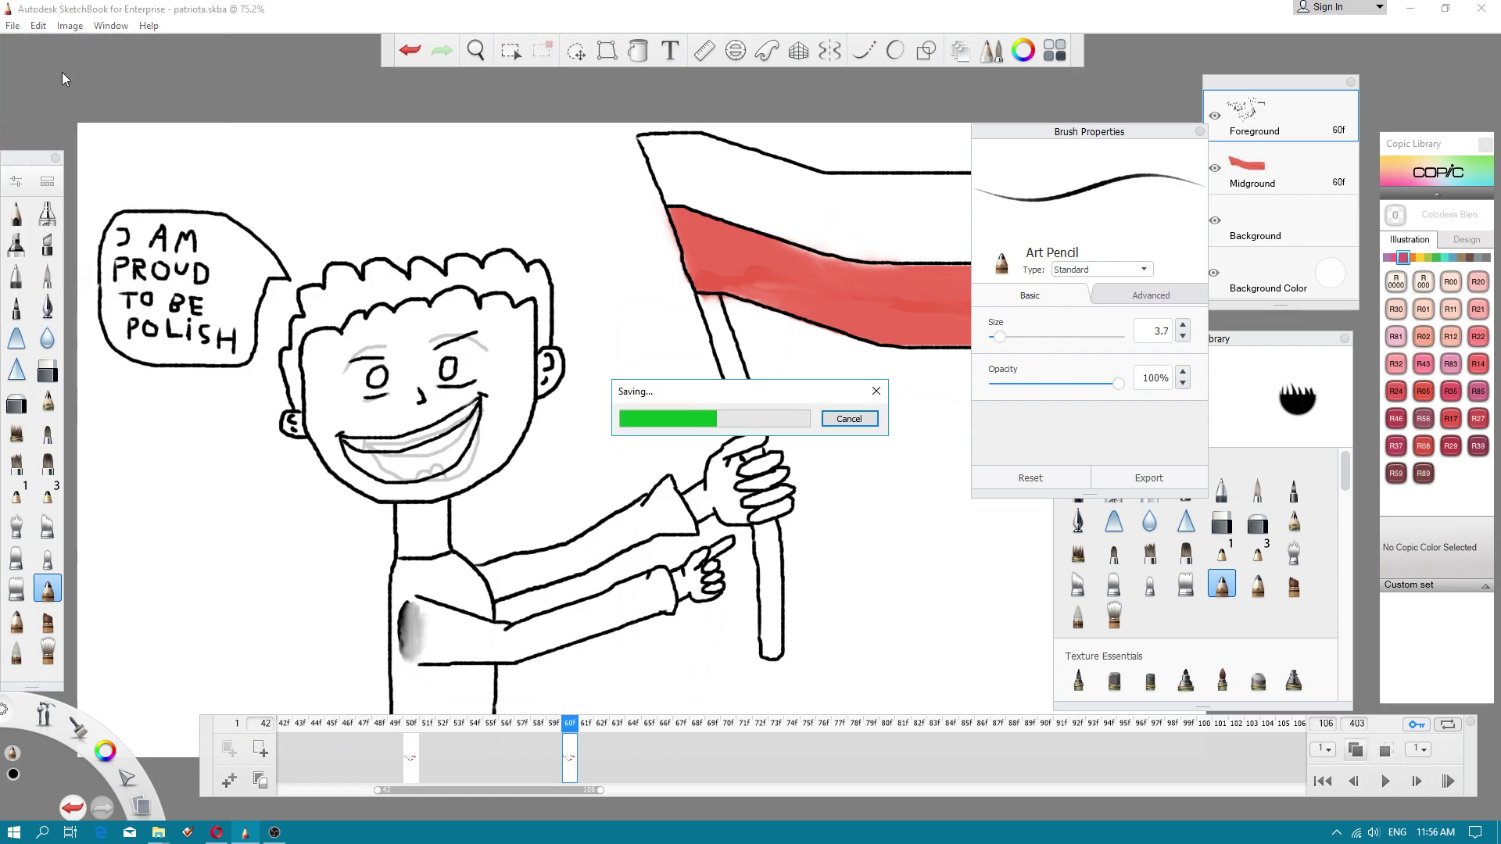
click(14, 26)
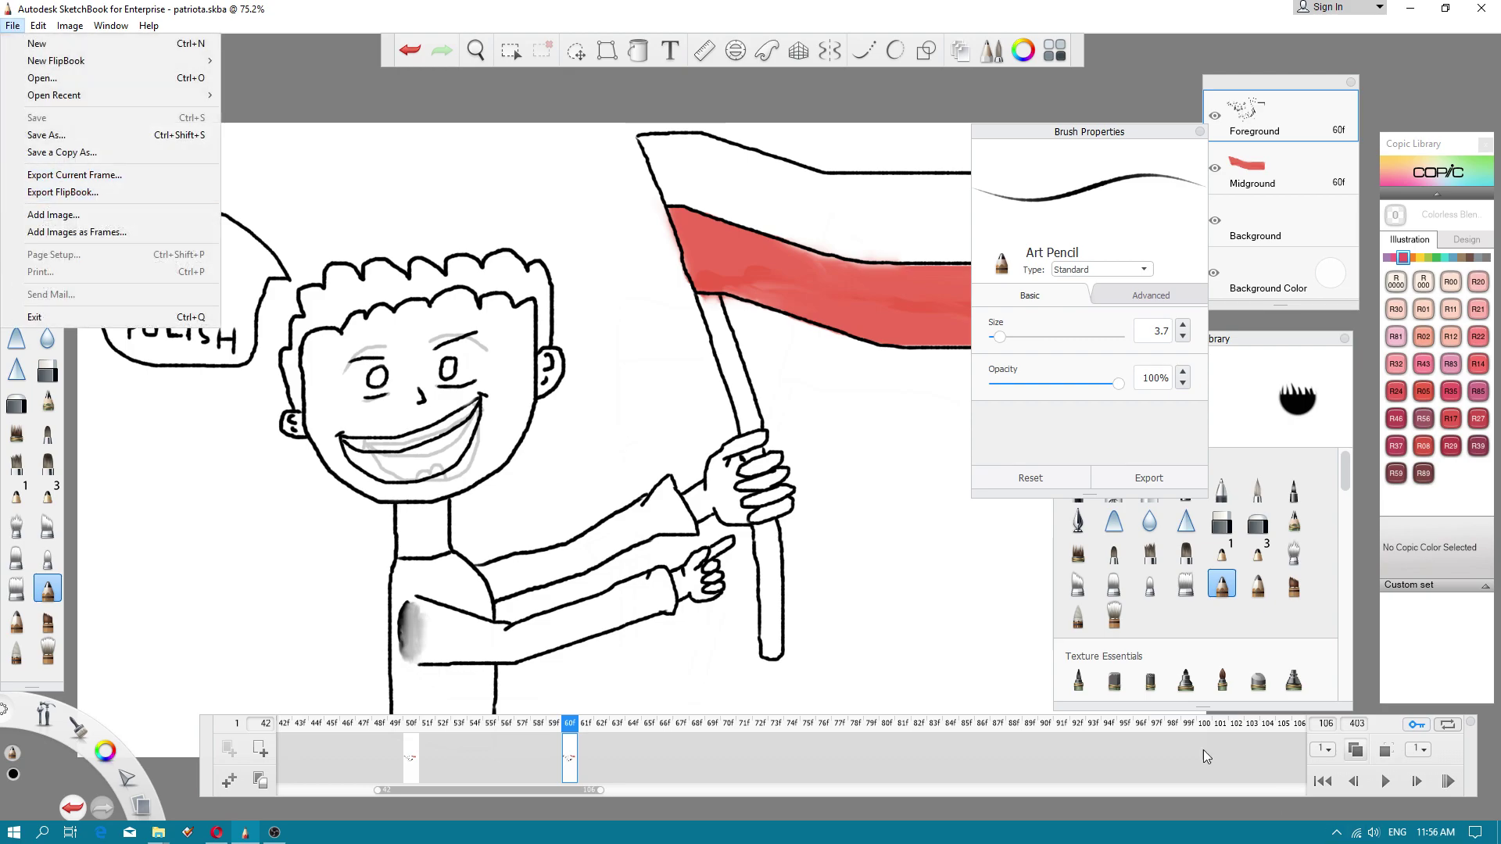
click(529, 789)
drag(529, 789, 561, 790)
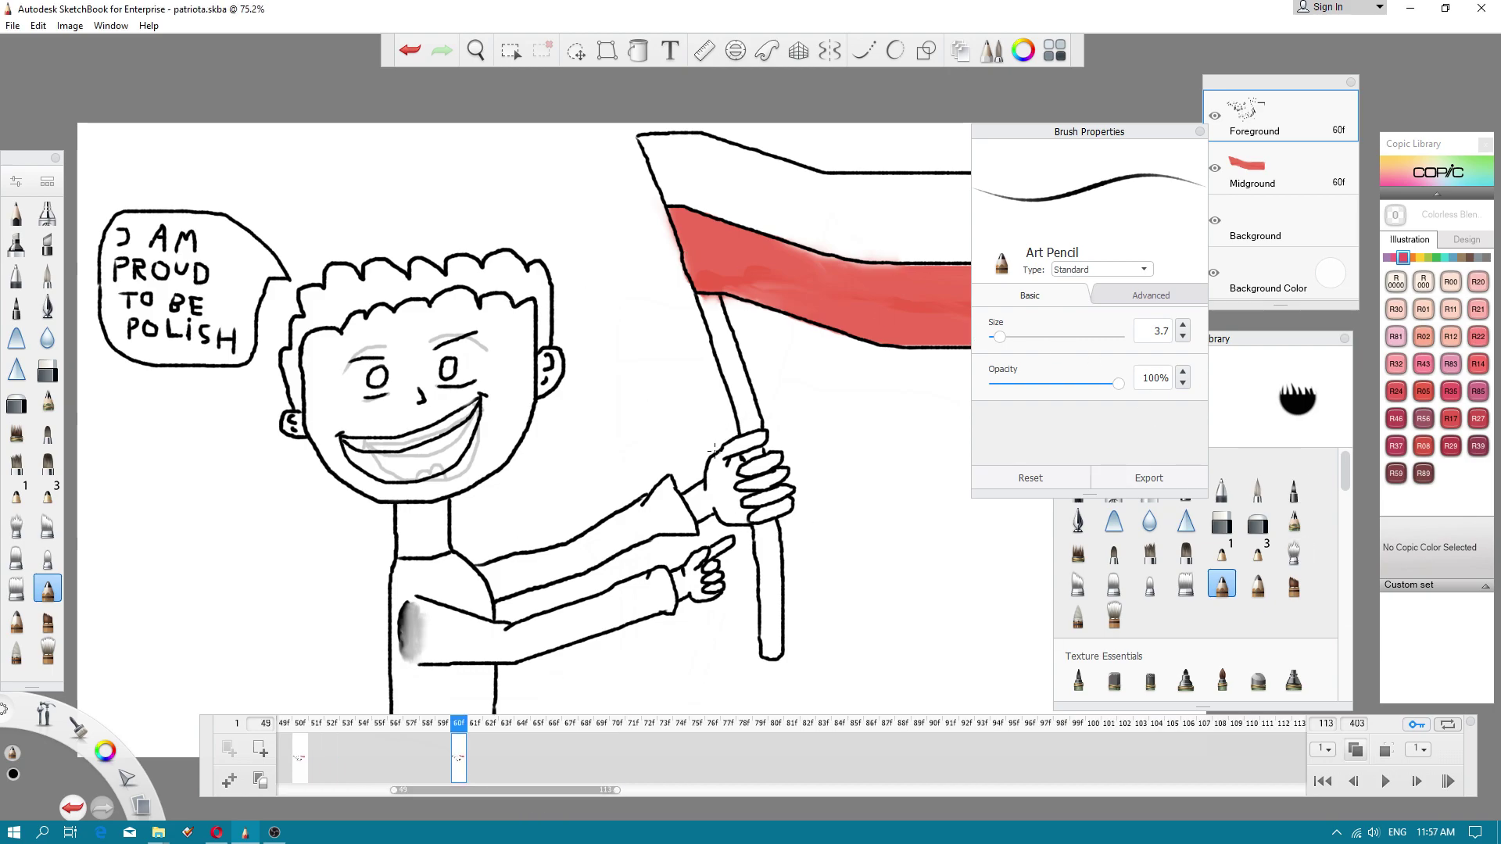
- Zoom out, pan and reset the canvas rotation so the flag and pole sit centred and upright
key(space)
mouse_move(688, 452)
mouse_down()
mouse_move(491, 461)
mouse_move(820, 415)
mouse_move(659, 429)
mouse_move(696, 435)
mouse_move(735, 418)
mouse_move(684, 415)
mouse_move(800, 389)
mouse_move(724, 389)
mouse_move(781, 384)
mouse_move(881, 473)
mouse_move(657, 378)
mouse_move(716, 363)
mouse_move(690, 503)
mouse_move(660, 446)
mouse_move(660, 344)
mouse_move(578, 379)
mouse_move(837, 385)
mouse_move(480, 388)
mouse_move(680, 385)
mouse_move(767, 419)
mouse_move(580, 420)
mouse_move(714, 420)
mouse_move(777, 292)
mouse_move(928, 275)
mouse_up()
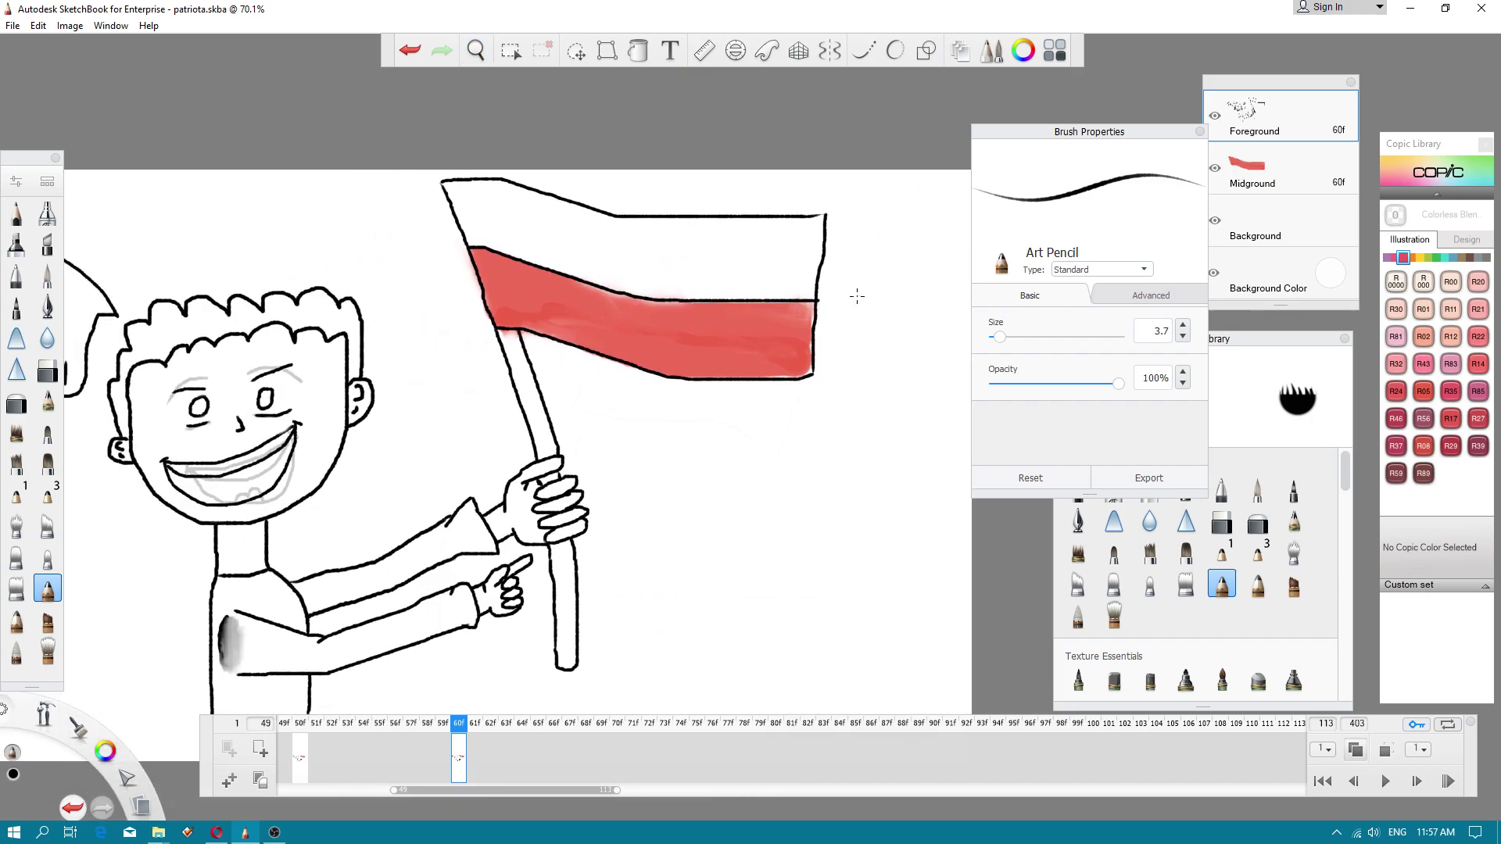
key(space)
drag(705, 364, 744, 312)
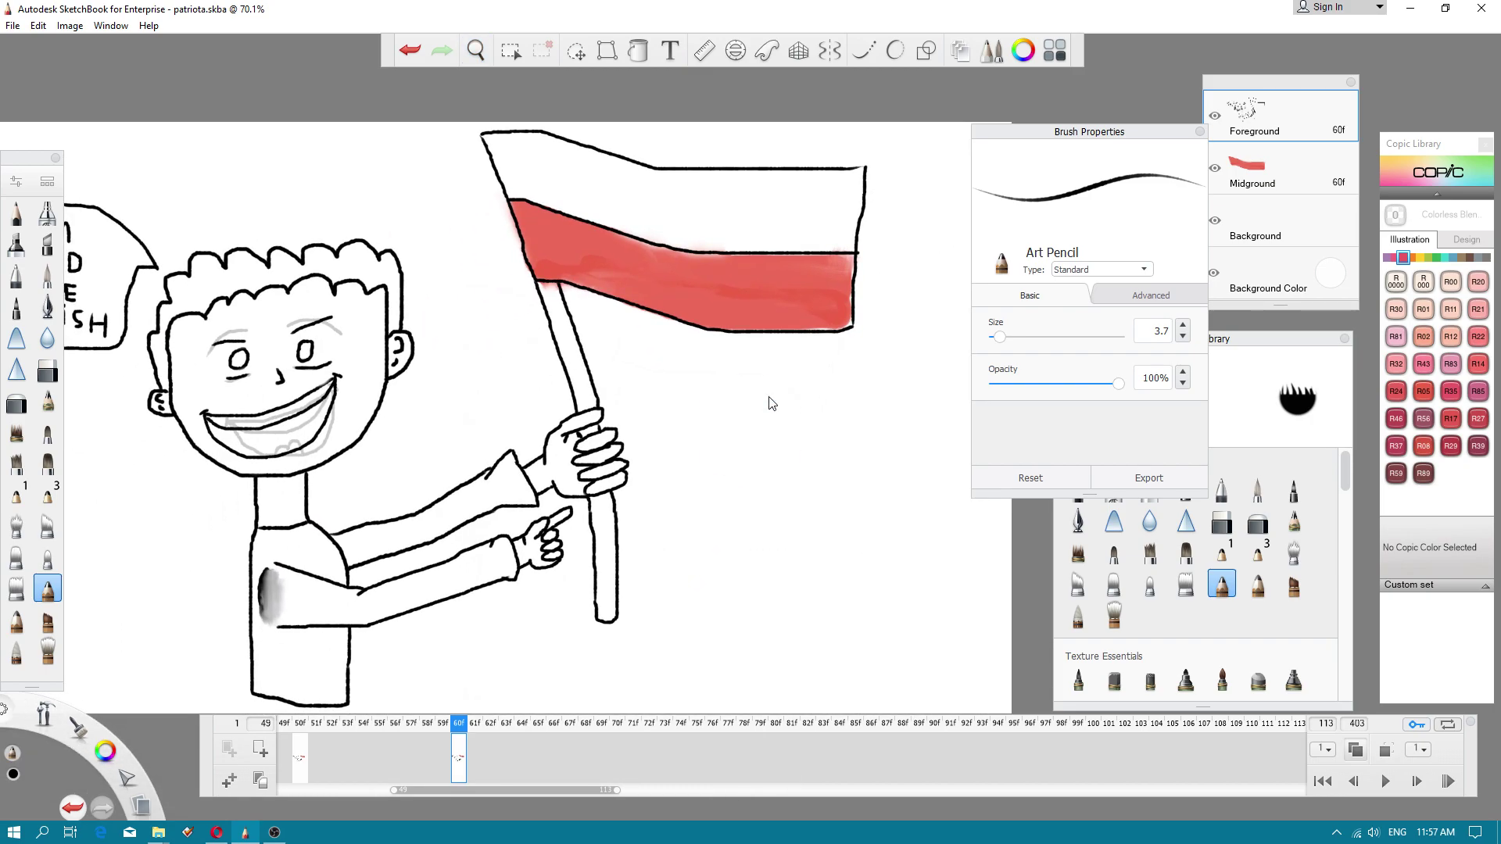
key(space)
drag(769, 449, 625, 484)
key(space)
- Erase the black outline of the flagpole and gripping hand with the Hard Eraser
click(48, 371)
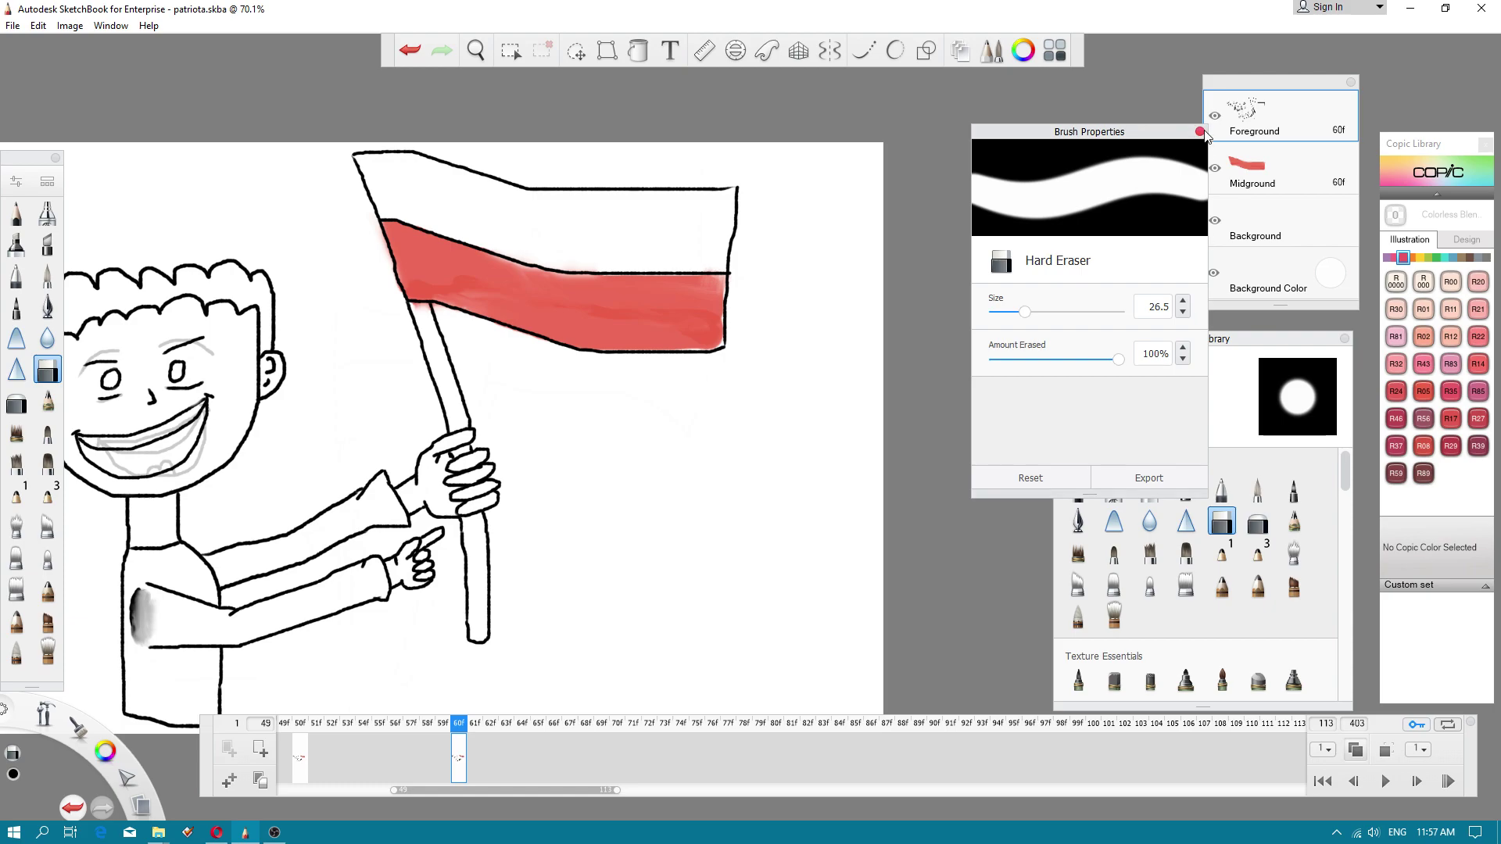
drag(1262, 83, 1295, 67)
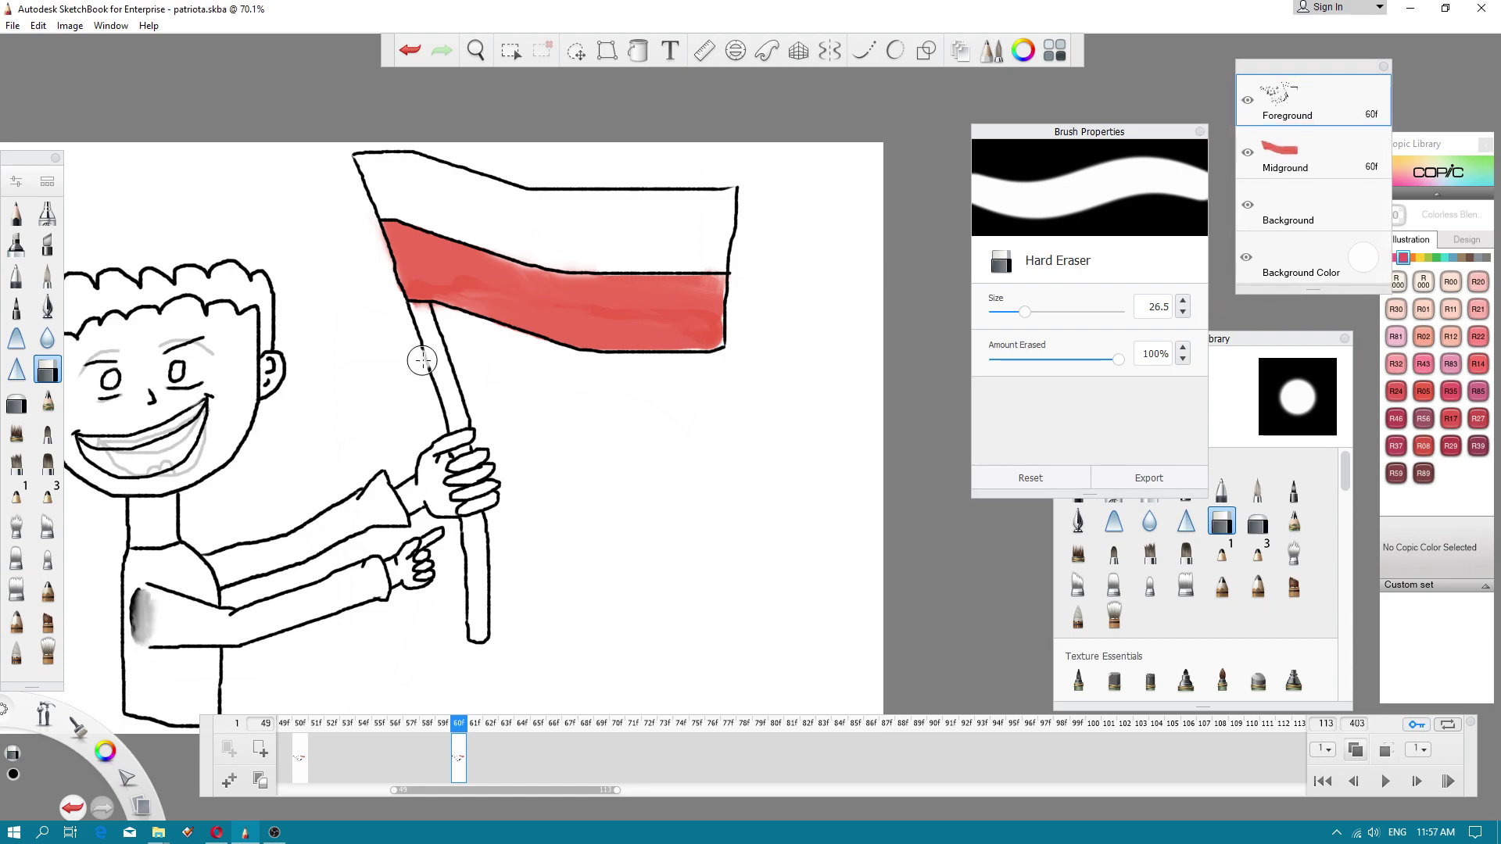
mouse_move(438, 372)
mouse_down()
mouse_move(439, 457)
mouse_move(477, 560)
mouse_move(476, 478)
mouse_move(446, 388)
mouse_move(470, 661)
mouse_move(487, 609)
mouse_move(477, 449)
mouse_up()
mouse_move(436, 362)
mouse_down()
mouse_move(364, 166)
mouse_move(458, 342)
mouse_move(448, 303)
mouse_move(379, 153)
mouse_up()
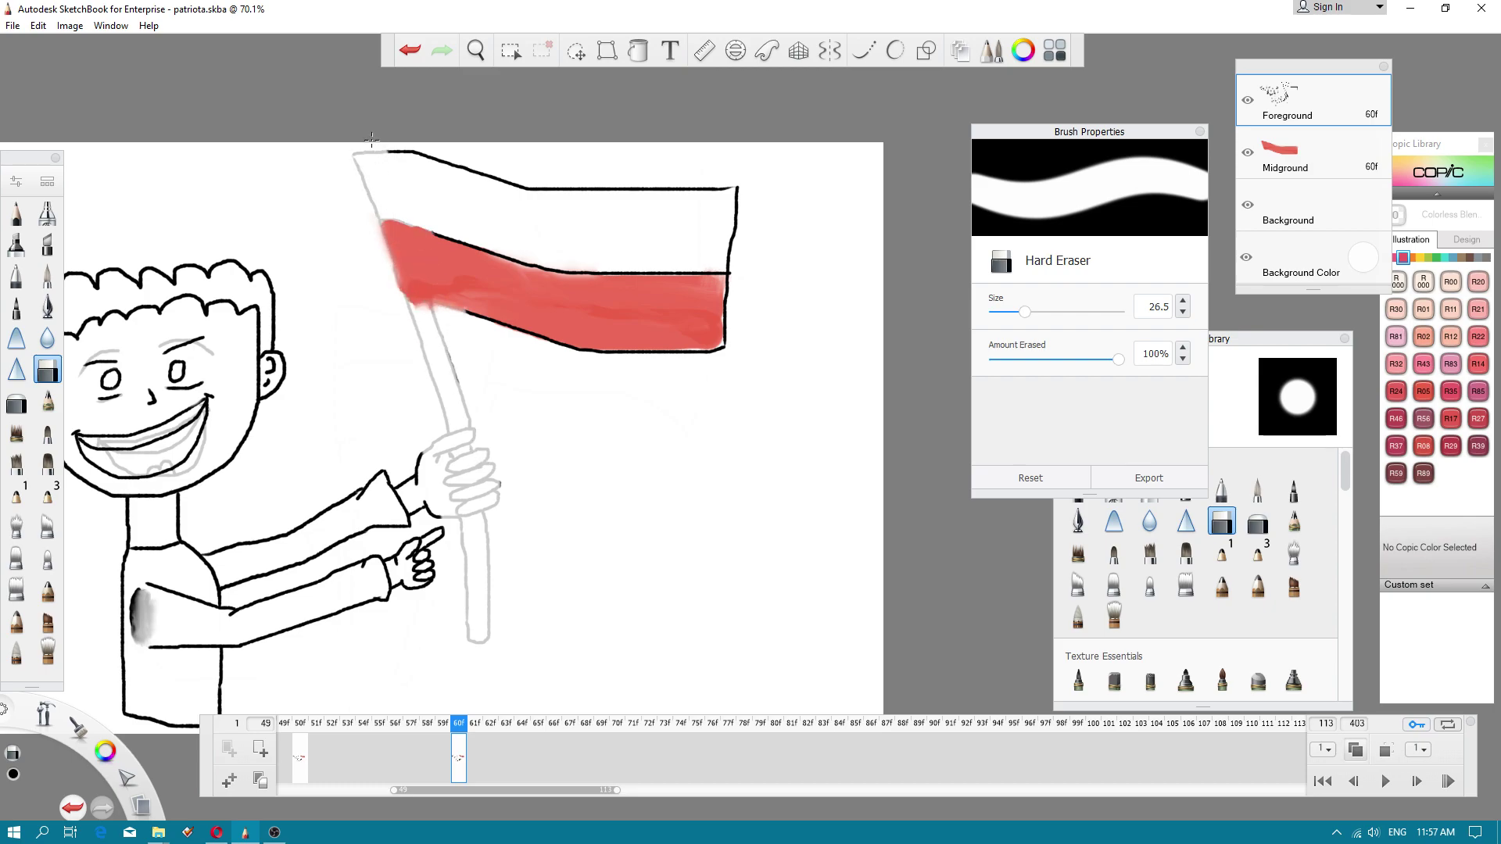
- On the Midground layer, erase the red paint beside the flagpole
click(1300, 177)
mouse_move(423, 325)
mouse_down()
mouse_move(380, 185)
mouse_move(390, 297)
mouse_move(419, 334)
mouse_move(408, 222)
mouse_up()
drag(443, 340, 412, 225)
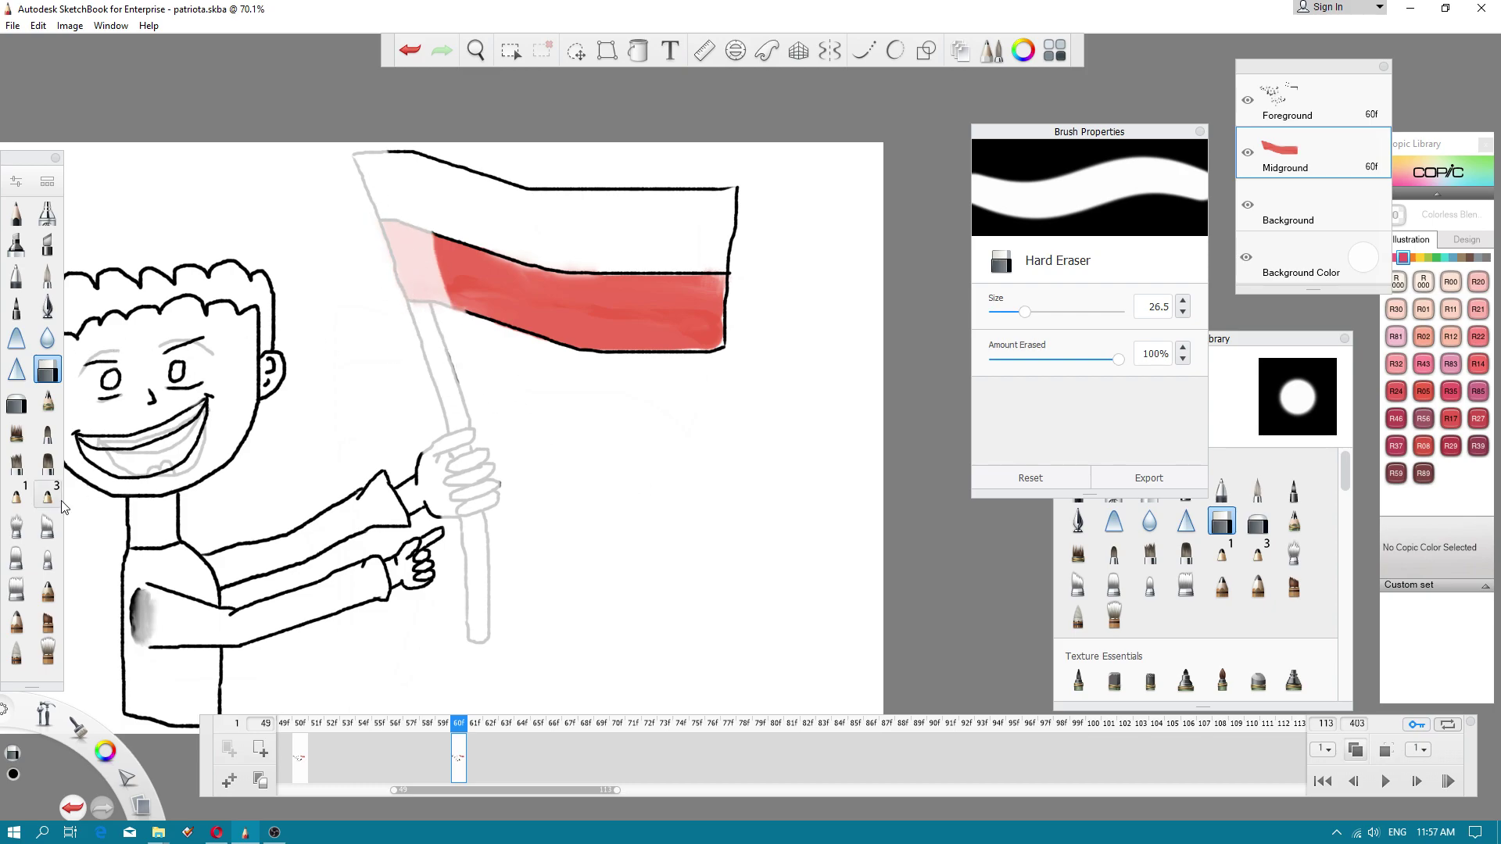
click(48, 588)
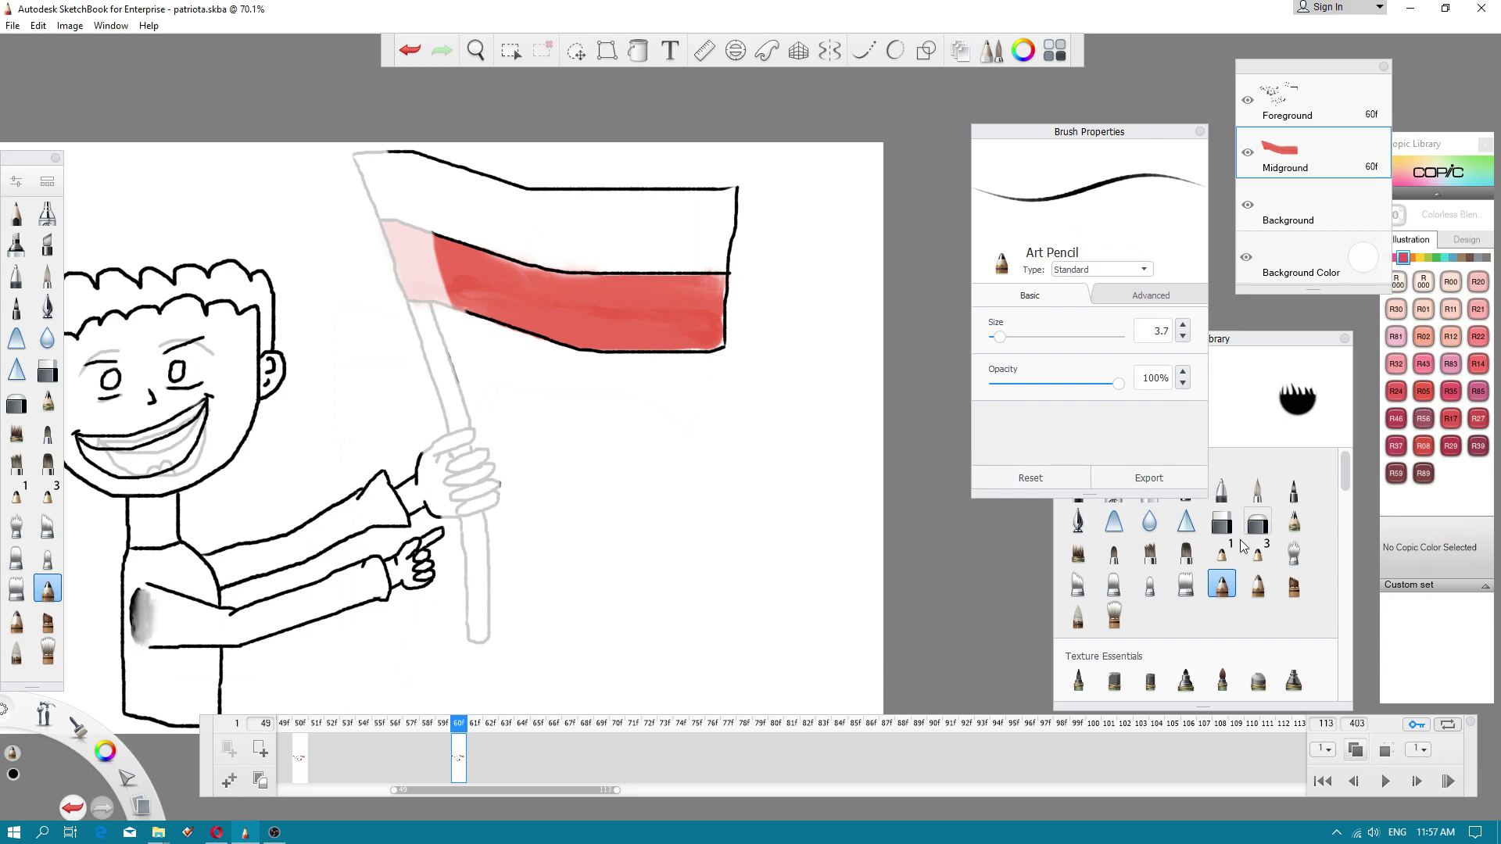
- Pick Copic 110 Special Black and ink the lower flagpole's edge and bottom end
click(1478, 258)
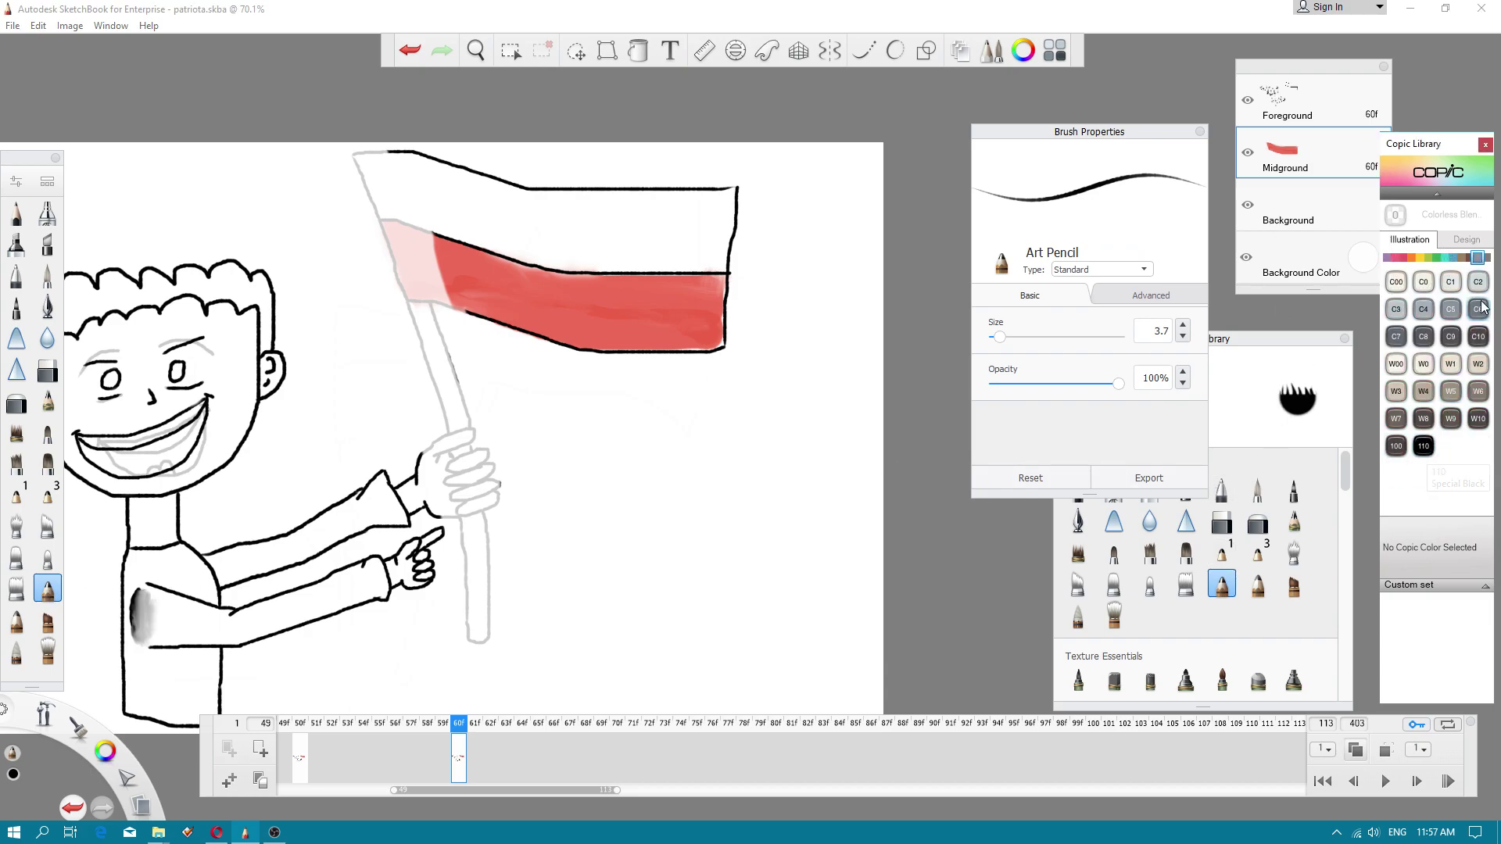
click(1423, 446)
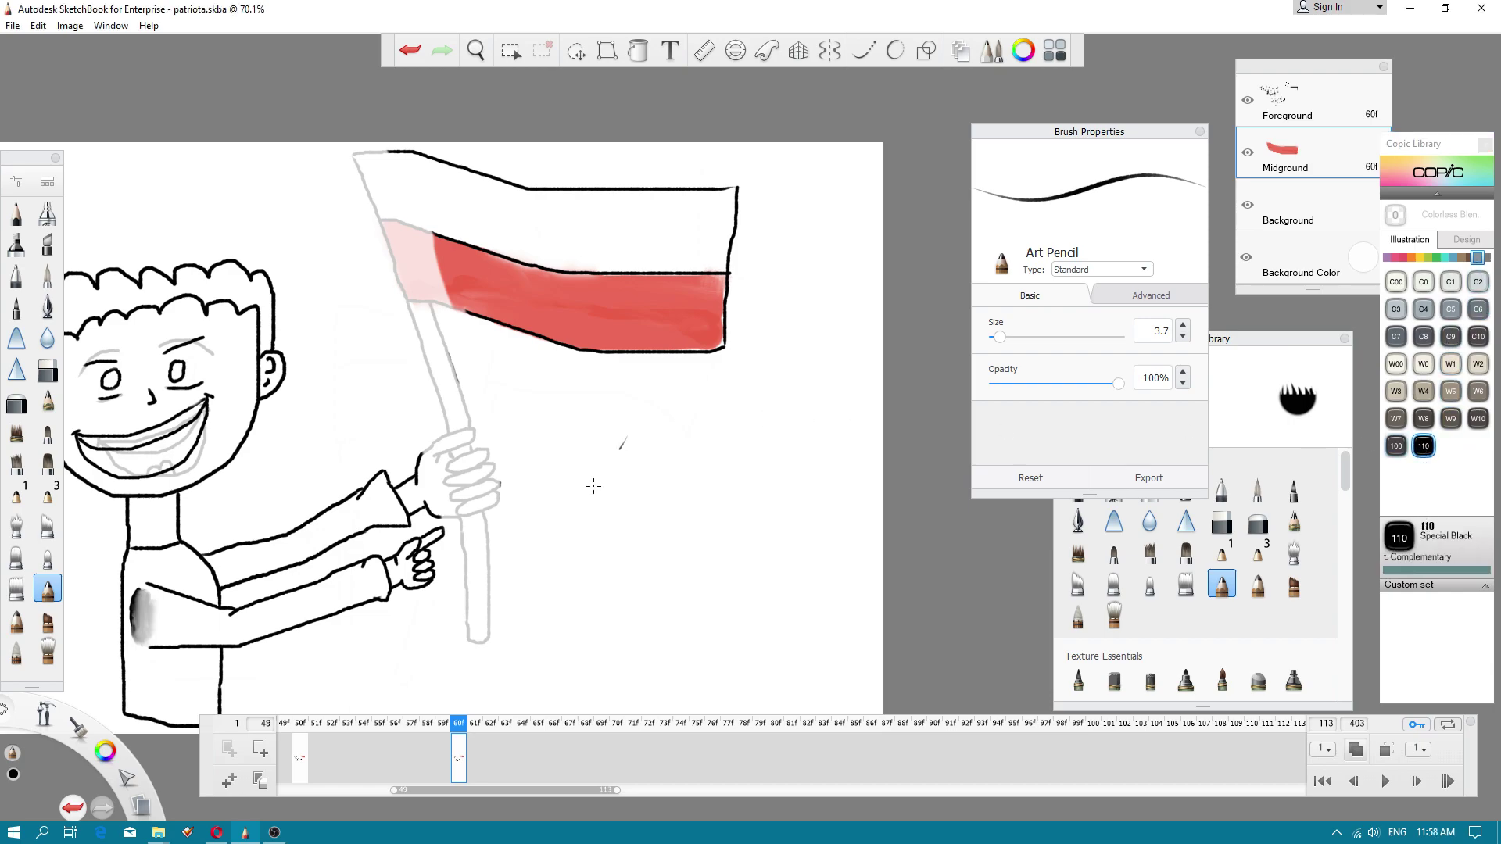
drag(625, 439, 541, 565)
key(ctrl+z)
scroll(466, 532, up, 3)
drag(520, 655, 468, 509)
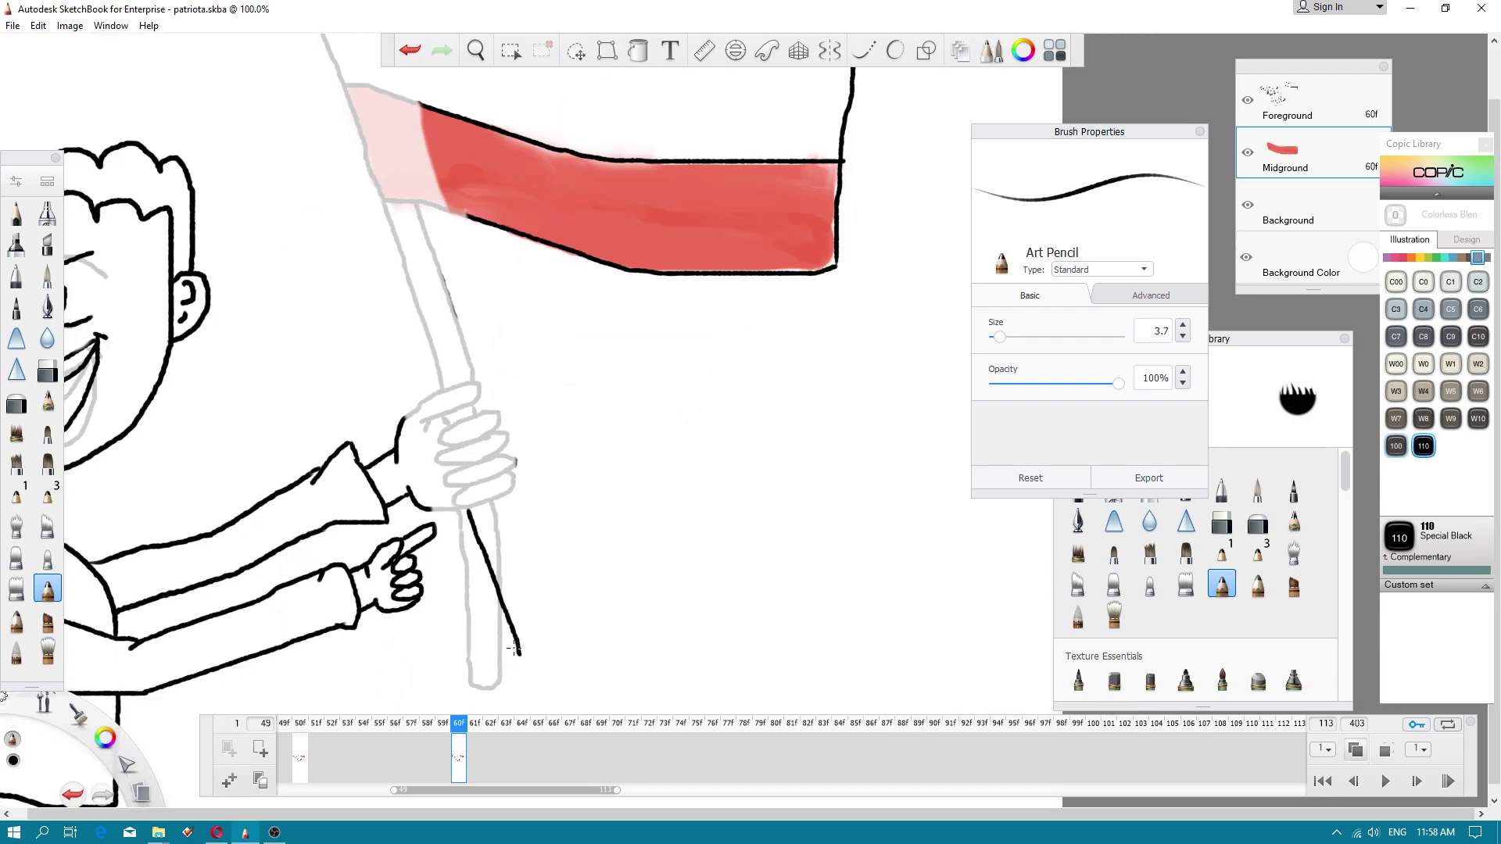
mouse_move(546, 667)
mouse_down()
mouse_move(557, 657)
mouse_move(495, 505)
mouse_up()
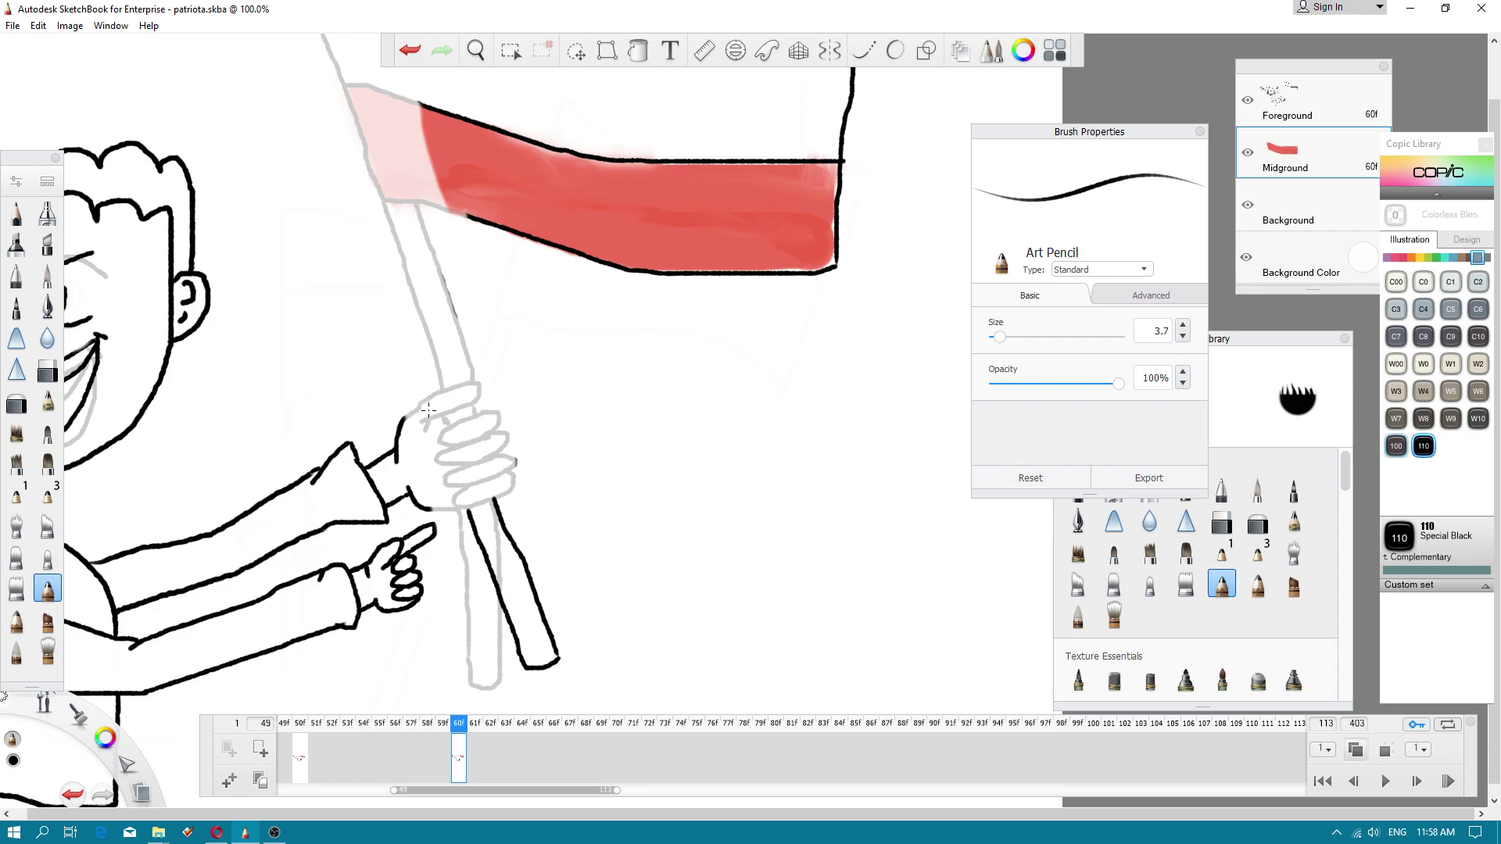
- Outline the thumb and two fingers, then extend the pole's edge and hand's lower edge
mouse_move(412, 407)
mouse_down()
mouse_move(486, 372)
mouse_move(425, 416)
mouse_move(478, 390)
mouse_move(447, 420)
mouse_move(461, 426)
mouse_move(489, 395)
mouse_move(455, 440)
mouse_move(488, 424)
mouse_up()
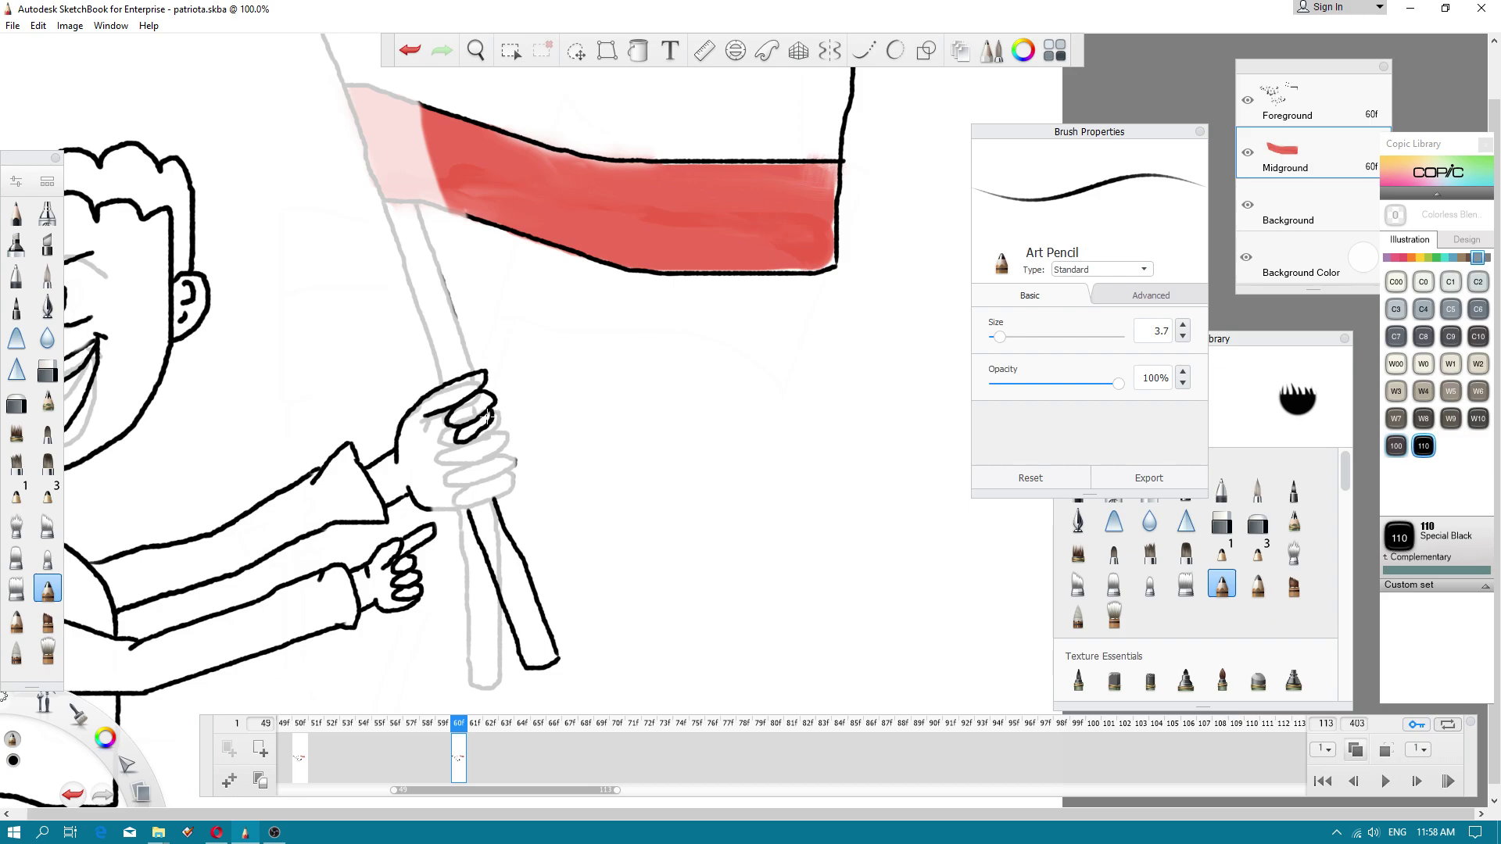
key(ctrl+z)
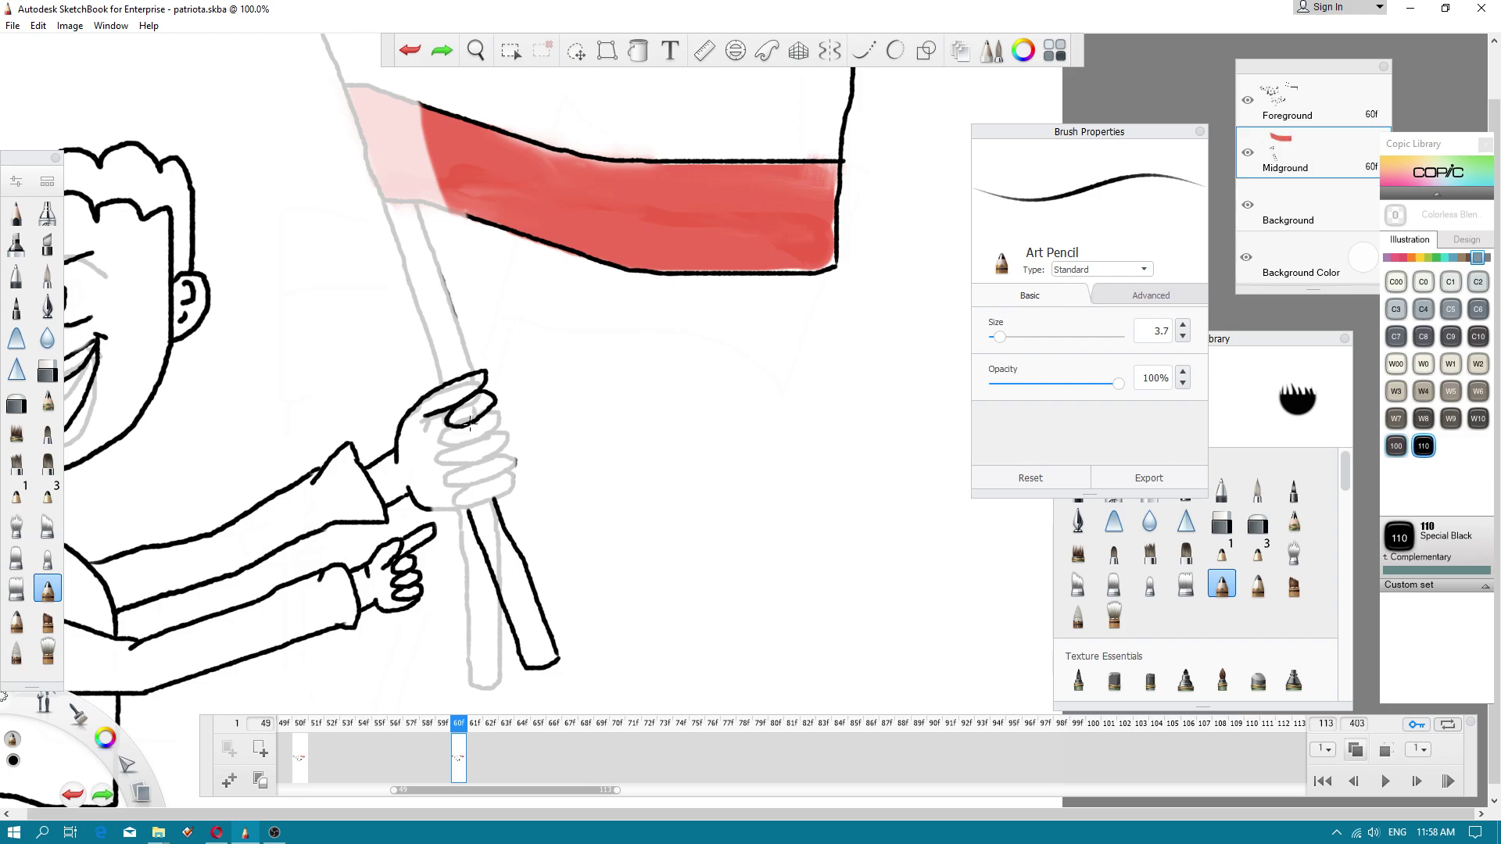
mouse_move(453, 439)
mouse_down()
mouse_move(501, 431)
mouse_move(494, 407)
mouse_up()
mouse_move(464, 460)
mouse_down()
mouse_move(493, 452)
mouse_move(503, 471)
mouse_move(494, 451)
mouse_up()
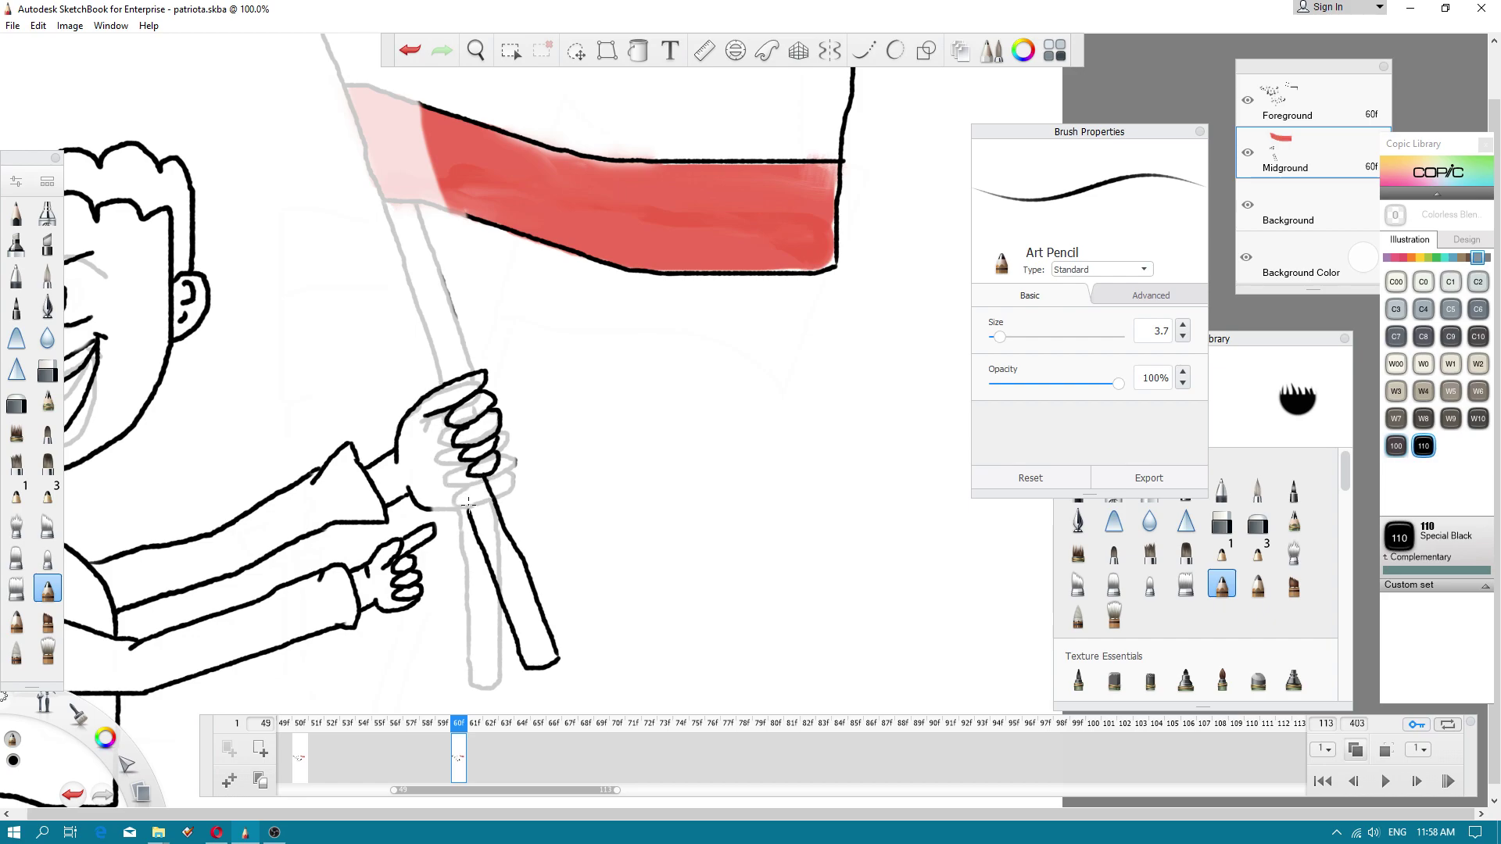
drag(469, 517, 435, 431)
drag(430, 510, 464, 509)
- Trace the flagpole's left edge in black and draw the flag's edge line beside the pole
key(space)
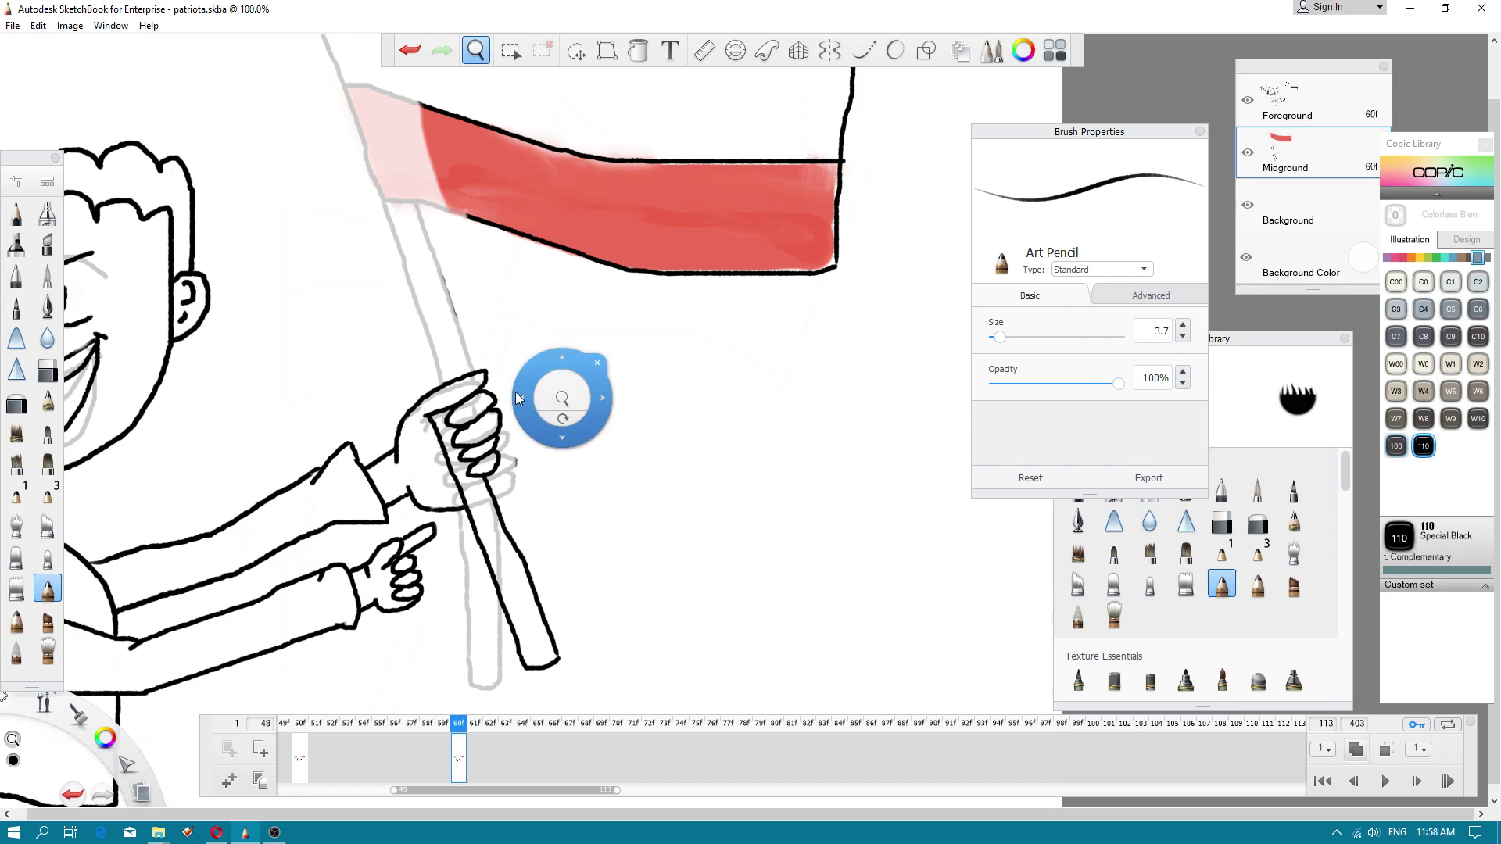
drag(515, 392, 777, 569)
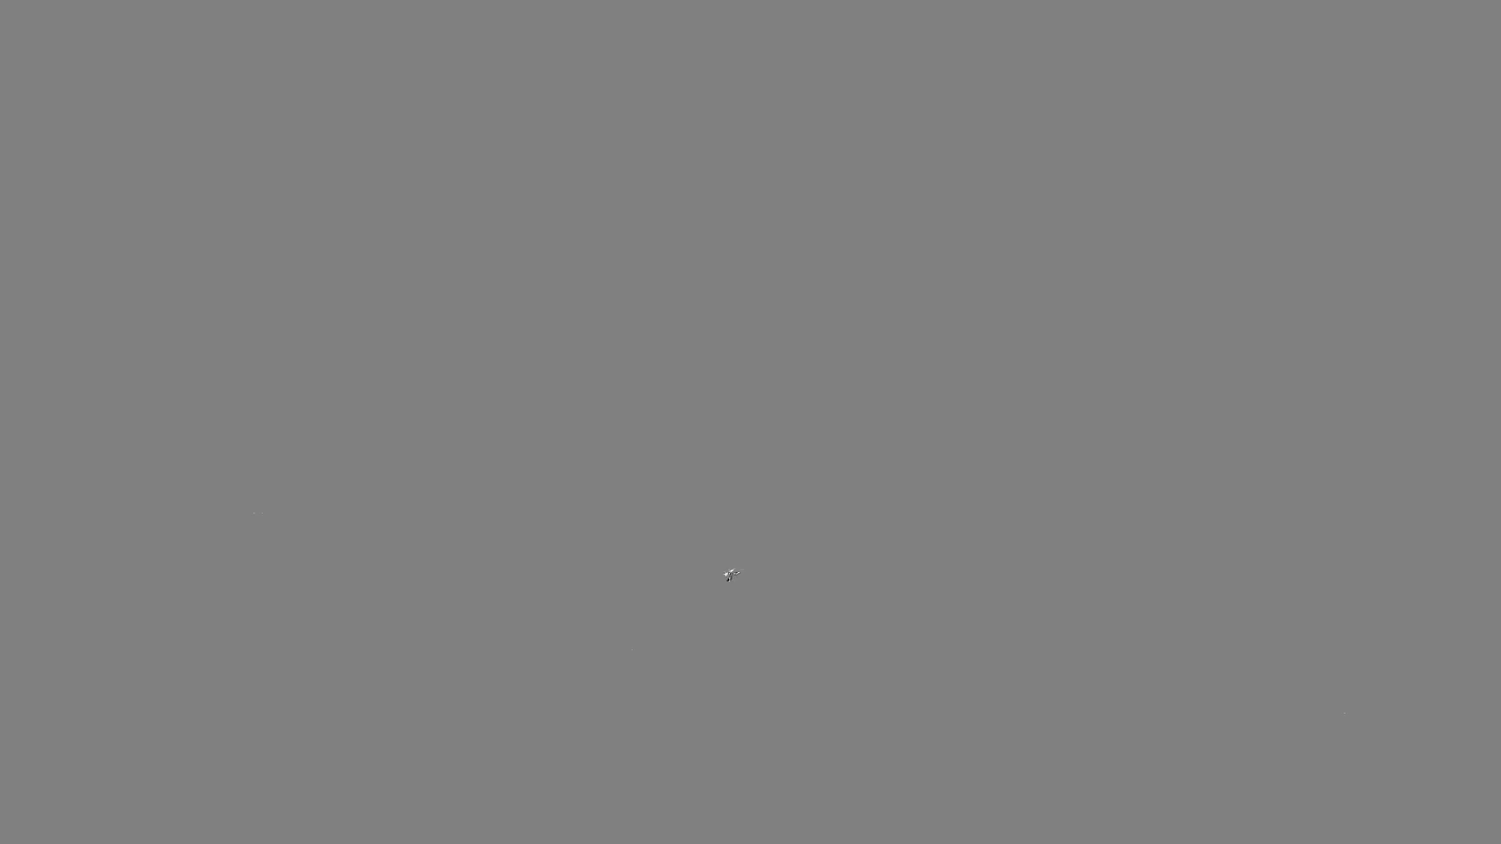
mouse_move(730, 575)
mouse_down()
mouse_move(588, 176)
mouse_move(671, 164)
mouse_move(607, 166)
mouse_up()
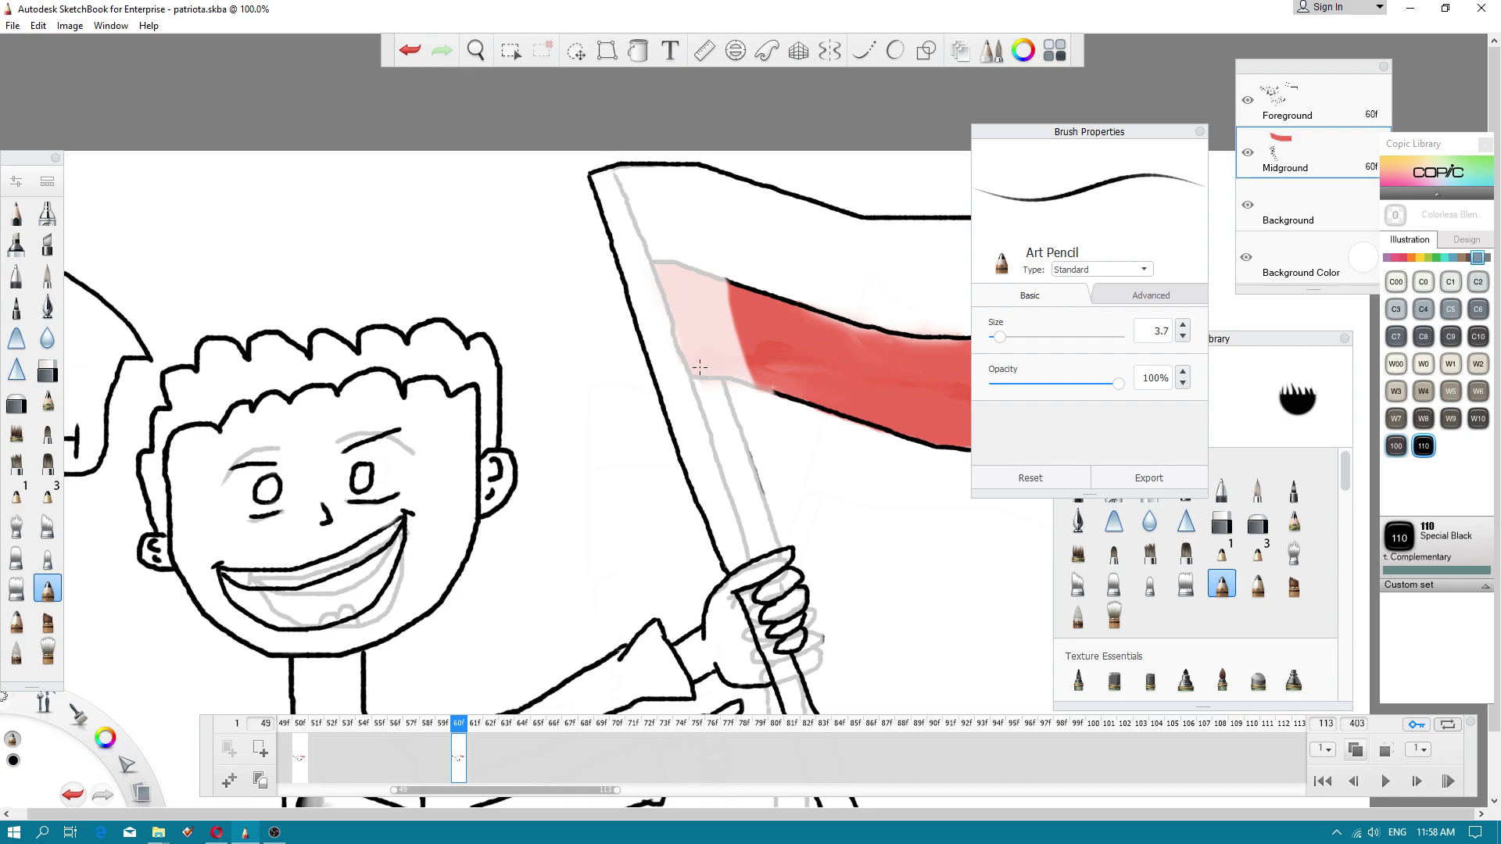
key(space)
drag(618, 182, 739, 542)
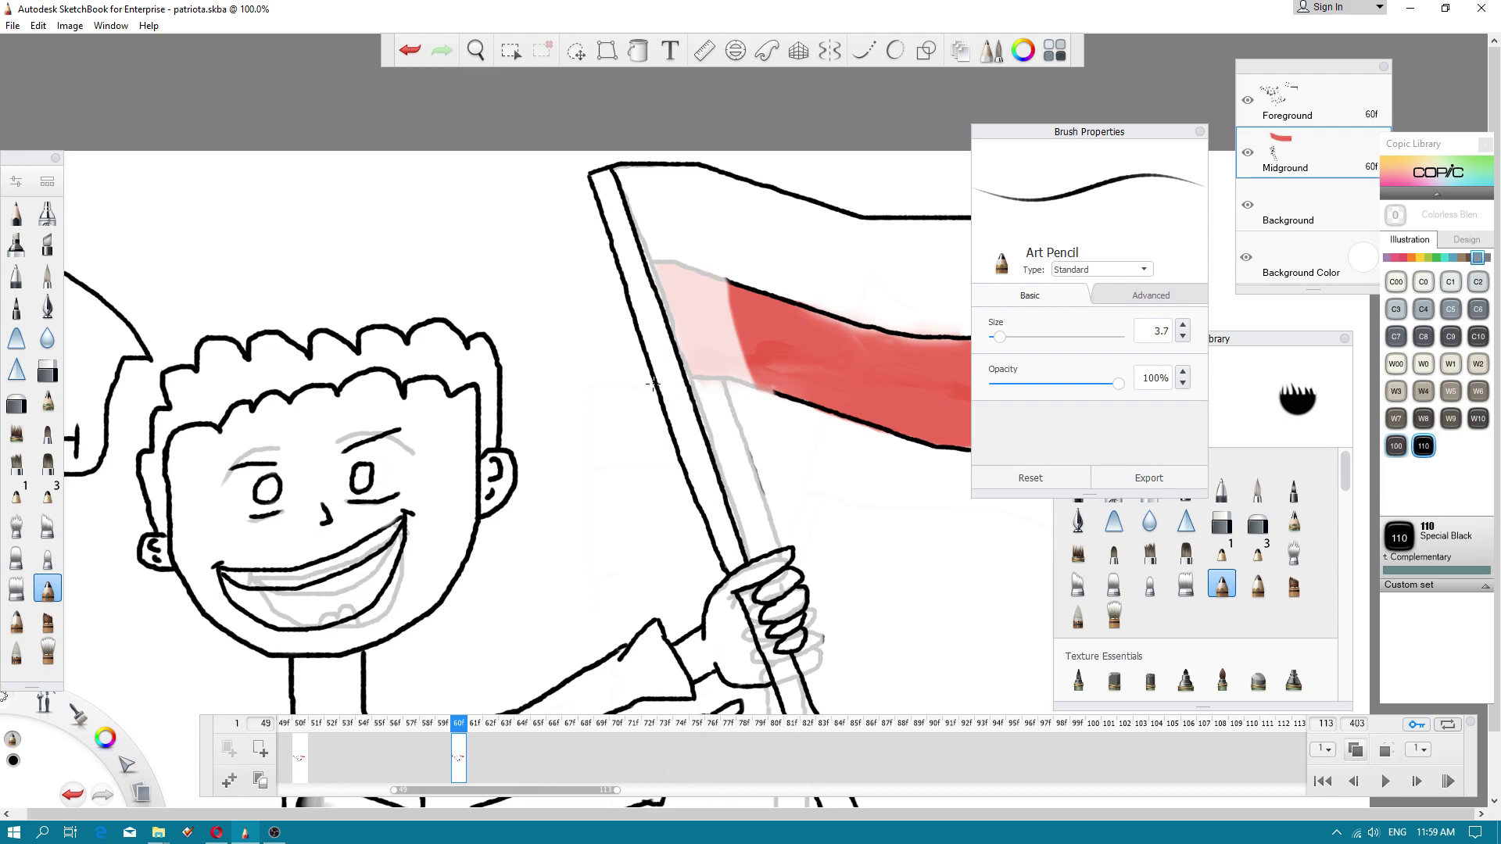
drag(657, 381, 751, 382)
drag(727, 280, 630, 265)
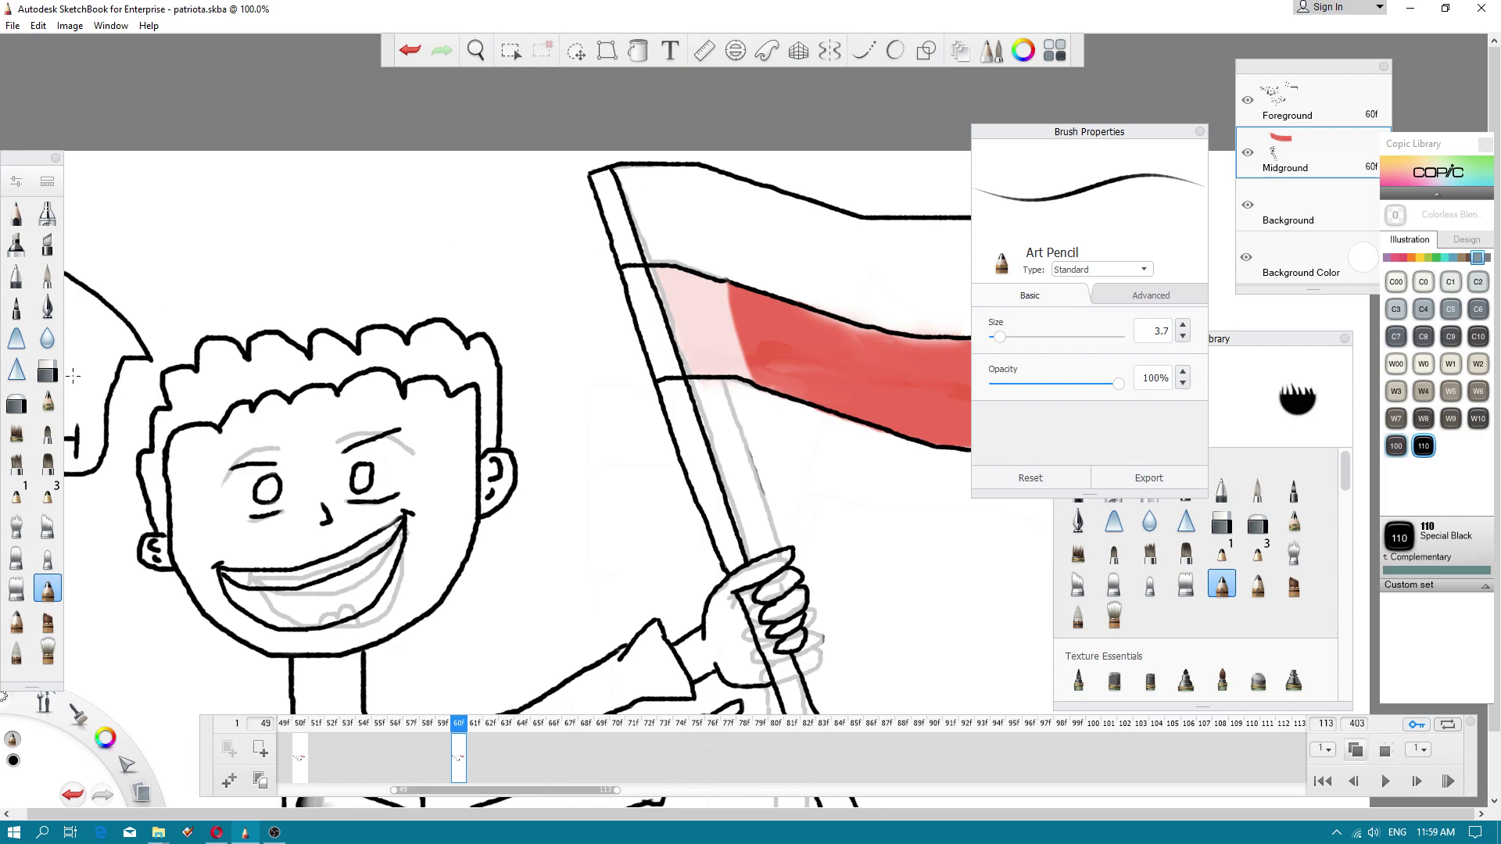
- With the Hard Eraser at size 13.6, erase the flag-edge crossings on the pole and the lower finger outlines
click(47, 372)
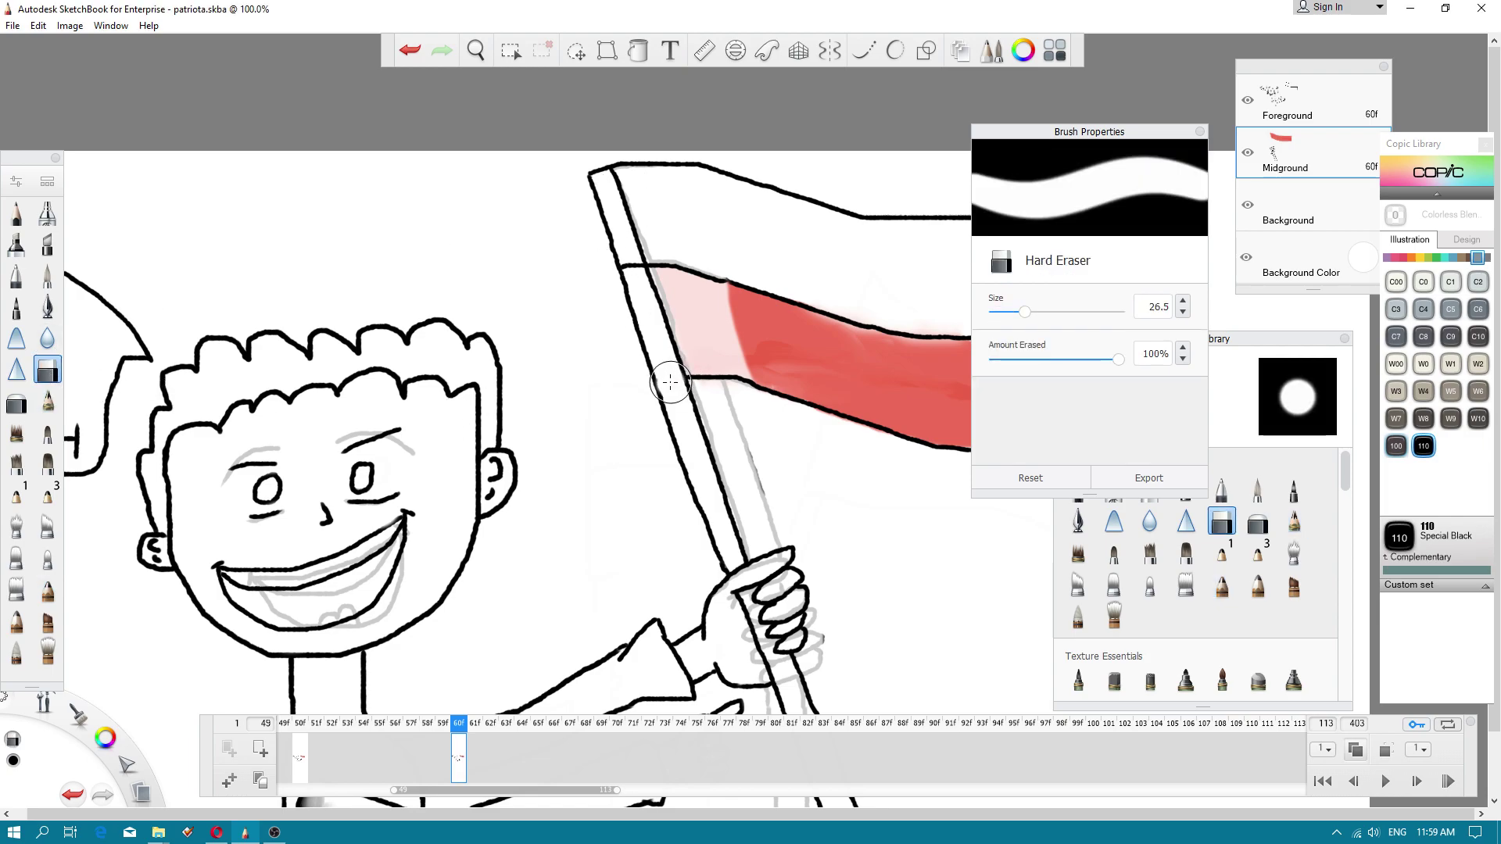
drag(1025, 312, 1010, 312)
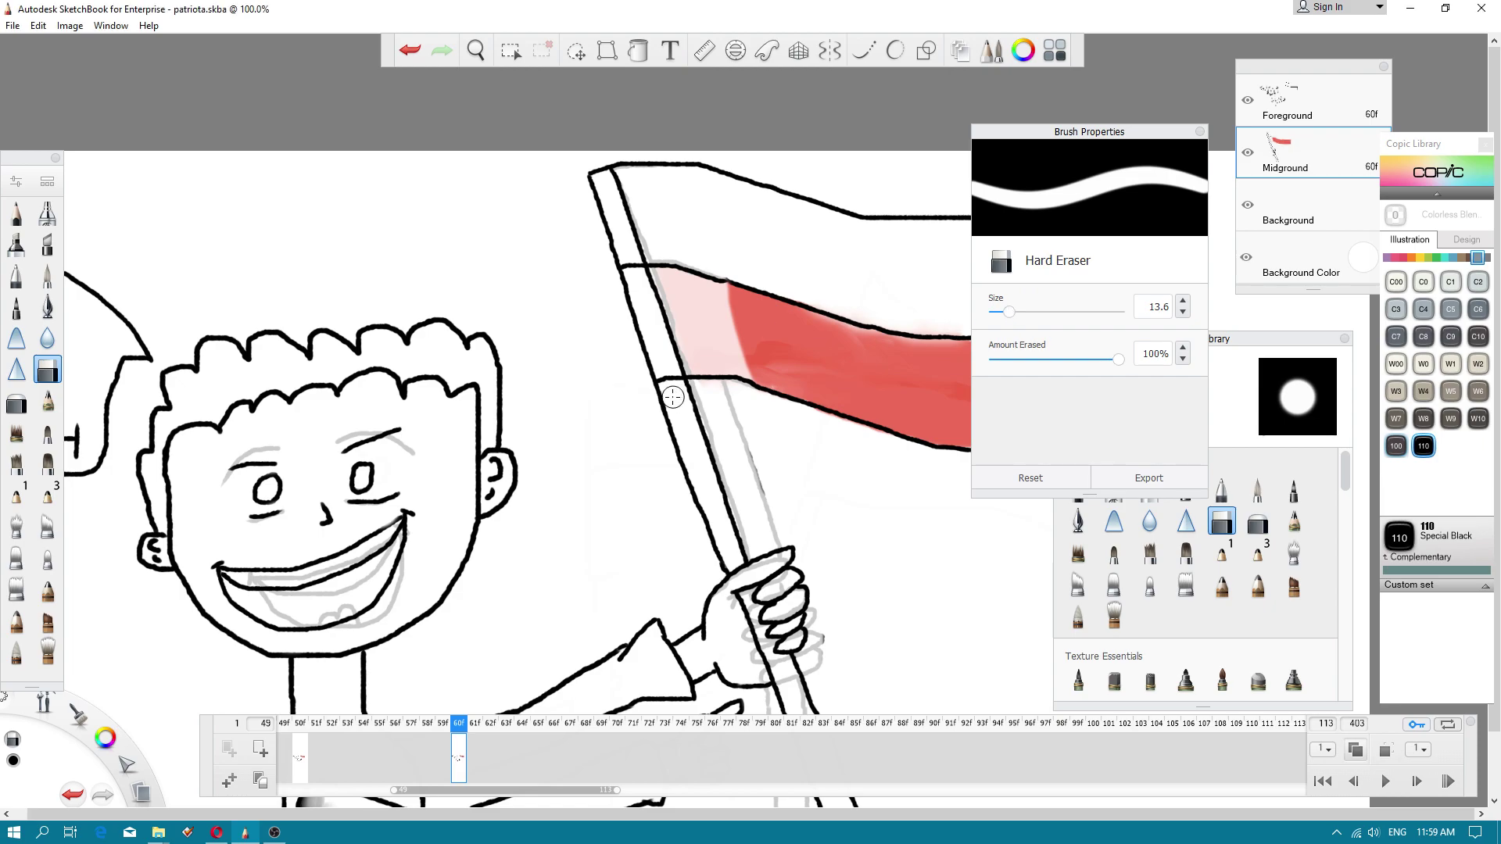
drag(672, 397, 662, 373)
drag(621, 259, 639, 271)
scroll(730, 426, down, 5)
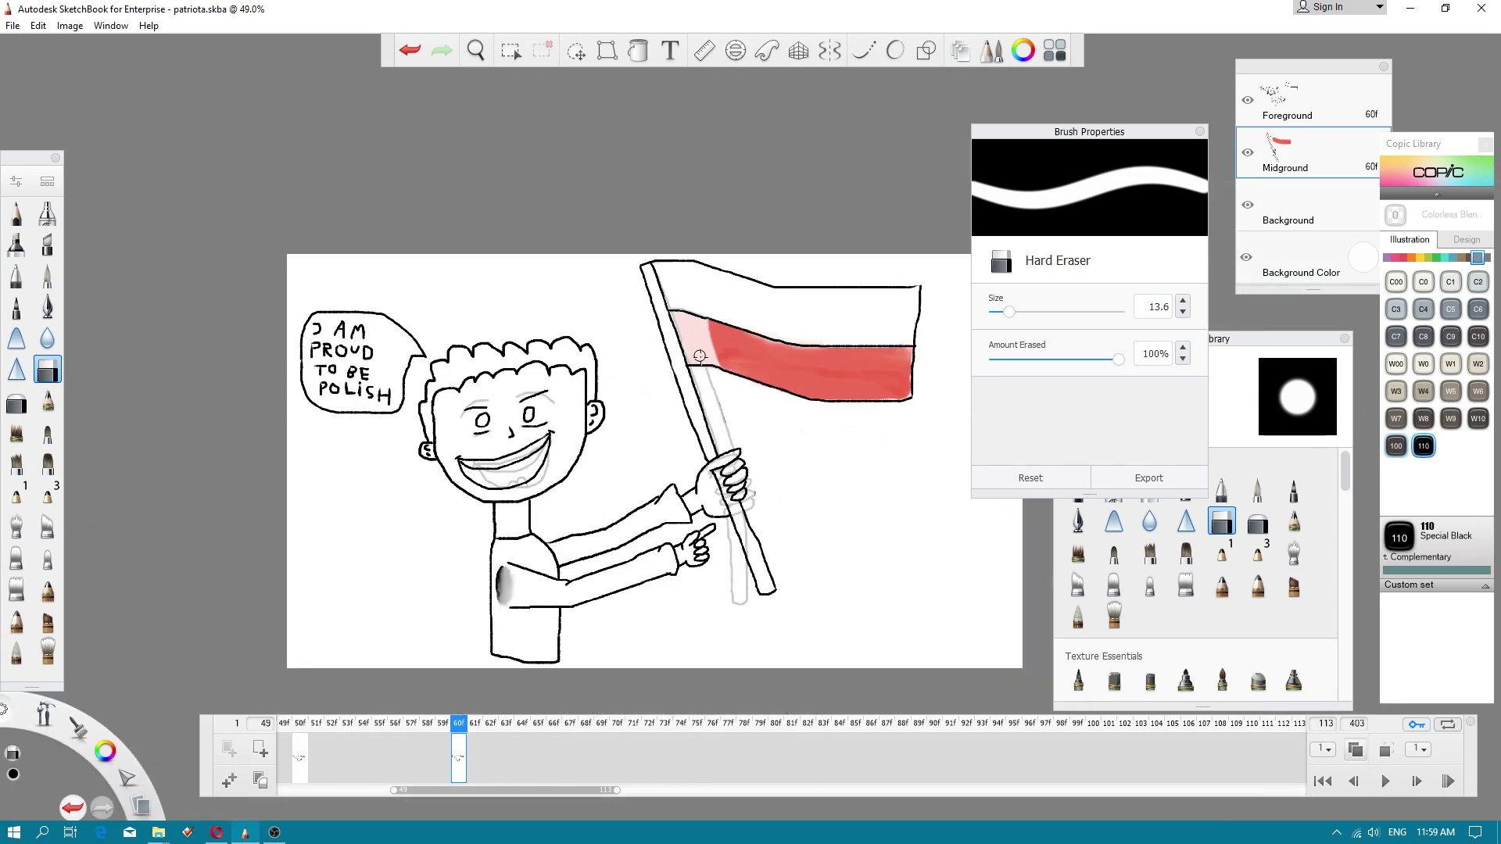
scroll(751, 430, up, 4)
scroll(784, 594, up, 2)
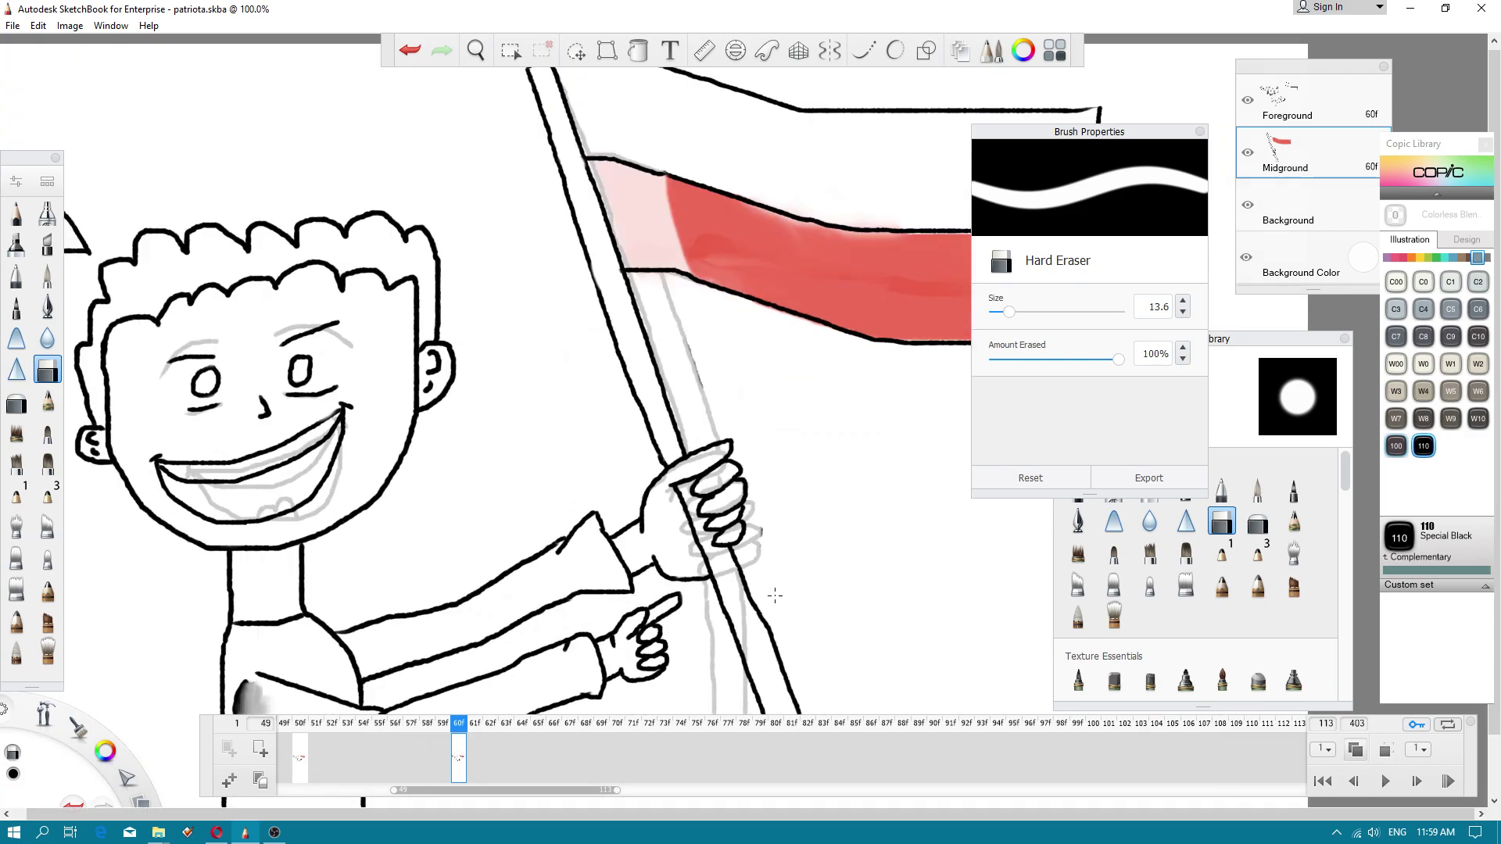
scroll(708, 597, down, 2)
scroll(703, 597, up, 3)
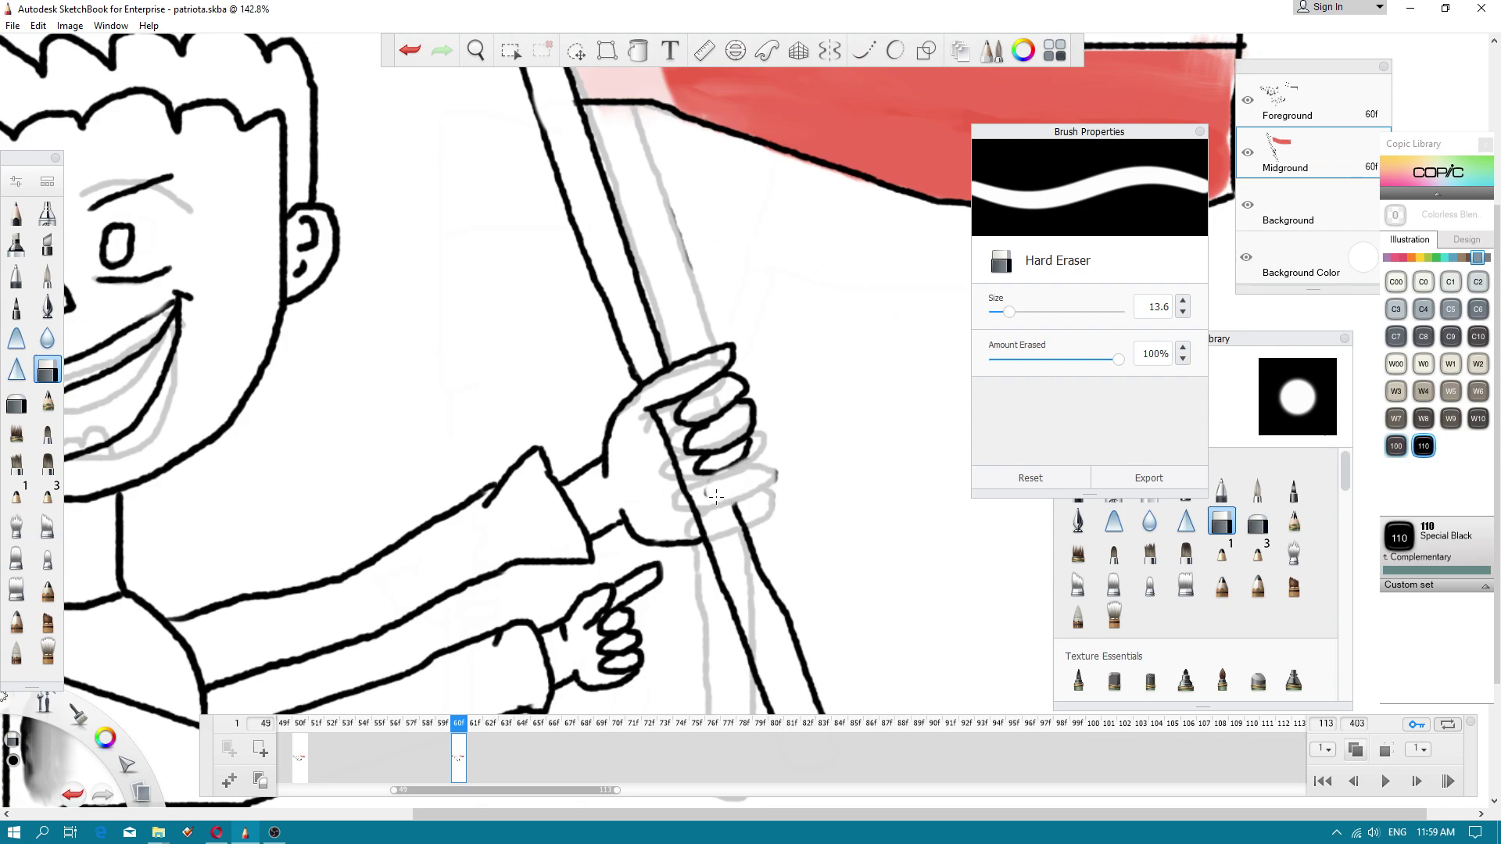
mouse_move(735, 508)
mouse_down()
mouse_move(742, 491)
mouse_move(699, 465)
mouse_move(751, 454)
mouse_up()
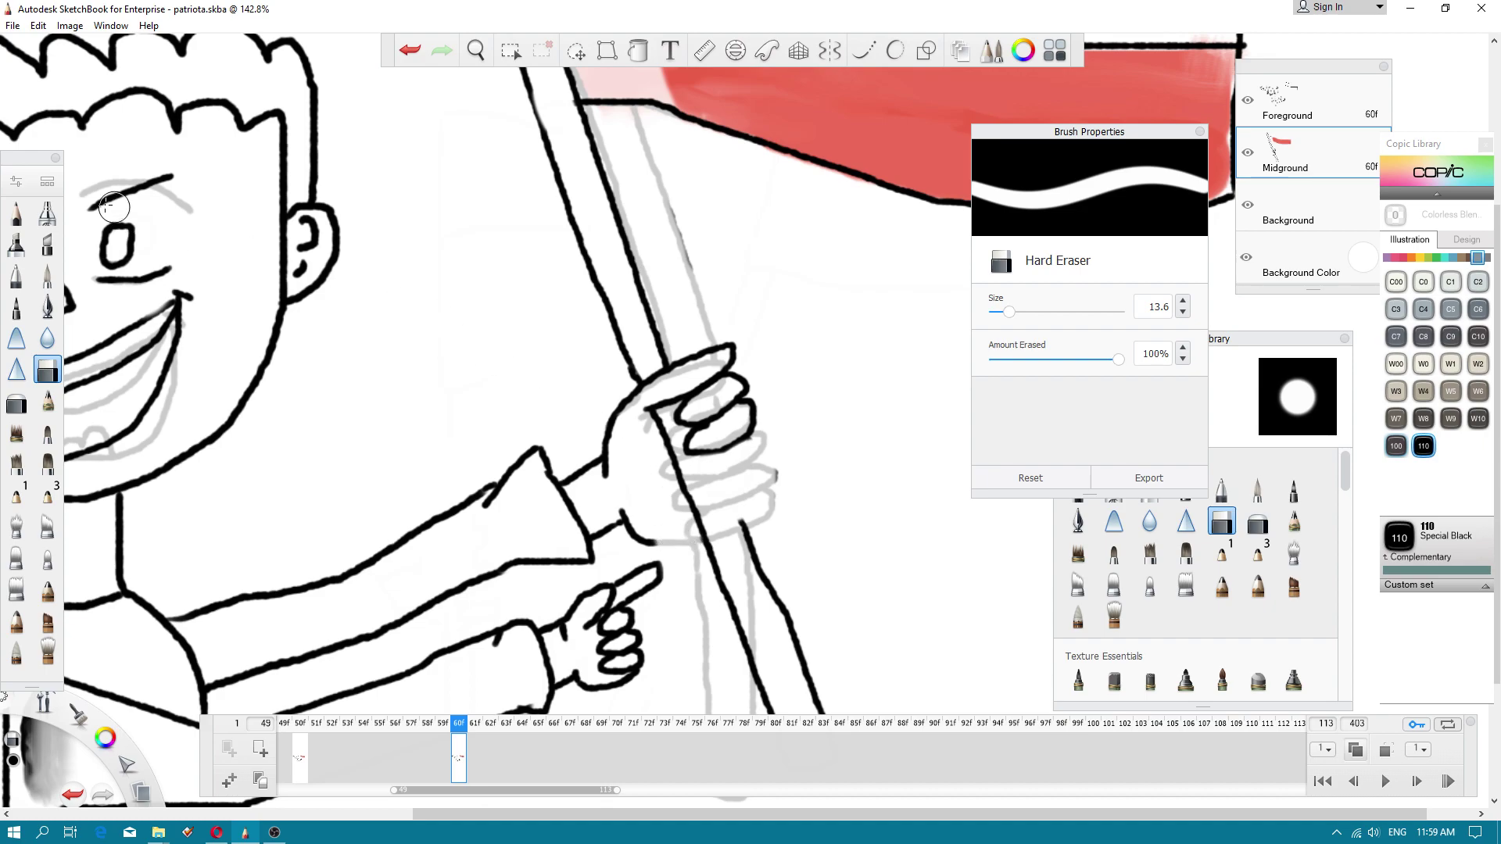
- Draw a new lower finger and extend the hand's bottom outline along the pole
click(48, 588)
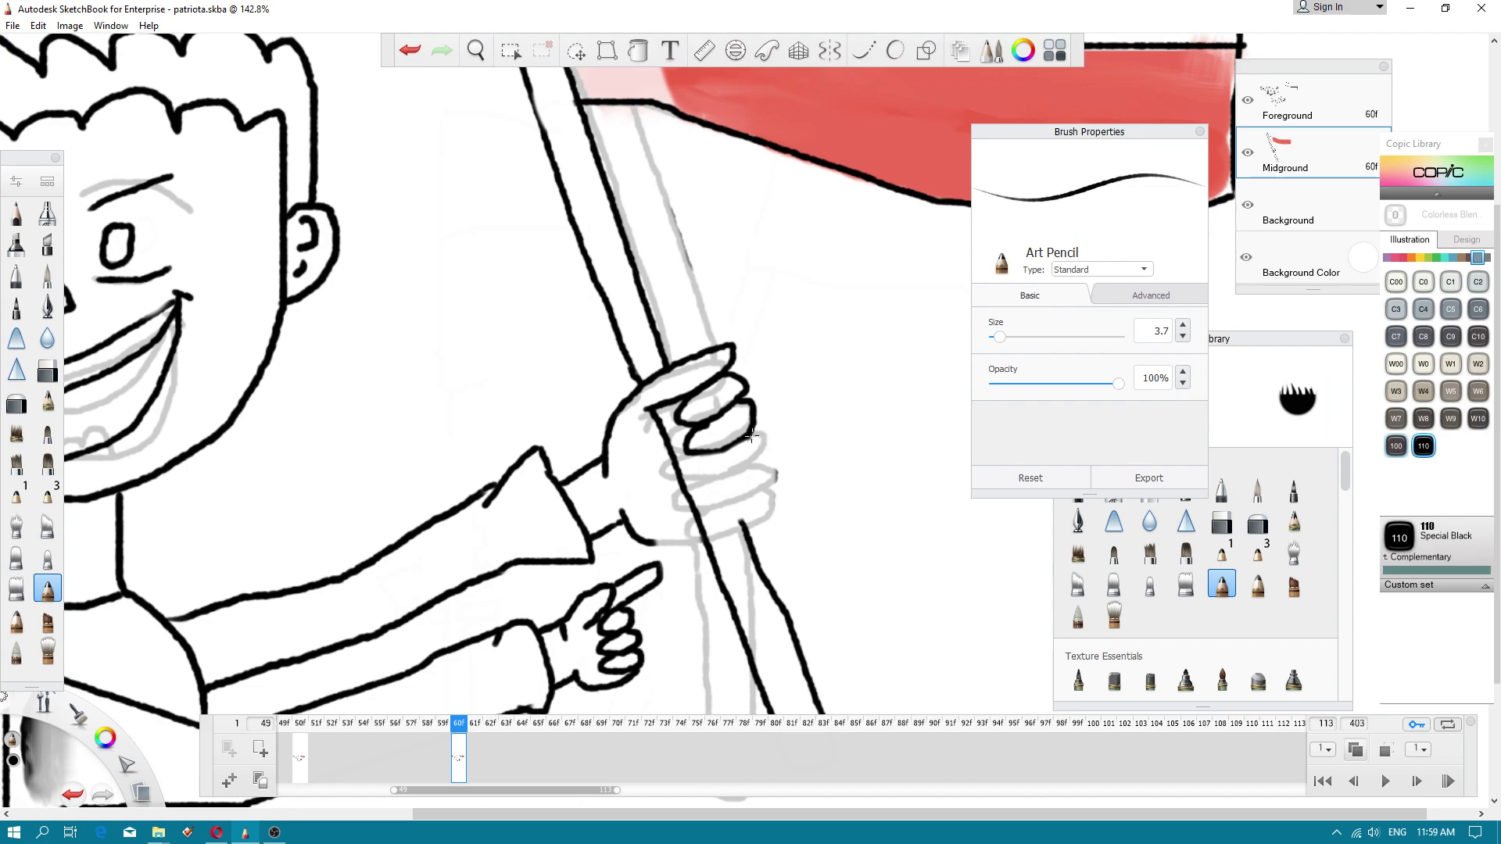
mouse_move(752, 434)
mouse_down()
mouse_move(707, 454)
mouse_move(704, 471)
mouse_move(739, 471)
mouse_move(757, 442)
mouse_move(703, 483)
mouse_move(729, 495)
mouse_move(771, 469)
mouse_move(754, 457)
mouse_up()
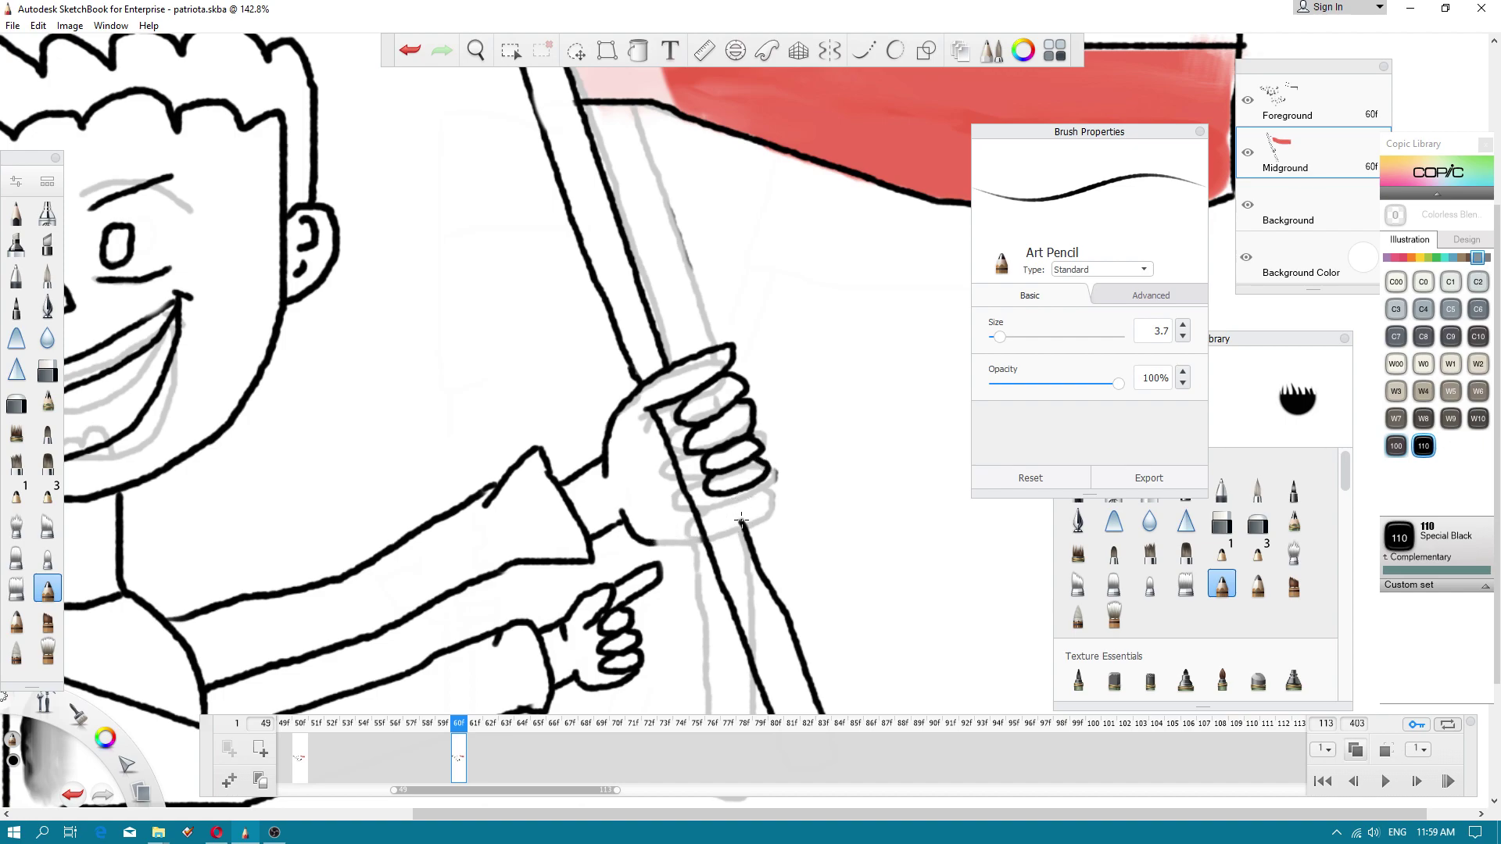
drag(652, 539, 694, 529)
scroll(763, 546, down, 4)
scroll(762, 546, up, 1)
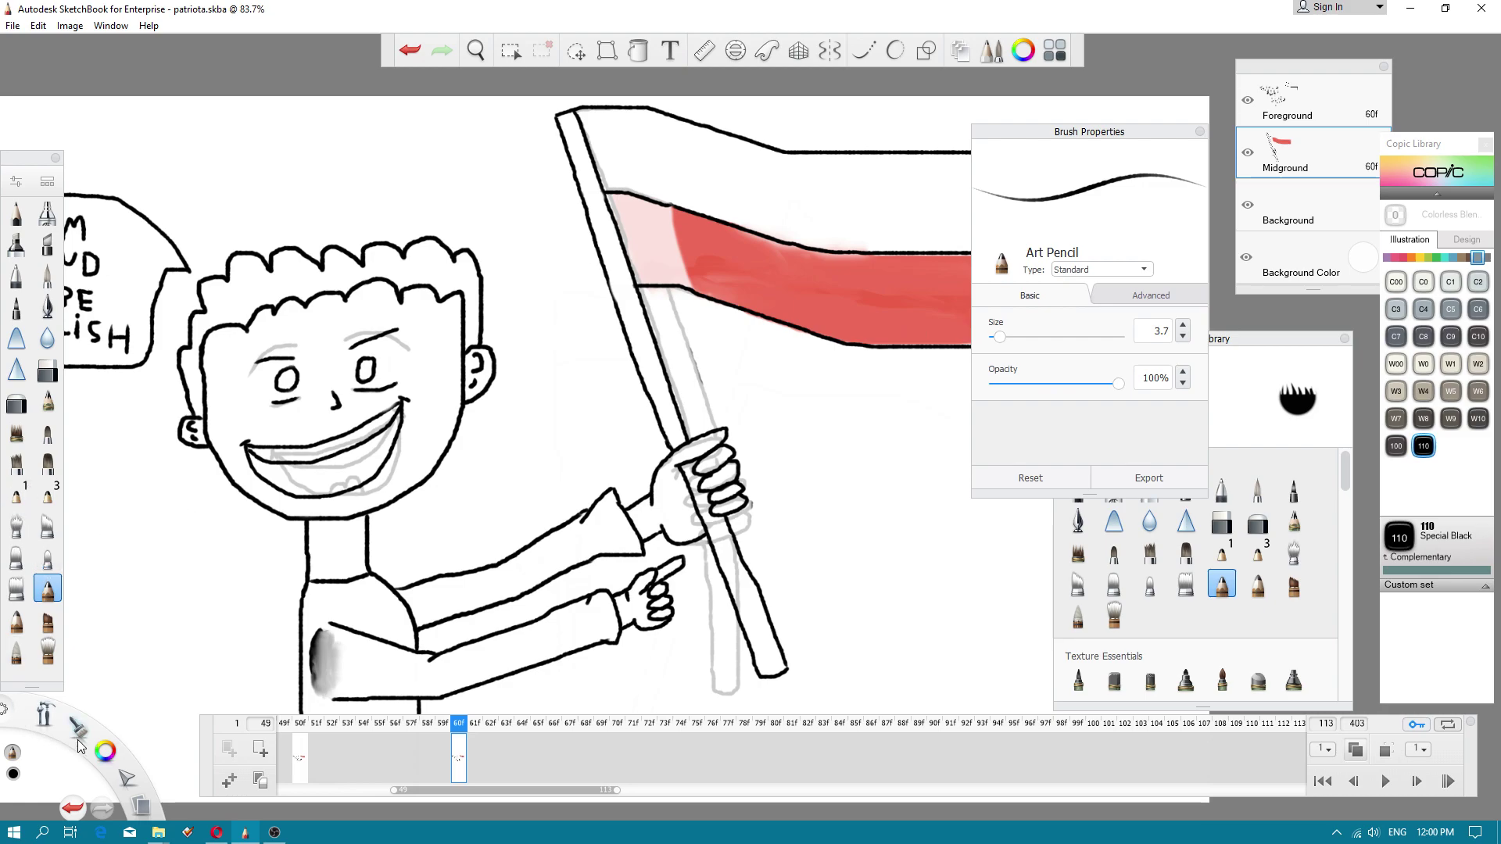
- Choose Copic R08 Vermilion as the paint colour from the red Copic swatches
click(14, 186)
click(15, 186)
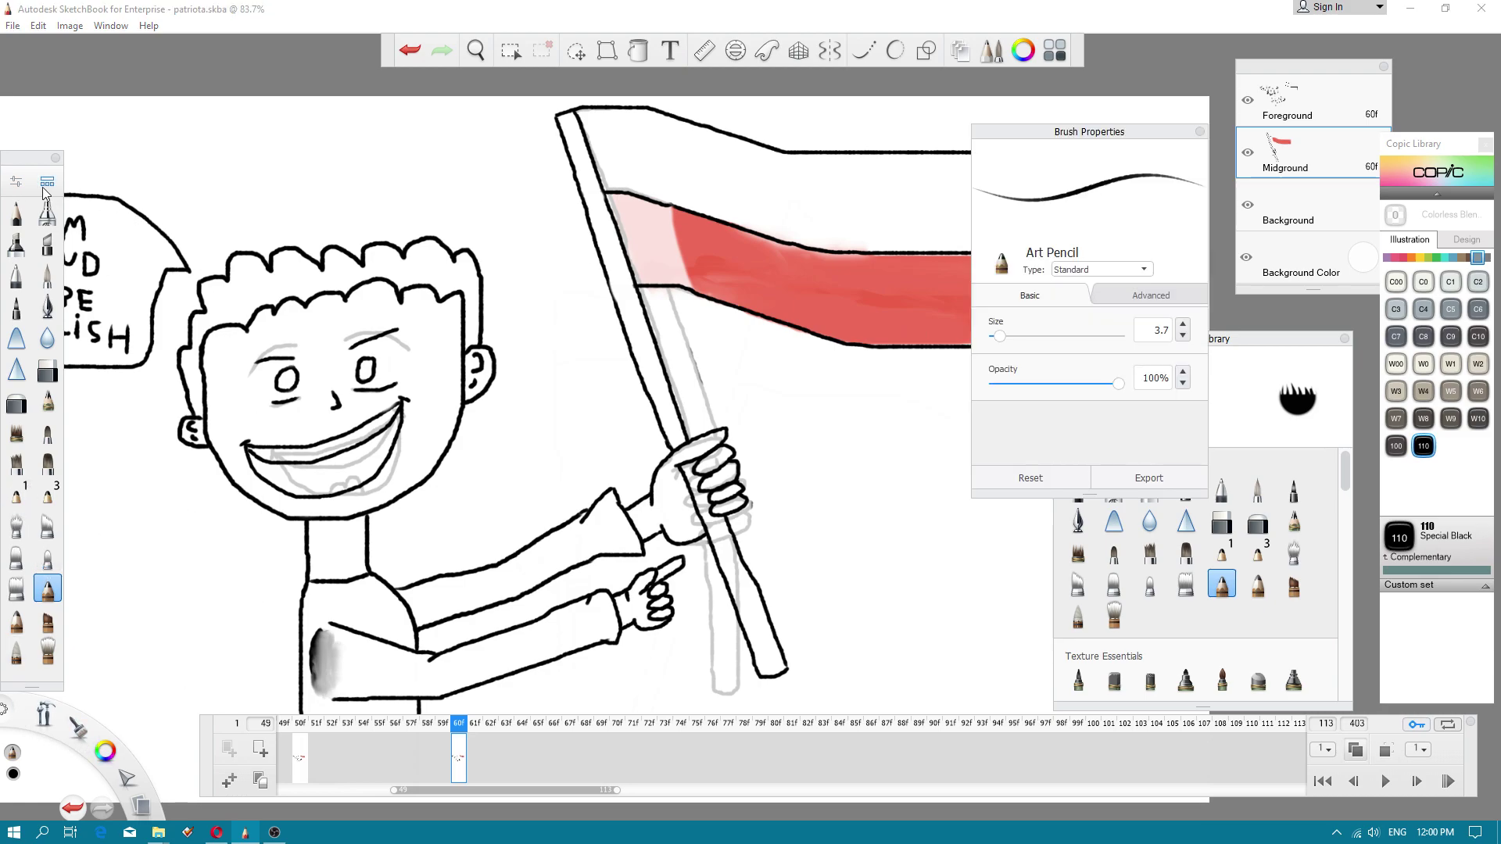
click(47, 185)
click(47, 185)
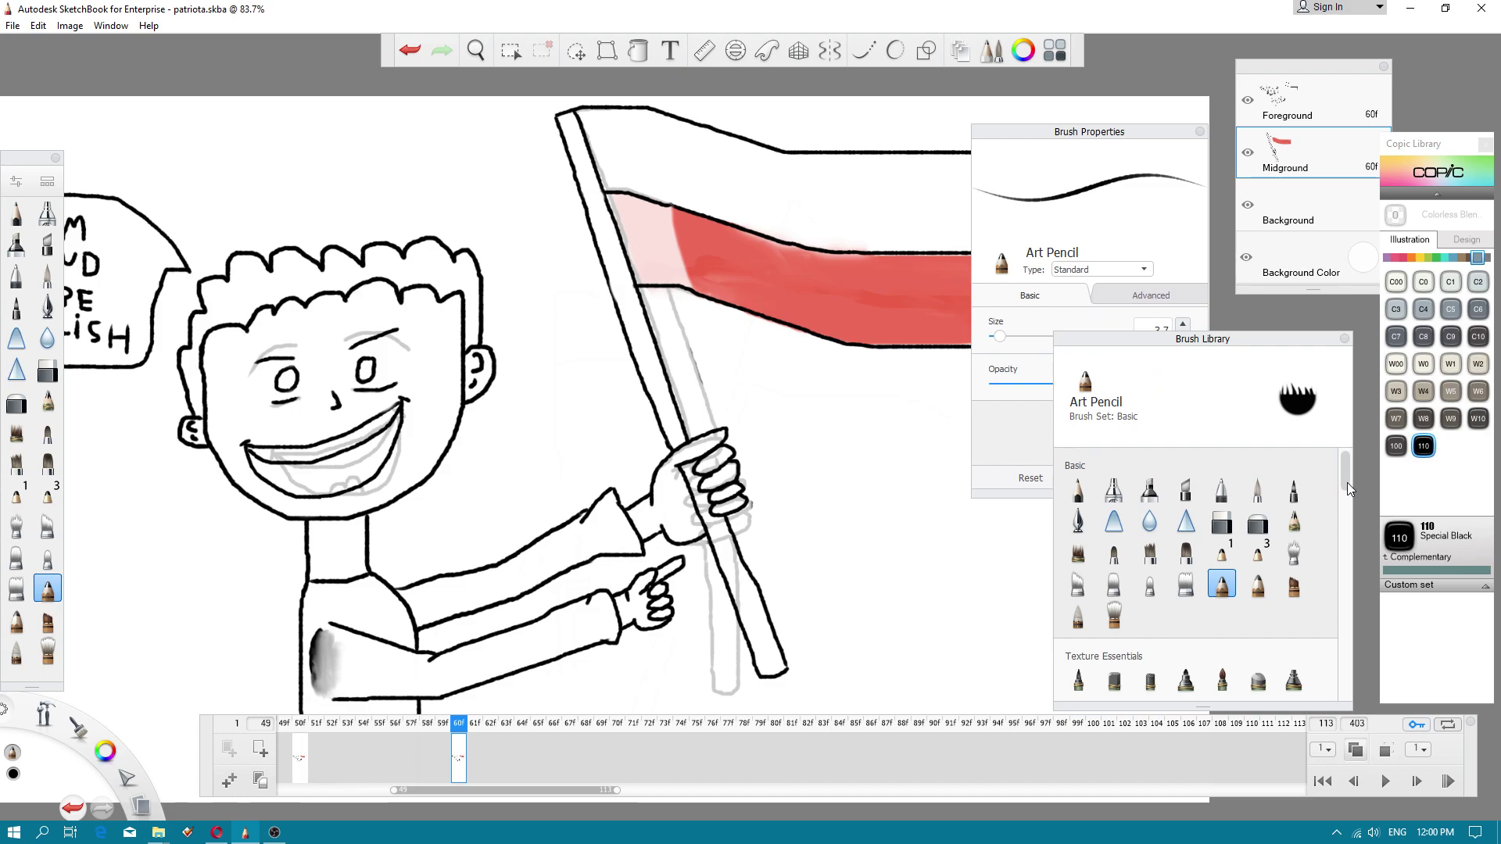
mouse_move(1348, 482)
mouse_down()
mouse_move(1344, 662)
mouse_move(1345, 468)
mouse_up()
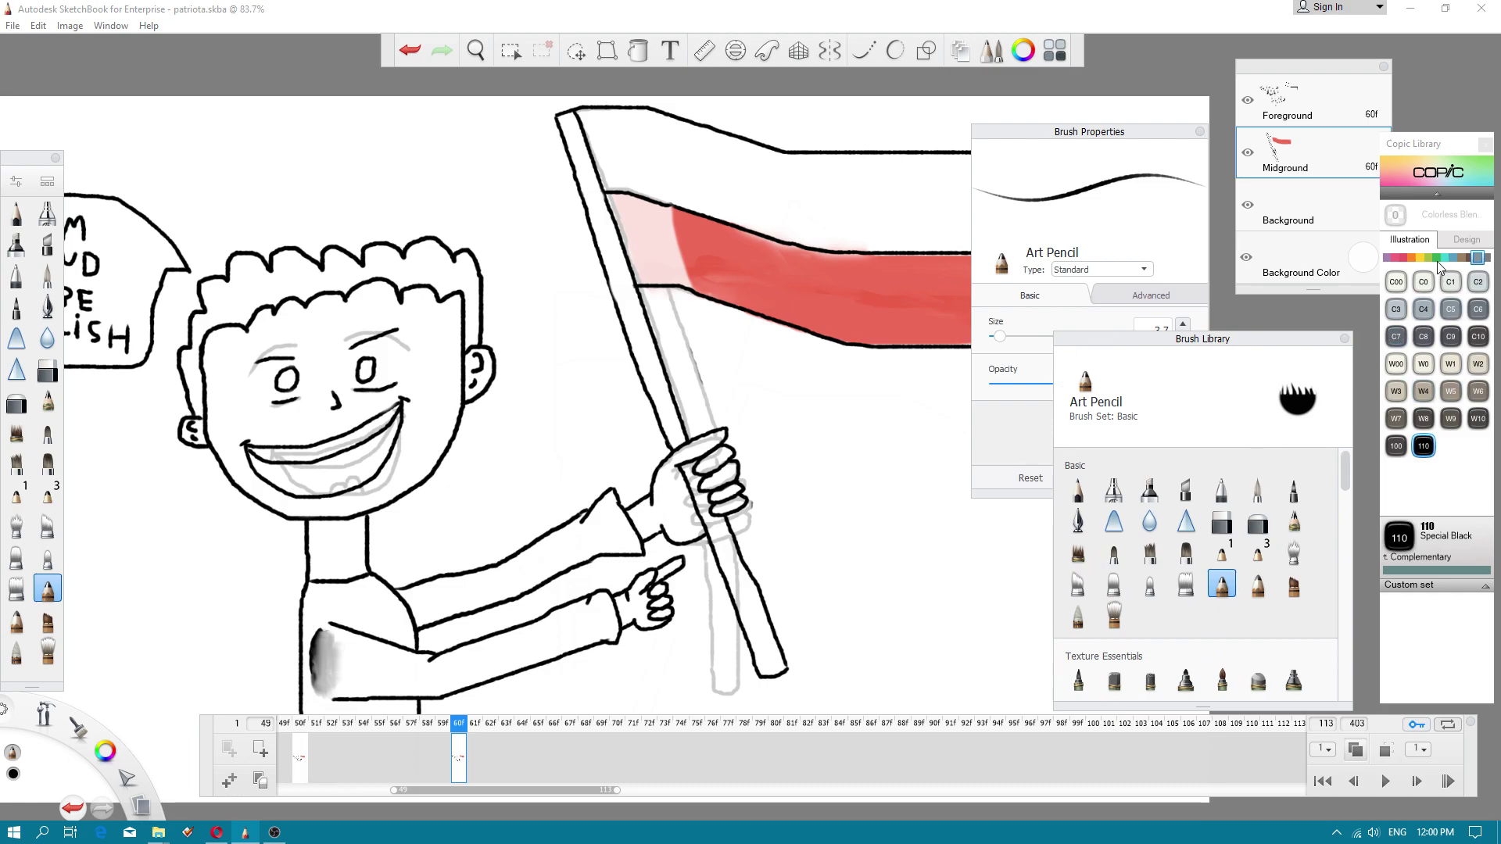
click(1416, 257)
click(1406, 257)
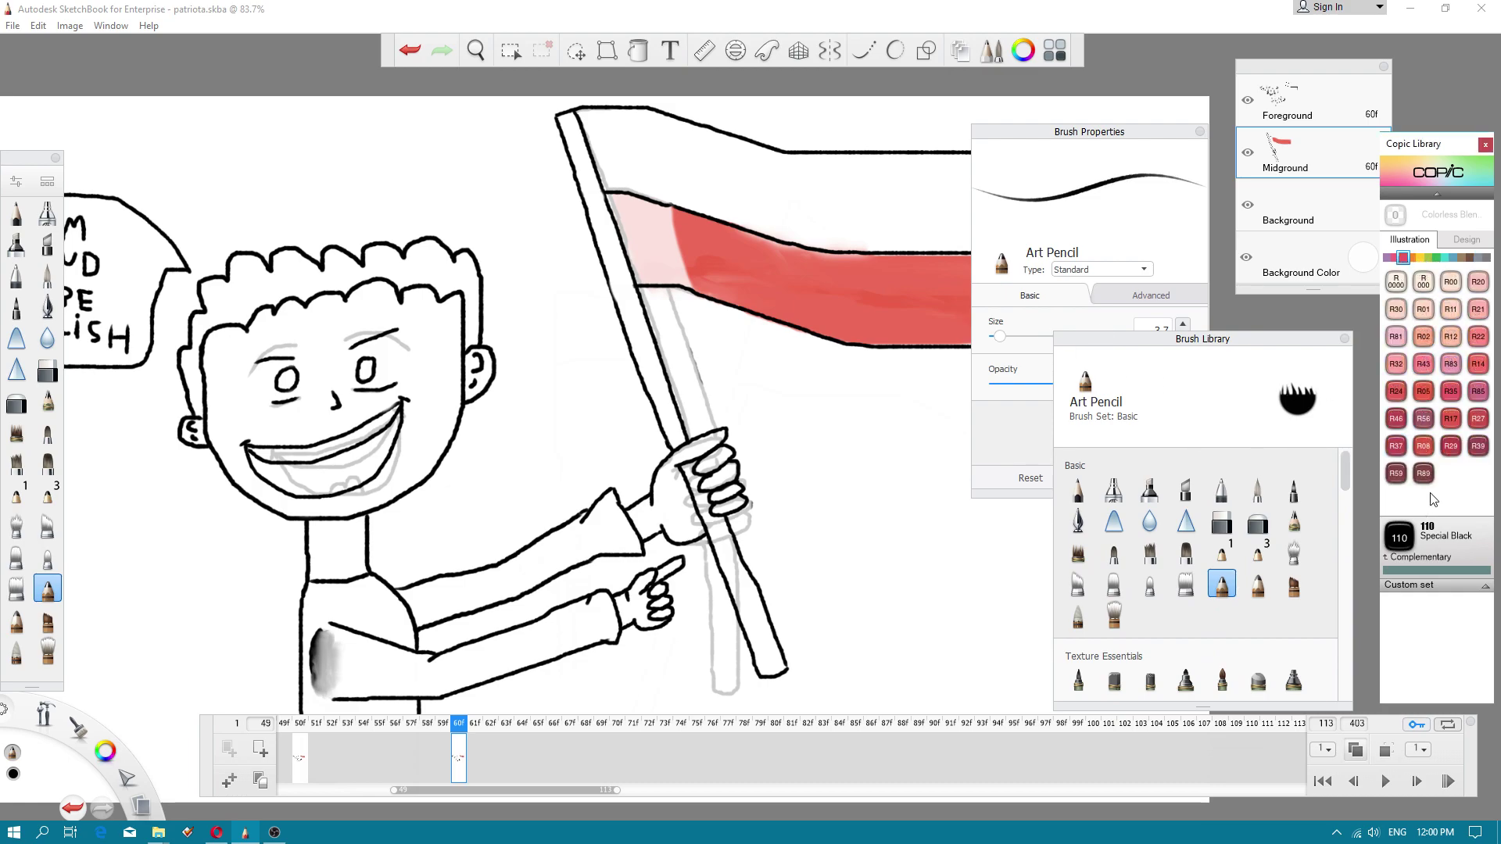
click(1451, 420)
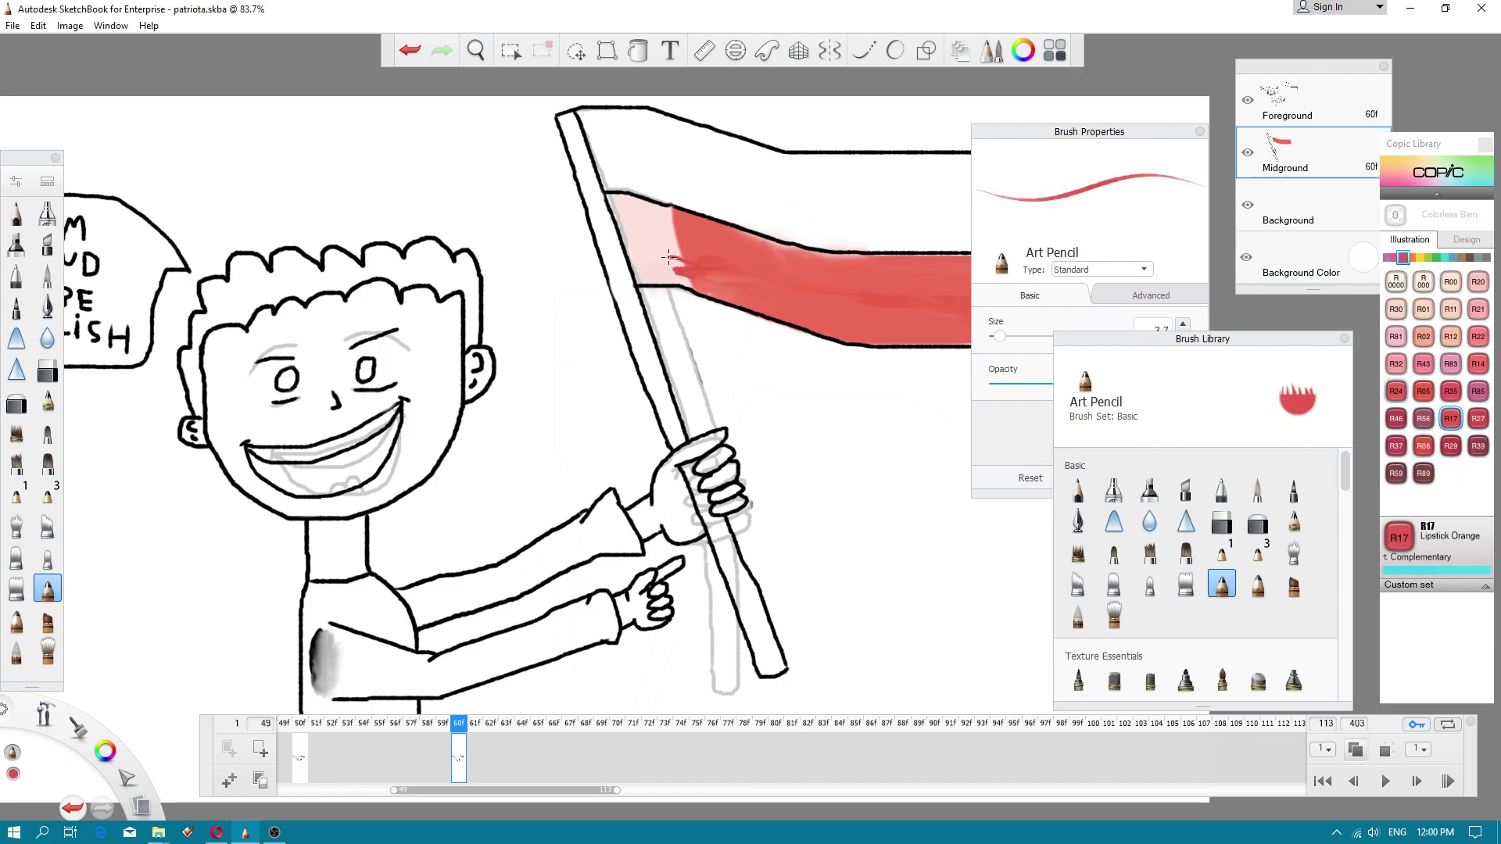
key(ctrl+z)
click(1424, 446)
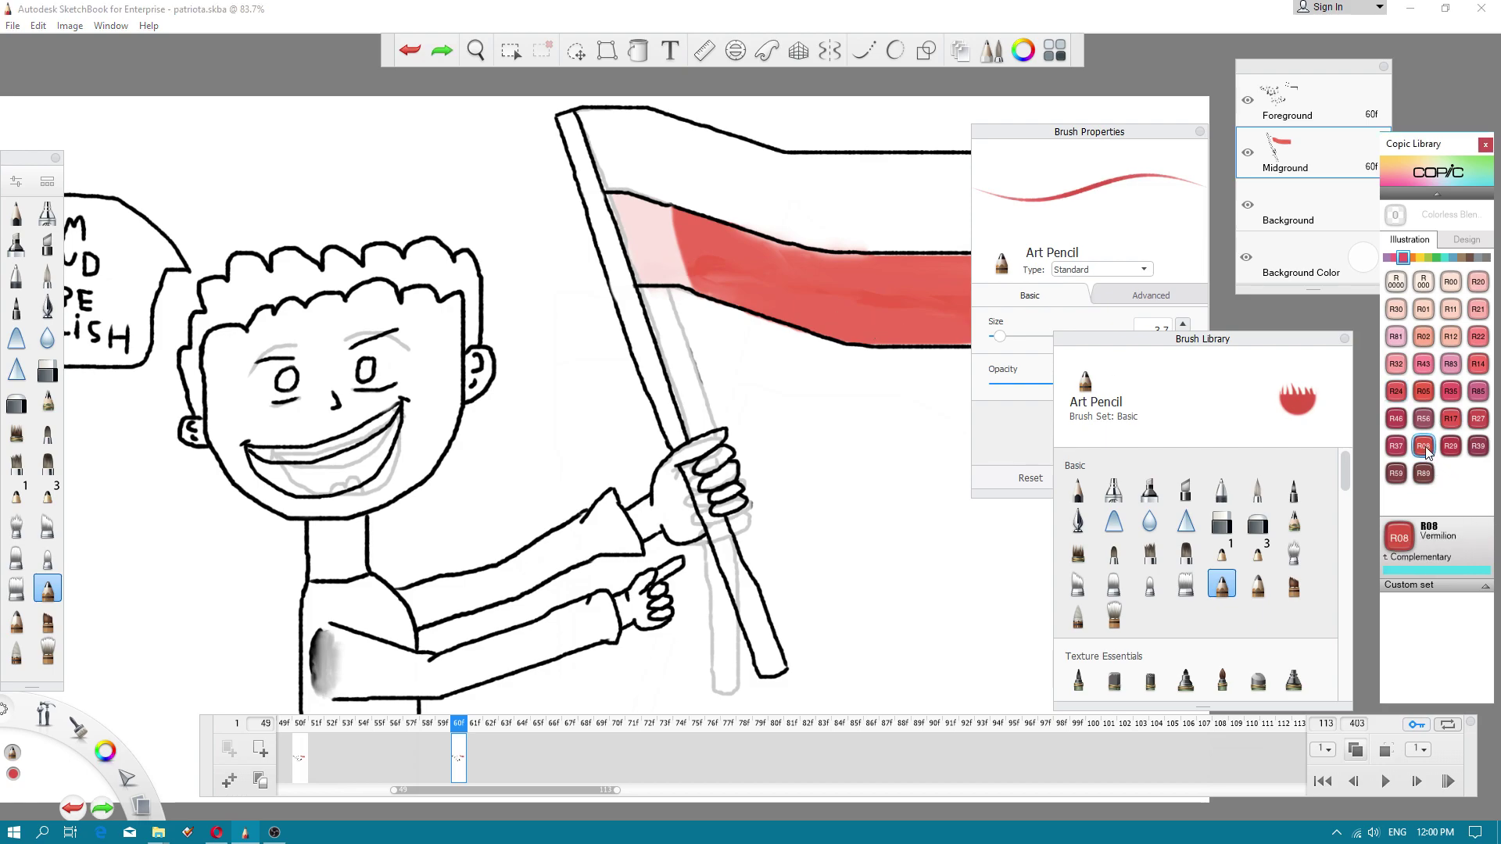
- Paint the flag's pale pink end near the pole vermilion with the Conceptual 1 brush
drag(735, 277, 669, 261)
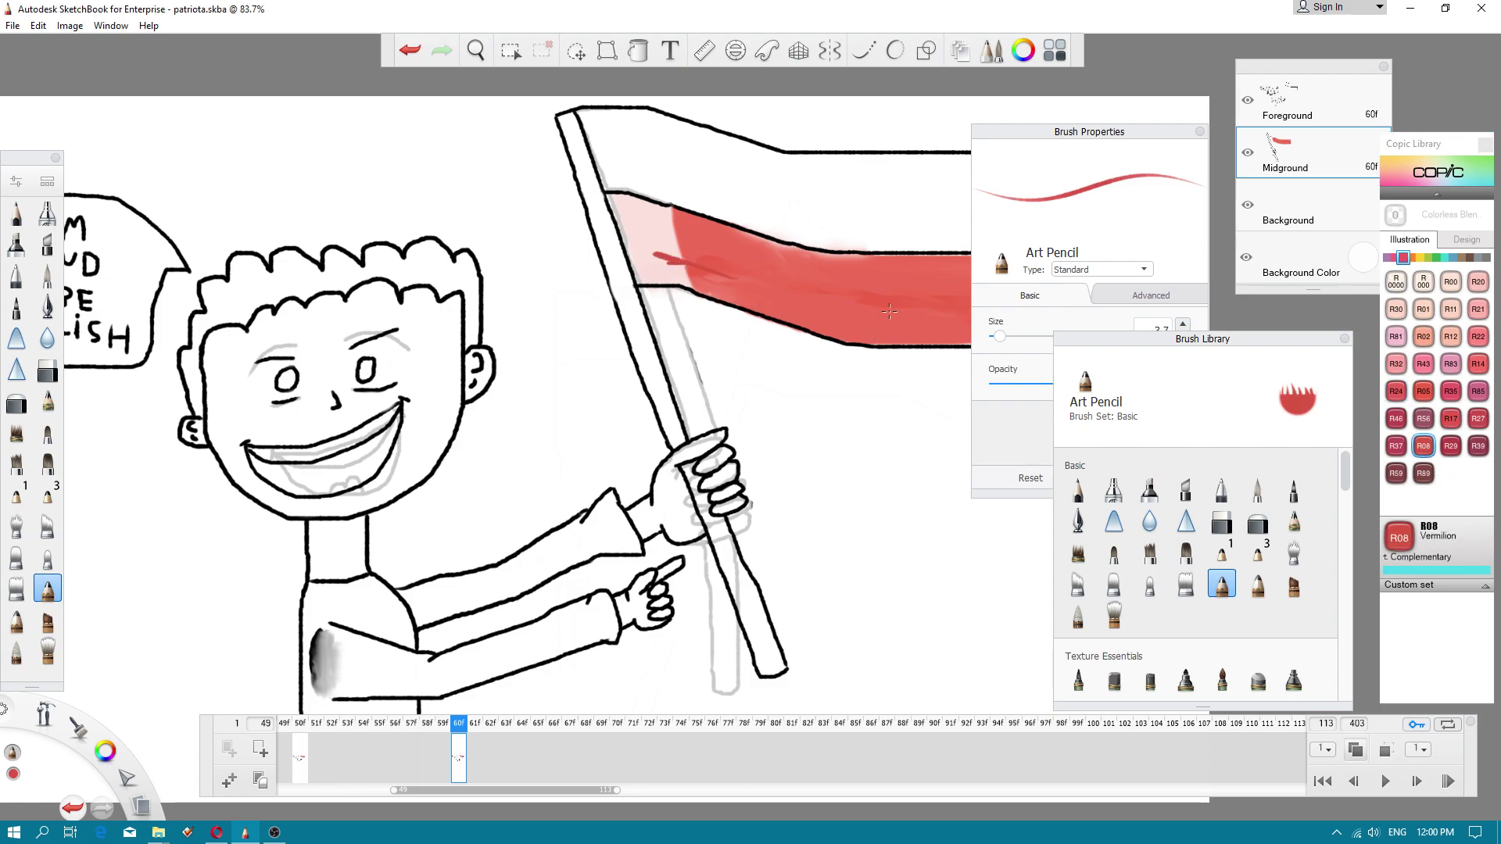
key(ctrl+z)
click(1318, 153)
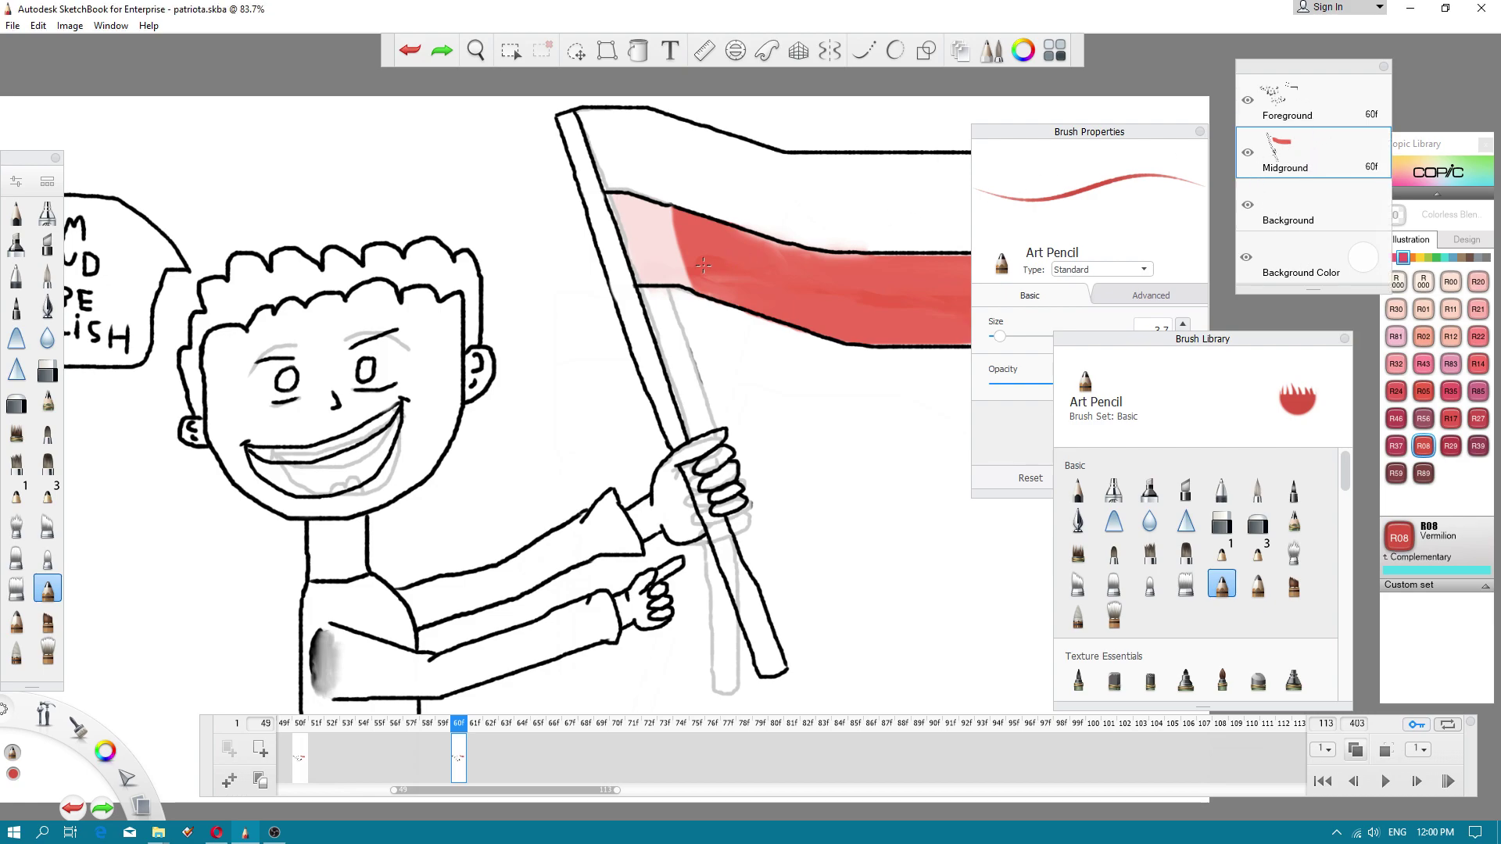
drag(677, 266, 646, 272)
key(ctrl+z)
click(48, 620)
drag(677, 266, 735, 277)
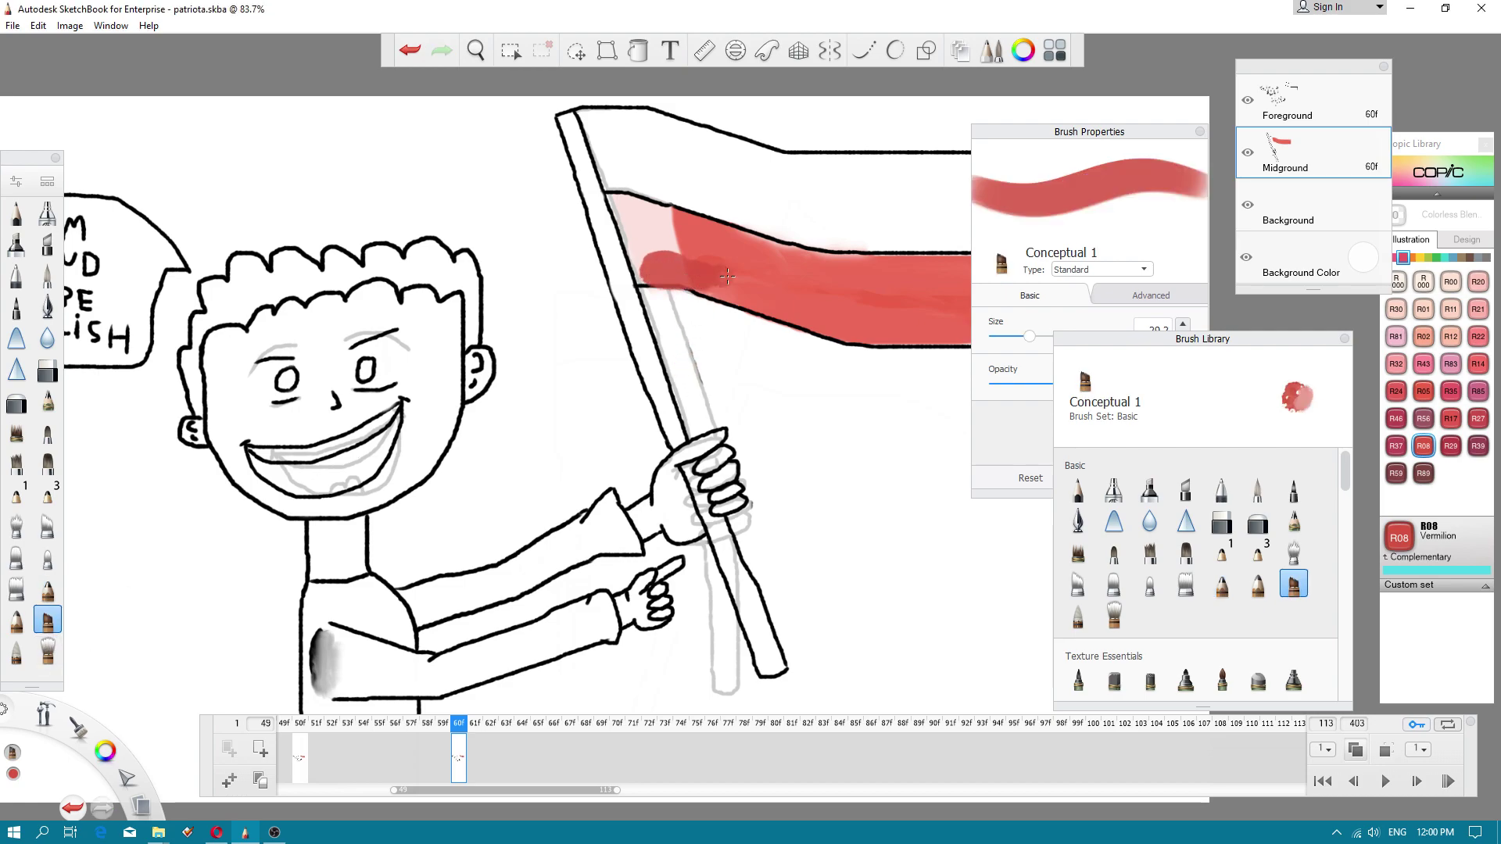
key(ctrl+z)
click(1303, 104)
mouse_move(723, 227)
mouse_down()
mouse_move(669, 266)
mouse_move(698, 278)
mouse_move(665, 235)
mouse_up()
key(ctrl+z)
mouse_move(688, 256)
mouse_down()
mouse_move(649, 252)
mouse_move(687, 271)
mouse_move(647, 265)
mouse_move(643, 240)
mouse_move(679, 241)
mouse_move(653, 222)
mouse_move(640, 237)
mouse_move(625, 208)
mouse_move(689, 232)
mouse_move(640, 237)
mouse_move(643, 251)
mouse_move(791, 296)
mouse_move(688, 241)
mouse_move(854, 302)
mouse_move(739, 293)
mouse_move(890, 277)
mouse_move(619, 290)
mouse_move(600, 313)
mouse_move(686, 326)
mouse_up()
key(space)
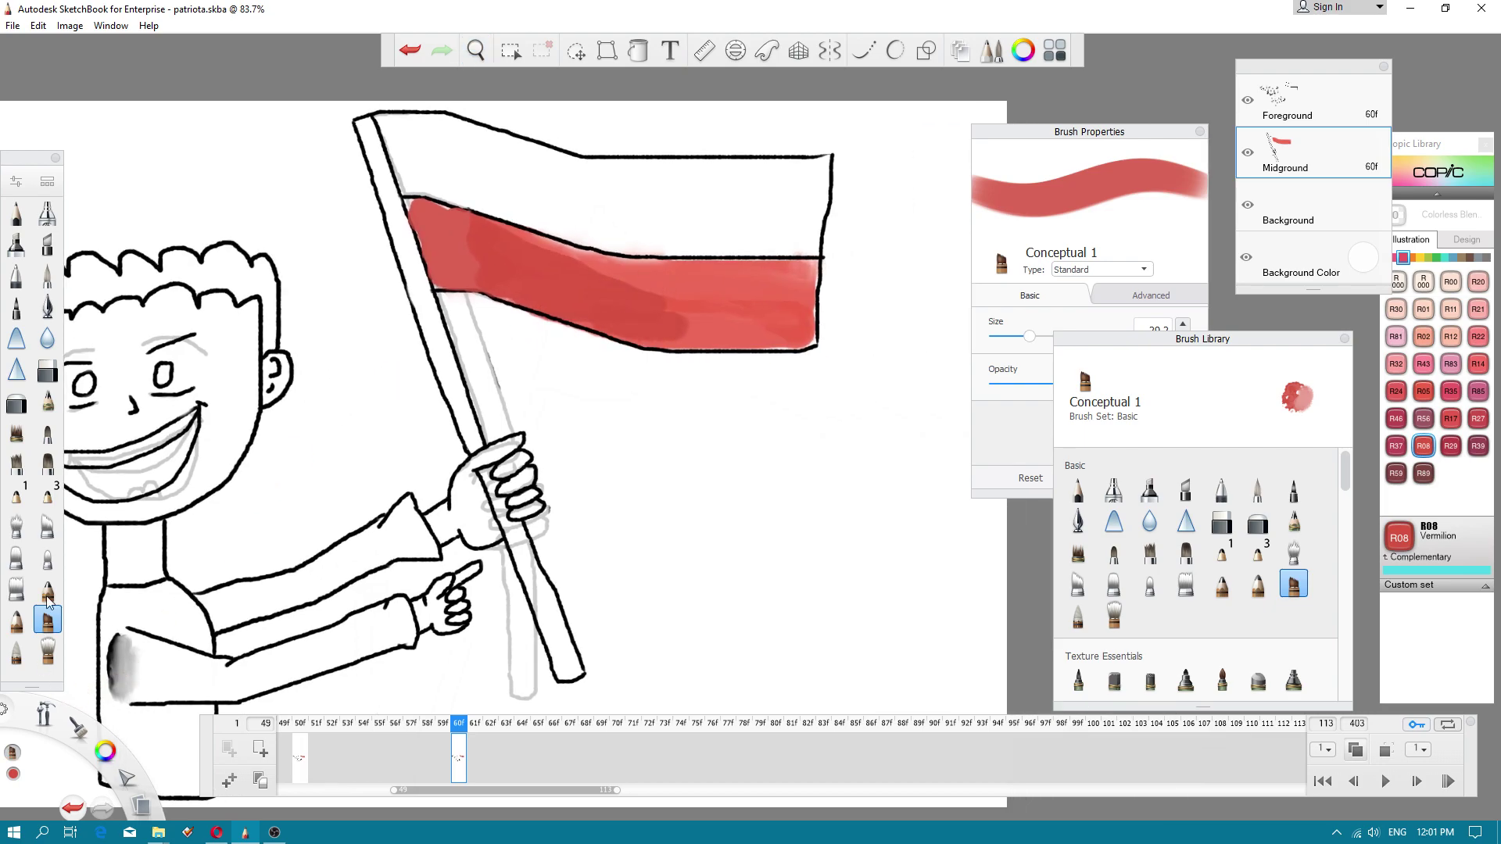
- Turn off onion skin and blend the red band smooth with Smudge Flat Bristle Brush 3
click(15, 588)
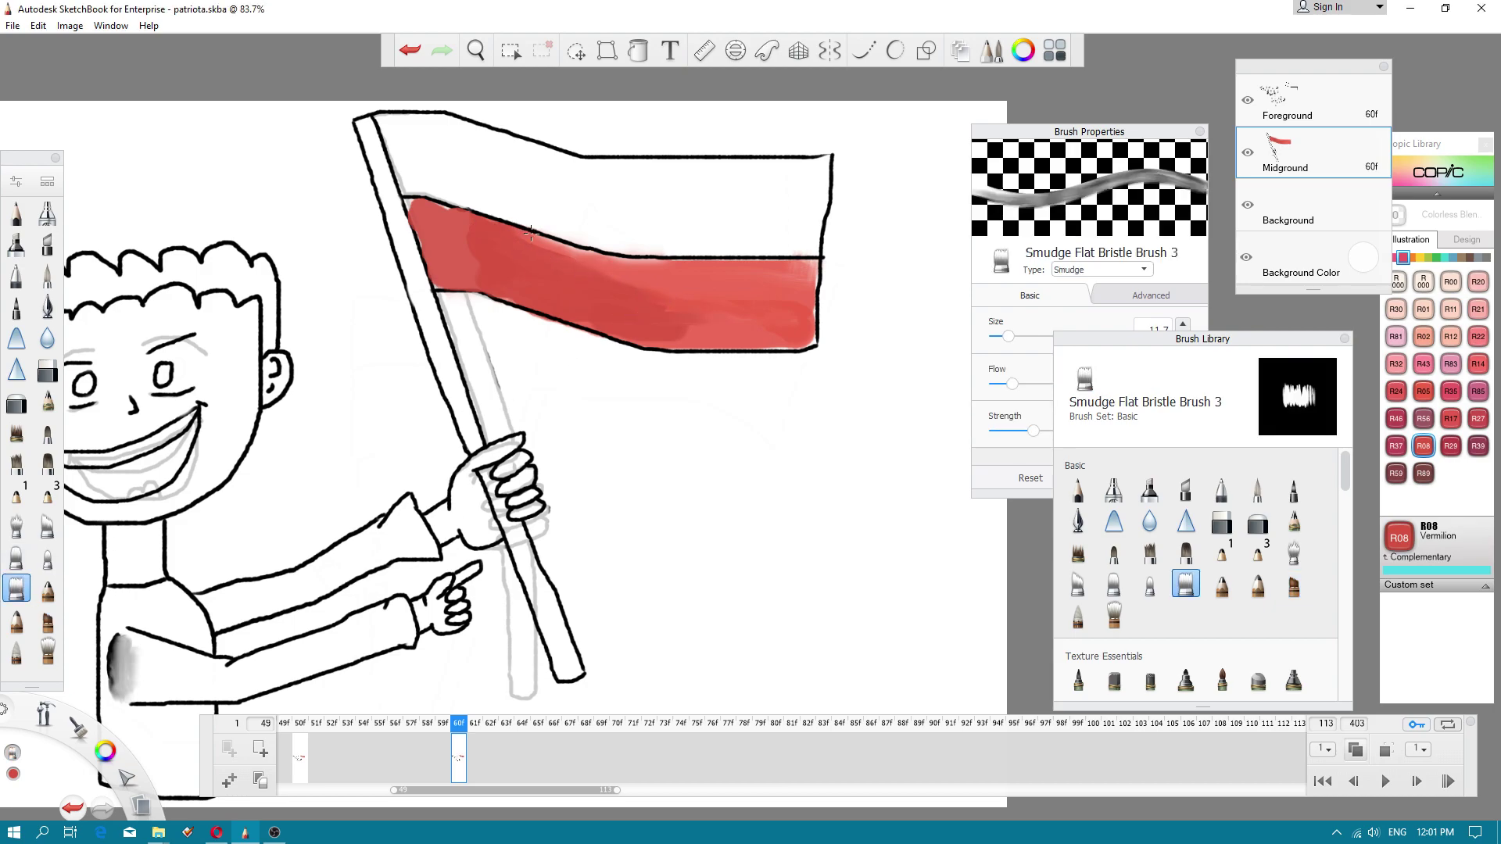
drag(531, 232, 415, 200)
key(ctrl+z)
click(1360, 749)
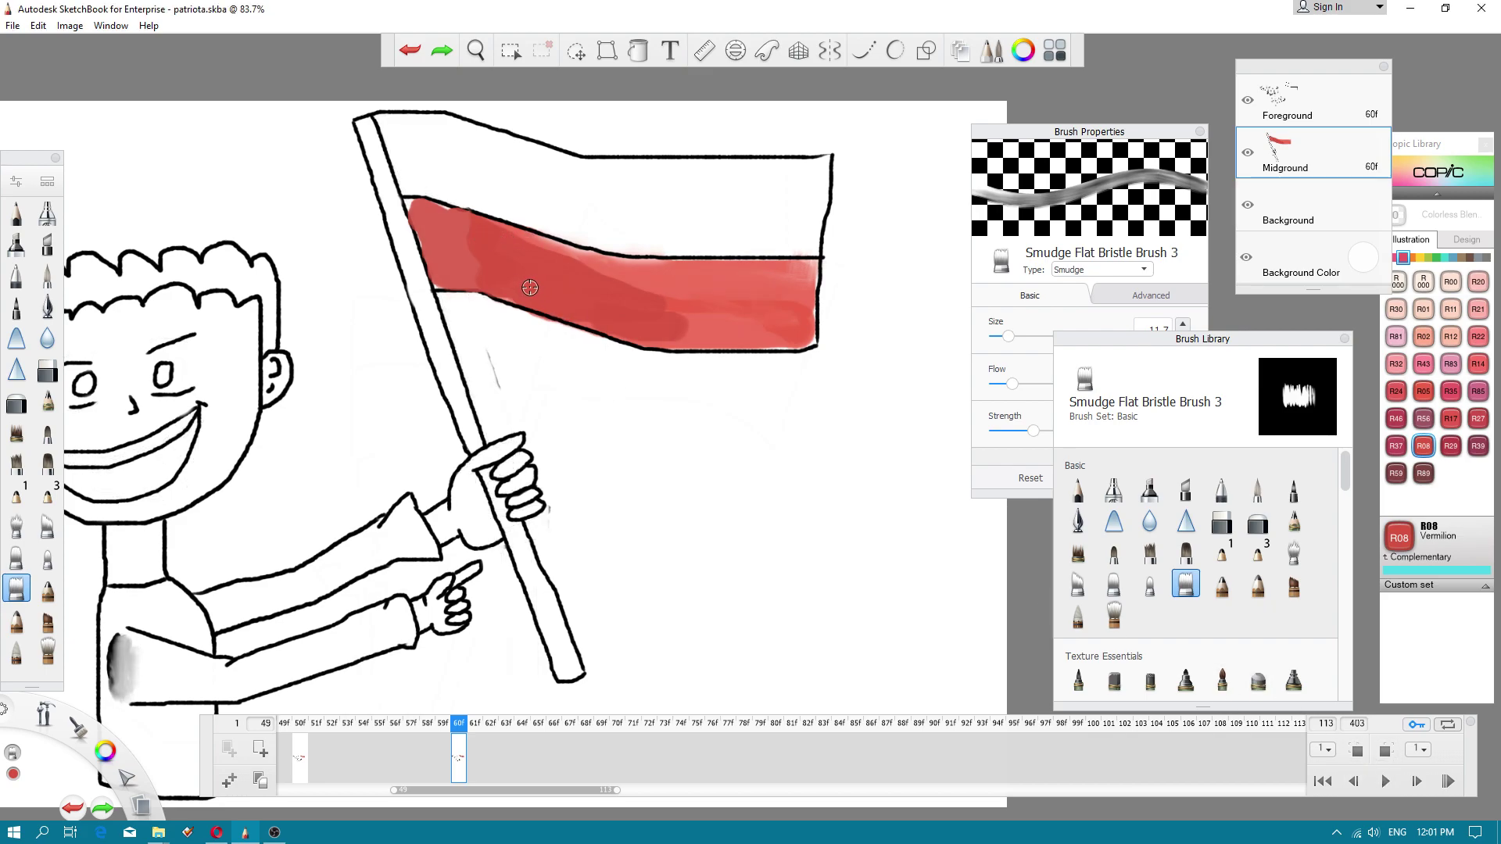
mouse_move(623, 315)
mouse_down()
mouse_move(659, 311)
mouse_move(493, 229)
mouse_up()
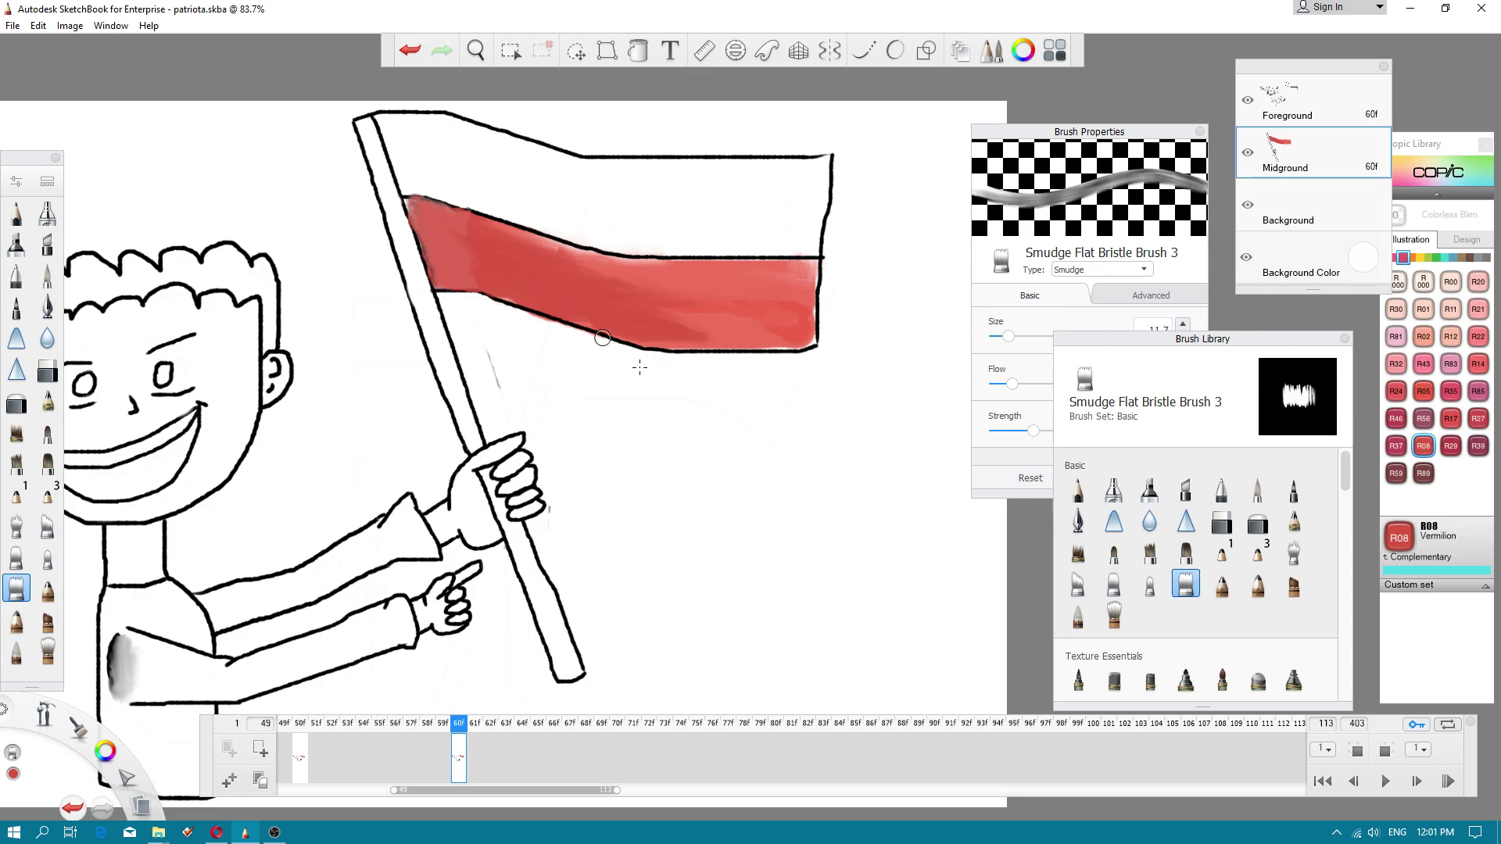
scroll(500, 329, down, 3)
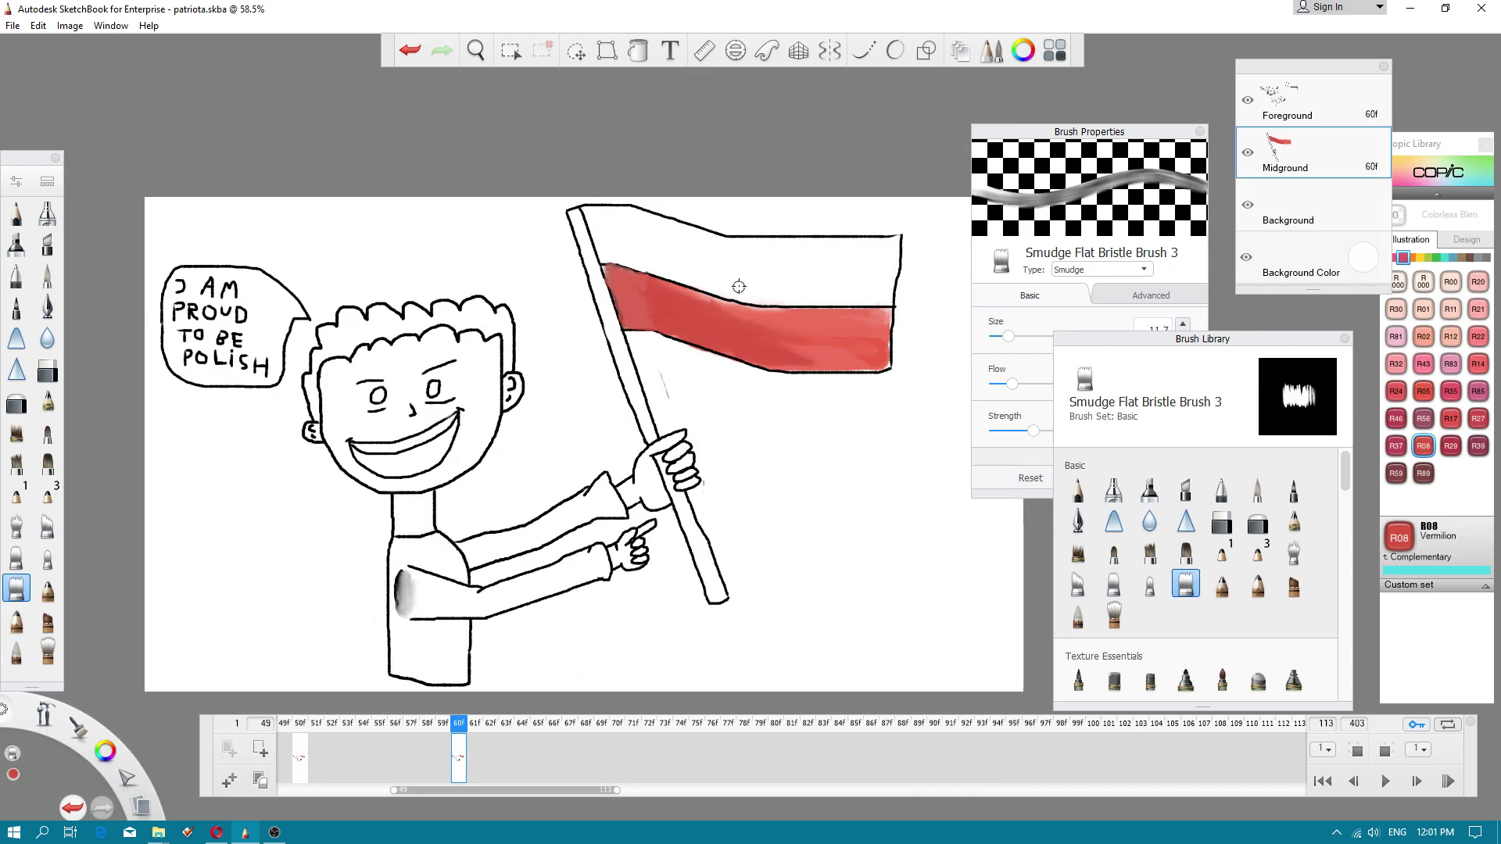
scroll(649, 294, up, 2)
scroll(649, 294, down, 1)
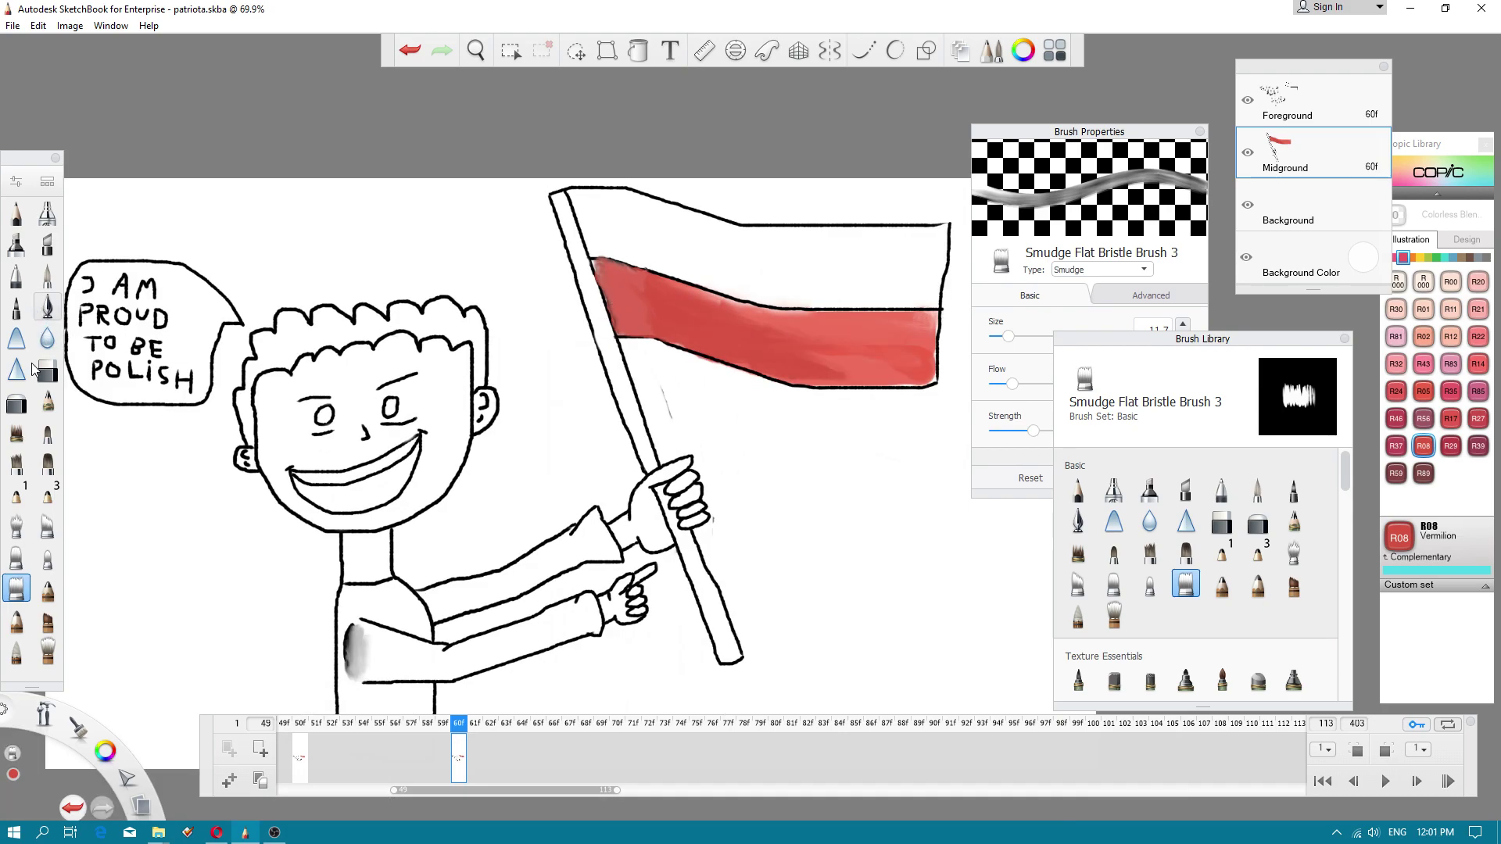
click(48, 588)
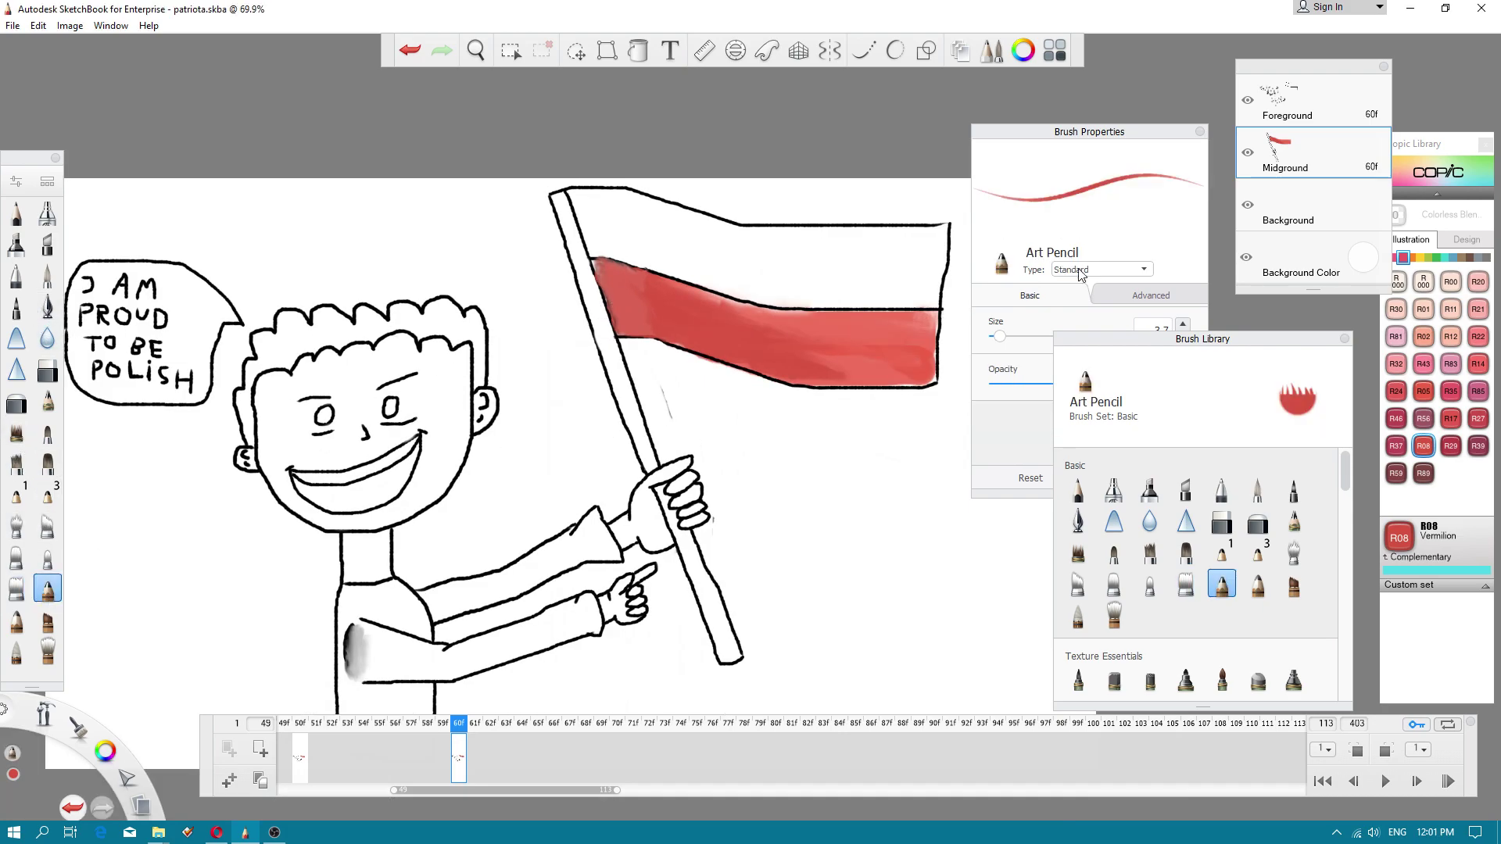
- Restore 110 Special Black, then erase stray red at the stripe edge and top corner by the pole
click(1486, 258)
click(1477, 418)
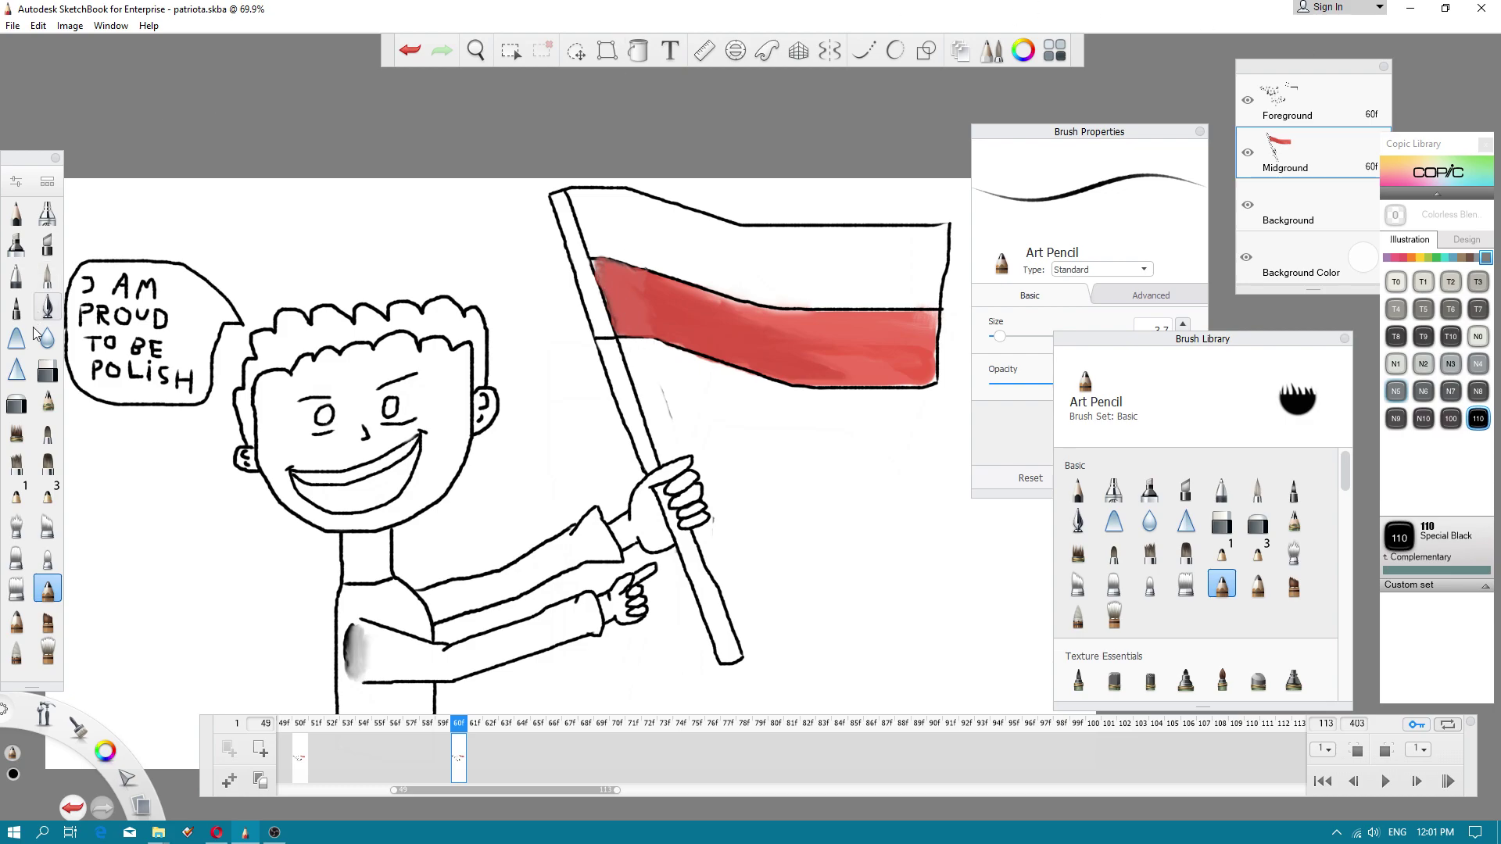
click(48, 369)
drag(616, 320, 596, 280)
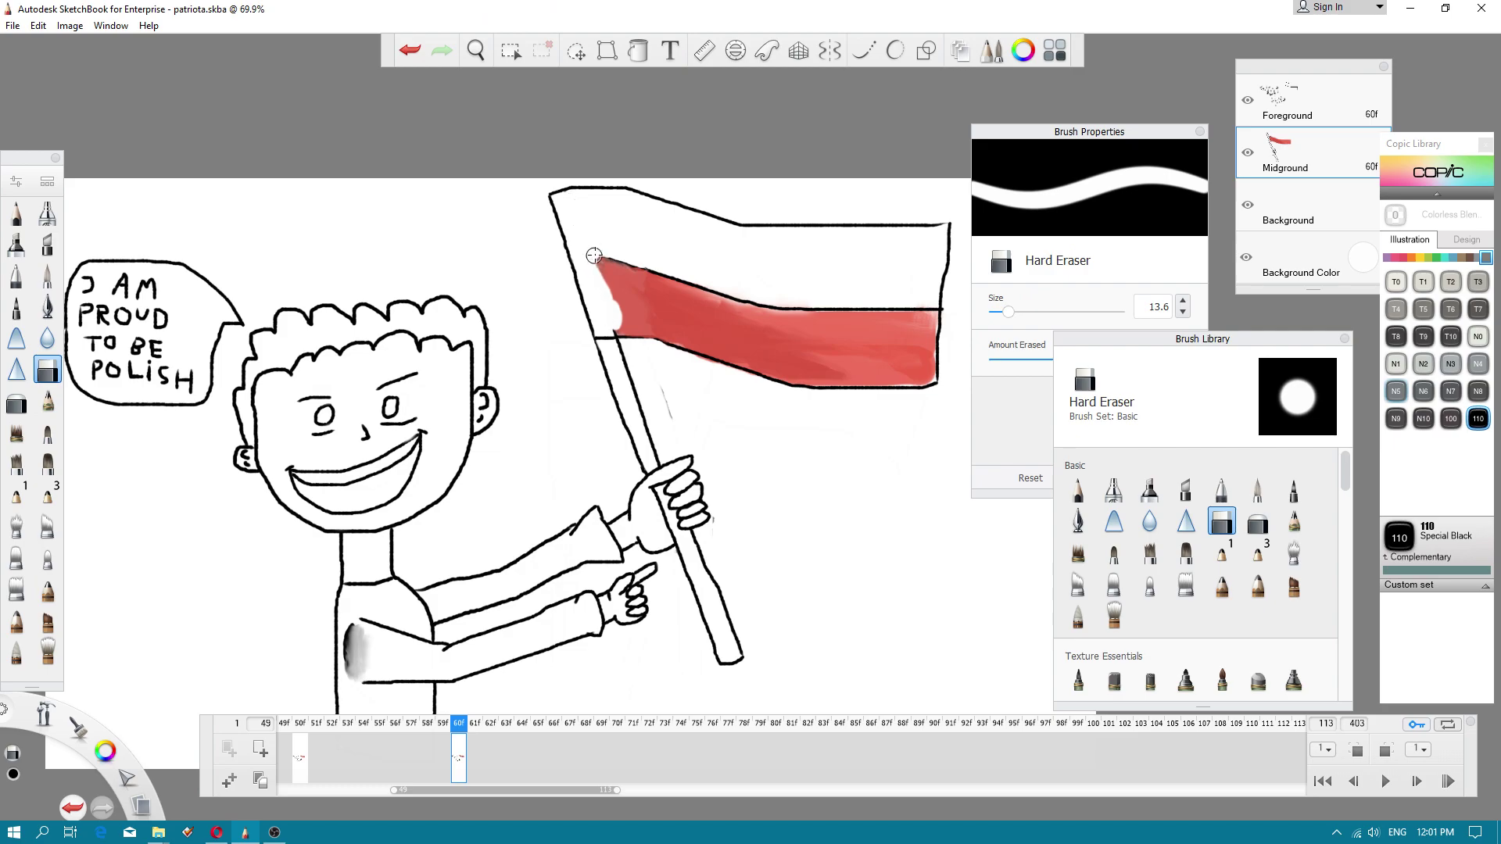
mouse_move(594, 256)
mouse_down()
mouse_move(613, 328)
mouse_move(619, 266)
mouse_up()
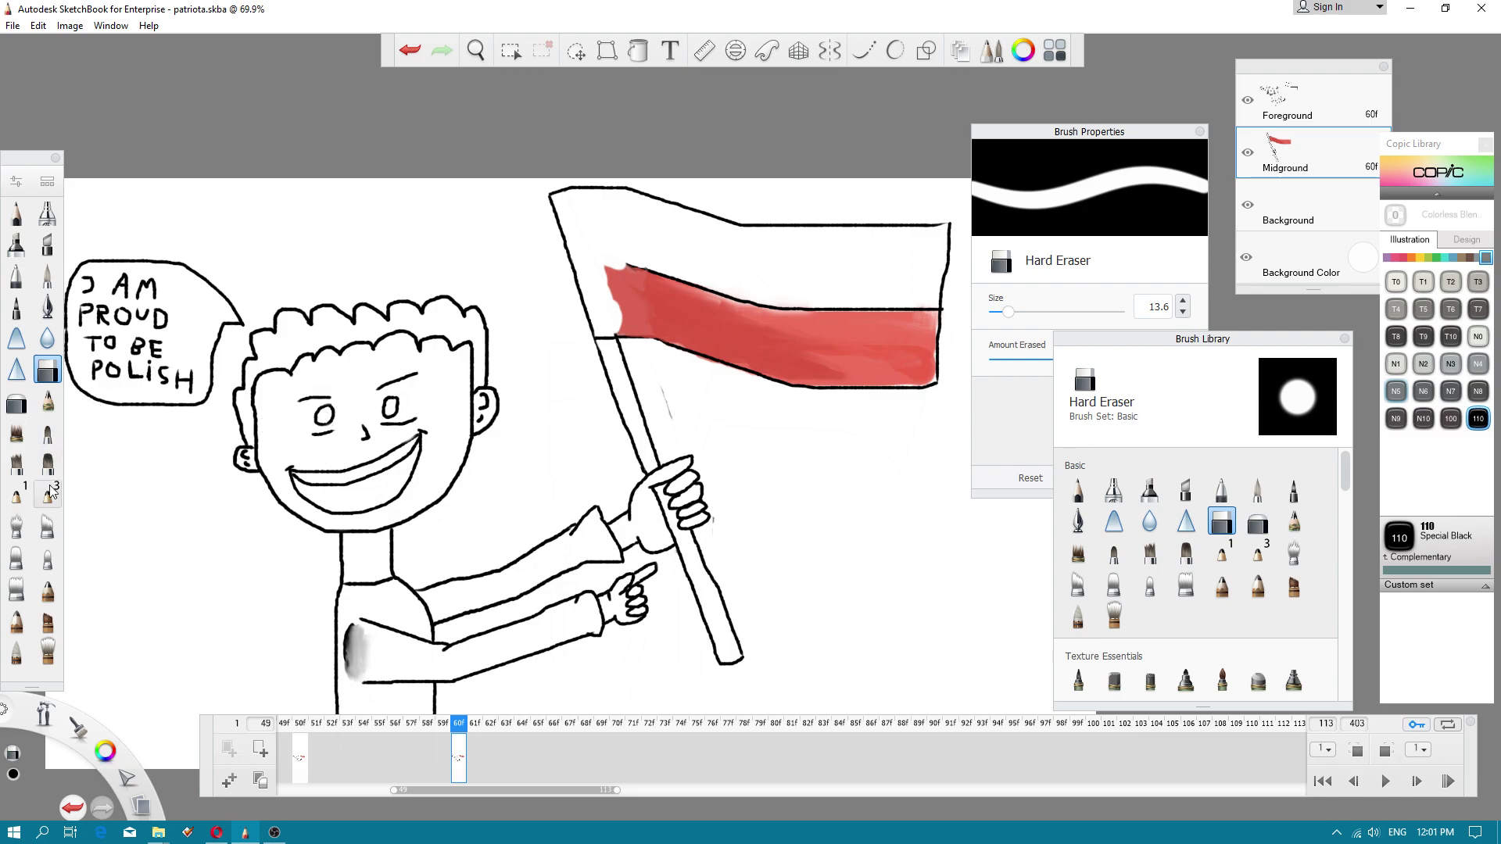
click(47, 589)
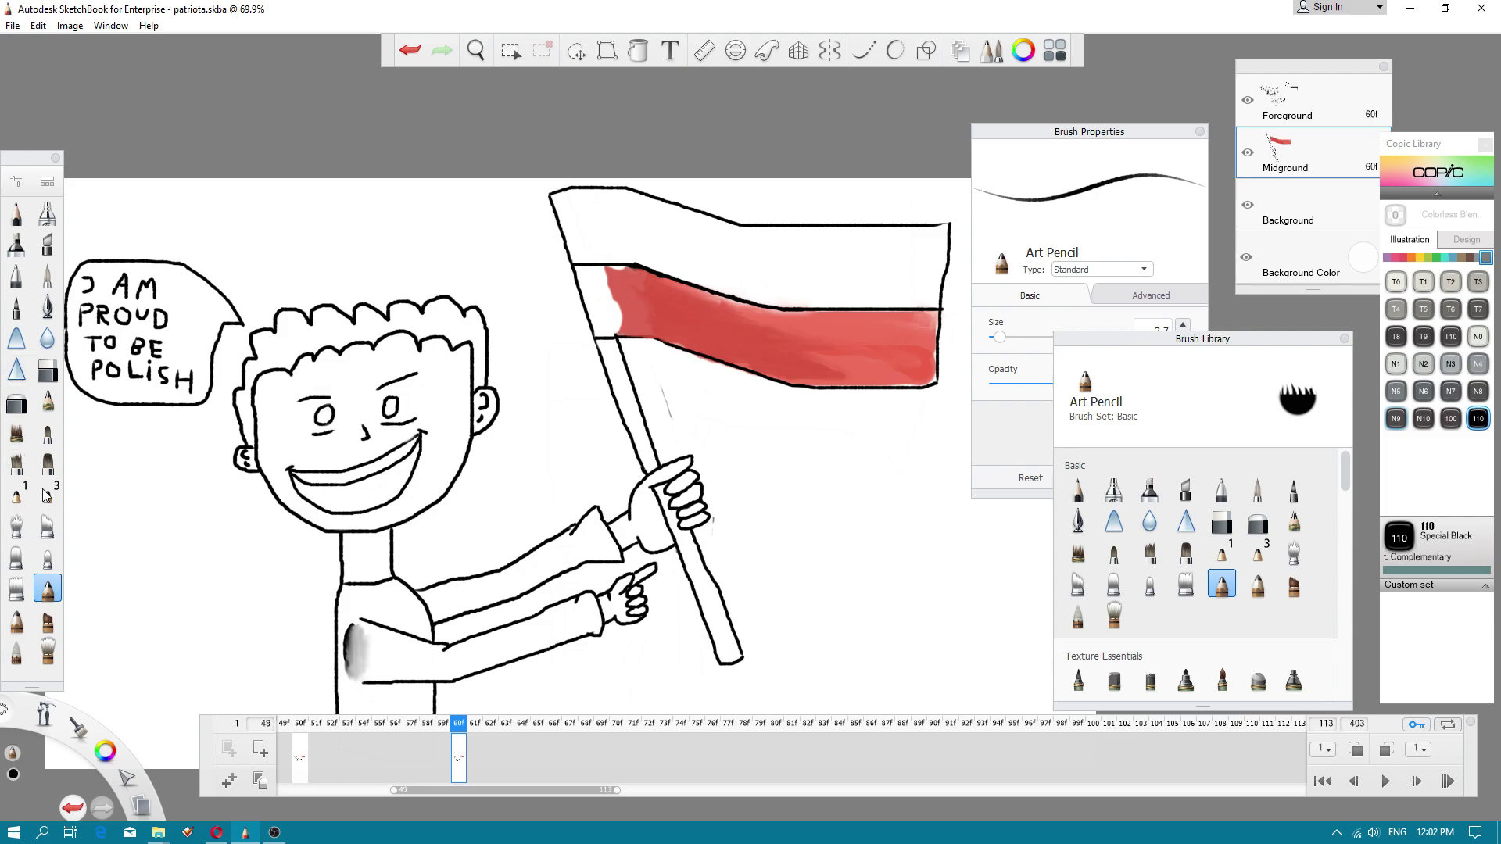
- Switch to the Smudge Web Brush, undo a trial stroke, and shrink the brush to 21.4
click(17, 527)
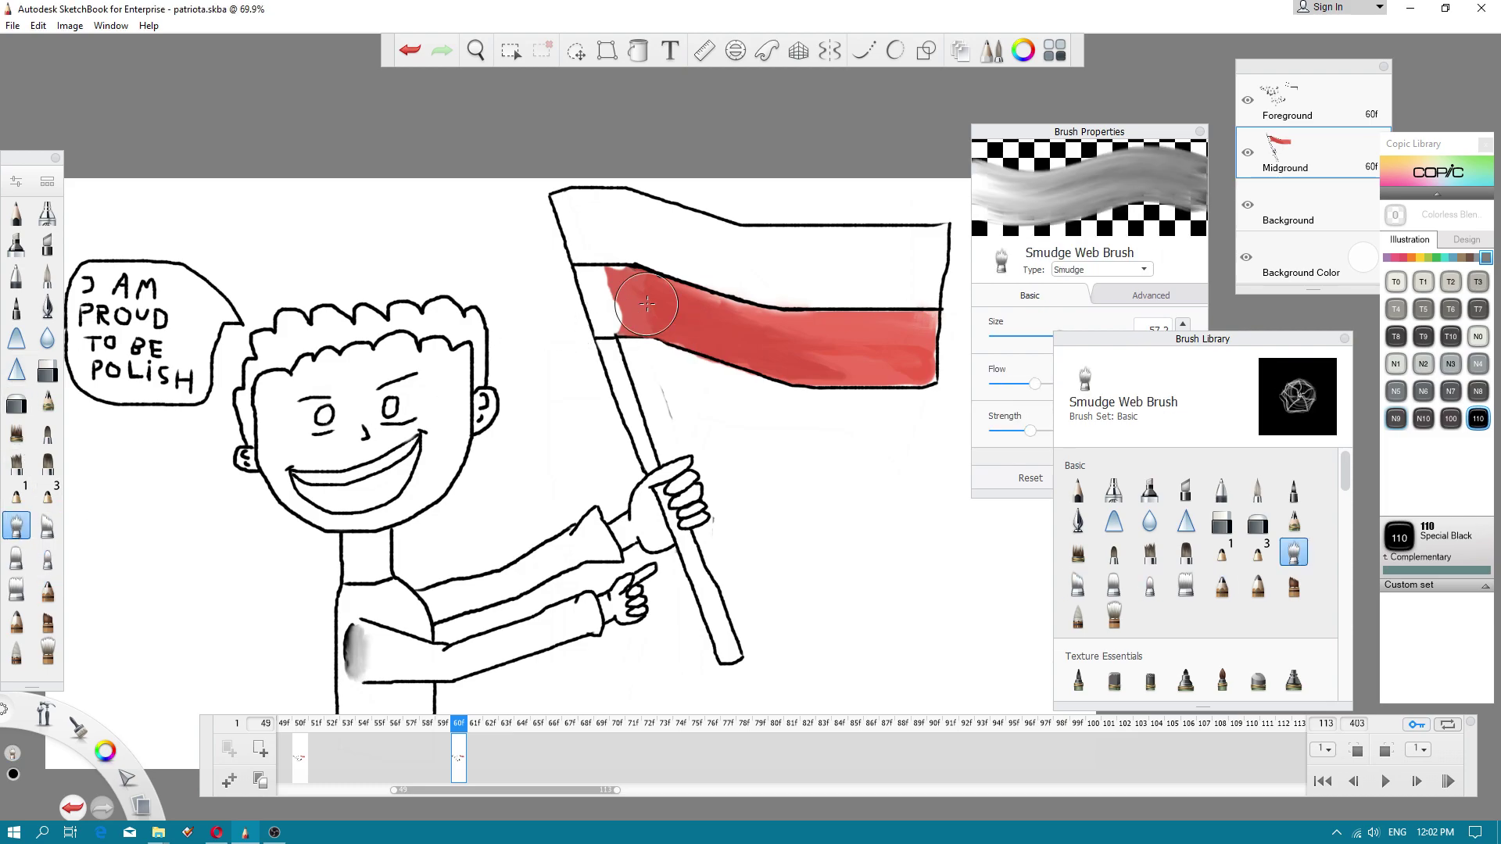
drag(648, 304, 578, 309)
key(ctrl+z)
click(1038, 336)
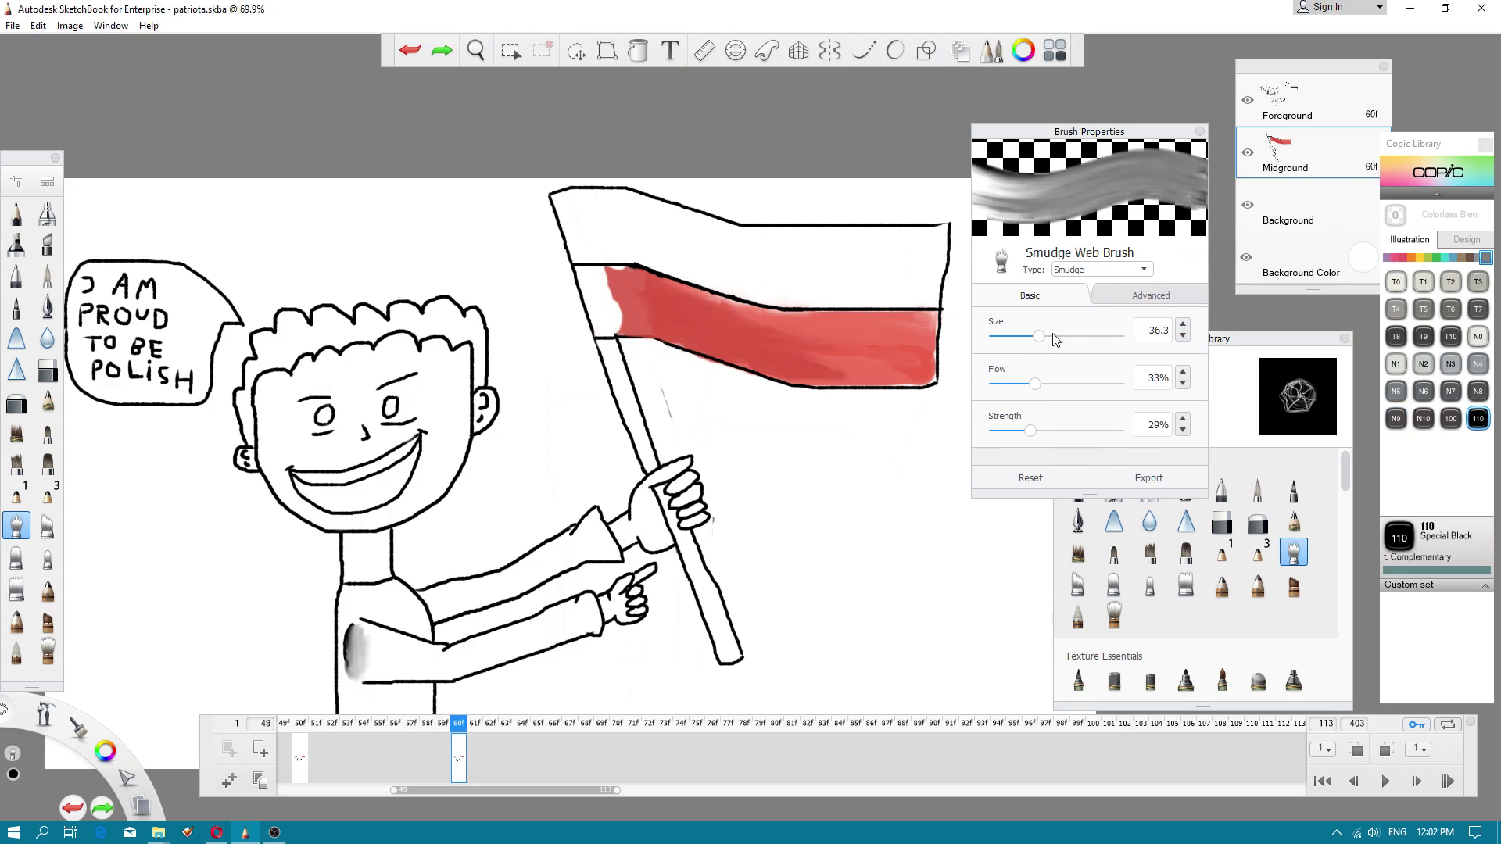
click(1021, 337)
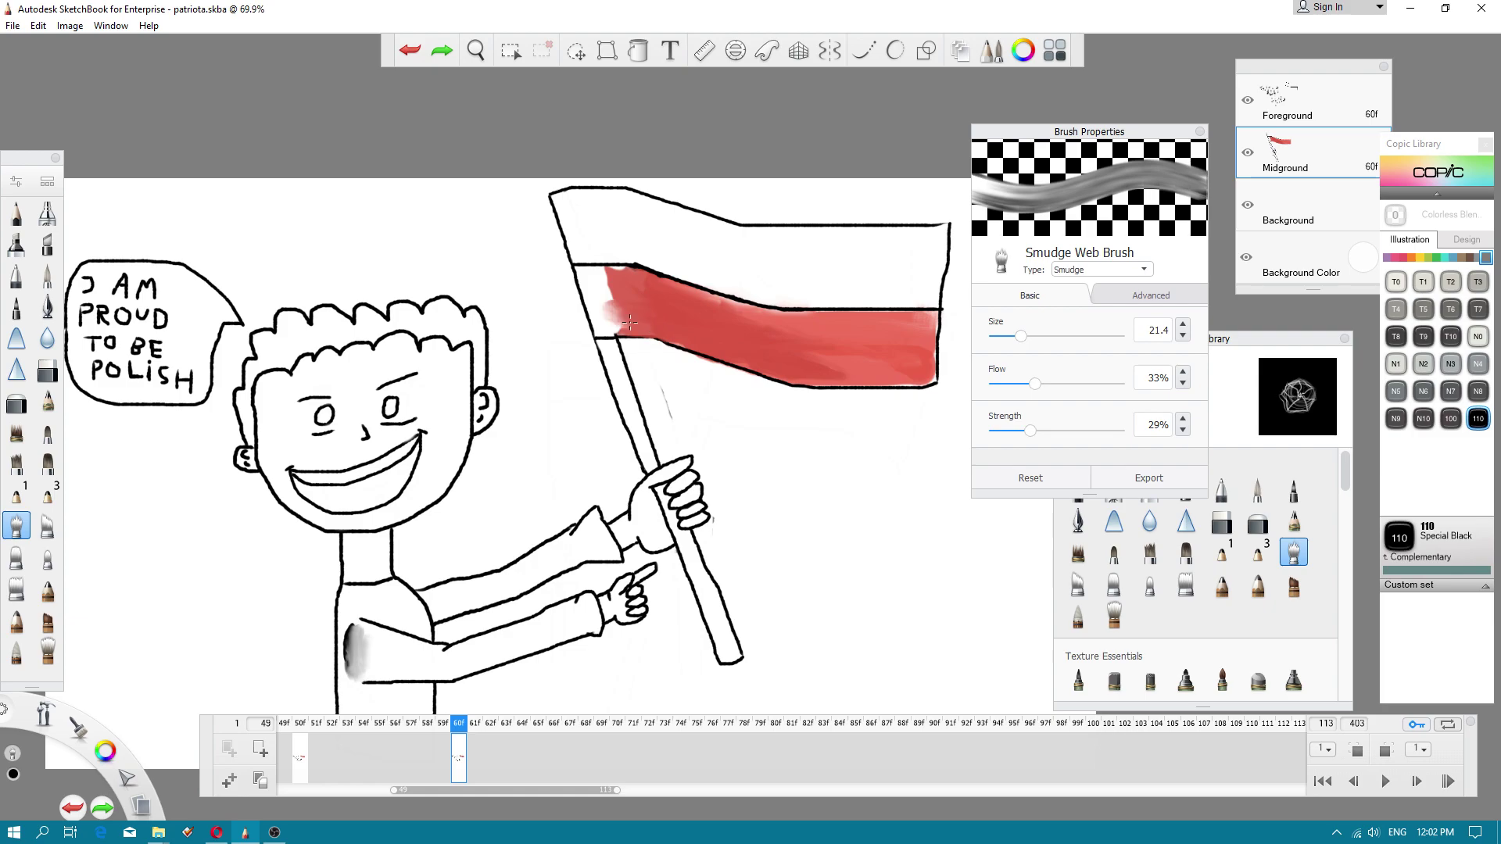
- Smudge the red band toward the flagpole and along its upper and lower edges to even out streaks
mouse_move(630, 321)
mouse_down()
mouse_move(632, 295)
mouse_move(604, 282)
mouse_move(628, 278)
mouse_move(593, 276)
mouse_move(619, 292)
mouse_move(602, 291)
mouse_move(600, 314)
mouse_move(592, 286)
mouse_move(609, 300)
mouse_move(600, 324)
mouse_move(583, 274)
mouse_move(683, 315)
mouse_up()
drag(836, 355, 844, 364)
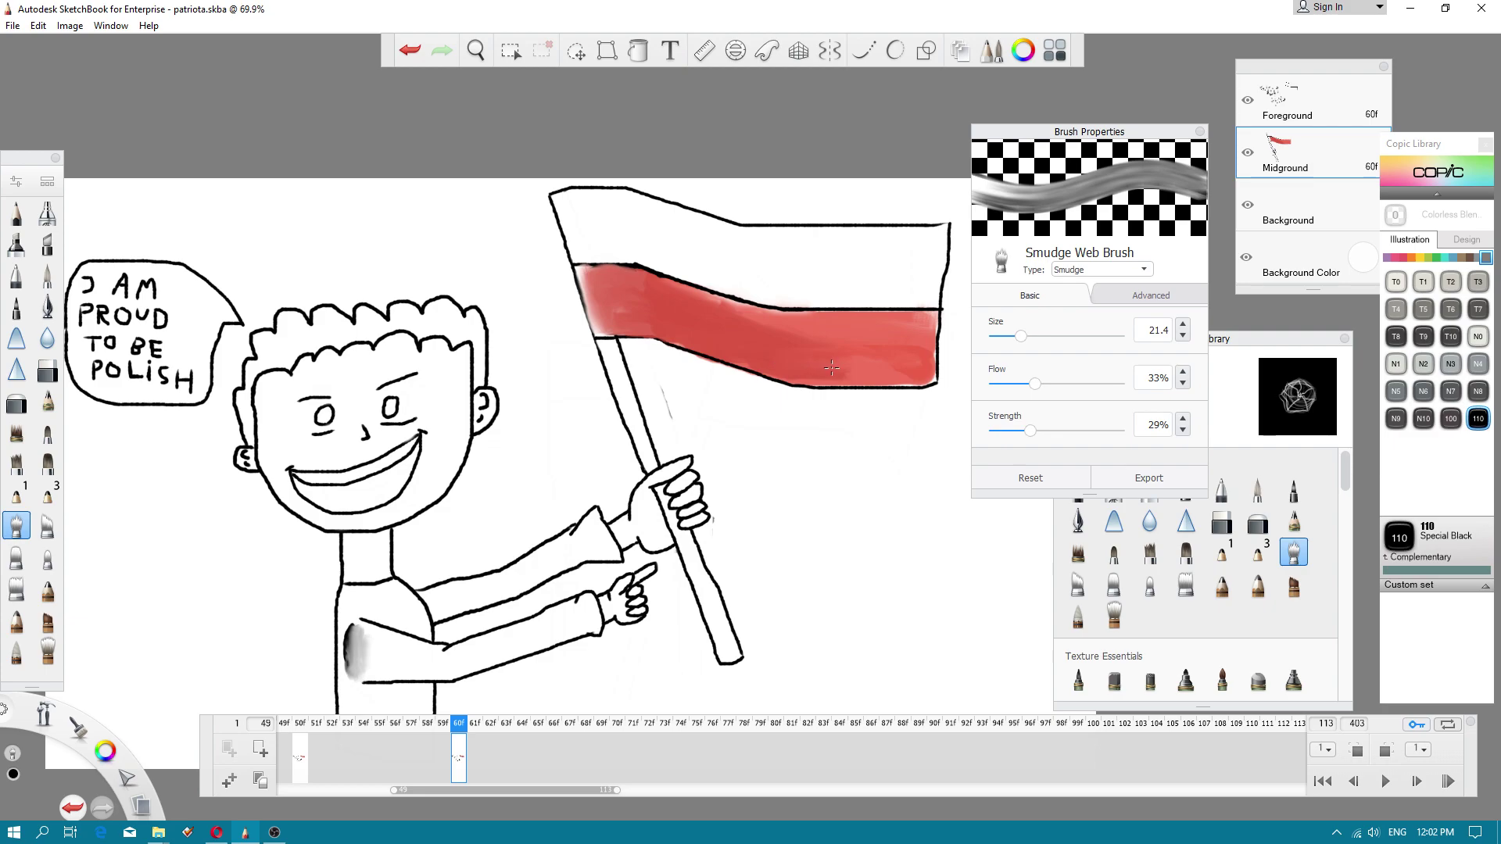
mouse_move(696, 338)
mouse_down()
mouse_move(601, 329)
mouse_move(612, 309)
mouse_move(585, 274)
mouse_up()
mouse_move(681, 289)
mouse_down()
mouse_move(855, 326)
mouse_move(704, 302)
mouse_up()
drag(806, 338, 877, 336)
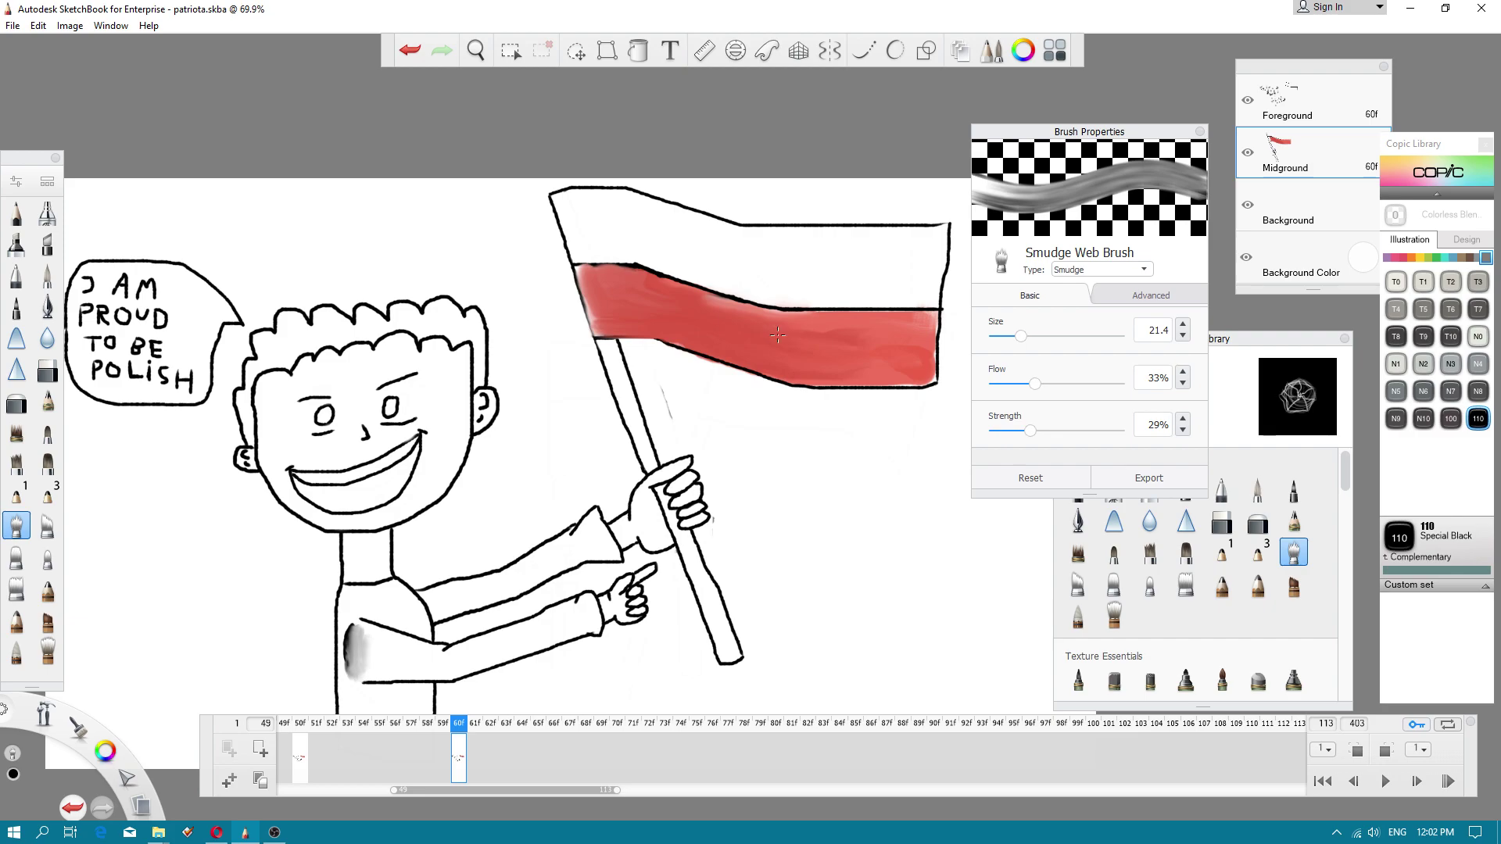
scroll(704, 344, down, 3)
- Ink a dark outline with the Art Pencil along the red band's edge beside the flagpole
scroll(701, 341, up, 2)
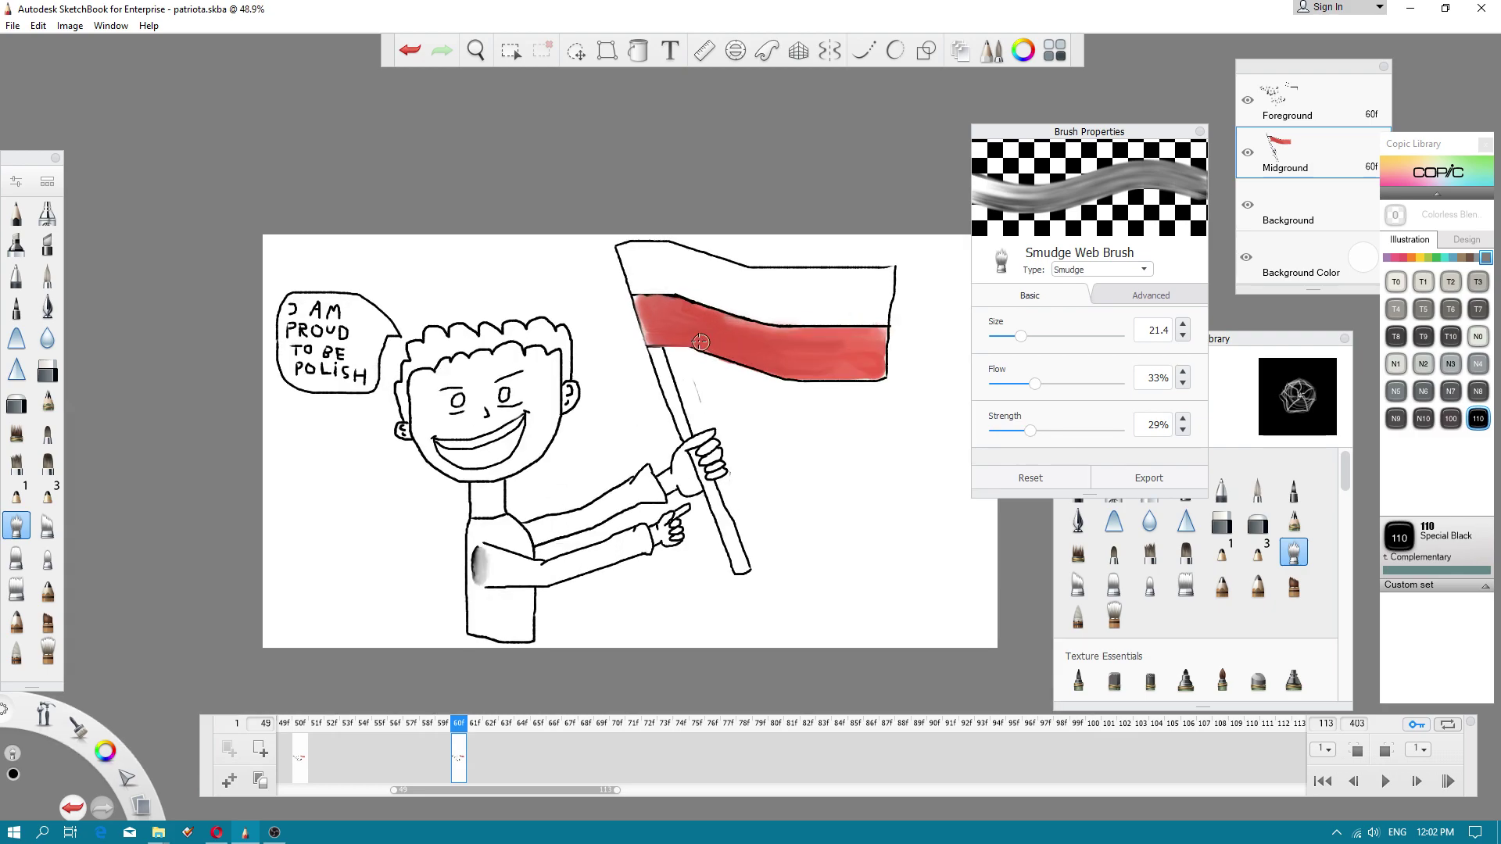
scroll(701, 341, up, 3)
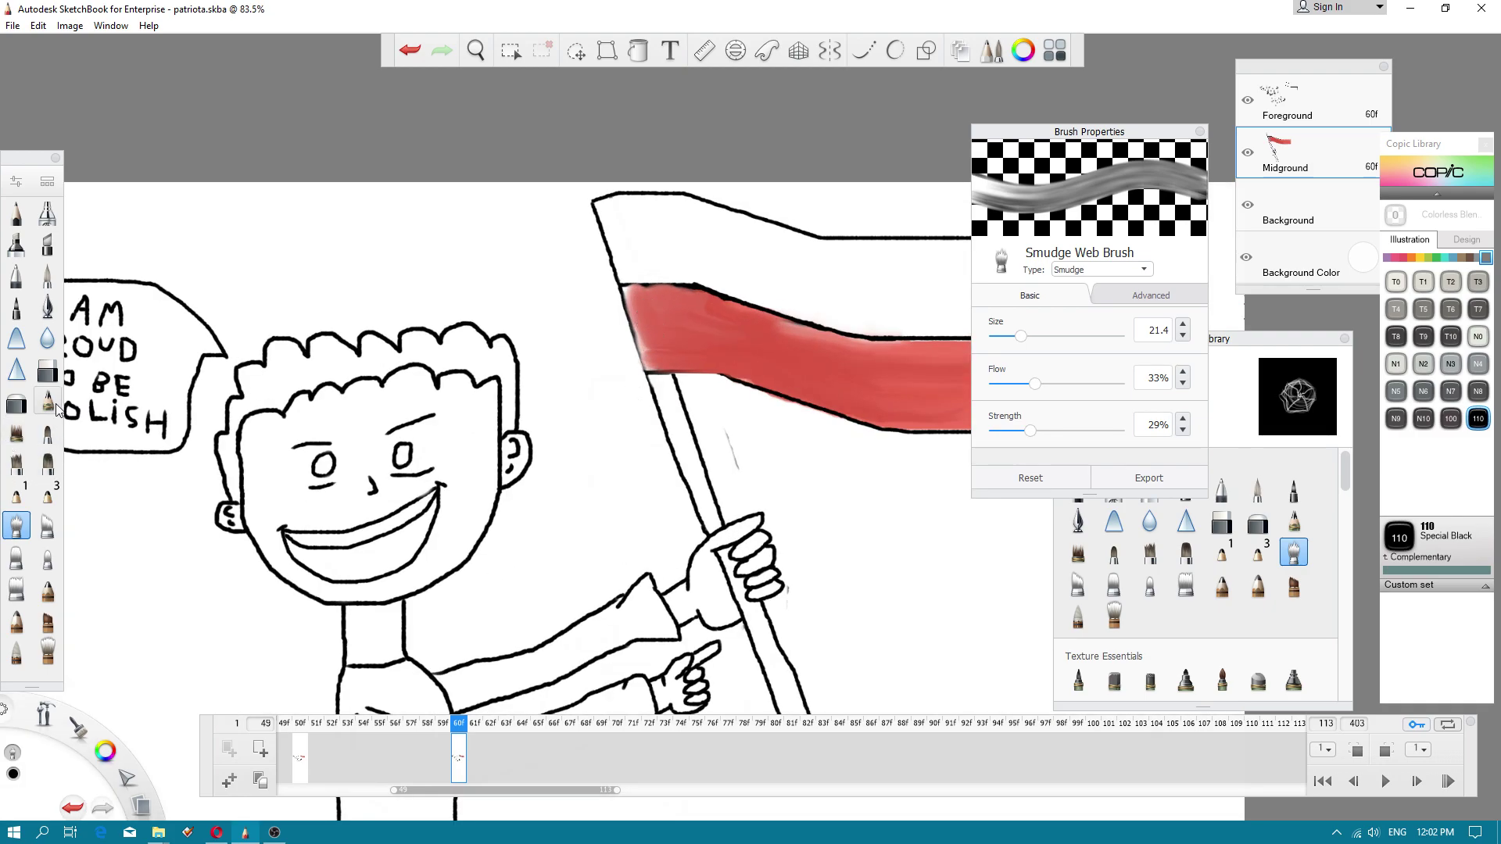
click(48, 588)
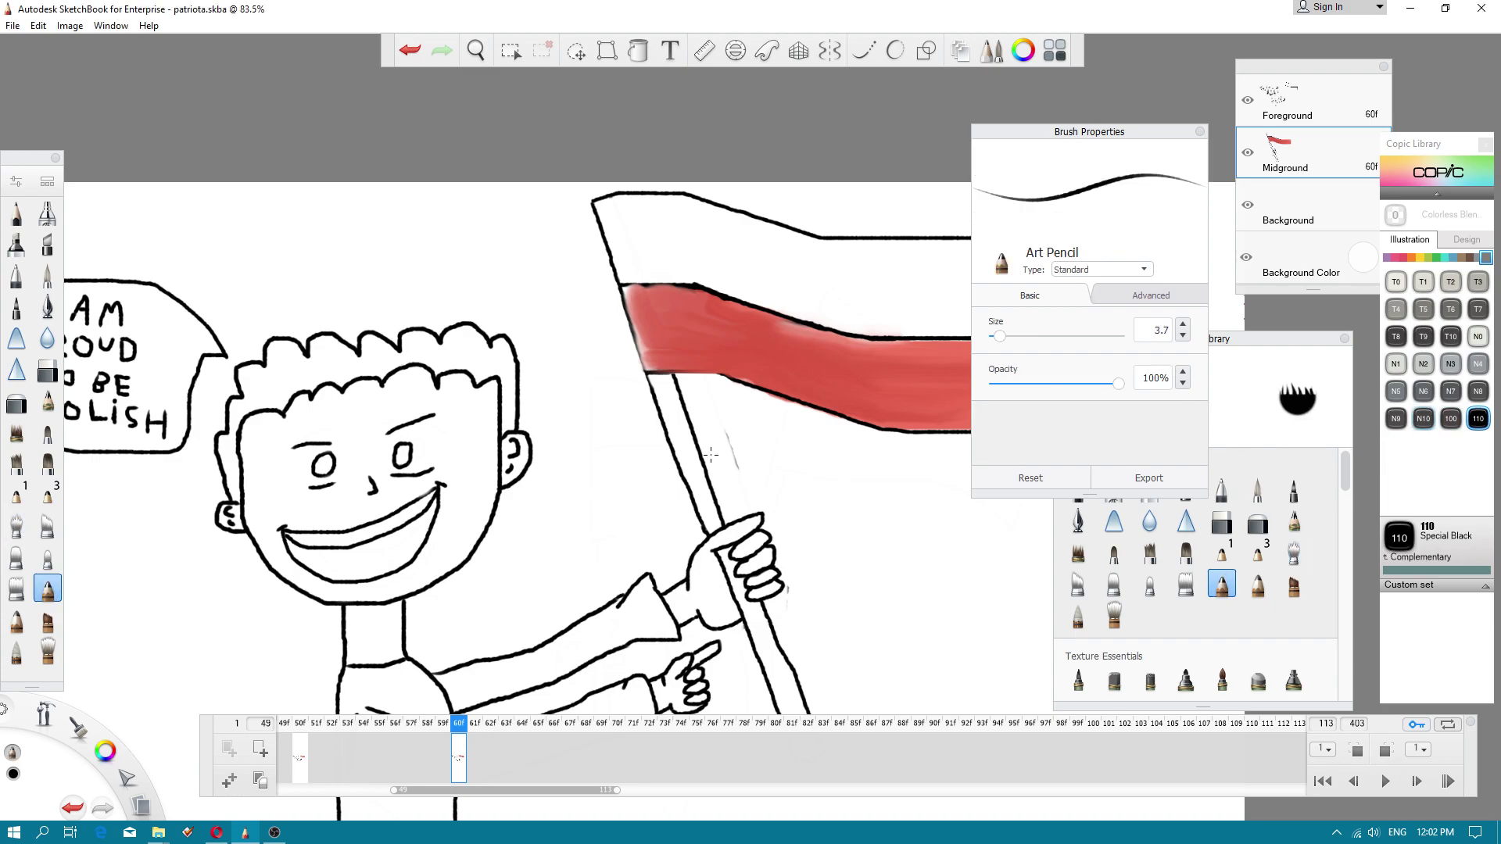
scroll(617, 300, up, 2)
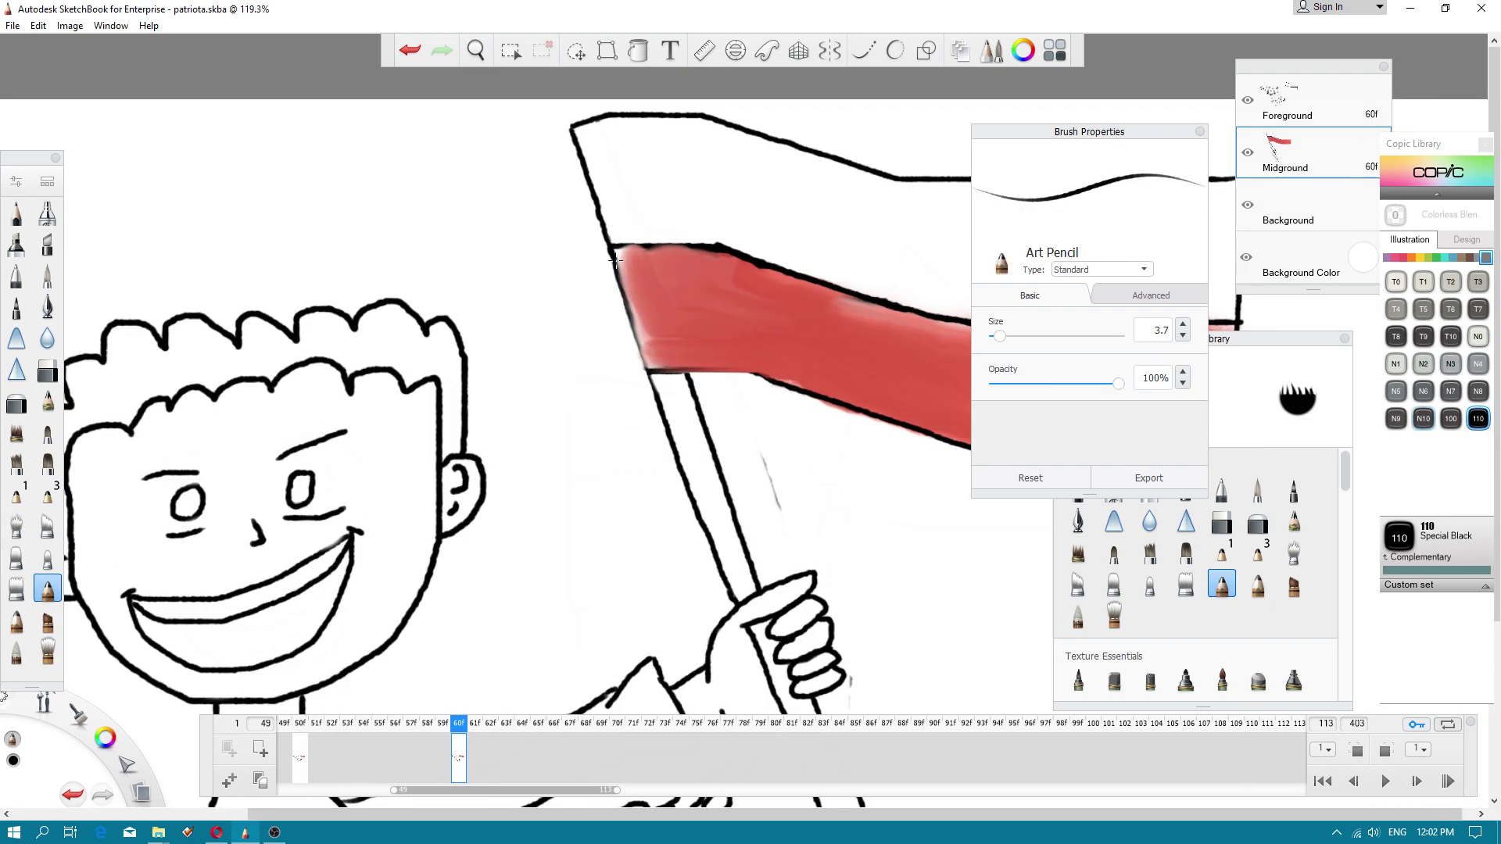
mouse_move(624, 289)
mouse_down()
mouse_move(651, 372)
mouse_move(776, 382)
mouse_move(829, 323)
mouse_move(607, 331)
mouse_up()
scroll(762, 371, down, 4)
scroll(761, 368, up, 2)
scroll(814, 338, down, 2)
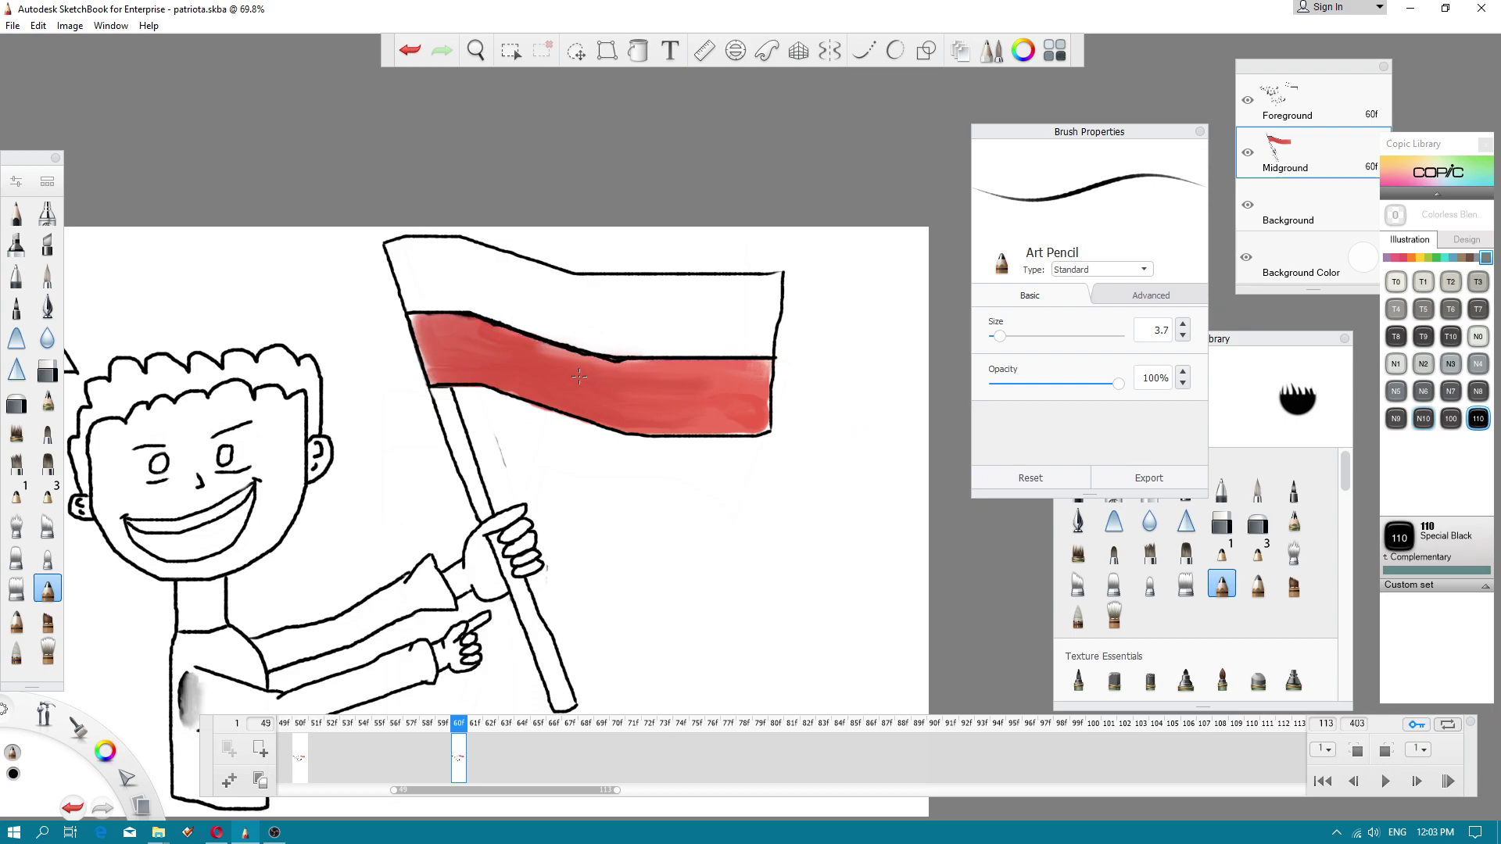
scroll(459, 426, down, 2)
scroll(479, 426, up, 4)
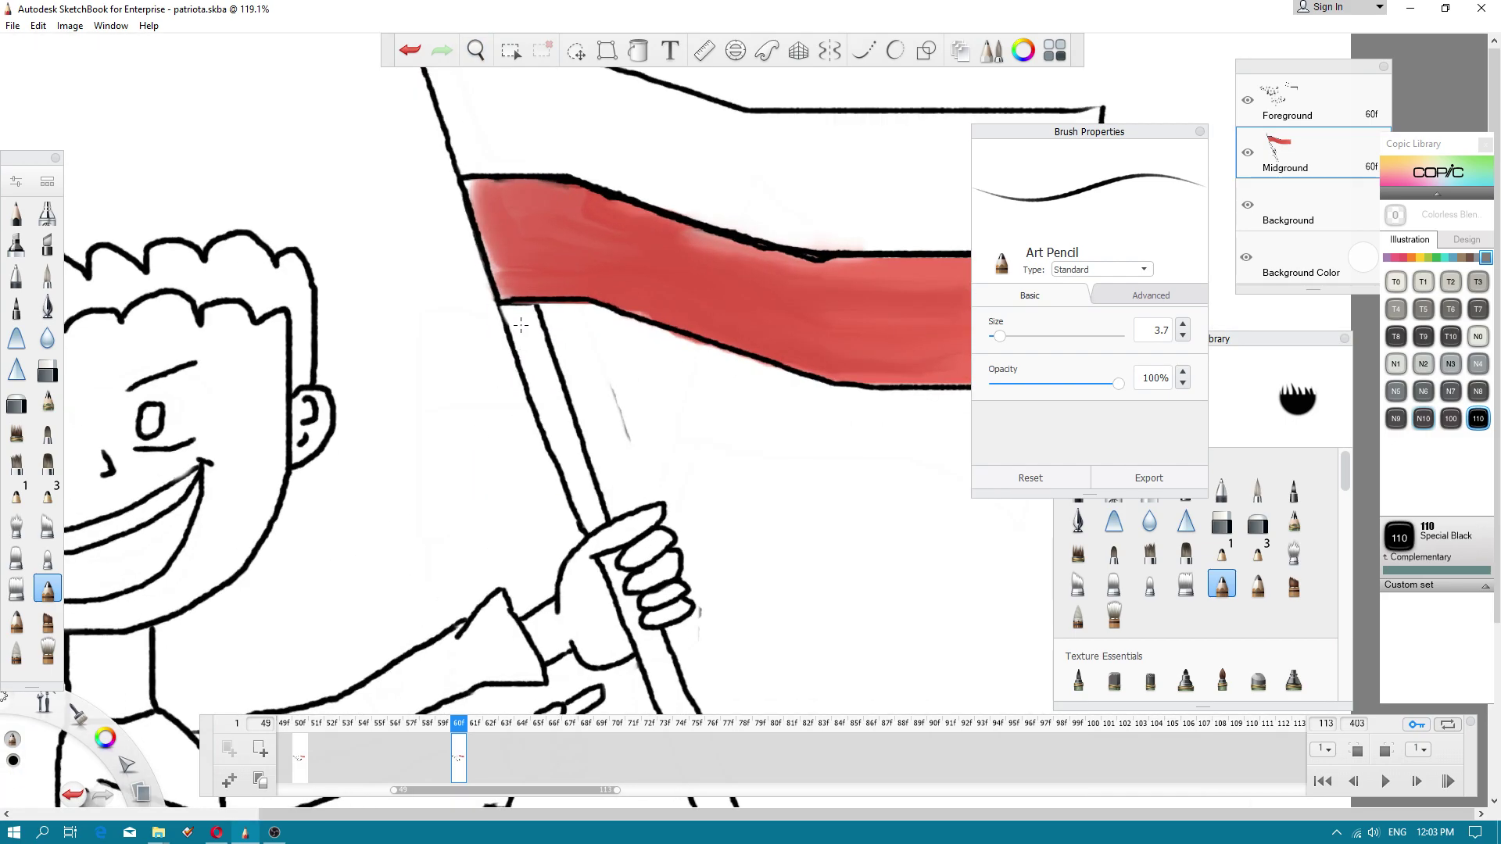
scroll(502, 305, down, 4)
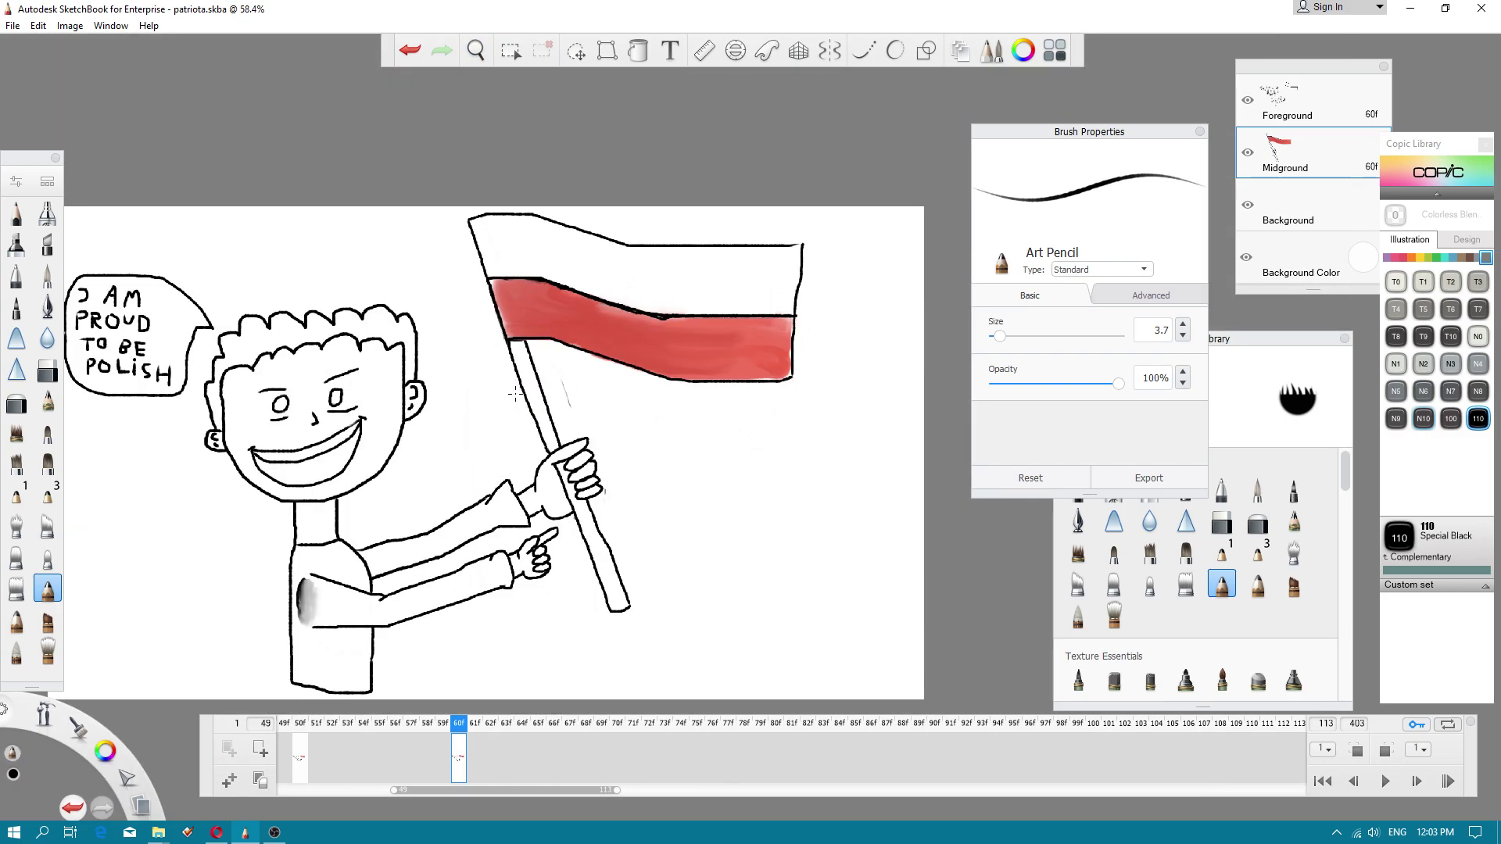
scroll(414, 368, up, 2)
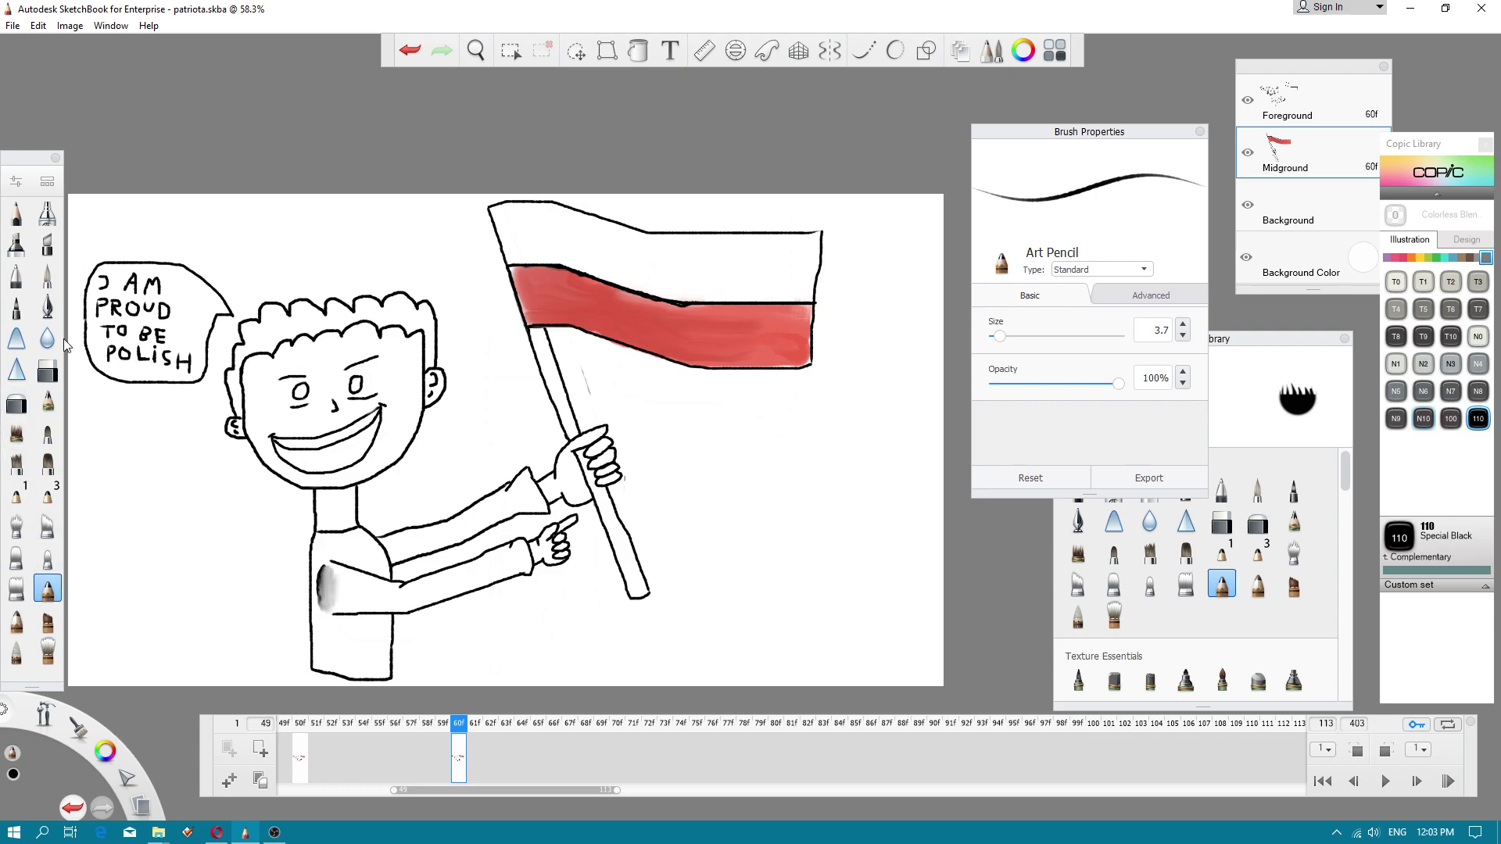
- Select the Hard Eraser and make the Foreground layer the active layer
click(48, 370)
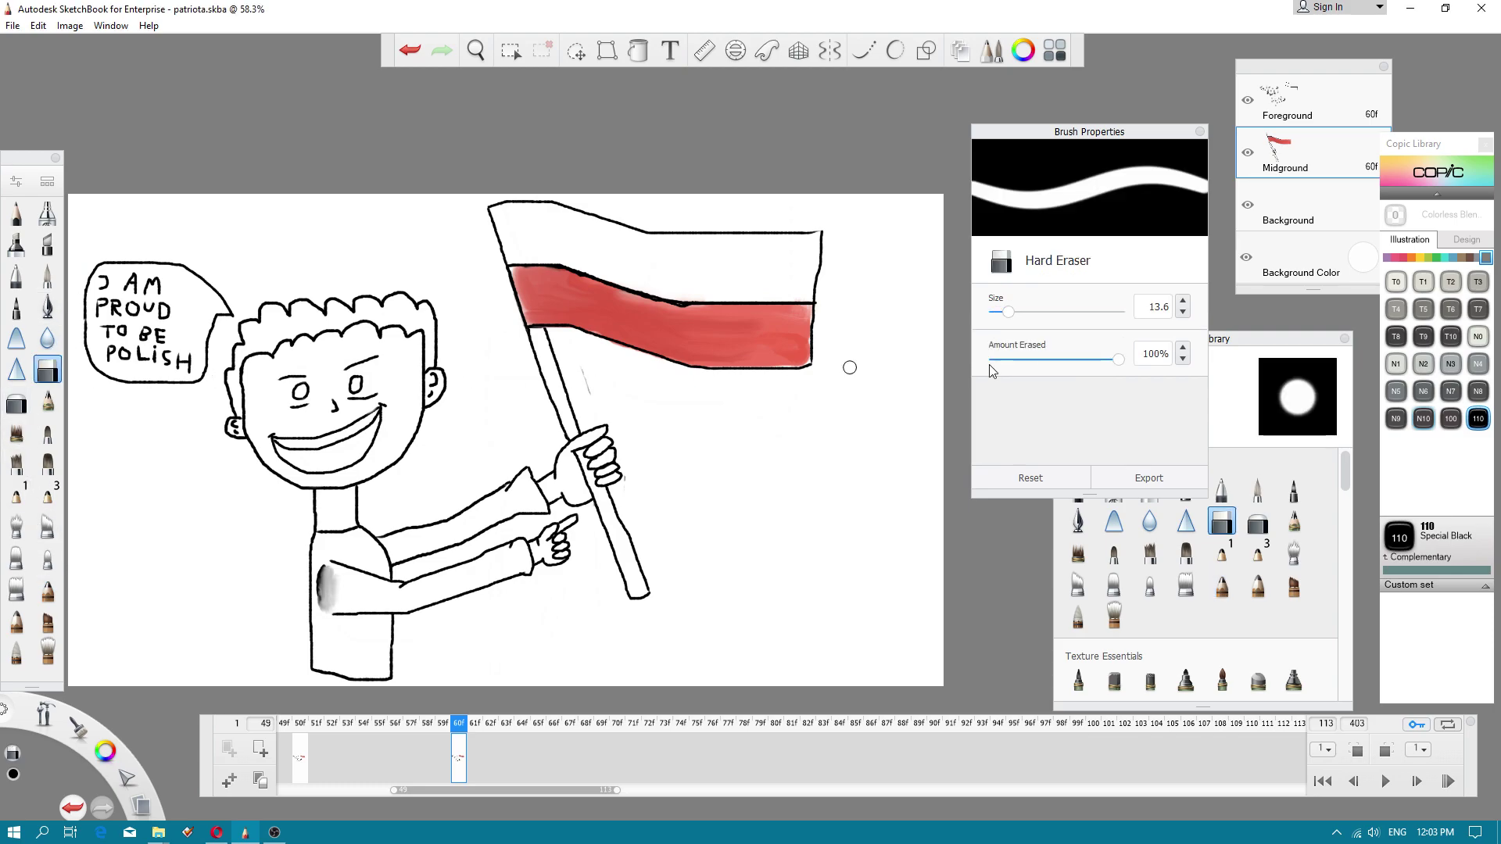
click(1289, 118)
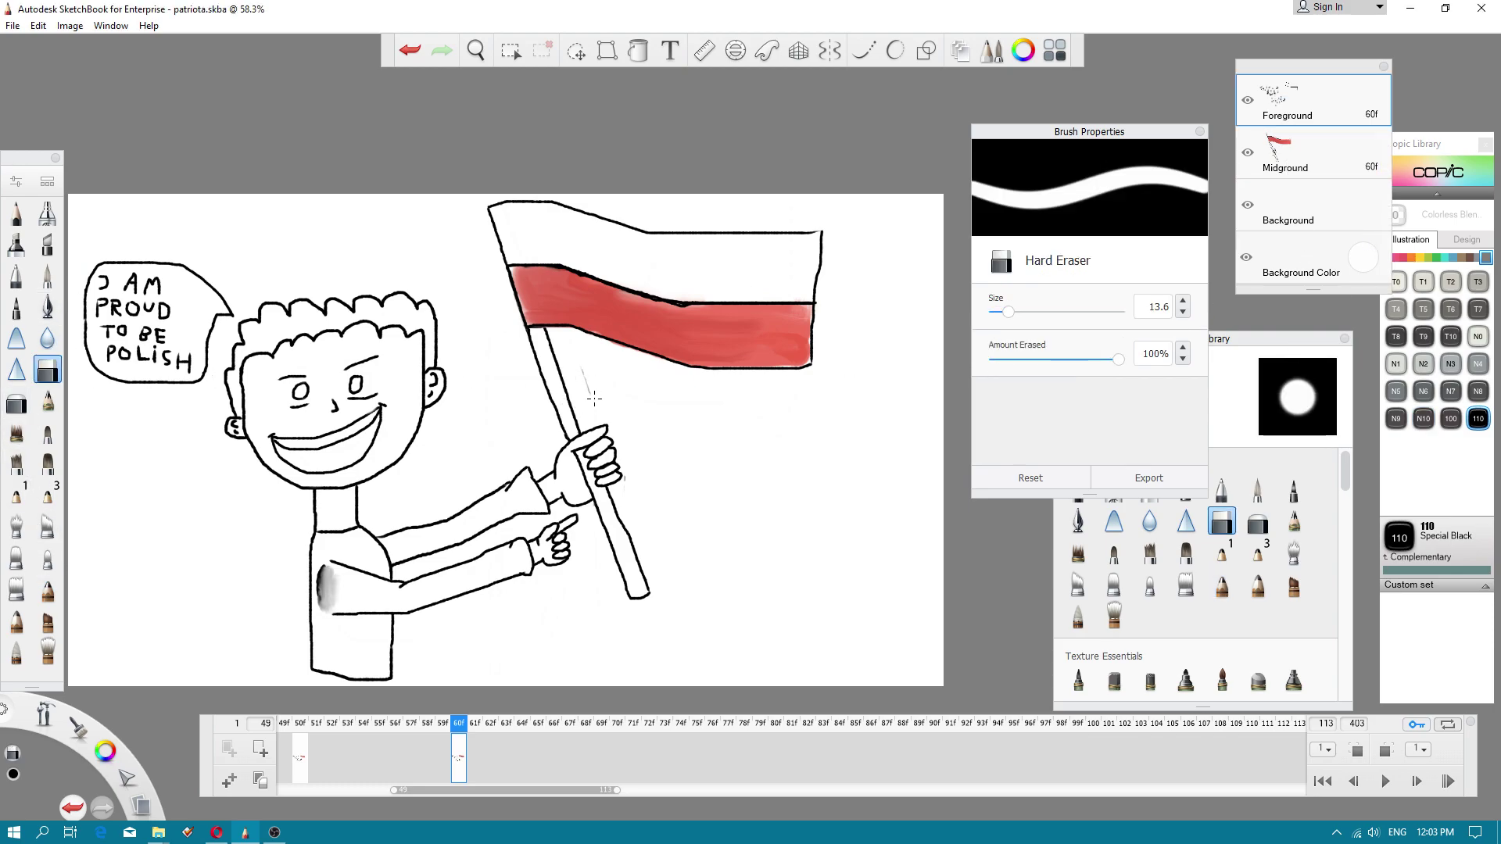
scroll(368, 425, down, 4)
scroll(343, 406, up, 2)
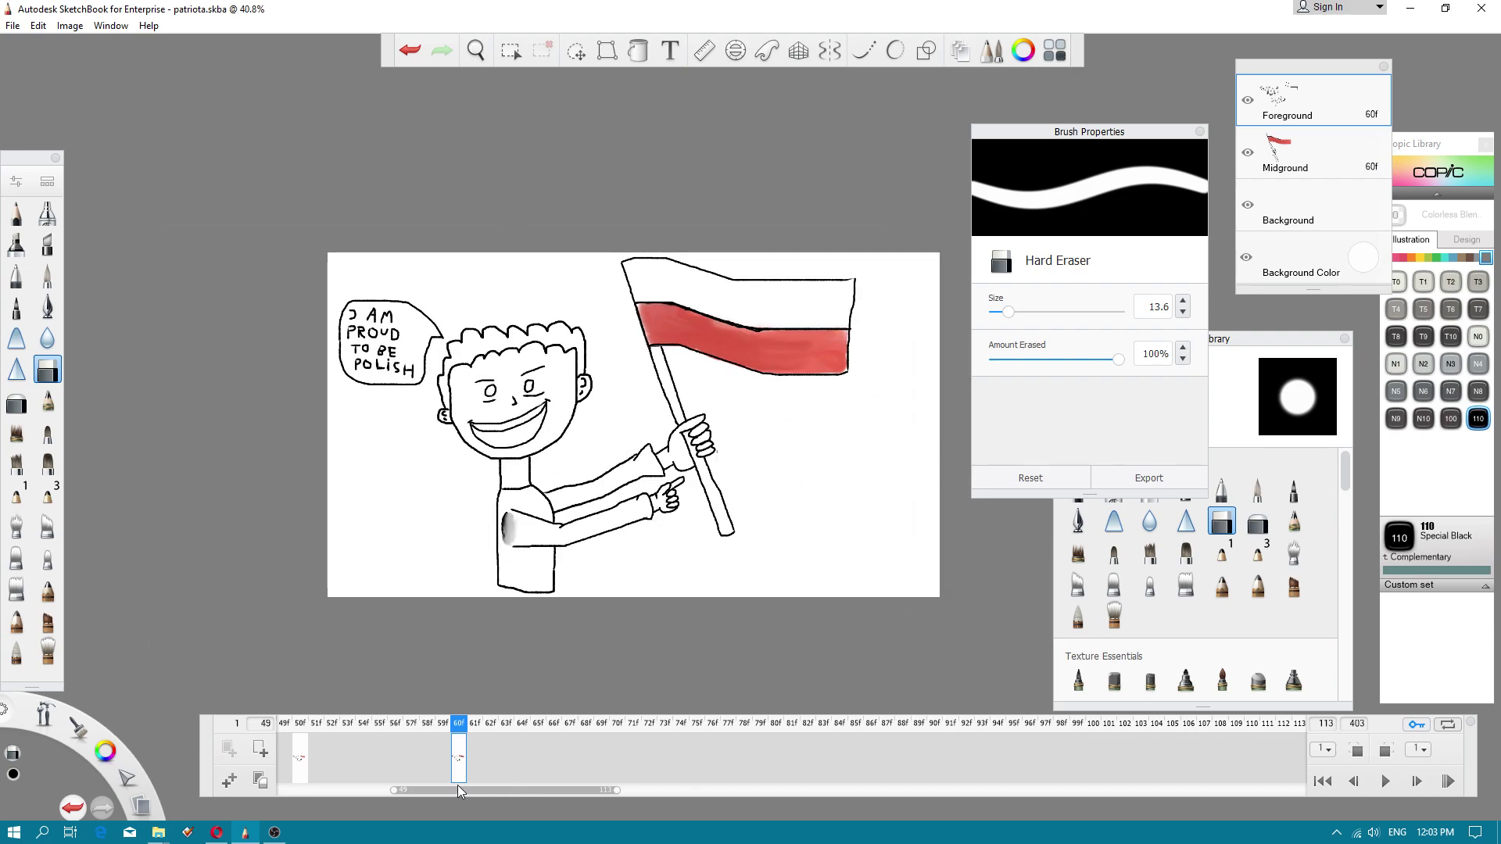
- Save the flipbook with File > Save
drag(458, 787, 330, 792)
click(13, 26)
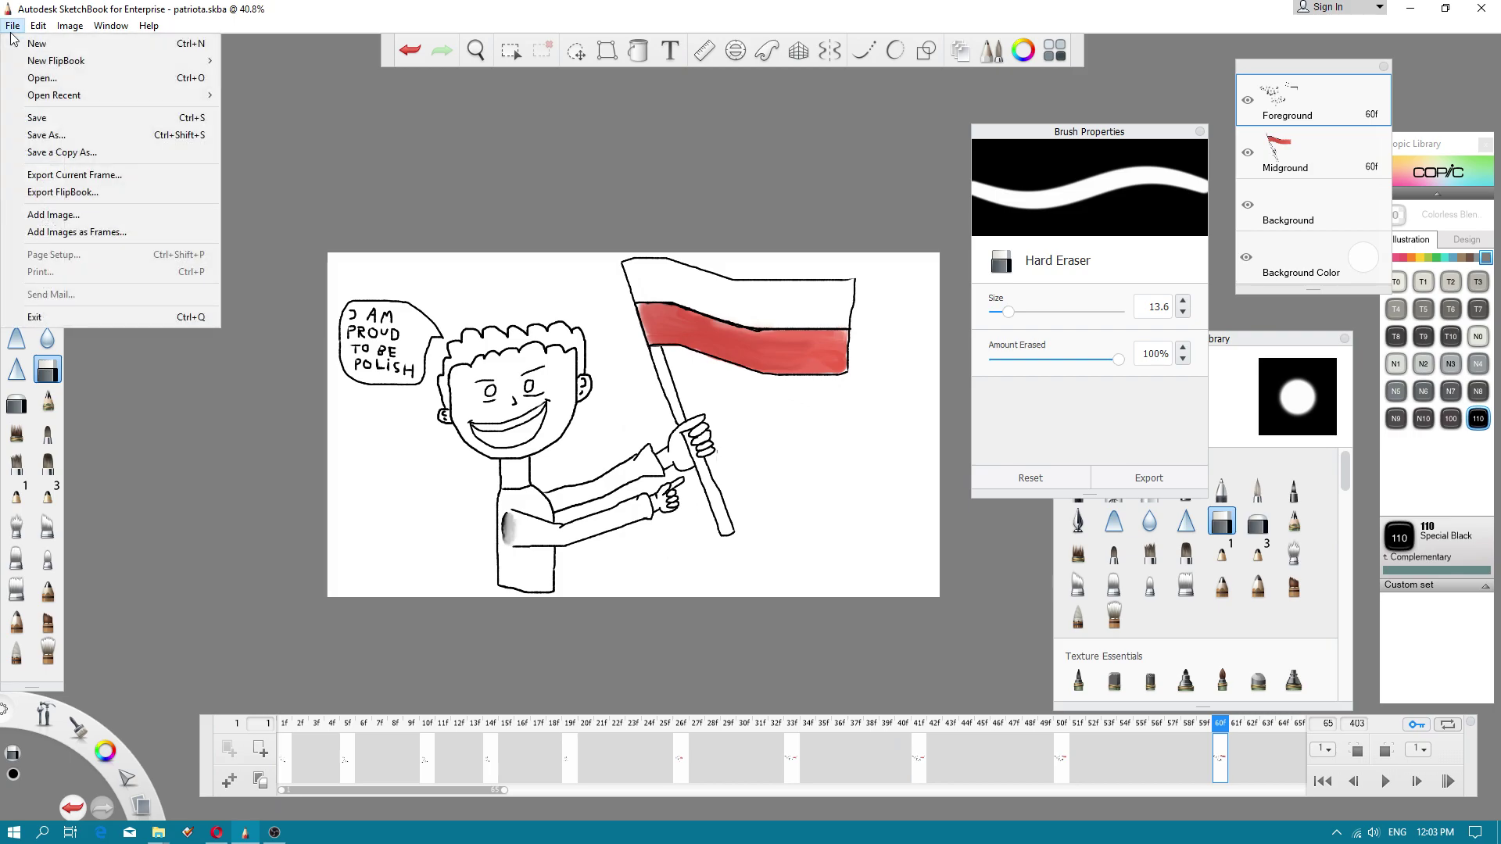
click(66, 117)
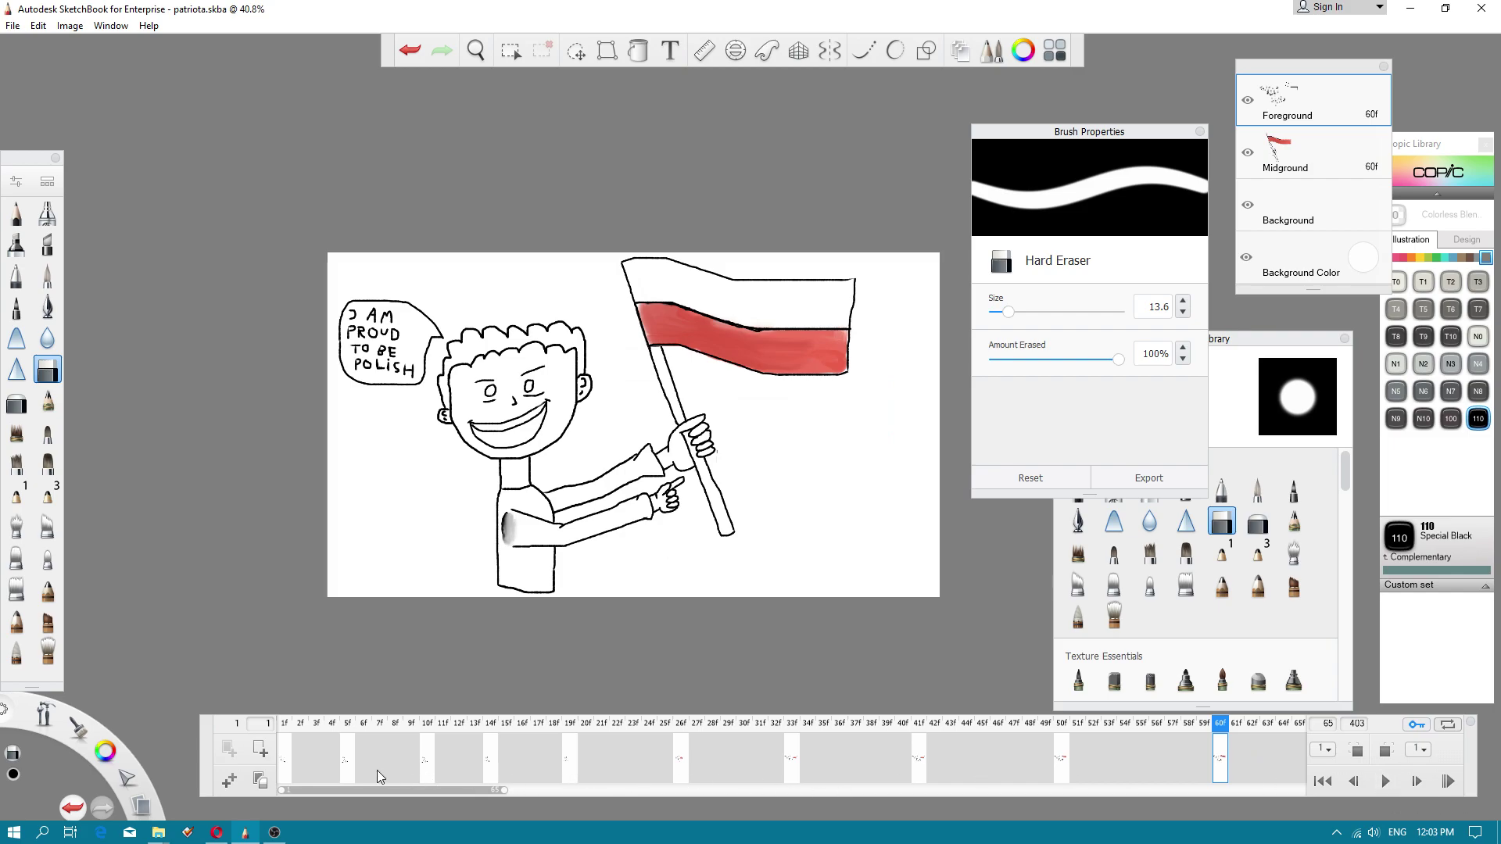
- Play the animation through, stop it, and return to frame 60
key(Return)
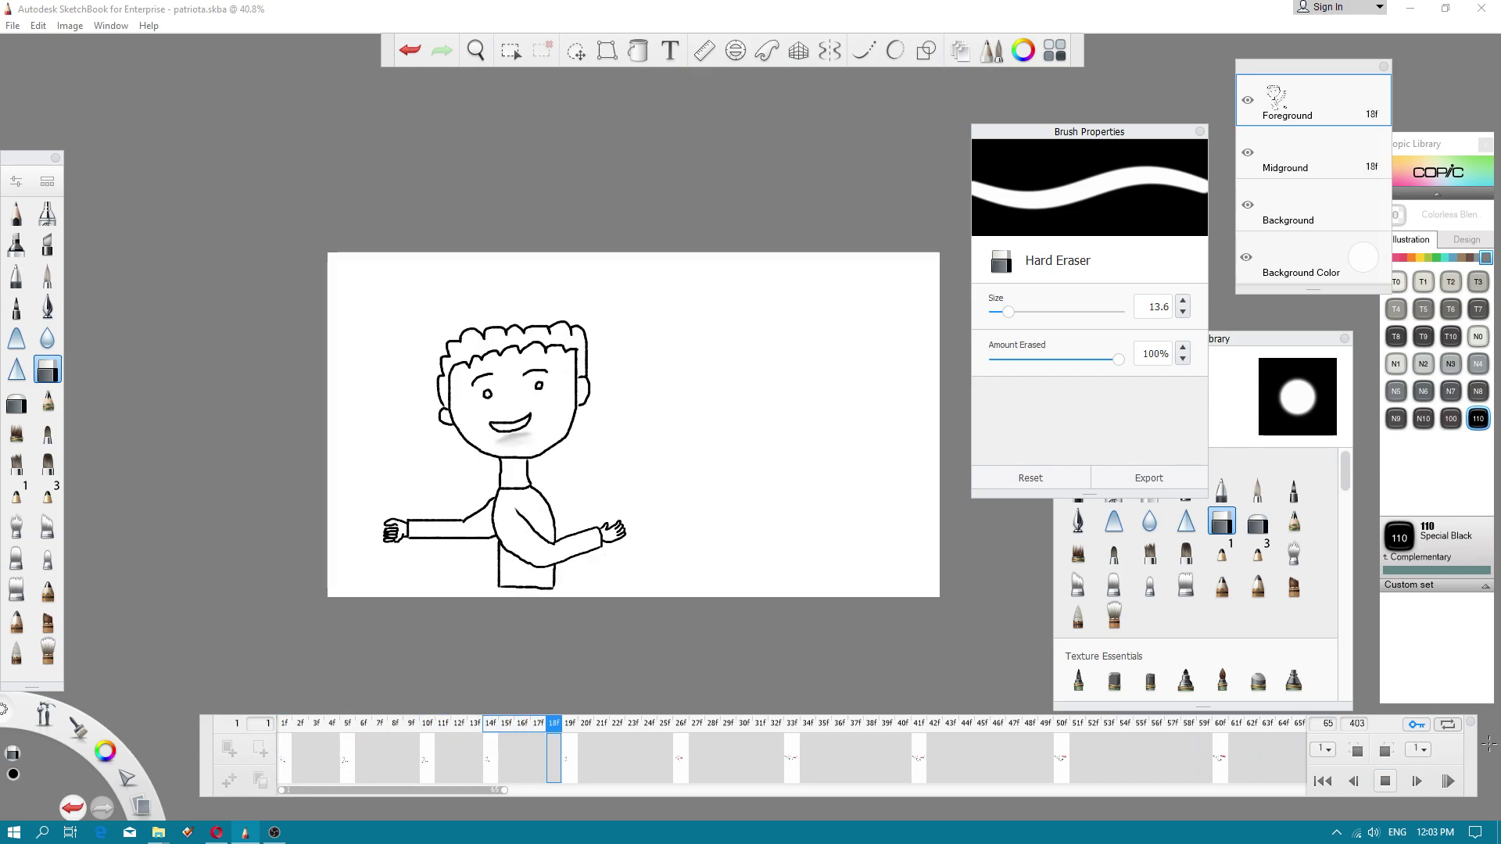
click(1385, 781)
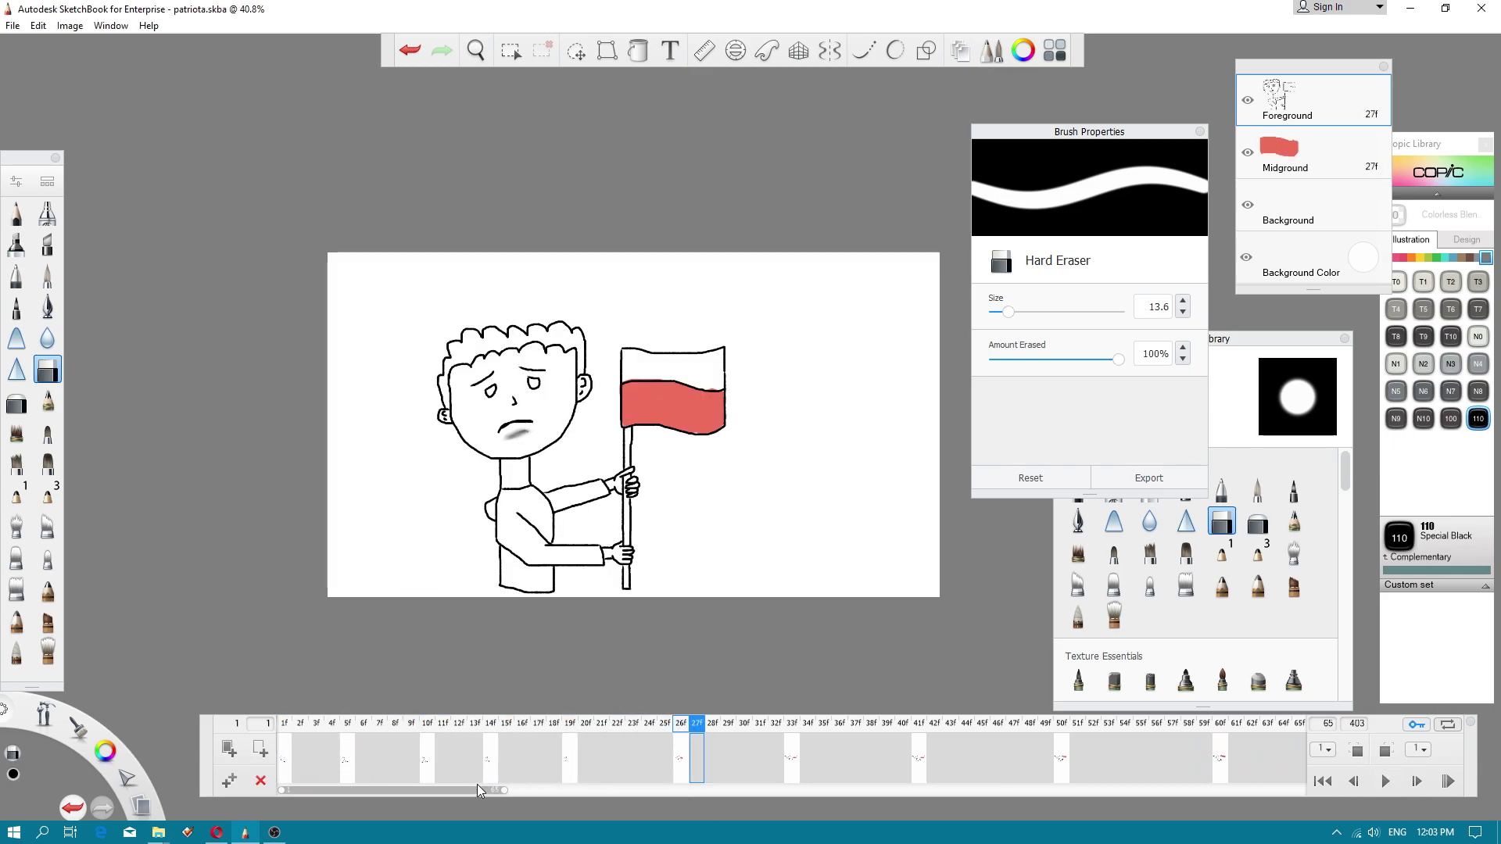
drag(475, 788, 549, 789)
click(888, 757)
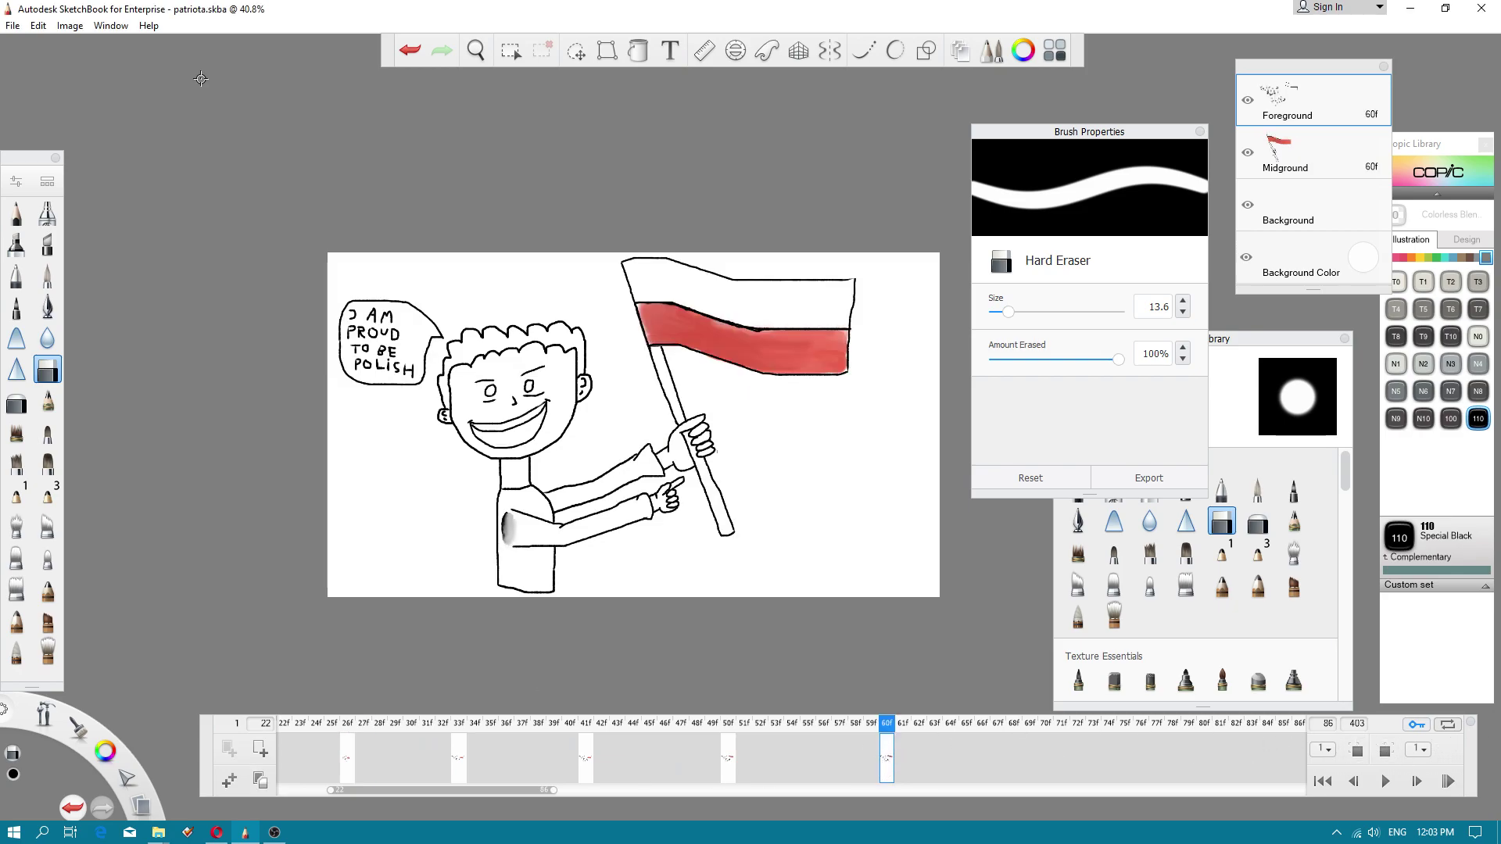
click(14, 25)
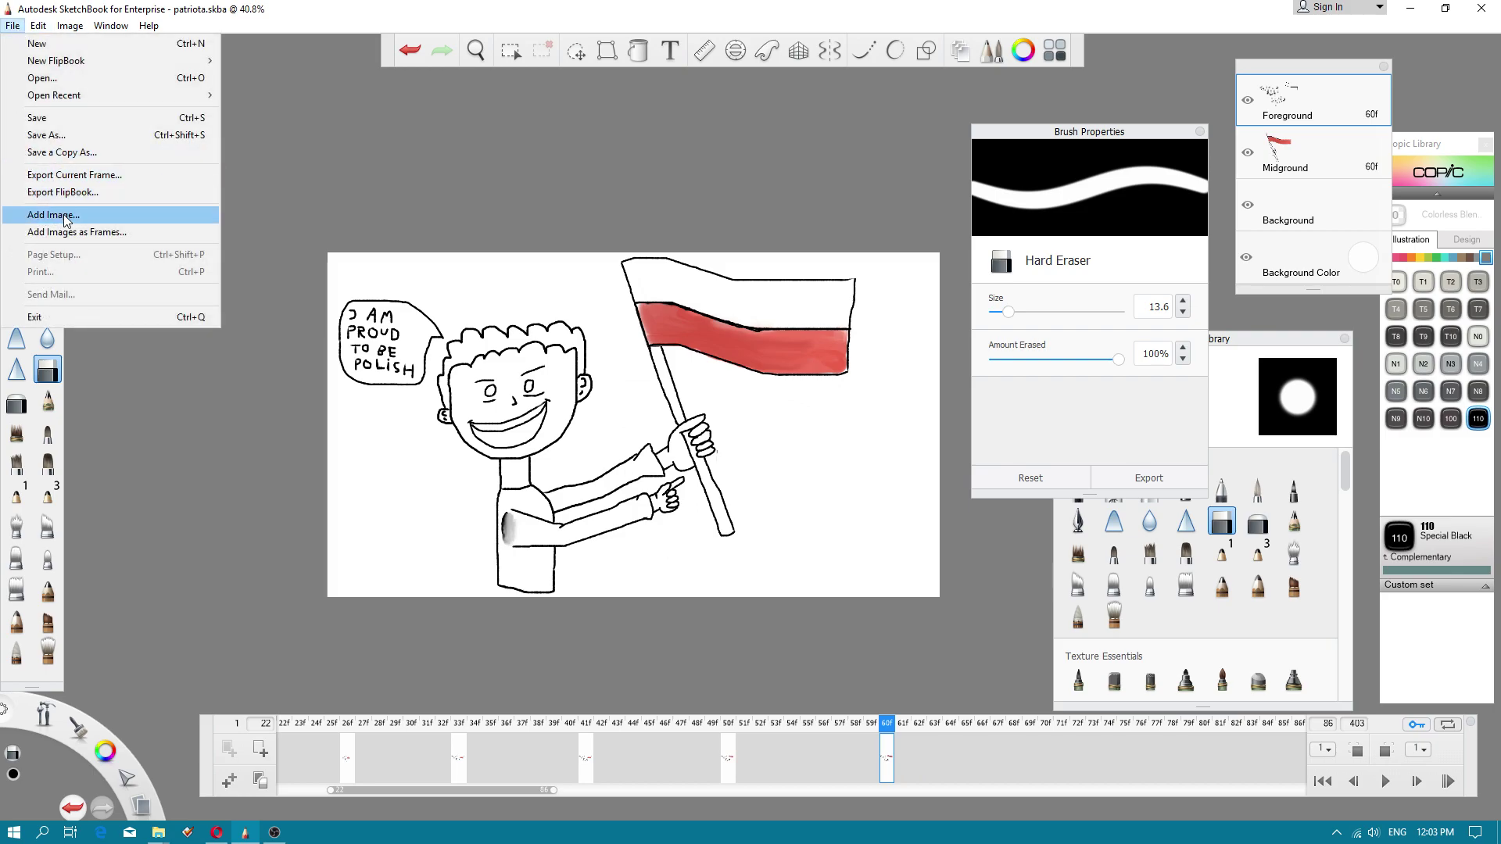
- In Export FlipBook, choose MP4 format with a custom frame range ending at frame 60
click(59, 192)
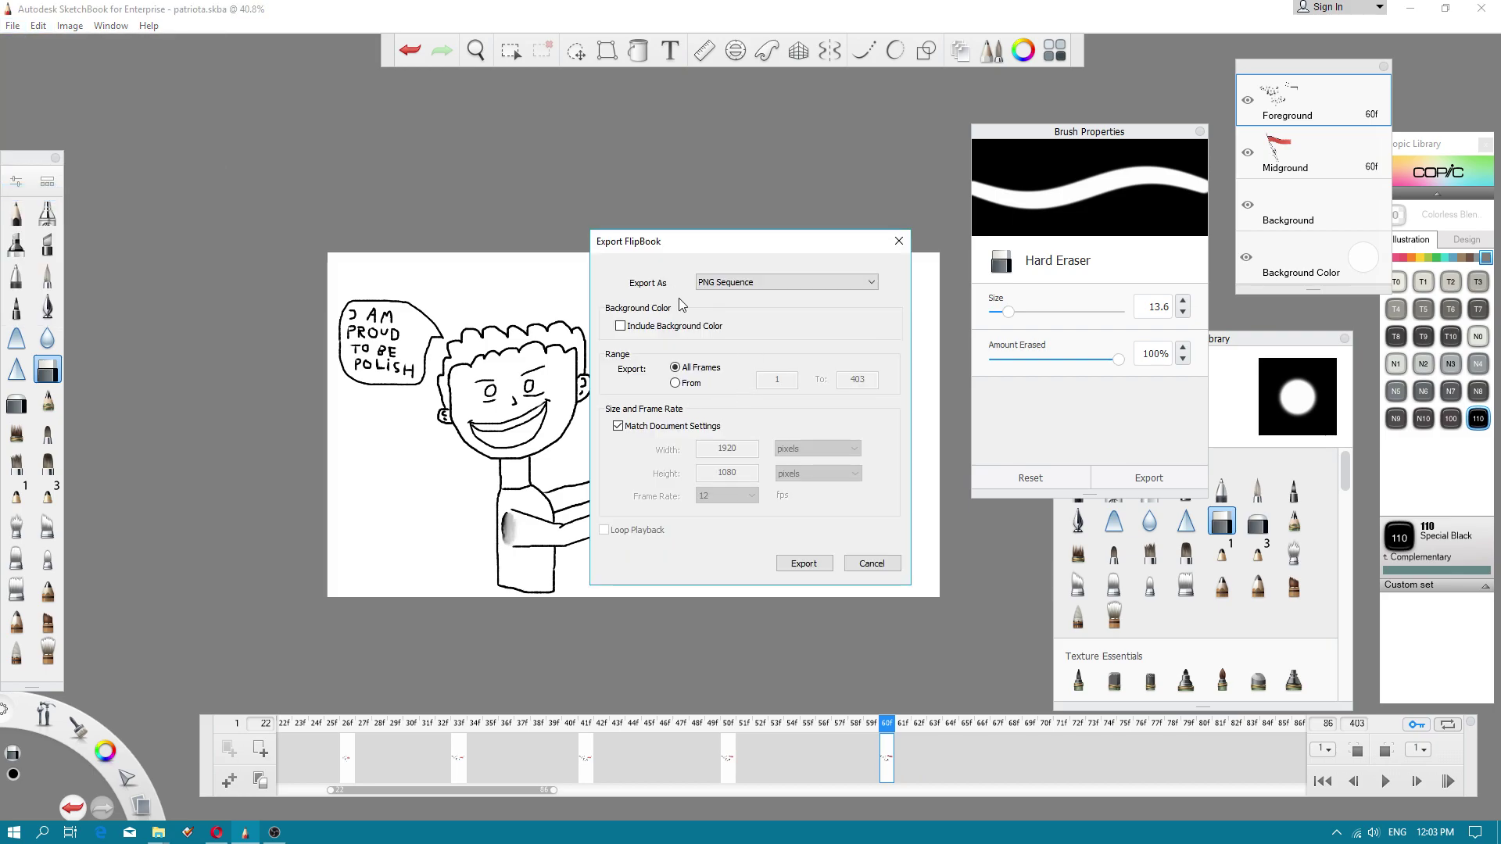
click(721, 283)
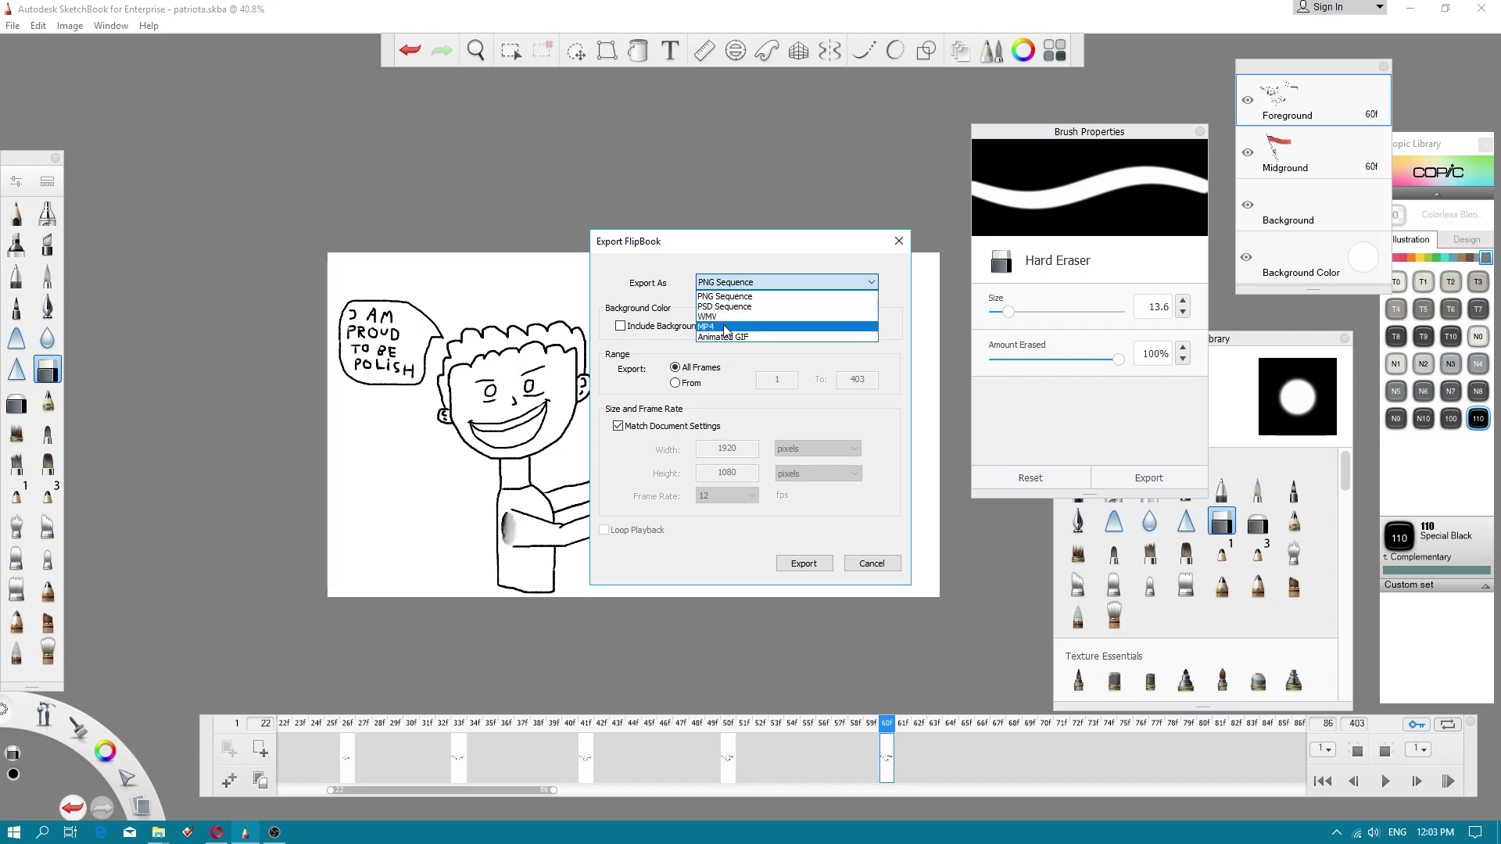
click(731, 327)
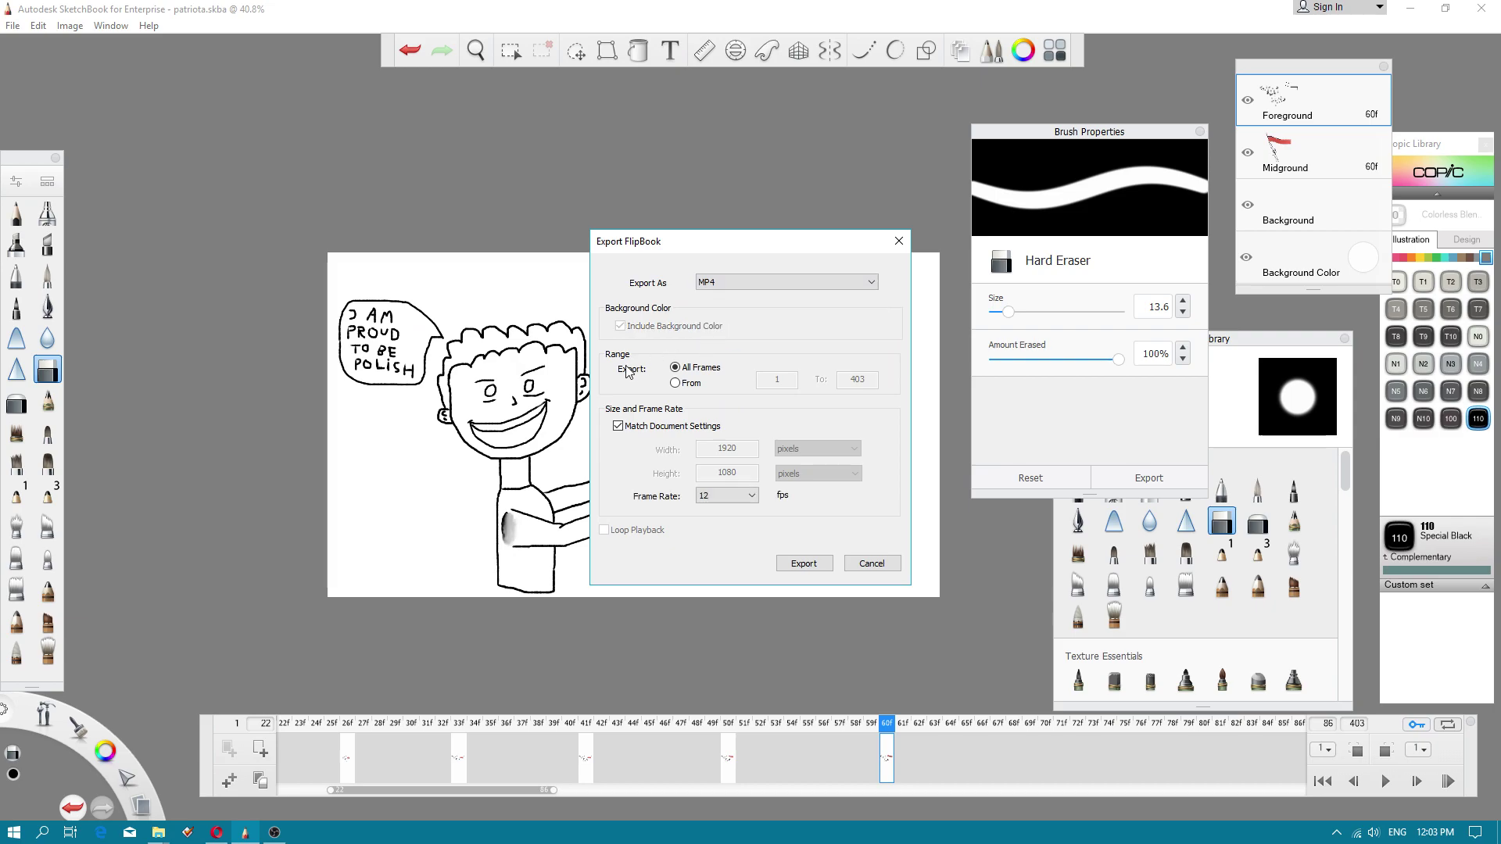
click(675, 383)
double_click(873, 378)
text(6)
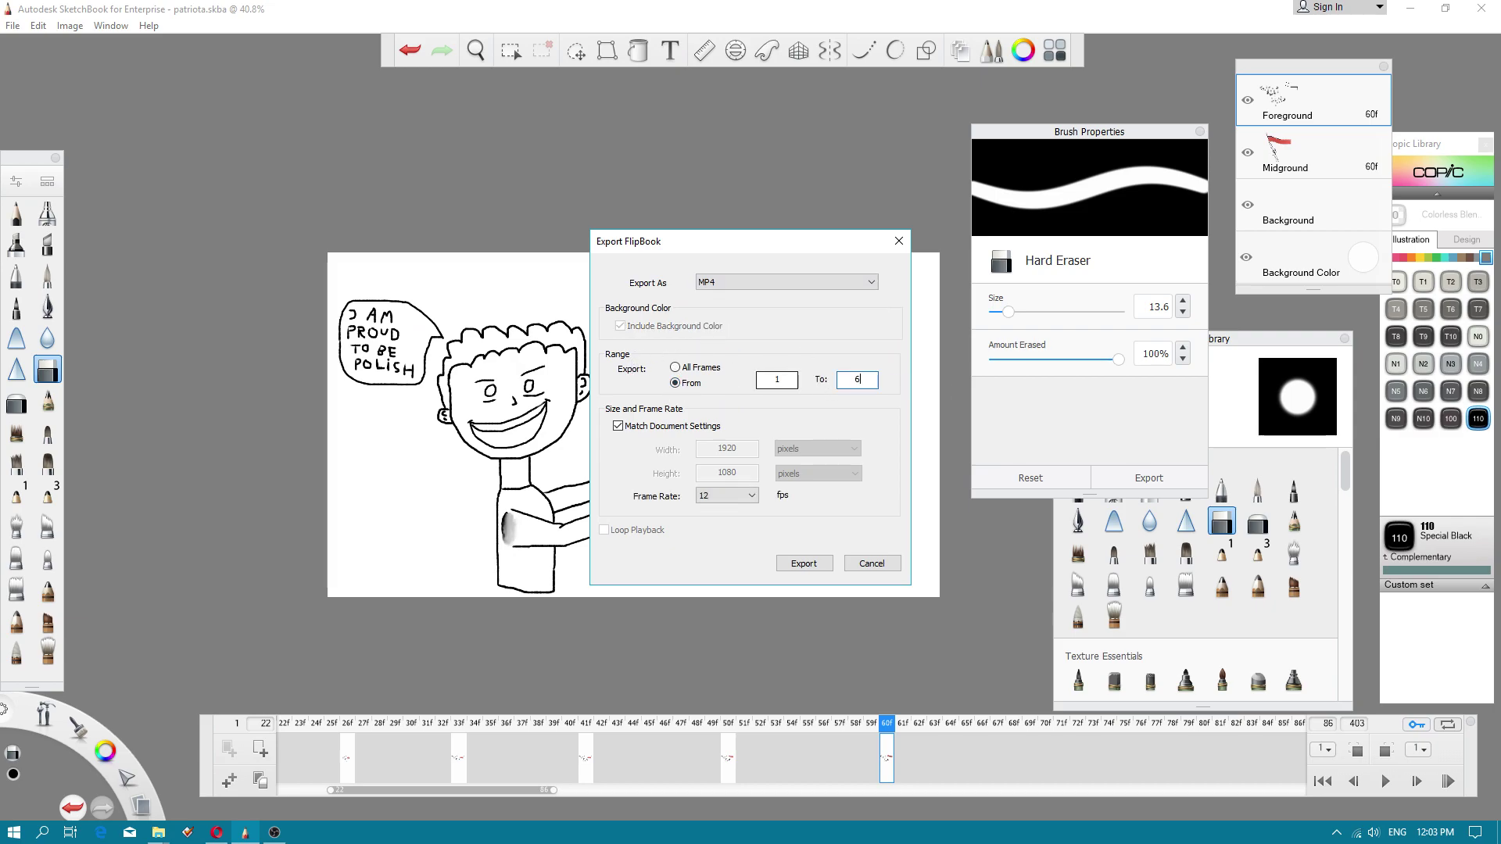
text(0)
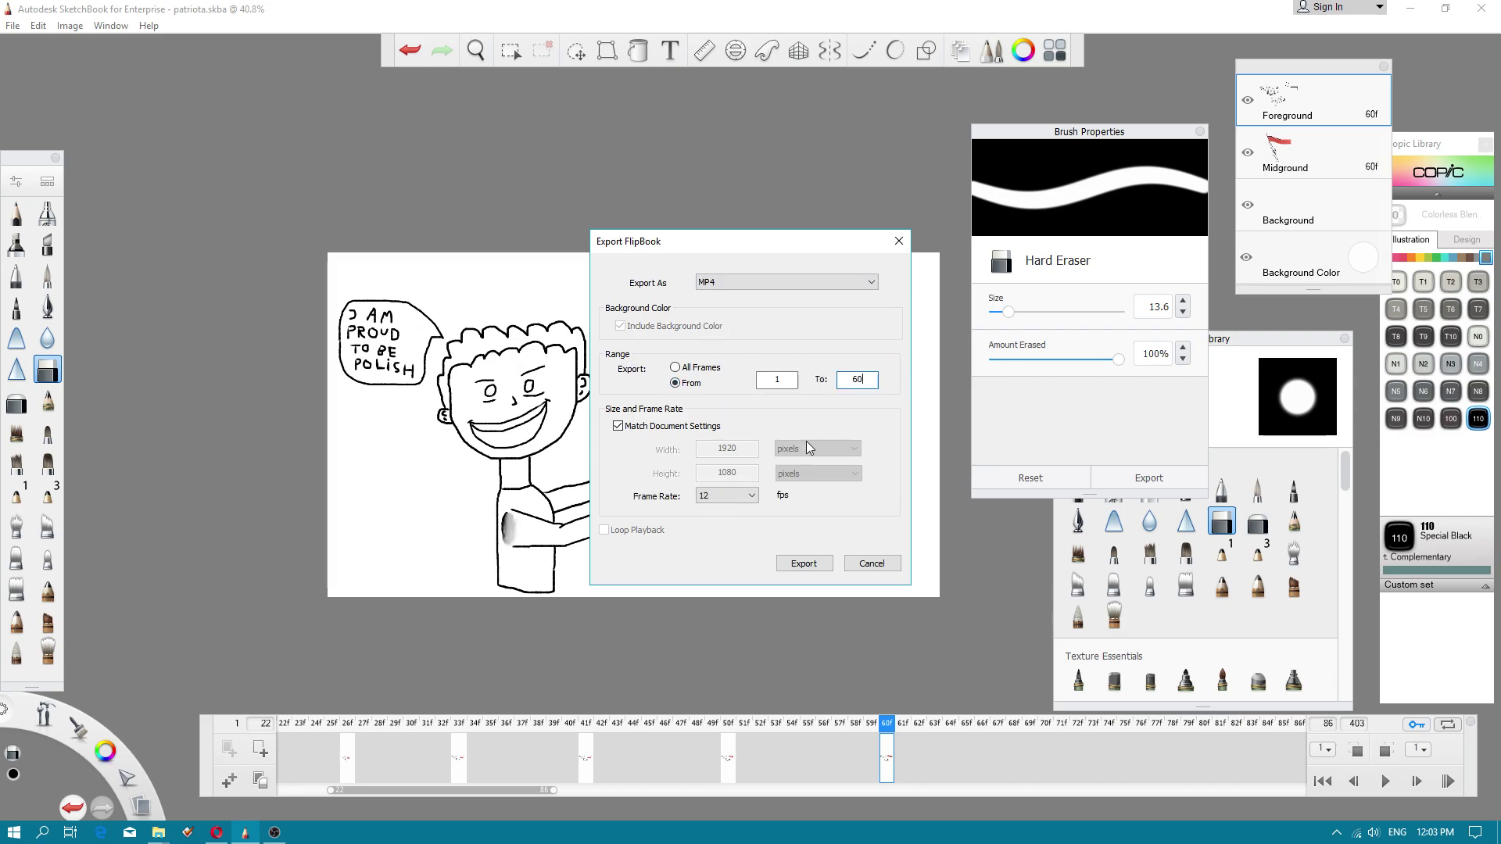
- Keep the frame rate at 12 fps, export, and save the video as patriota.mp4
click(706, 509)
click(717, 510)
click(717, 506)
click(713, 509)
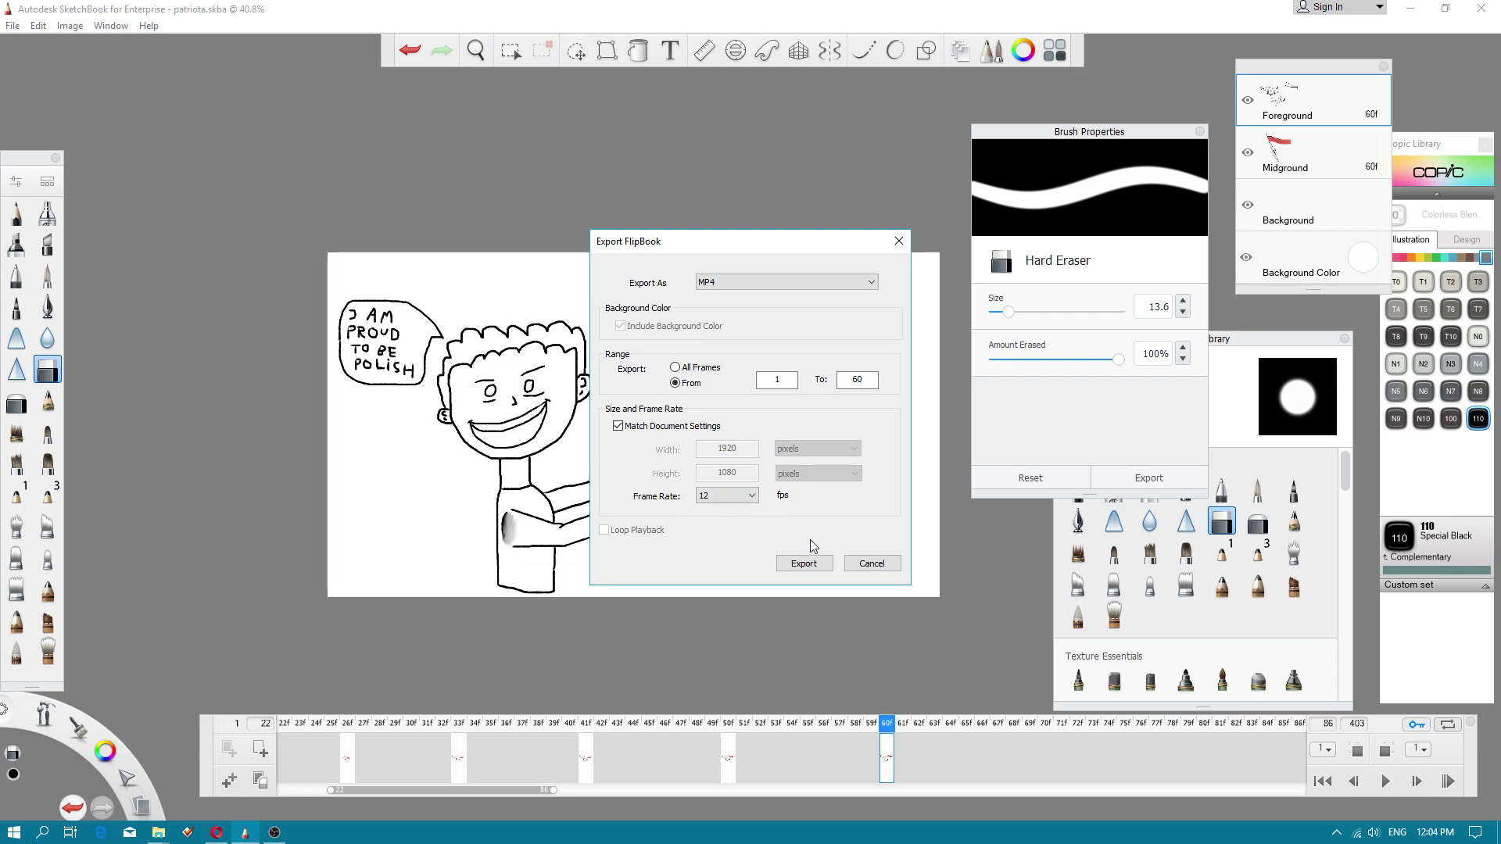
click(804, 563)
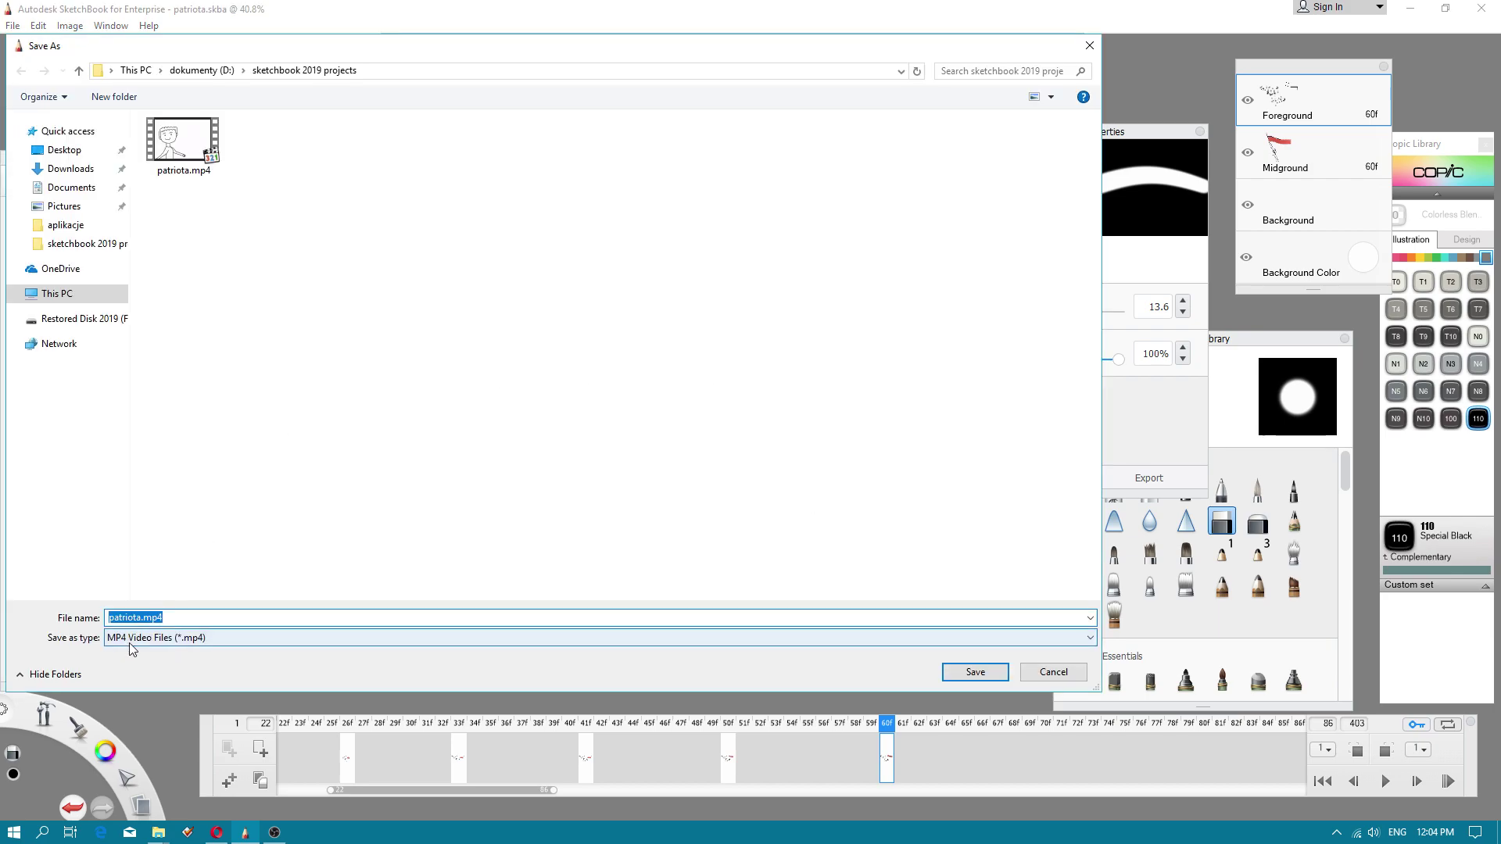
click(961, 680)
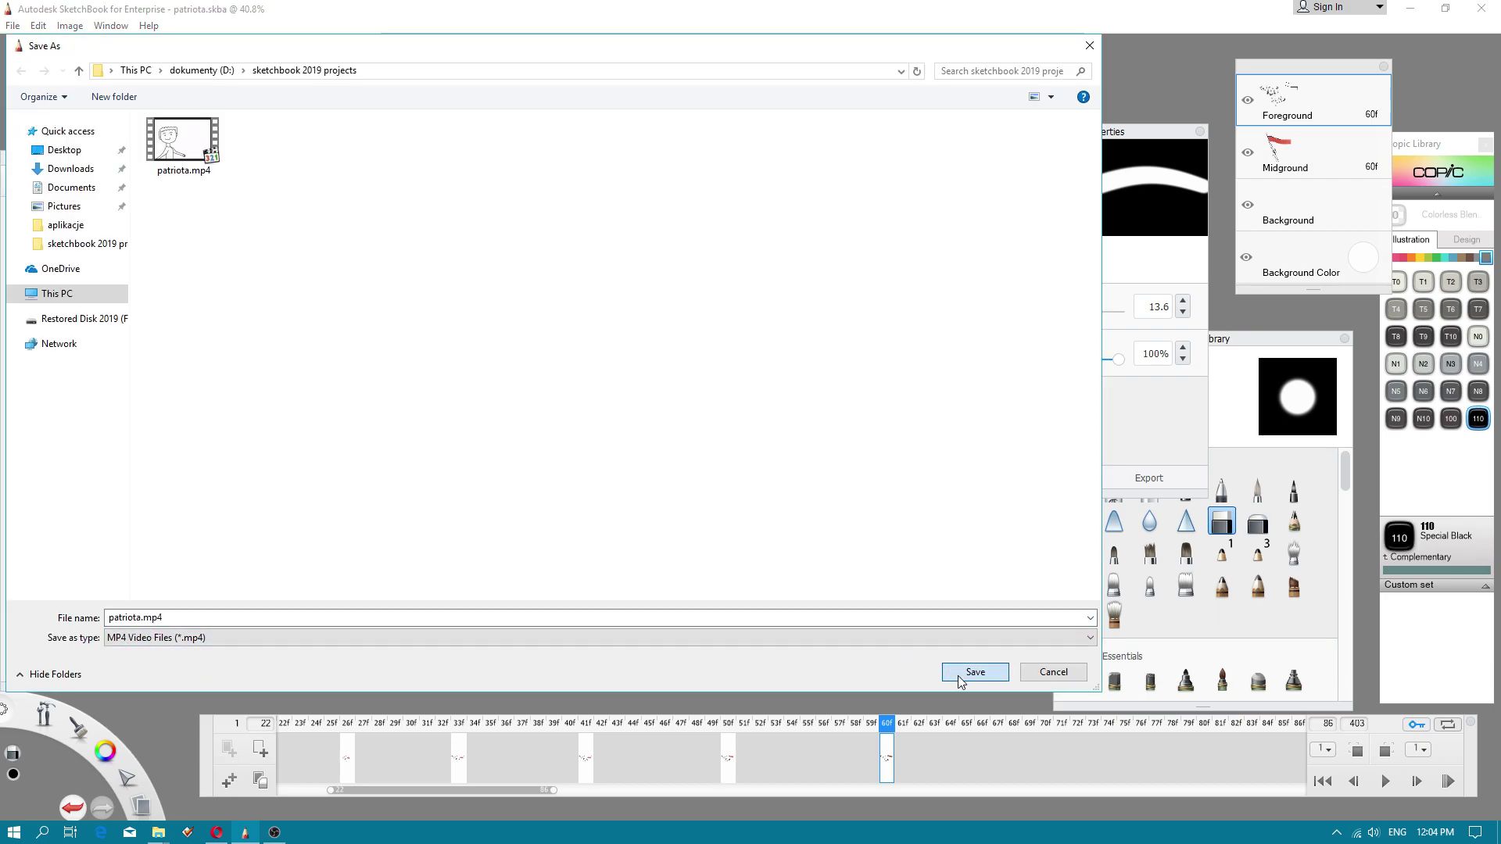